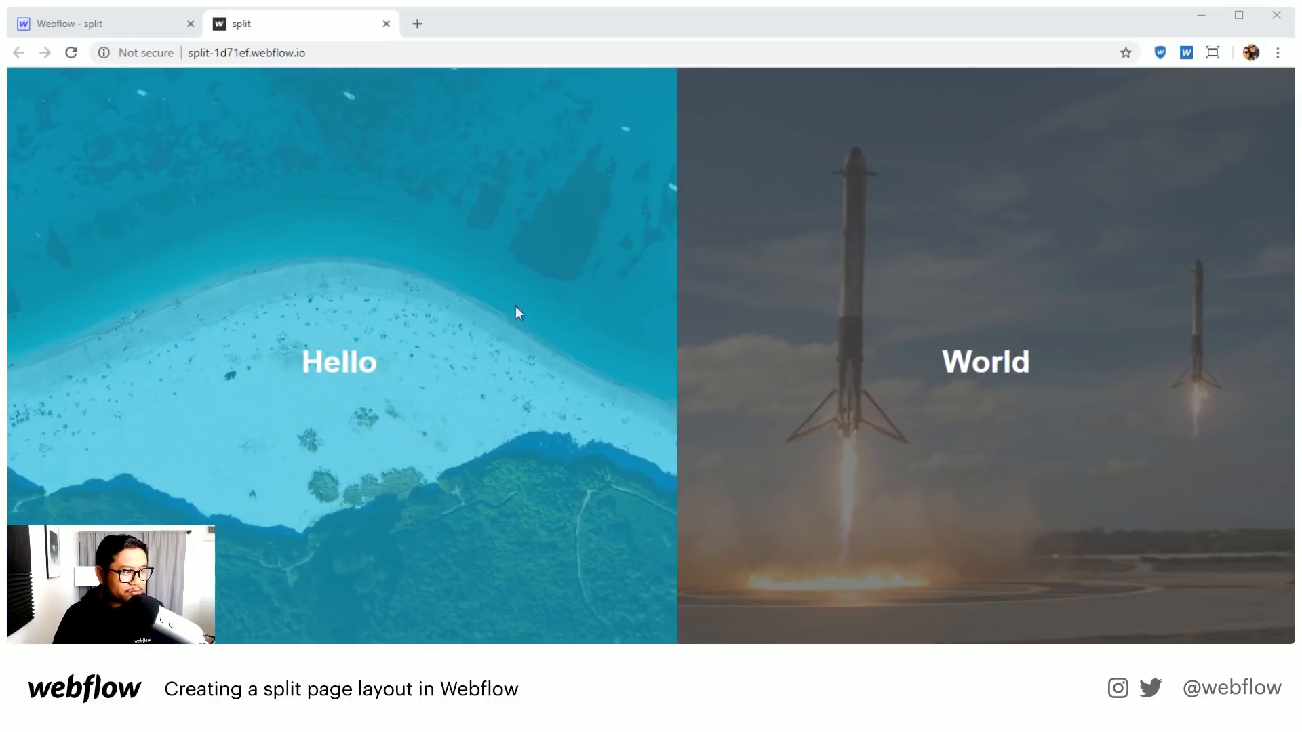
Step: Switch to the Webflow Designer and create a new page named workshop
click(113, 30)
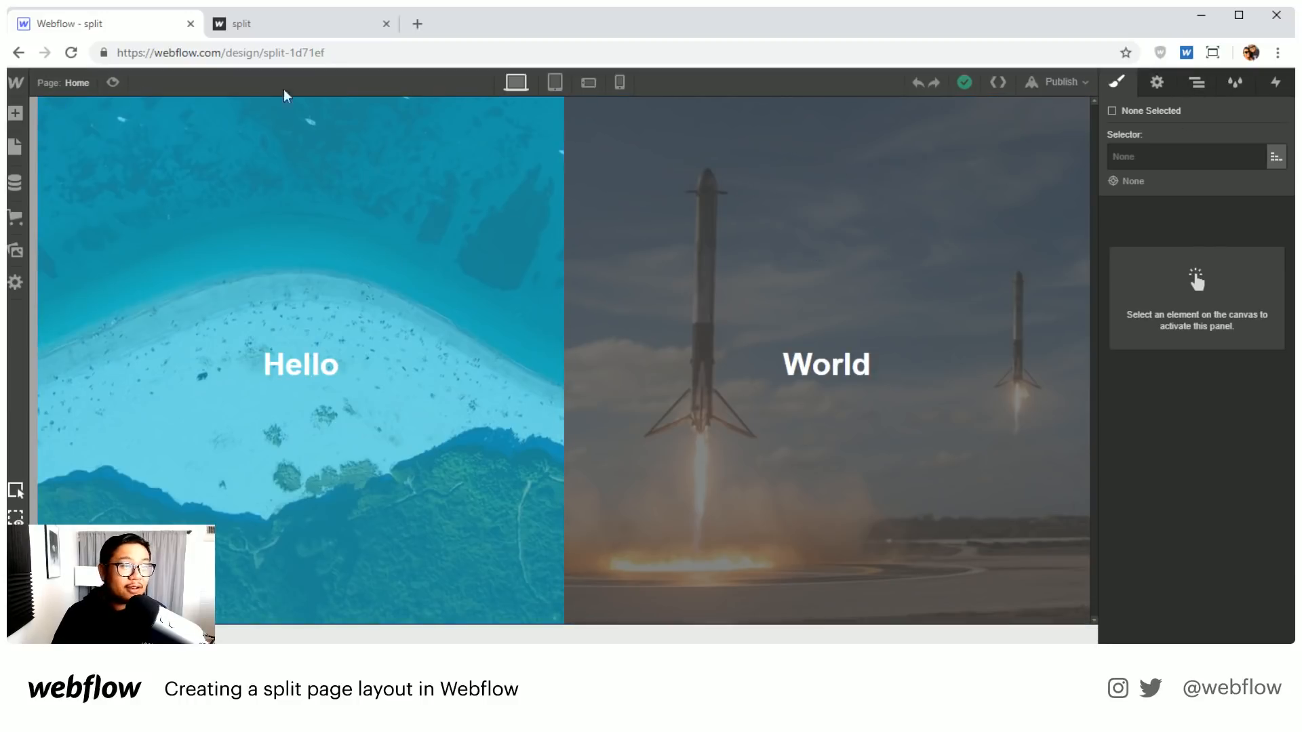
click(72, 83)
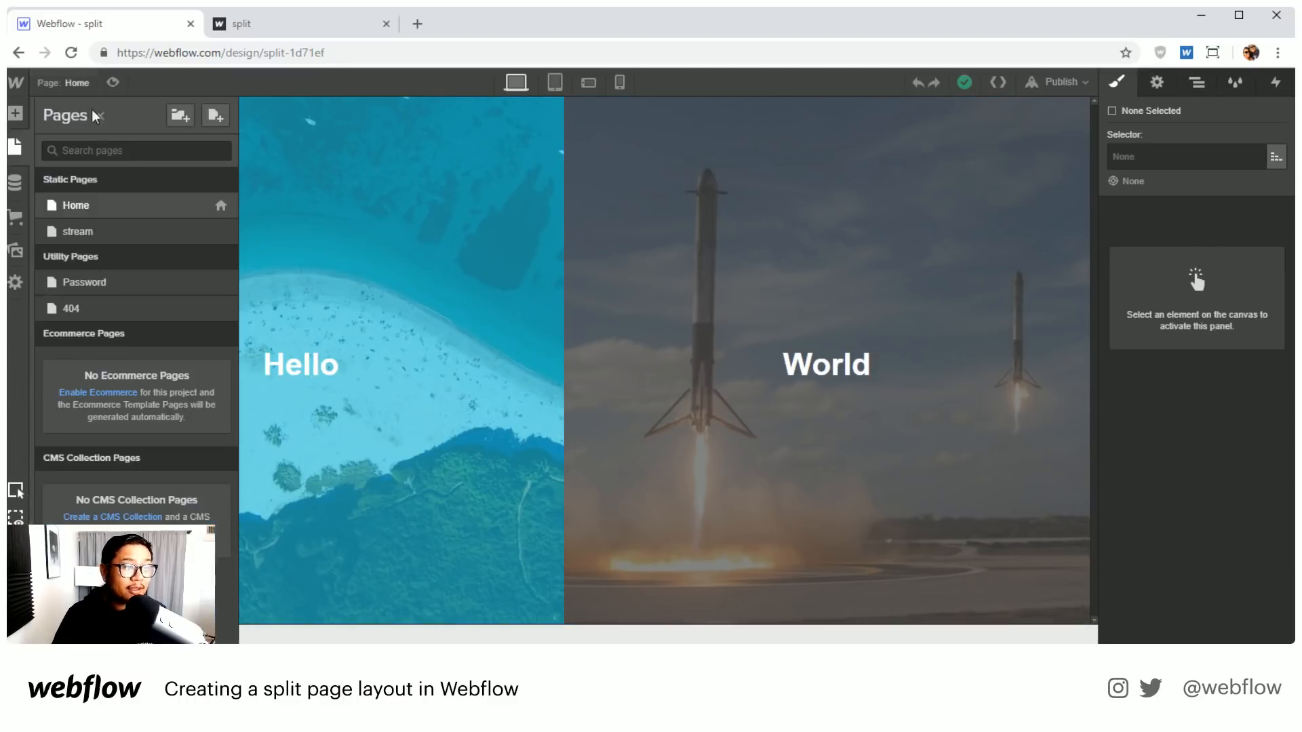
click(216, 115)
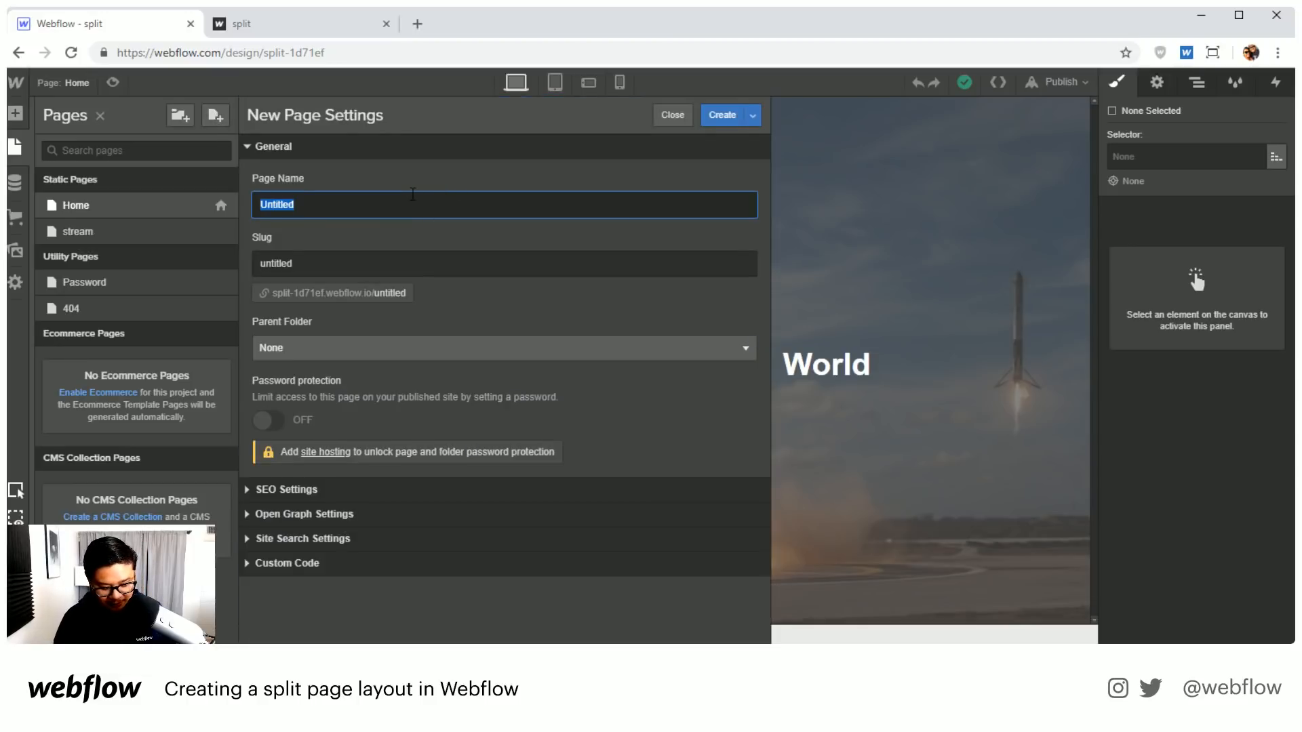
text(workshop)
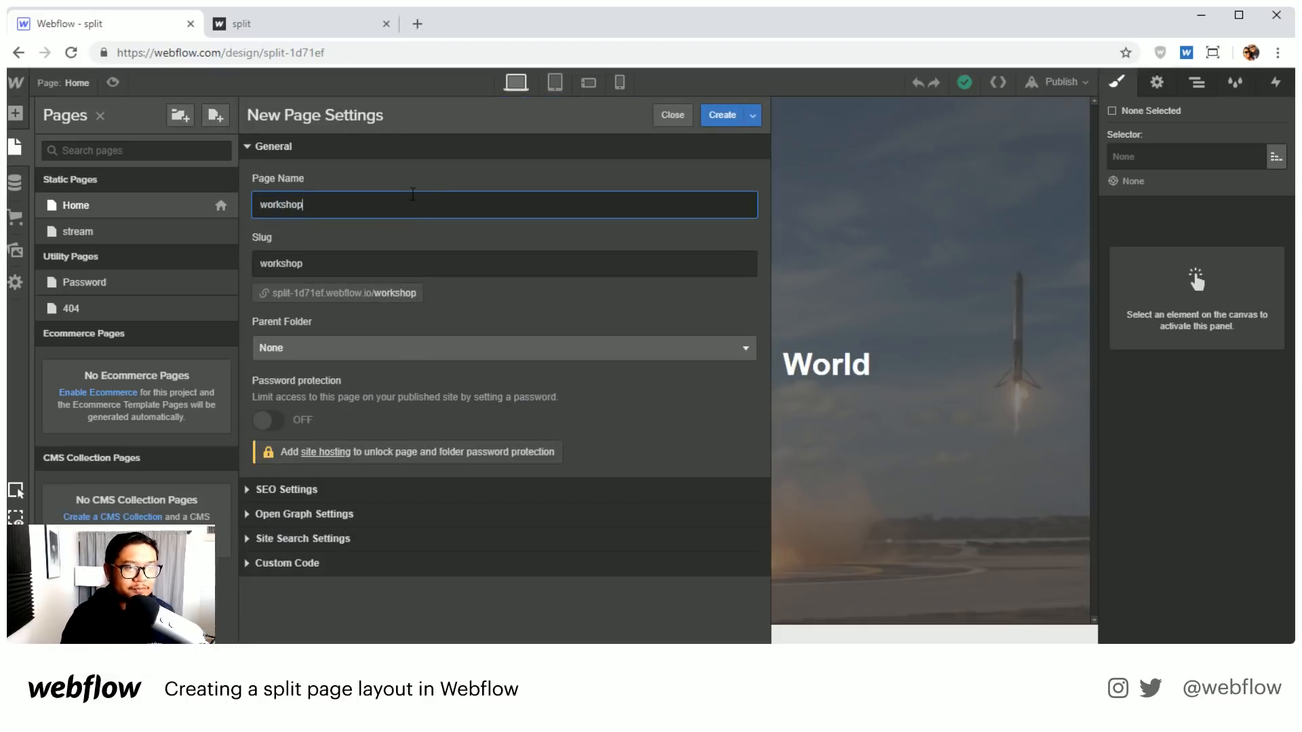
key(Return)
Step: Add a Section to the empty page body and give it the new class wrapper
click(415, 201)
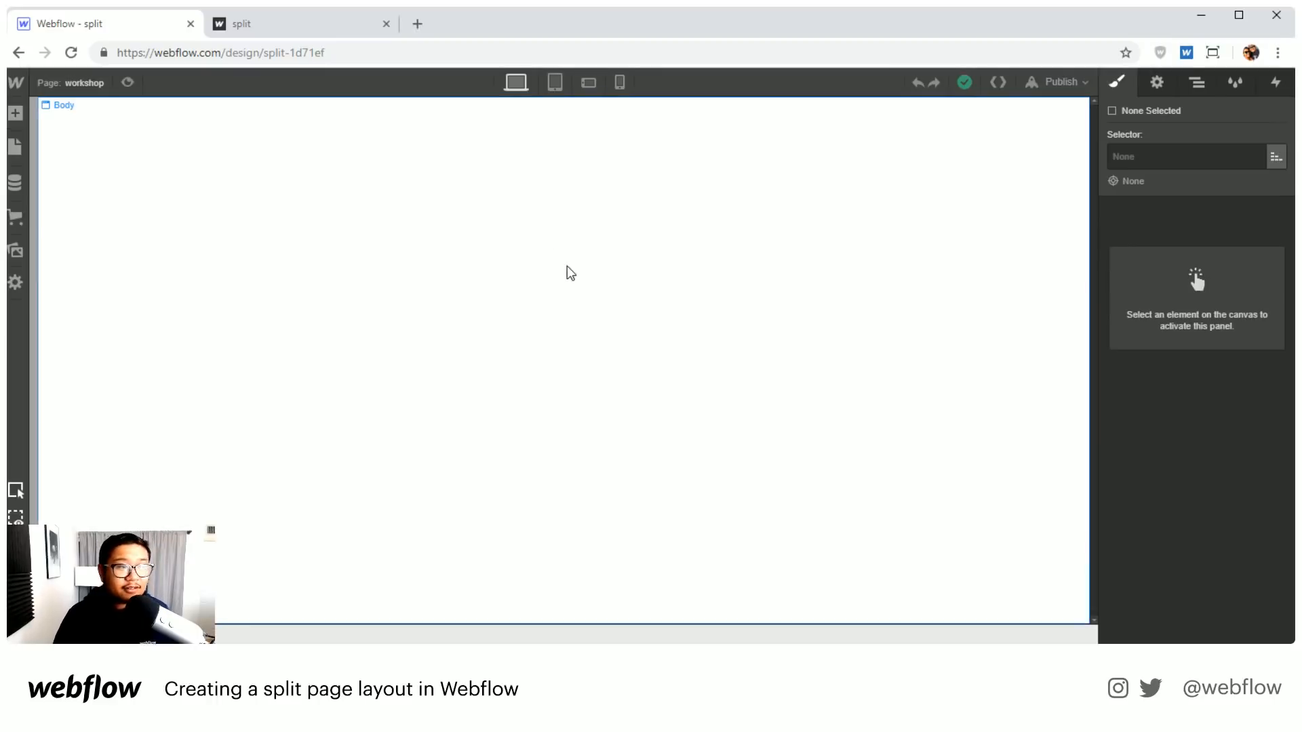
key(a)
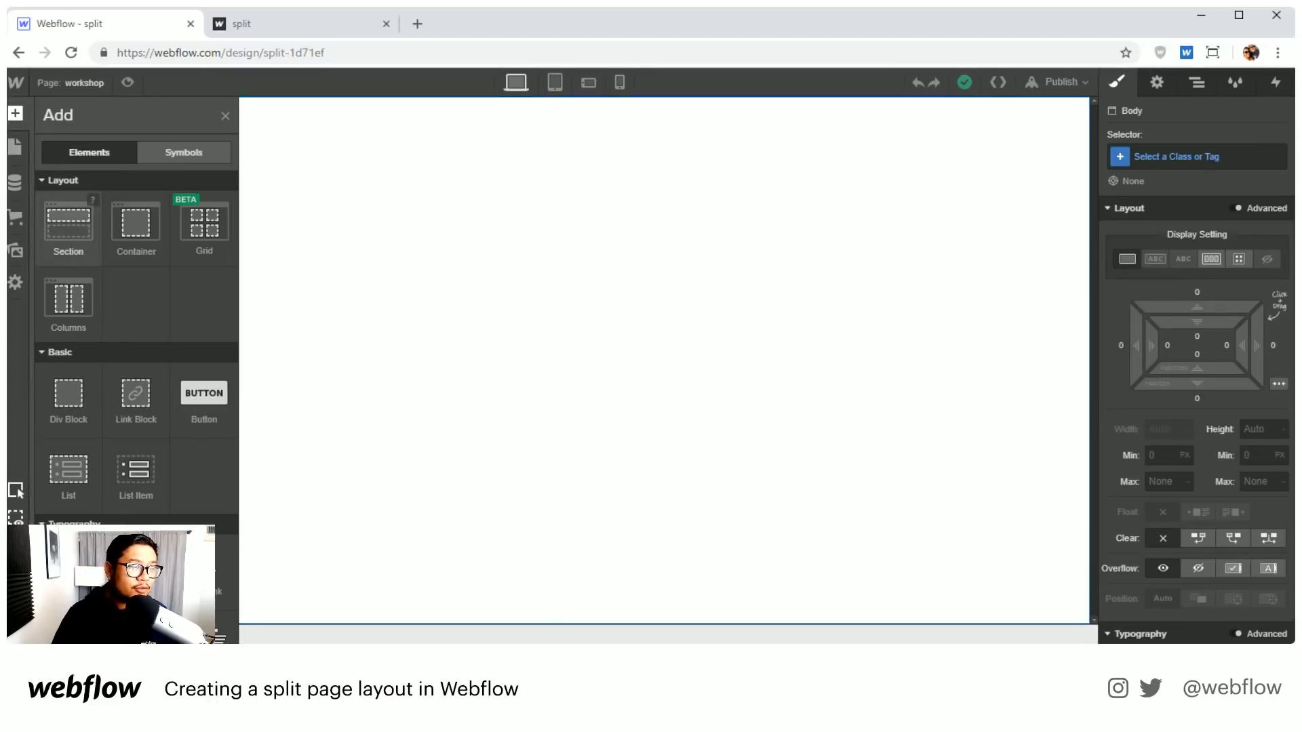
drag(68, 224, 122, 164)
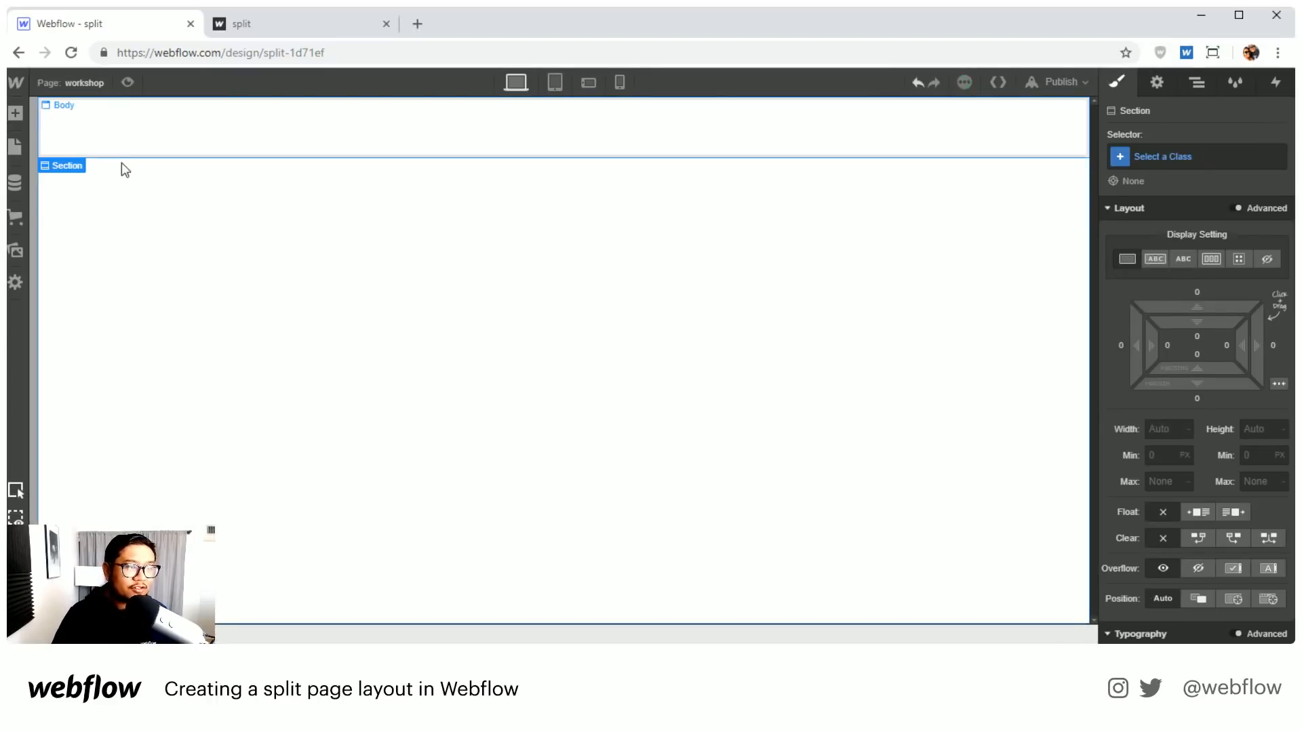
click(1197, 160)
text(wrapper)
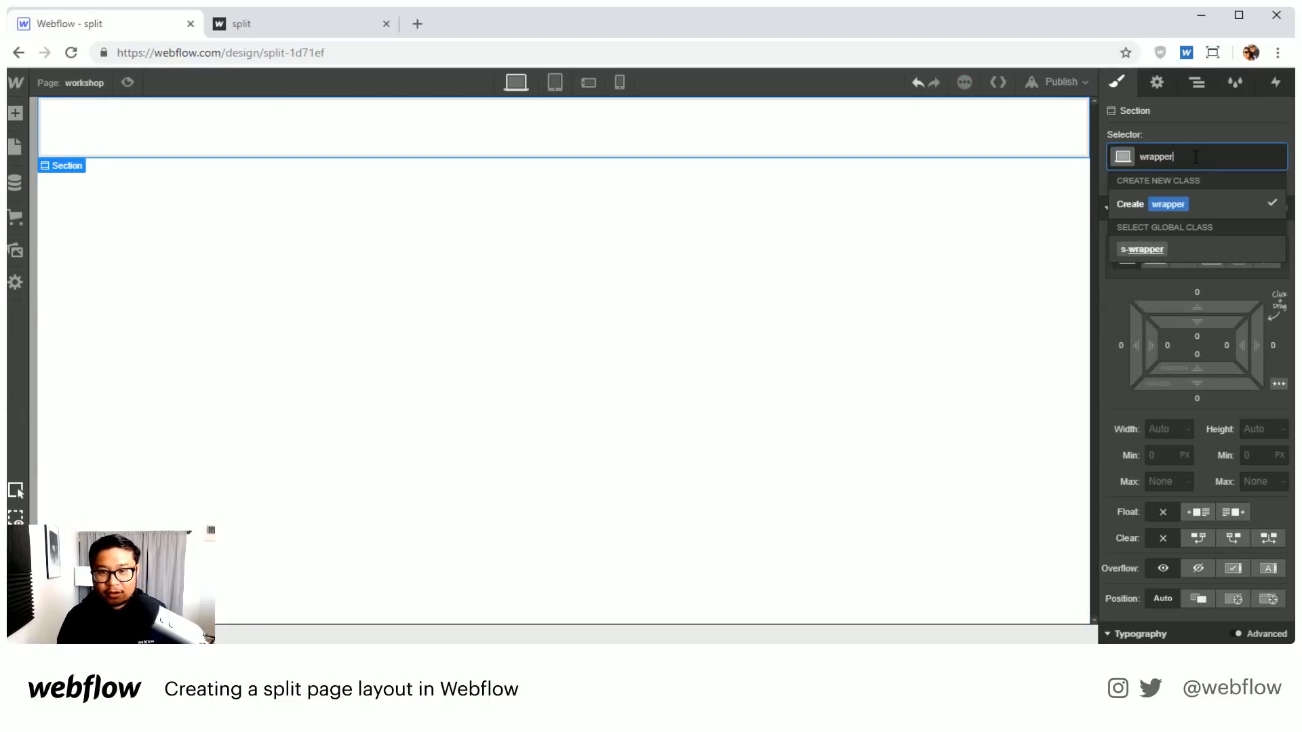
key(Return)
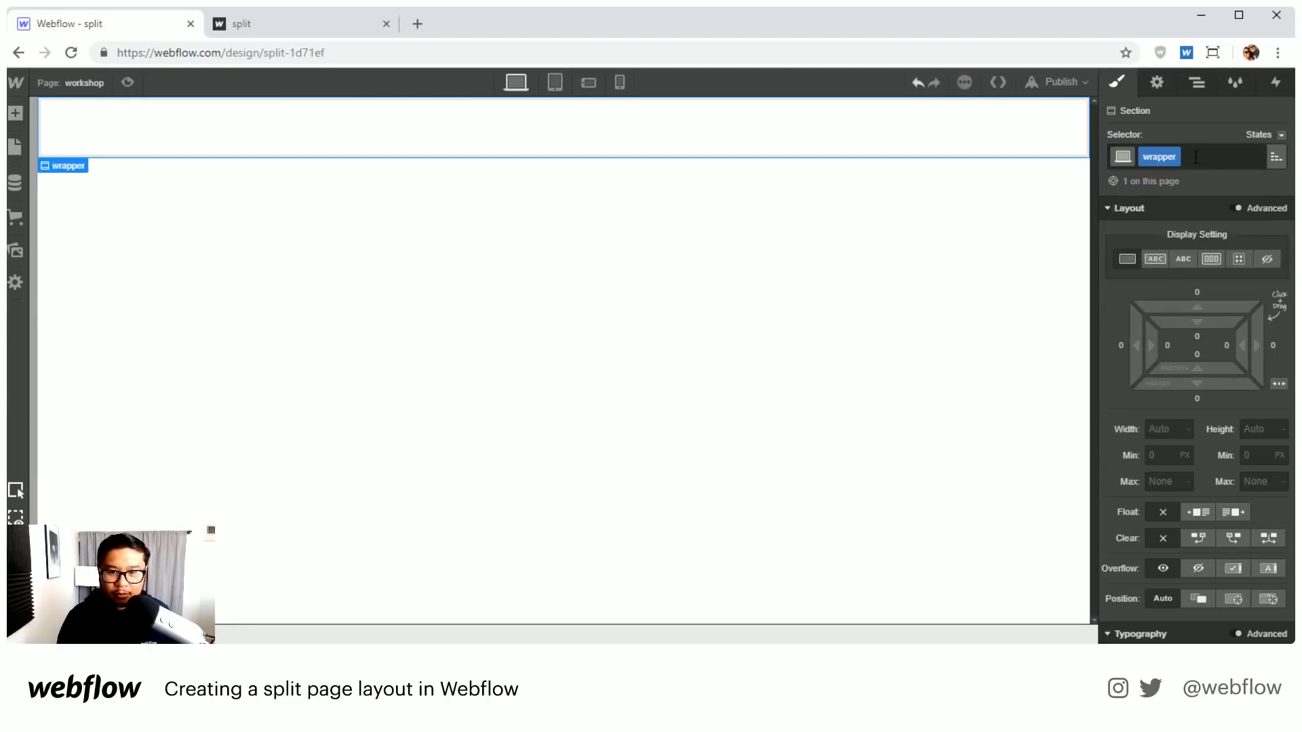
Step: Set the wrapper section's height to 100 VH and its display setting to horizontal flex
click(1251, 429)
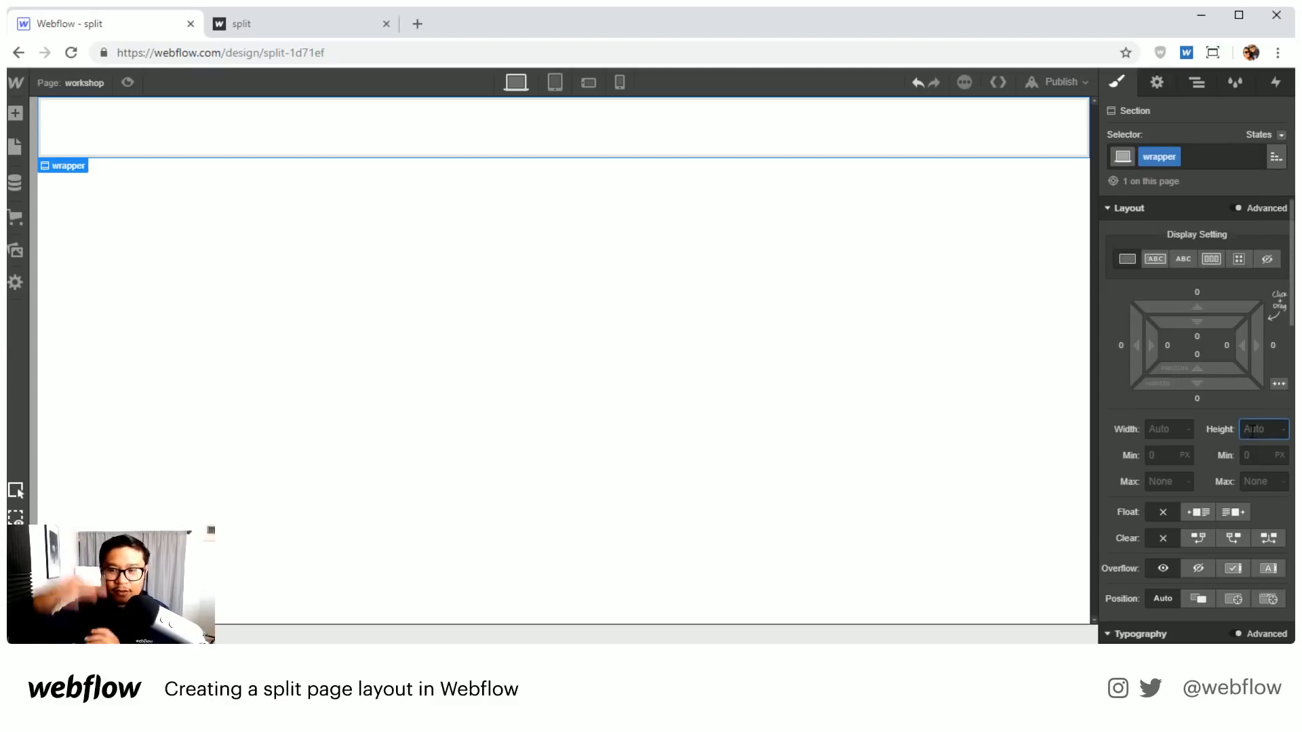
text(100vh)
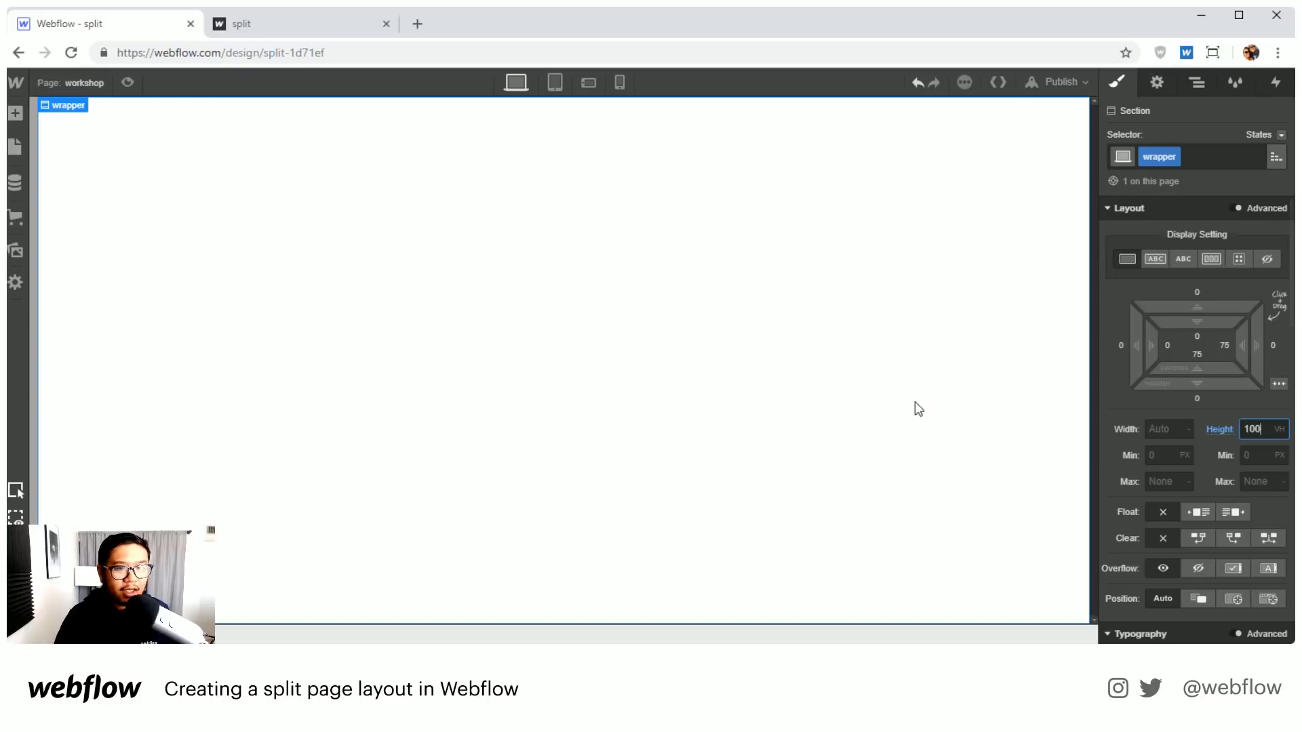
click(861, 401)
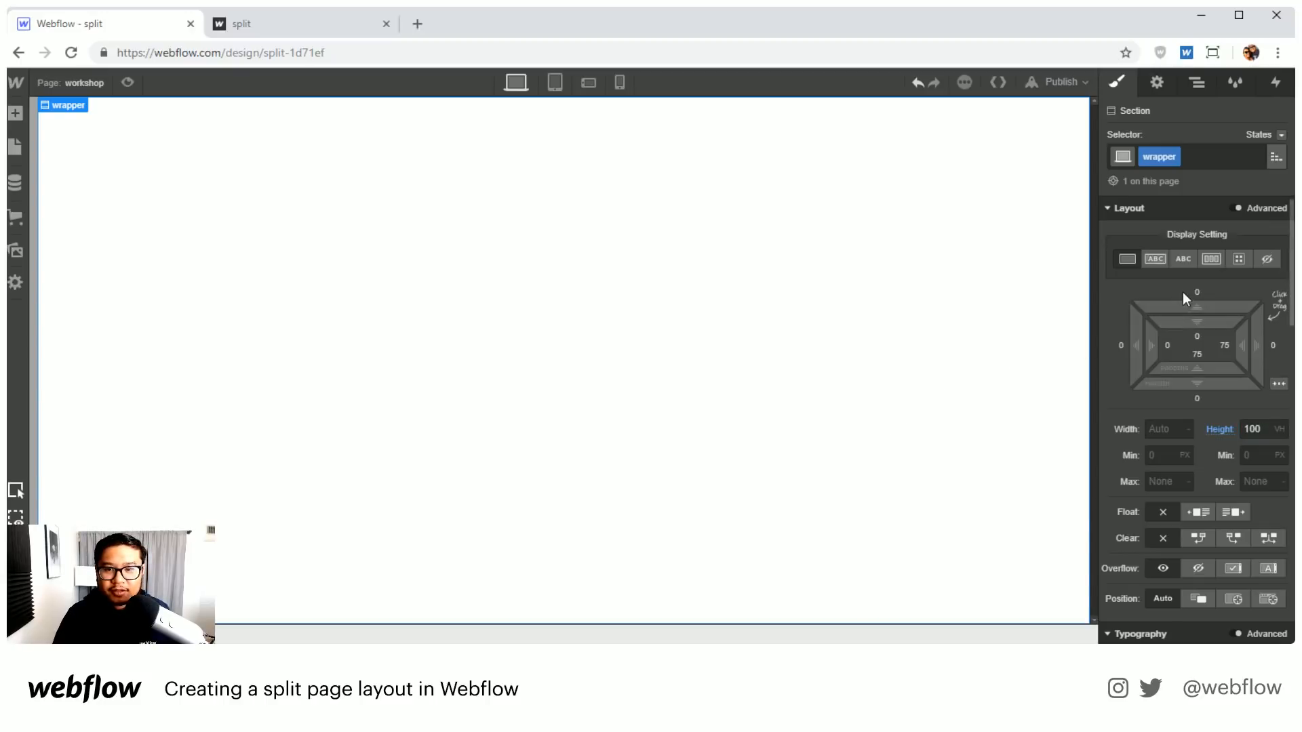
click(1213, 259)
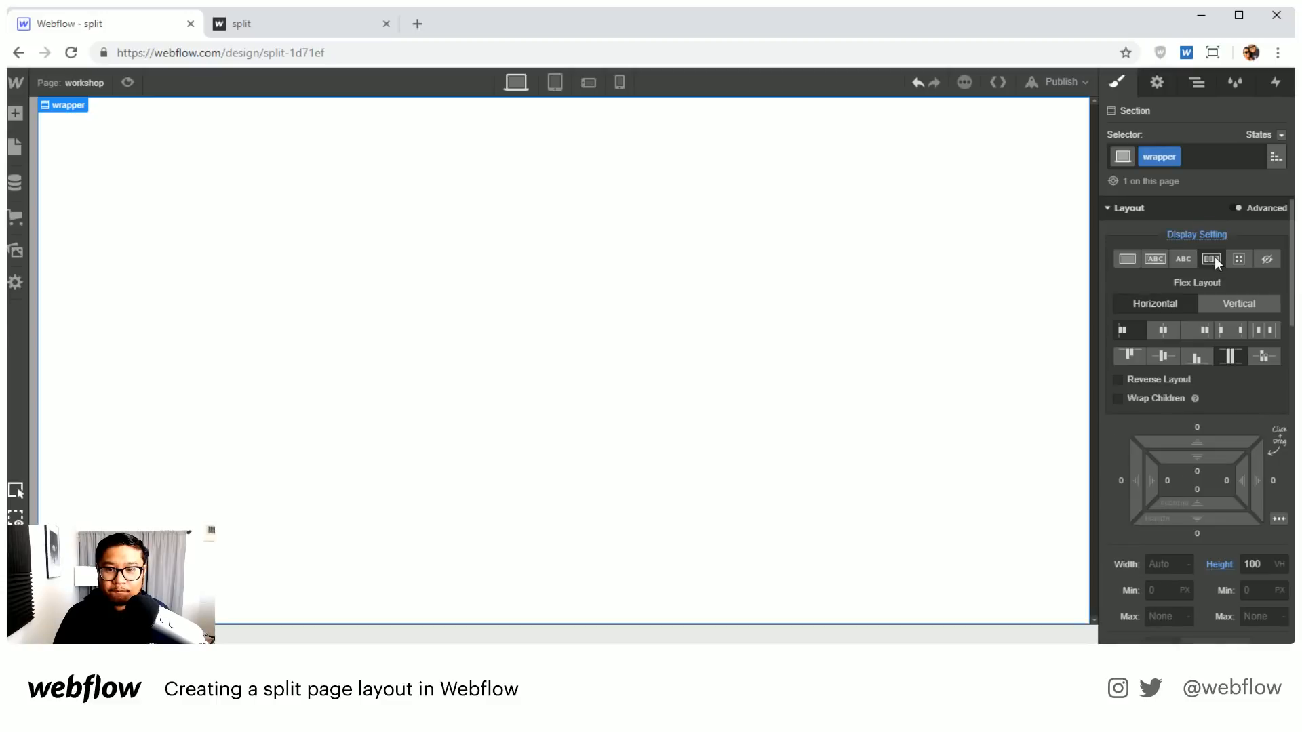
Step: Add a Div Block inside the wrapper section and give it the new class column
key(a)
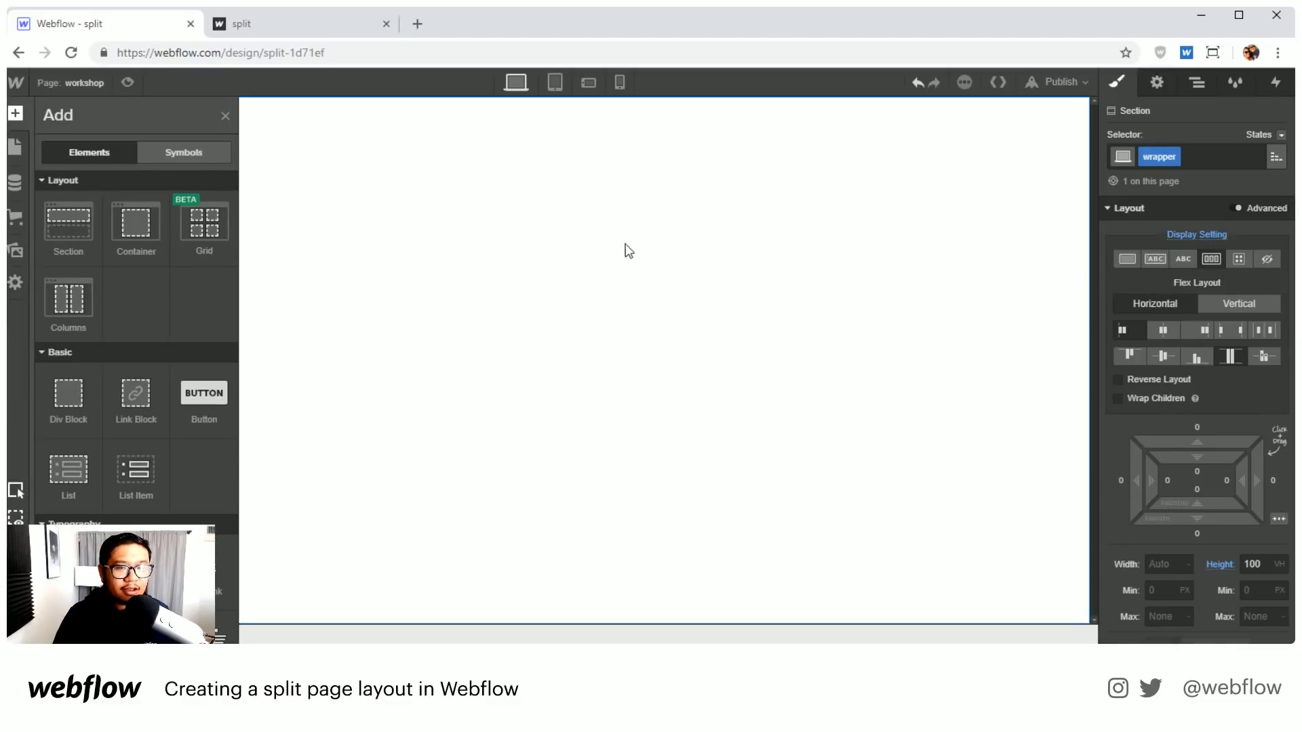
key(a)
key(a)
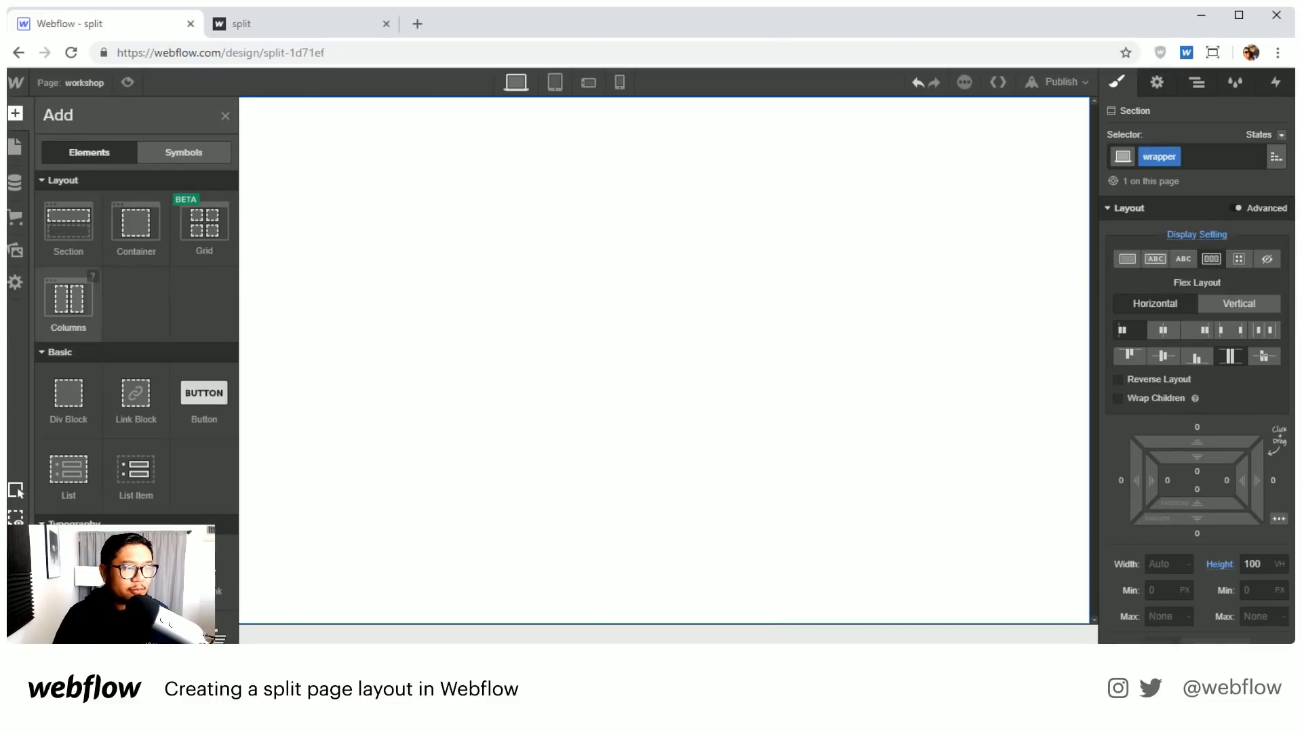
drag(68, 400, 247, 236)
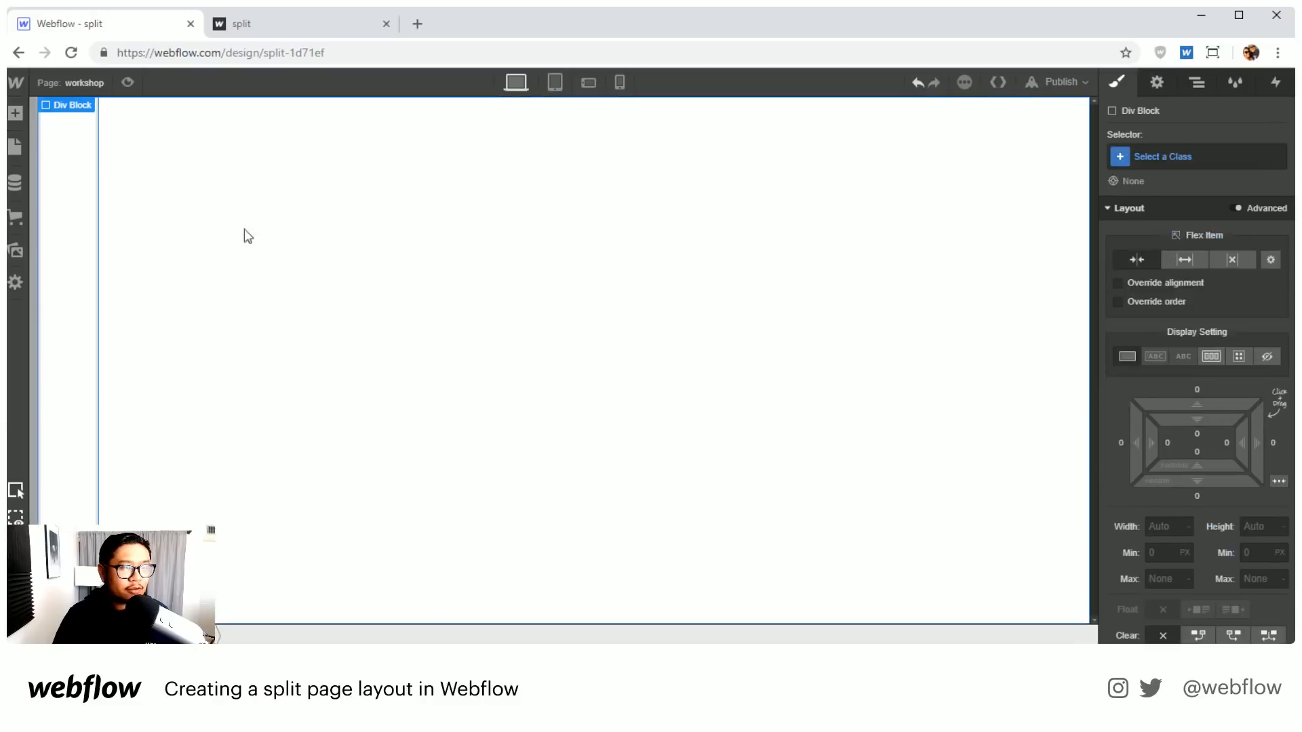
click(1187, 160)
text(col)
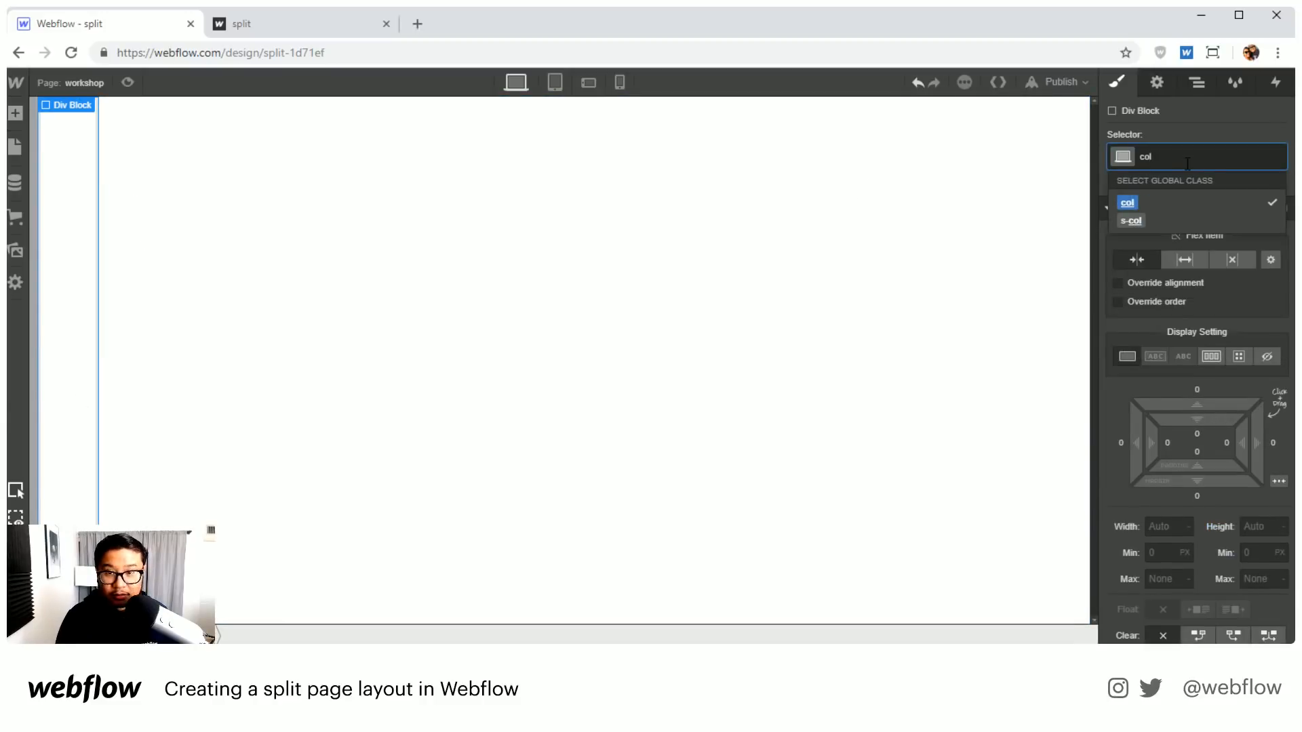
text(umn)
key(Return)
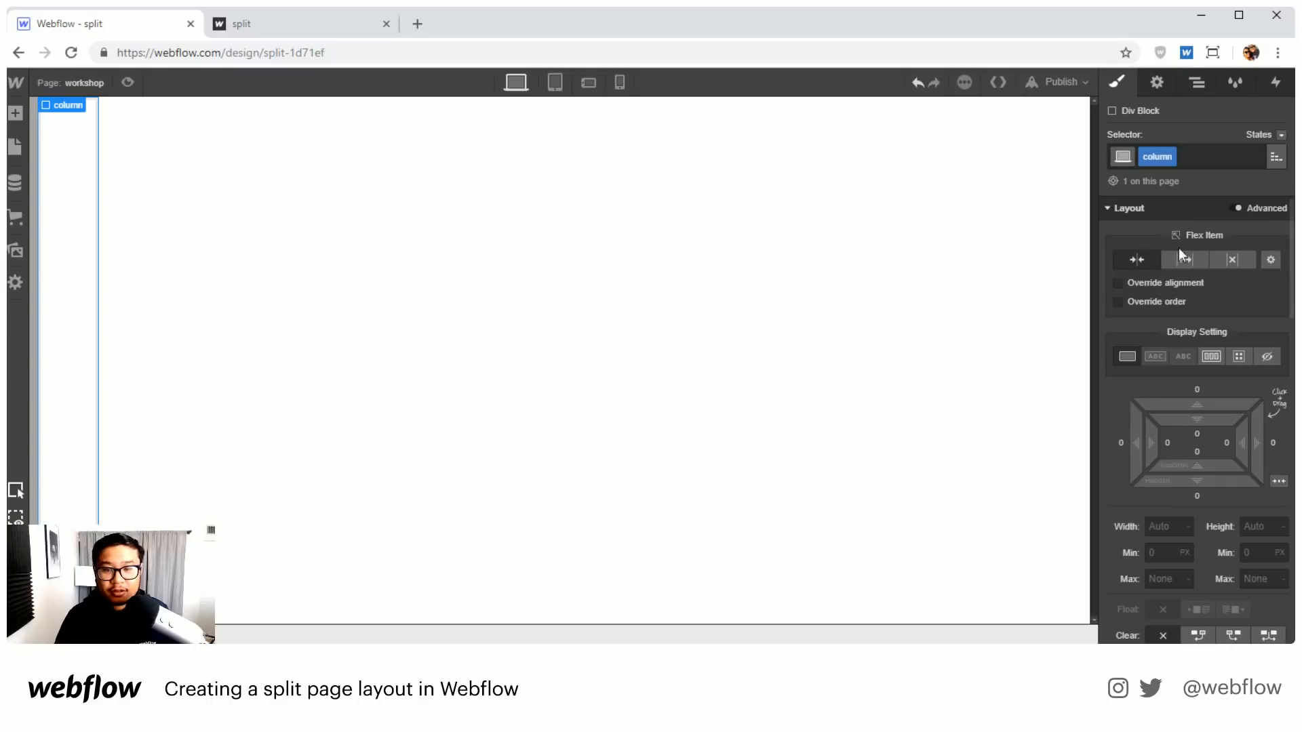
Step: Try sizing the column div with a flex basis of 50%, and remove that flex item style
click(1270, 262)
click(1252, 344)
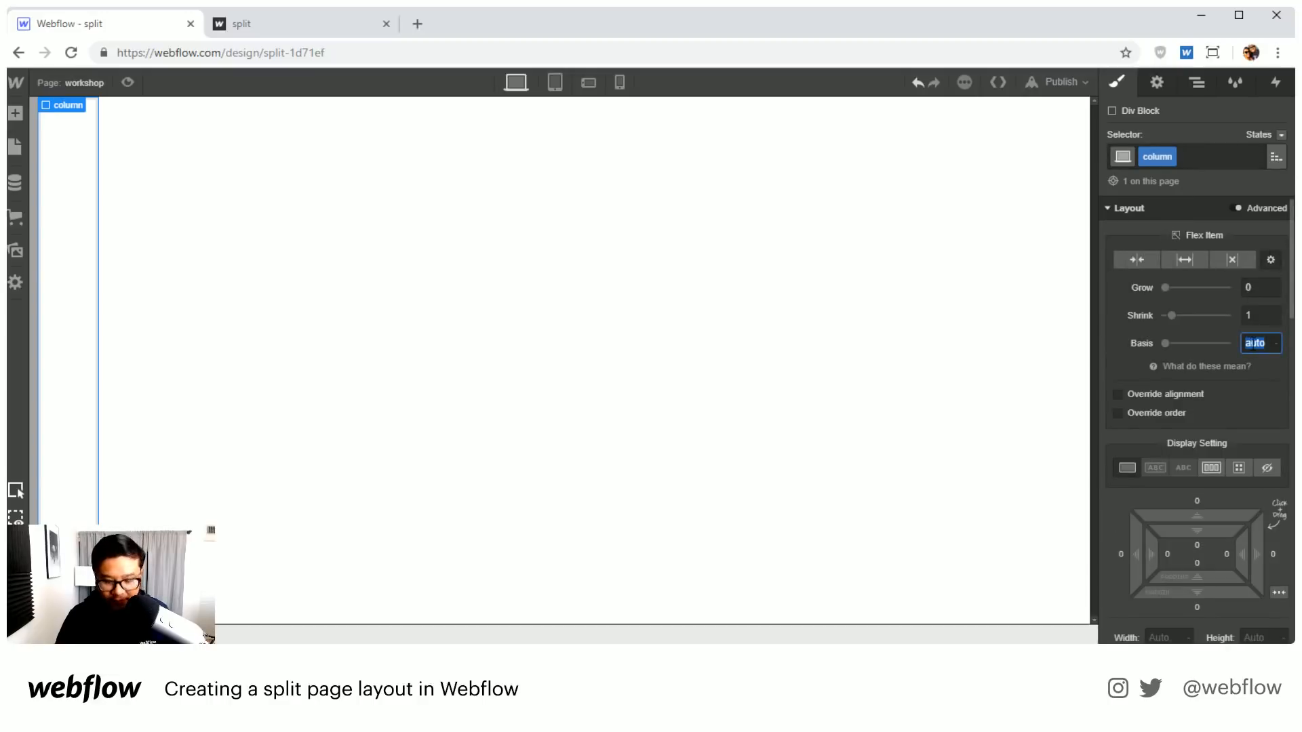
text(50)
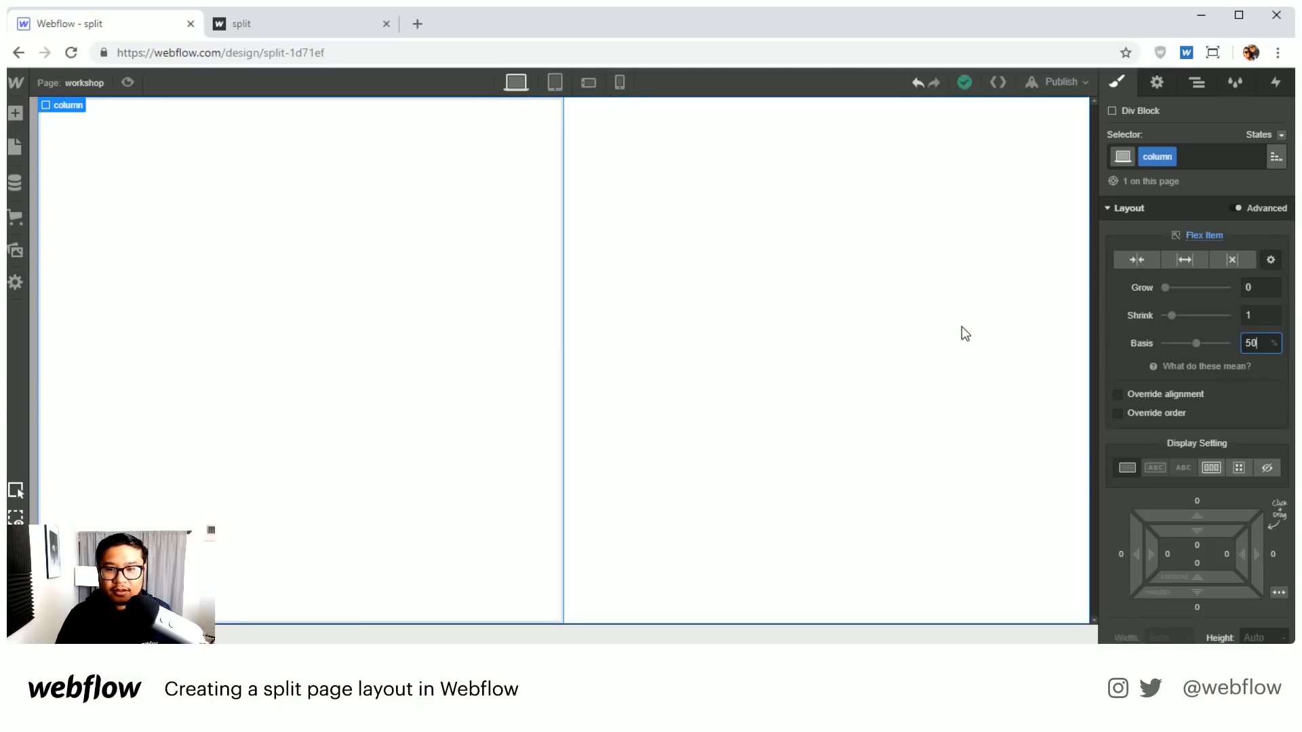
click(1201, 236)
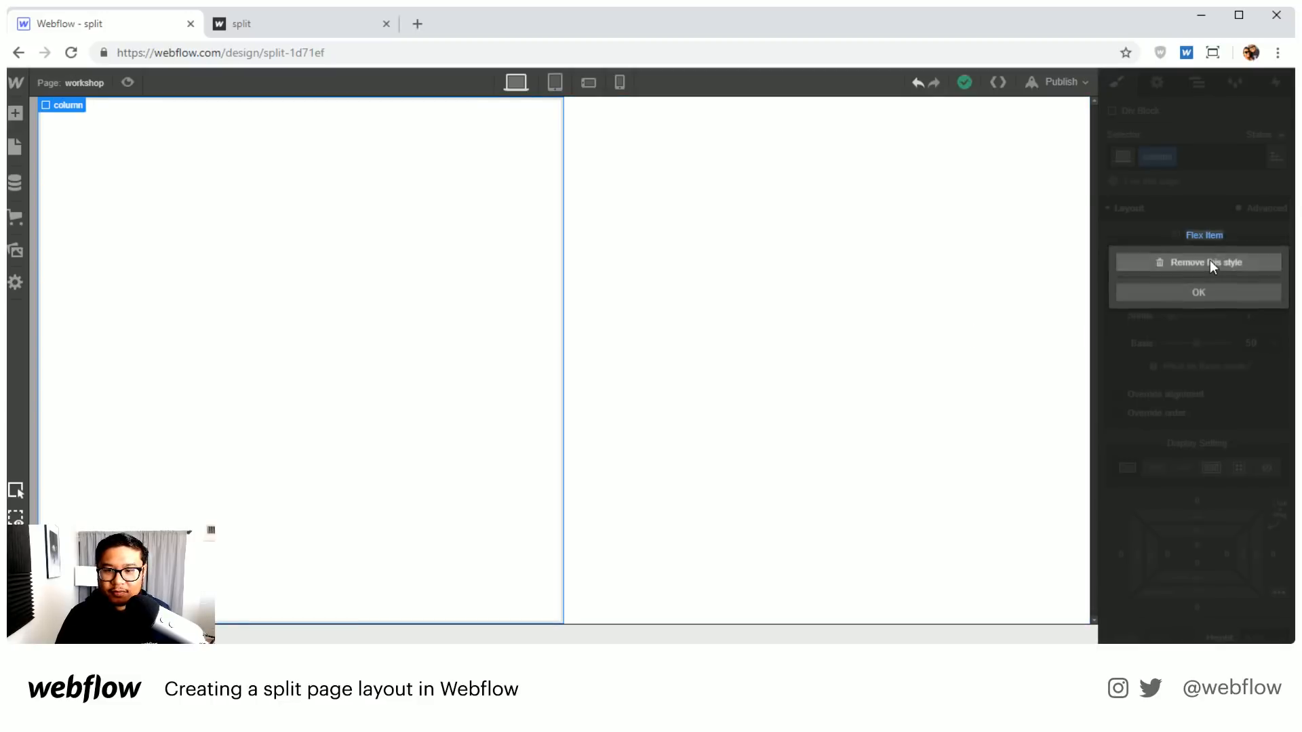
click(1210, 261)
Step: Set the column div's width to 50% and duplicate it to fill the other half of the wrapper
click(1167, 524)
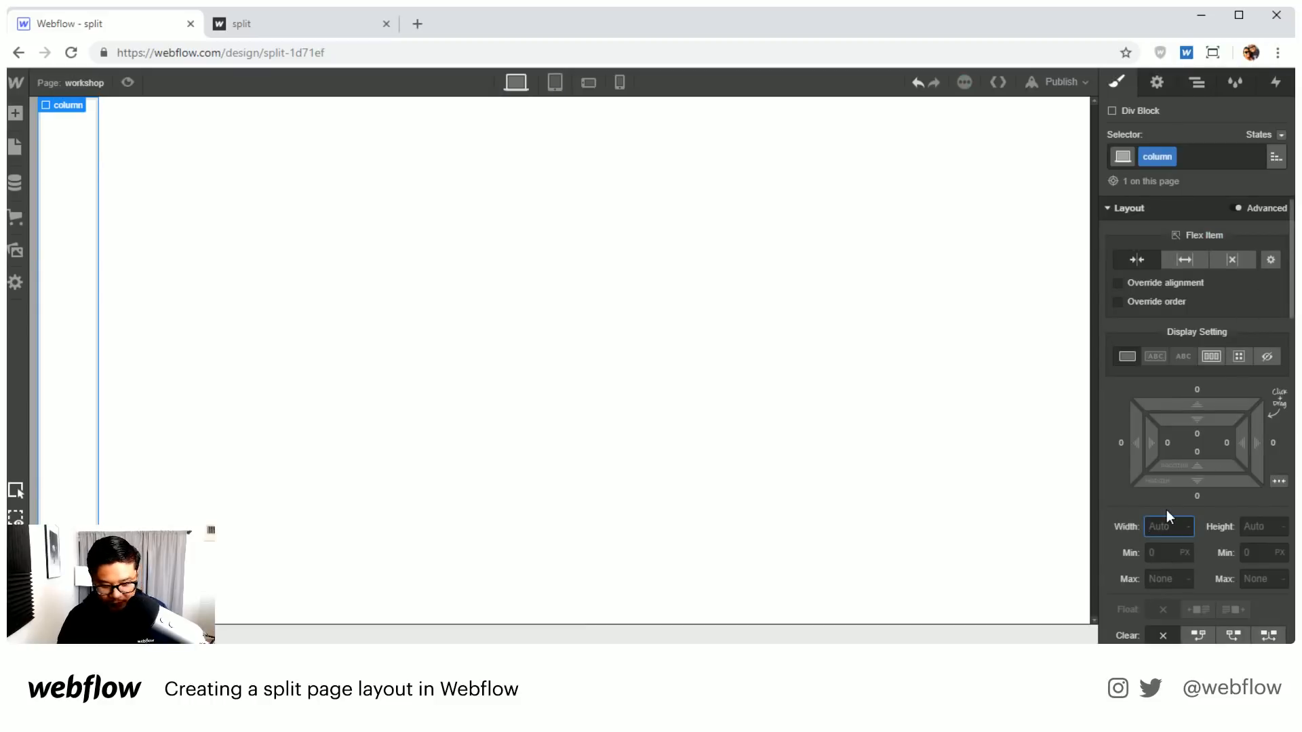
key(Return)
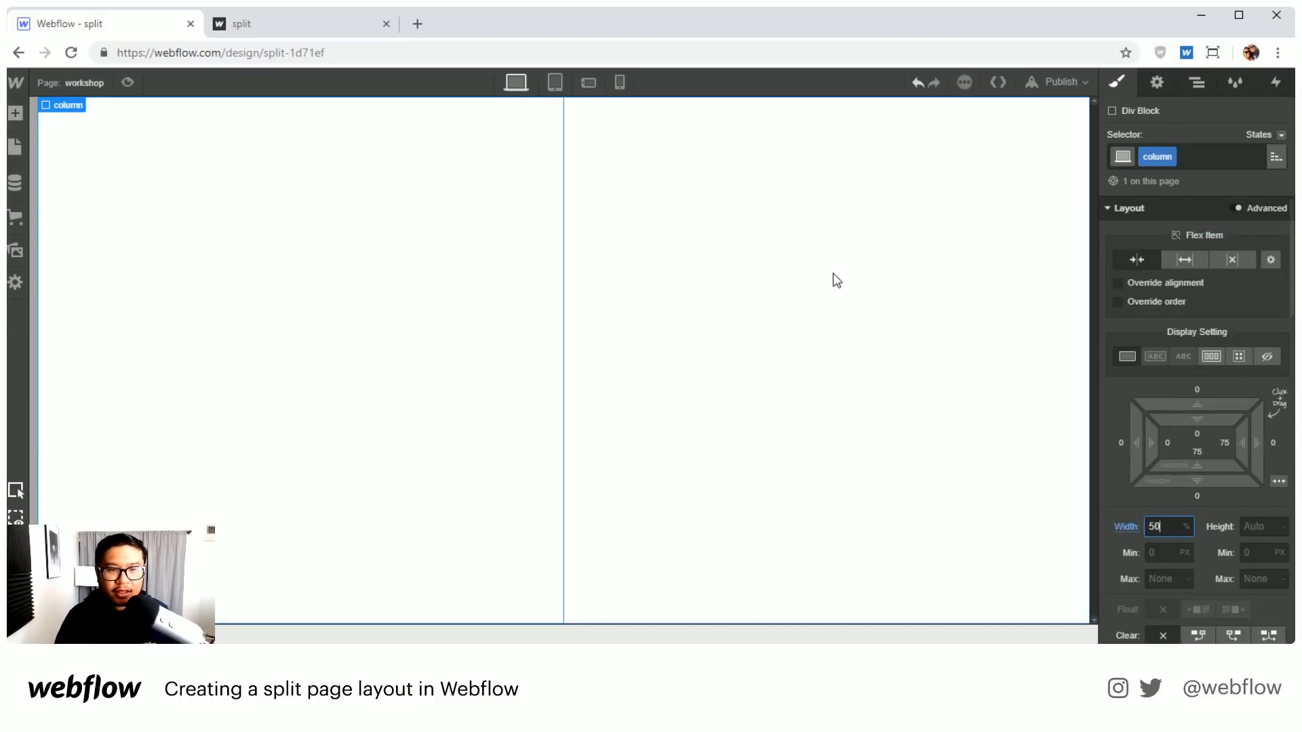
click(503, 260)
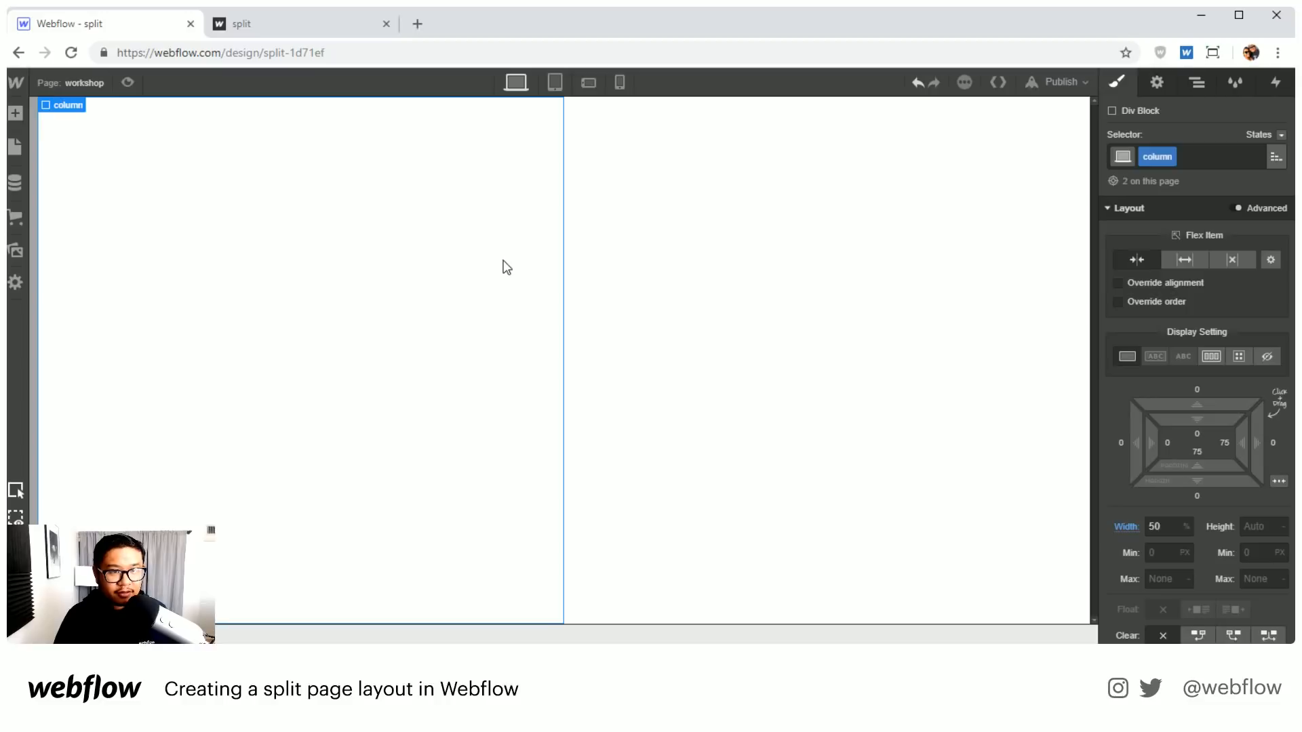
click(743, 274)
click(476, 279)
click(774, 296)
click(472, 290)
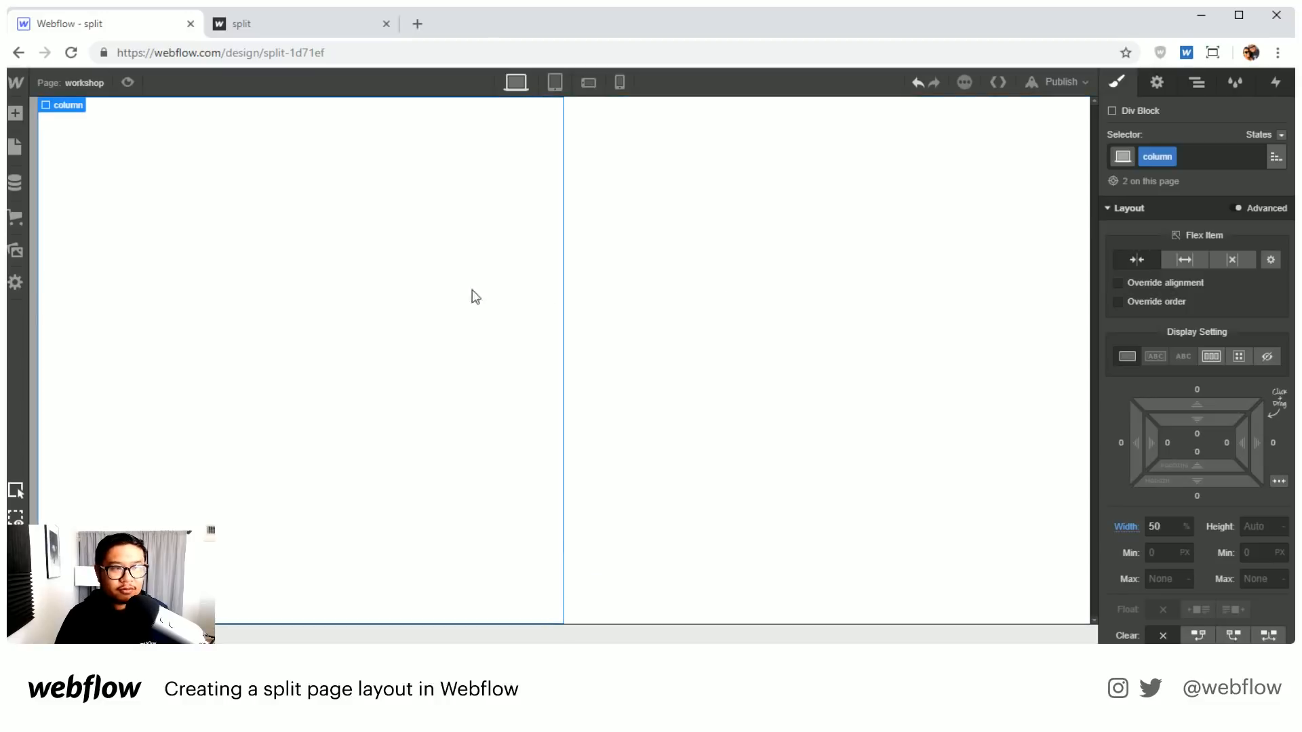
click(770, 308)
click(528, 307)
click(736, 307)
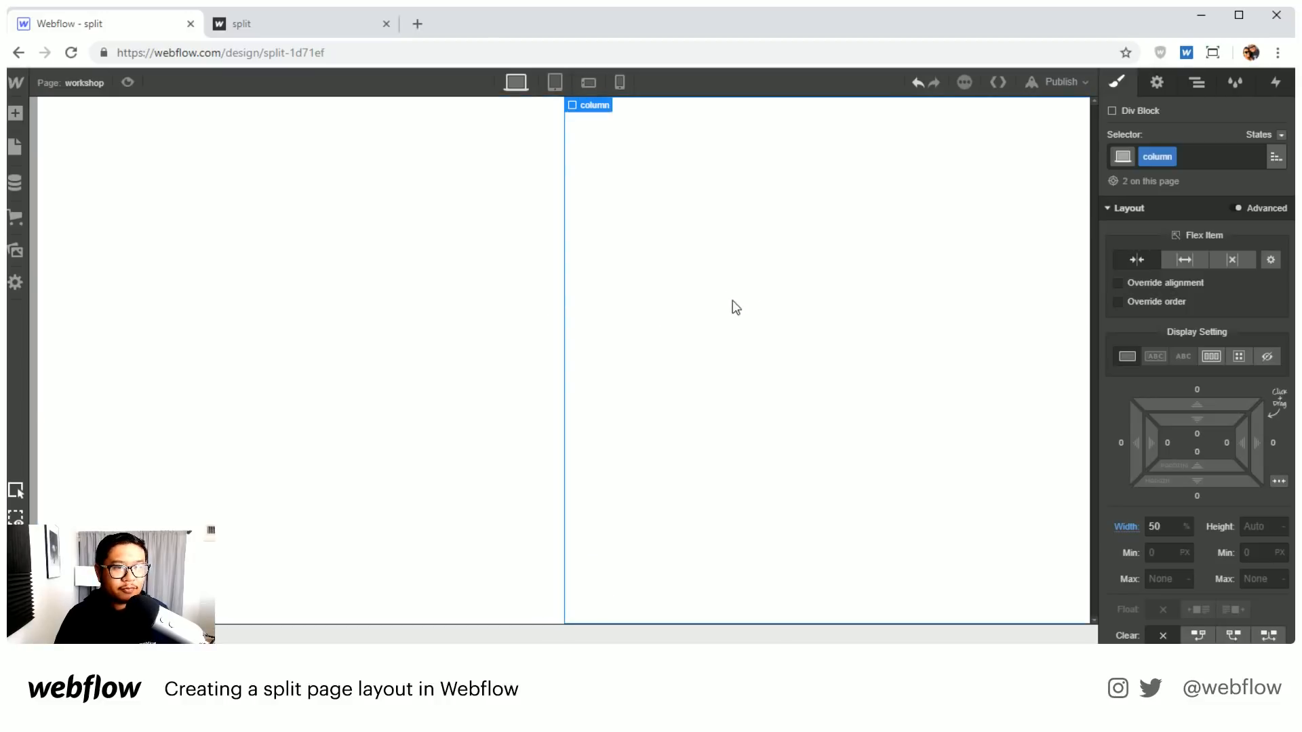
Step: Add the combo class col 1 to the left column div
click(473, 294)
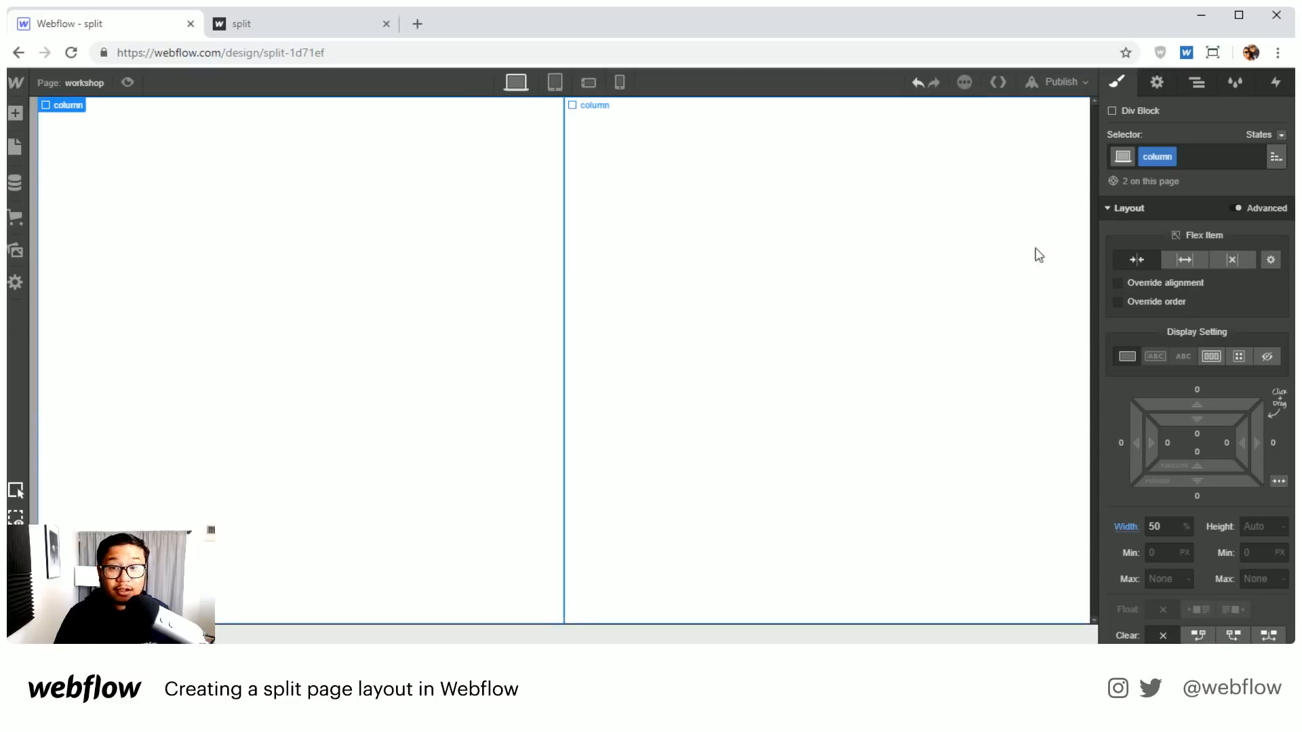
click(1219, 155)
text(col 1)
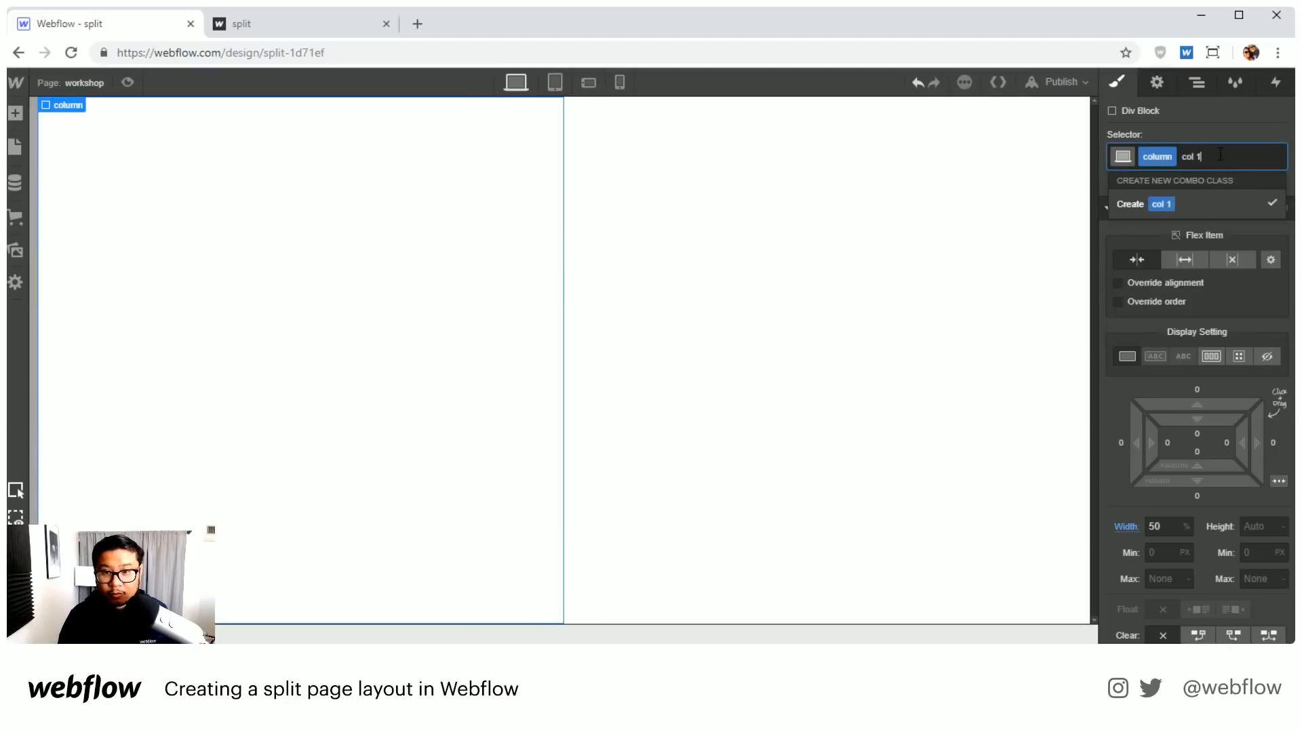
key(Return)
Step: Give the left column a background image, choosing the aerial beach photo from the site's assets
scroll(1221, 373, down, 5)
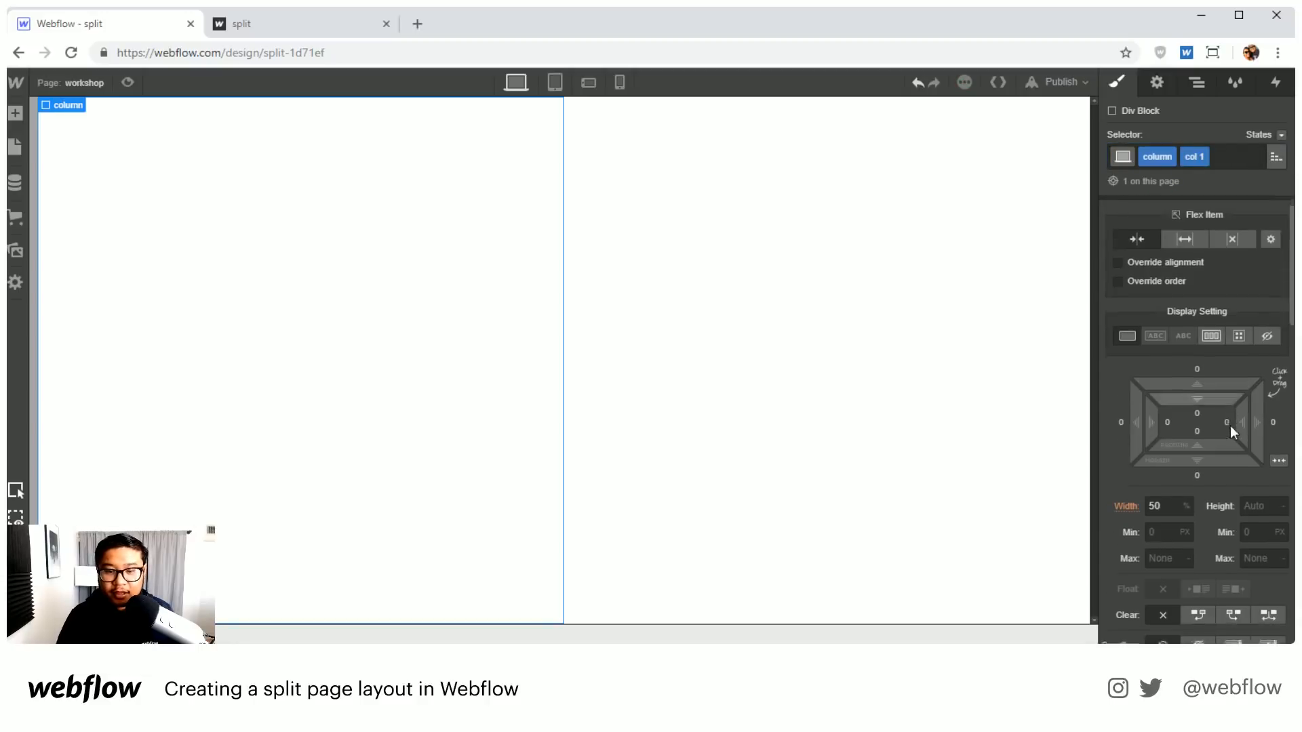
scroll(1227, 474, down, 2)
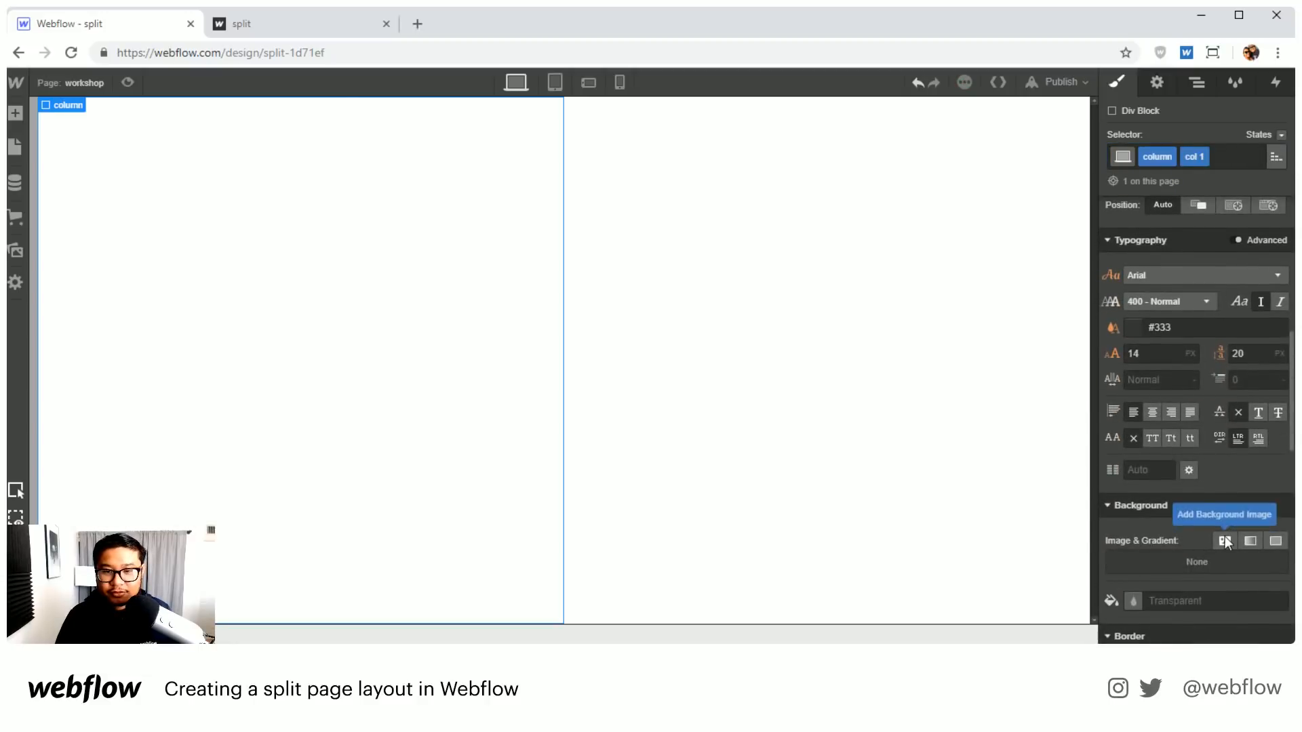
click(1225, 539)
click(1210, 228)
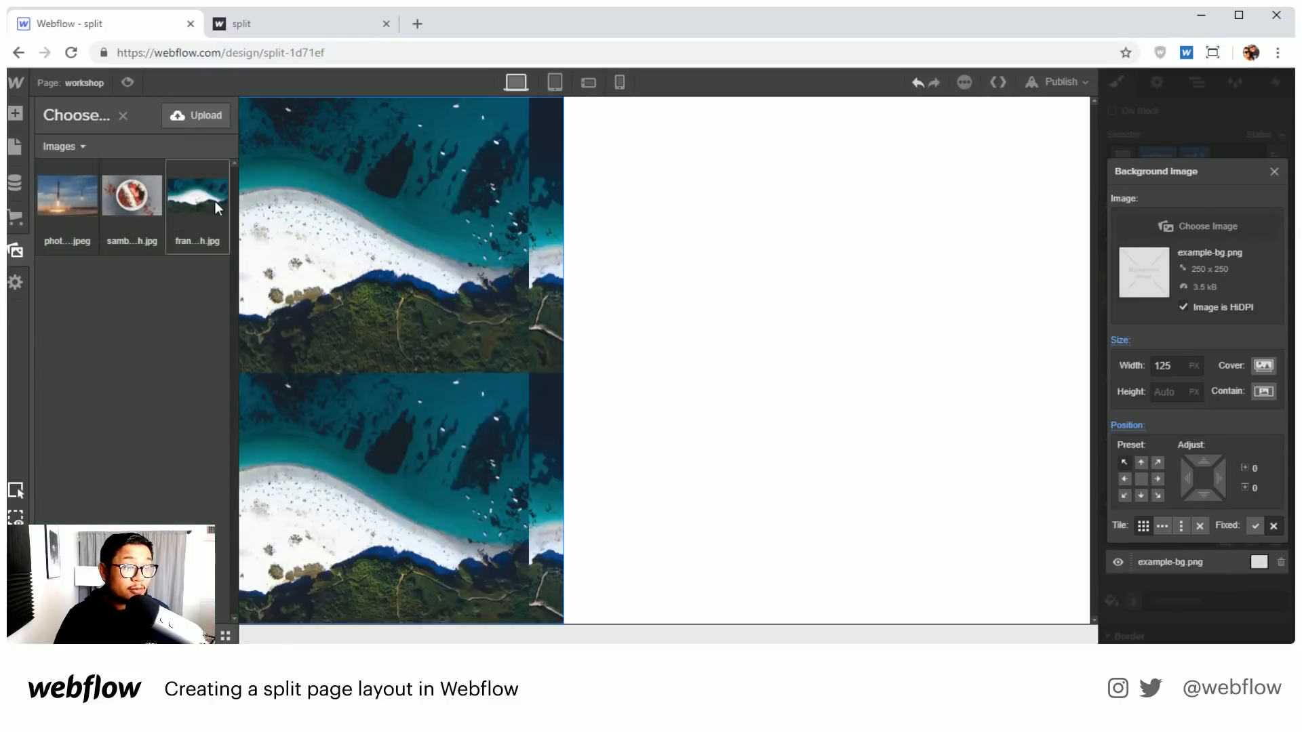
click(214, 201)
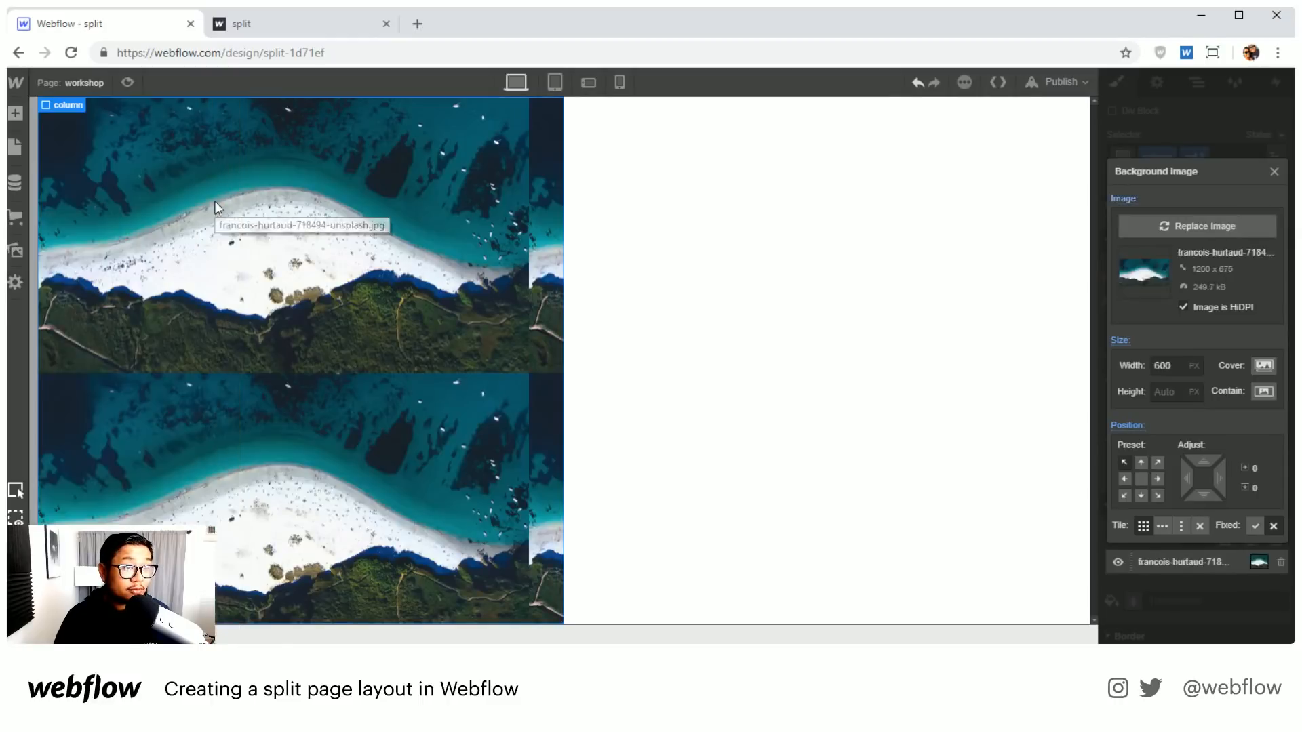
Step: Set the beach background image's size to Cover and centre its position at 50% and 50%
click(1263, 365)
click(1141, 479)
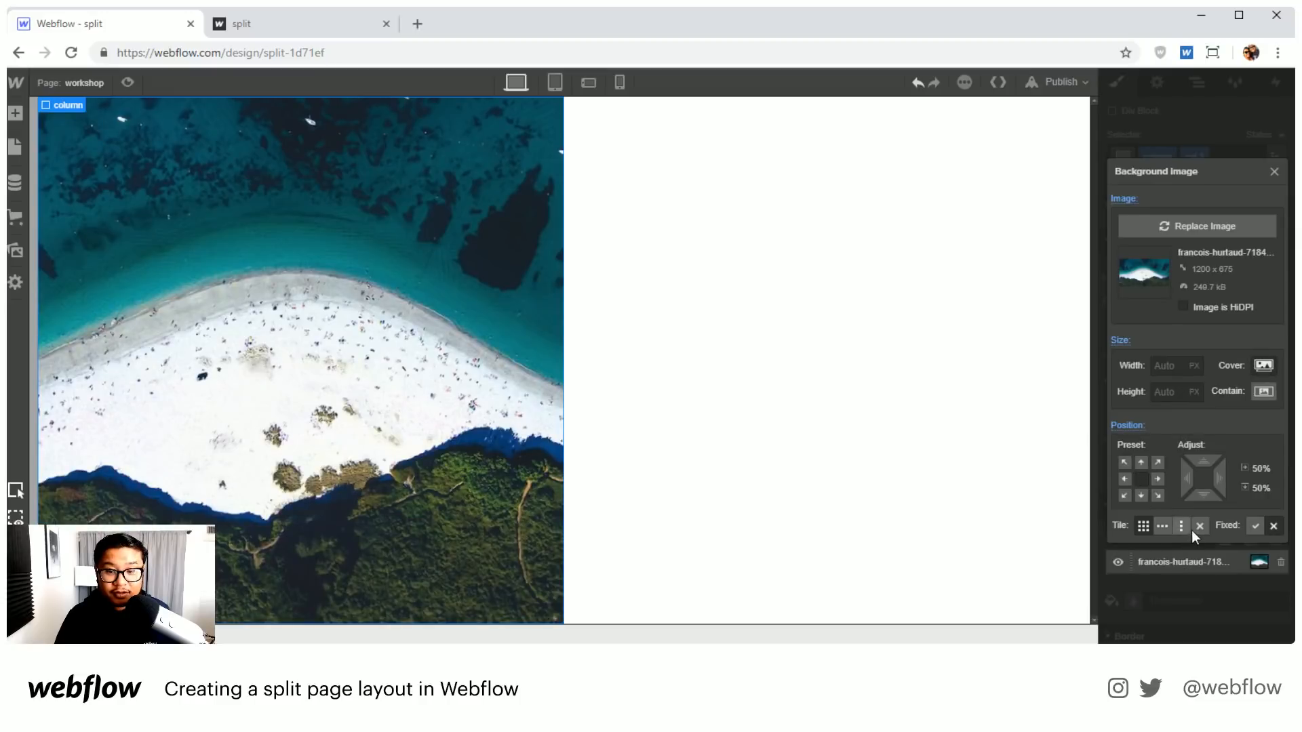
click(1274, 174)
Step: Add the combo class col 2 to the right column div
click(910, 247)
click(1226, 156)
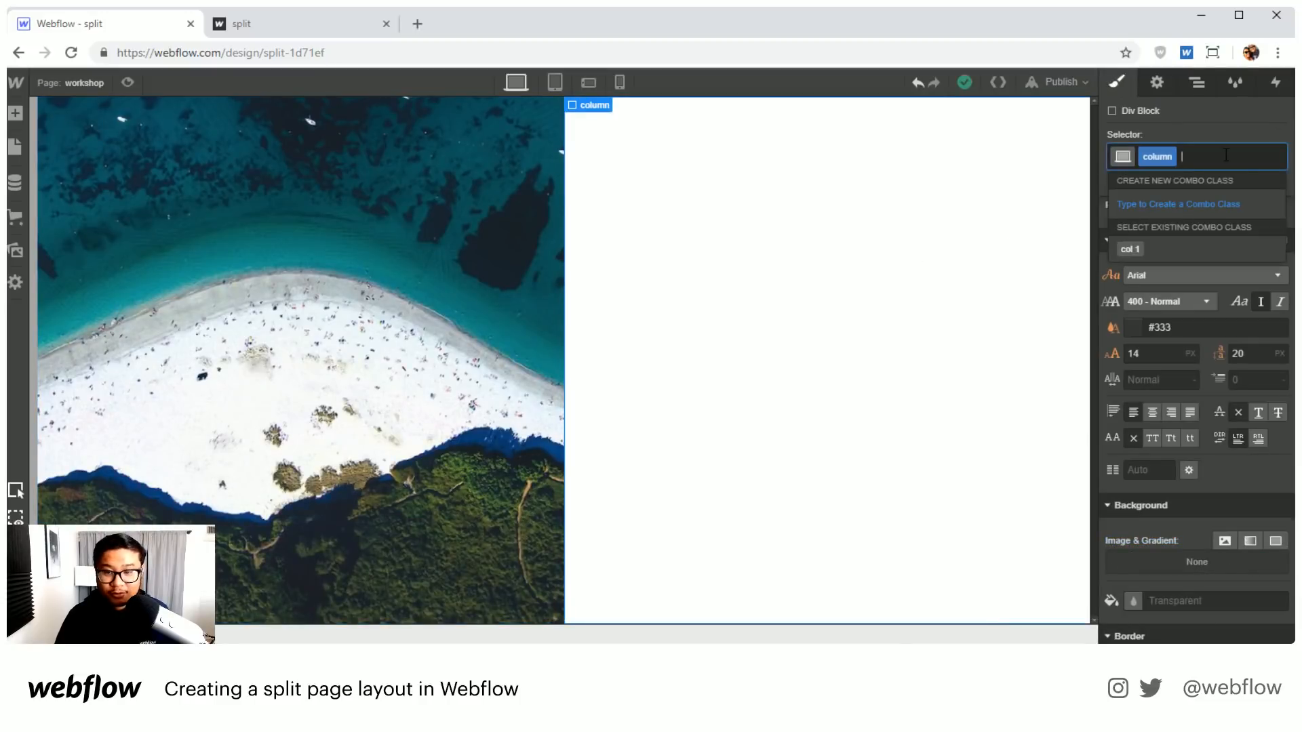
text(col 2)
key(Return)
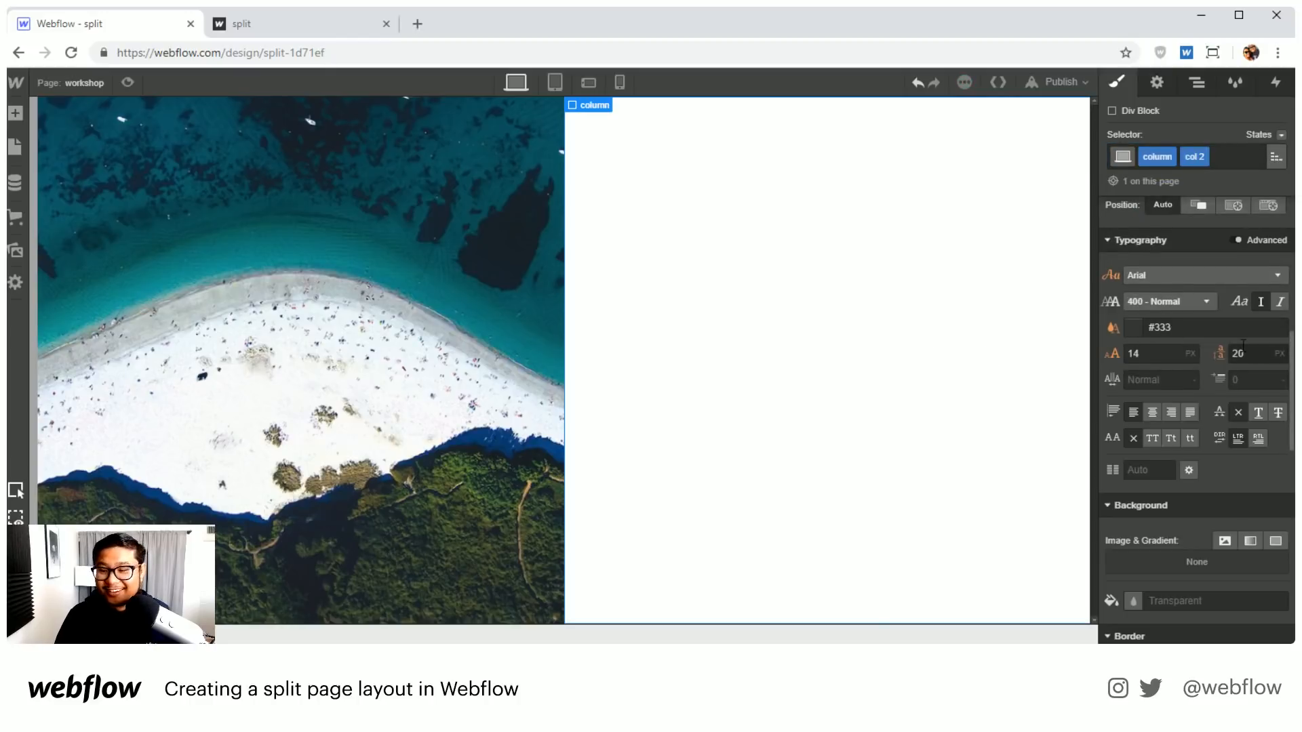
Step: Give the right column a background image, choosing the rocket landing photo from the site's assets
scroll(1244, 346, down, 1)
scroll(1243, 346, down, 1)
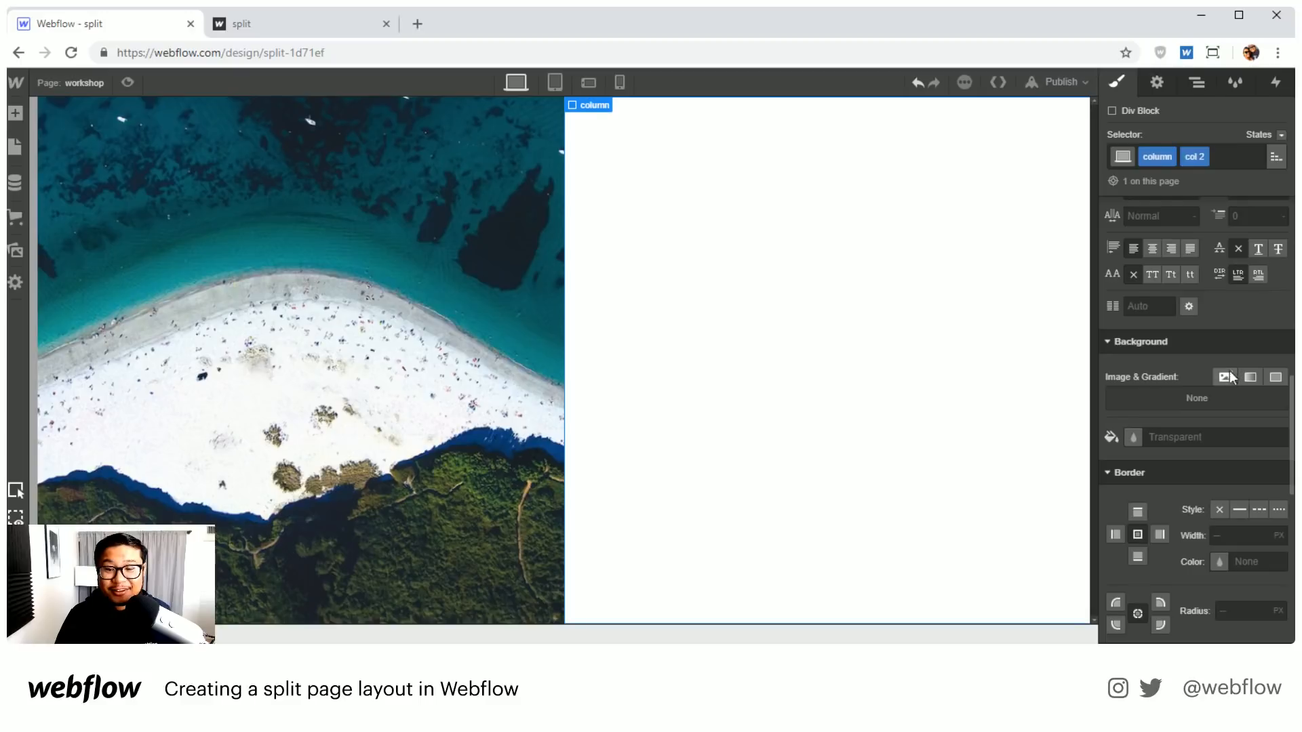
click(1226, 375)
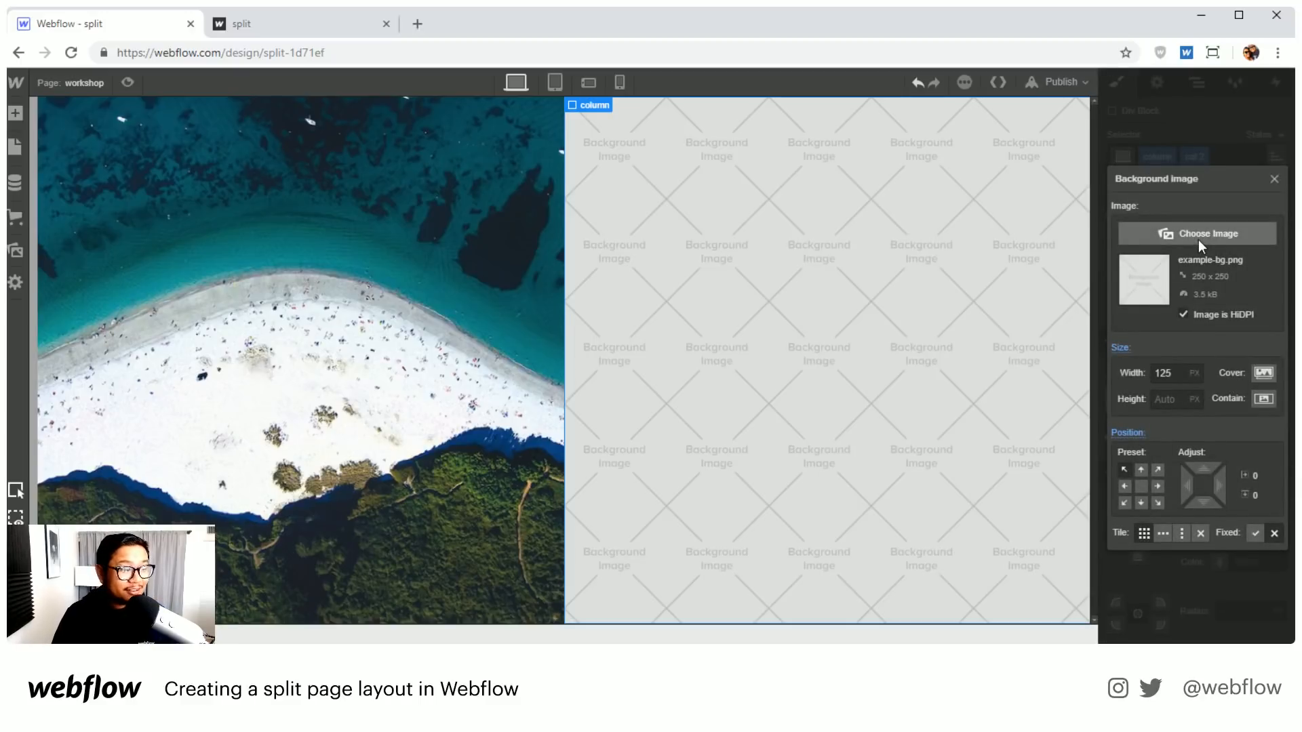
click(1198, 239)
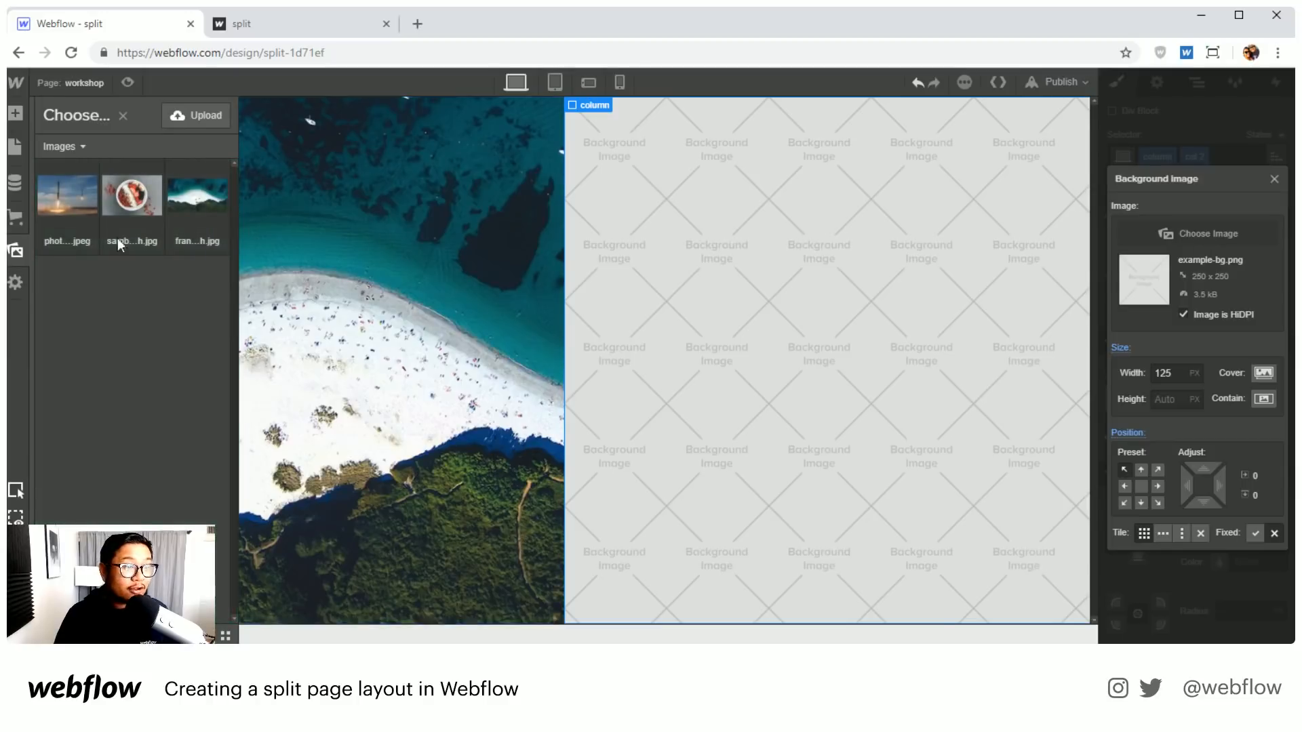
click(69, 198)
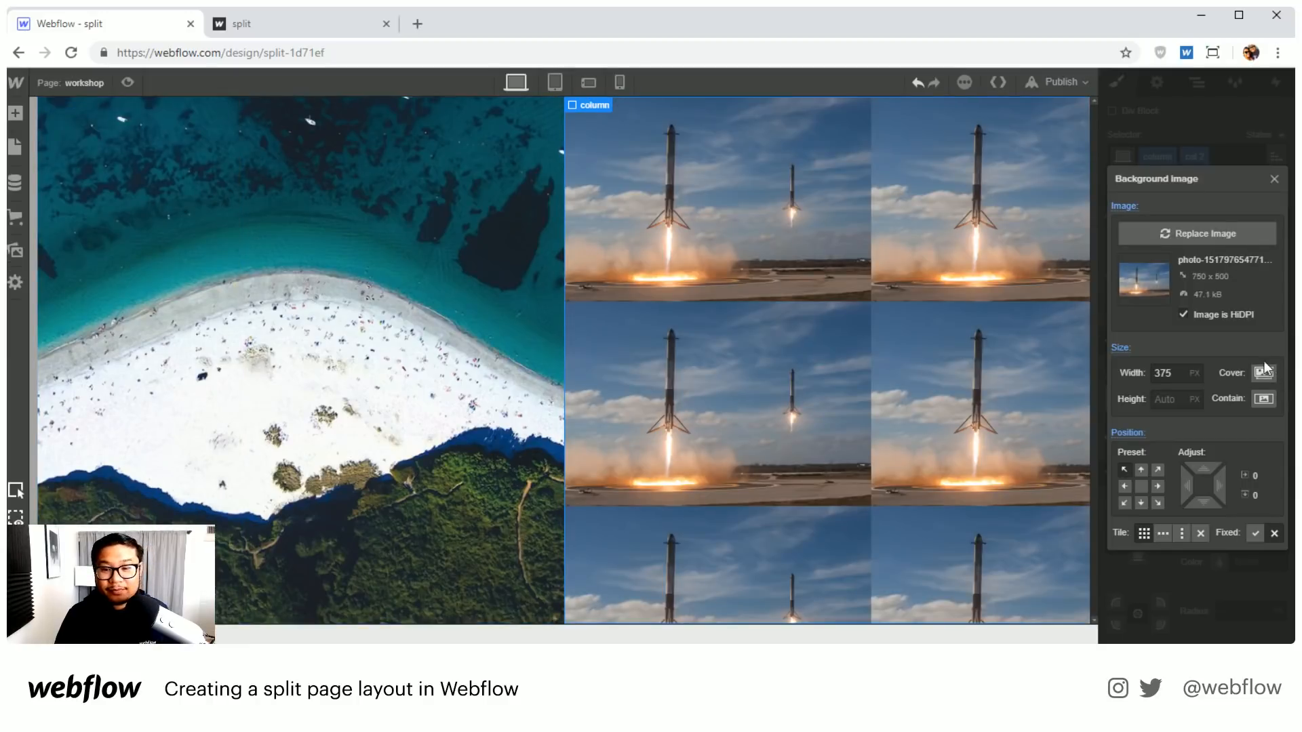
Step: Set the rocket background image's size to Cover and centre its position at 50% and 50%
click(1265, 373)
click(1141, 487)
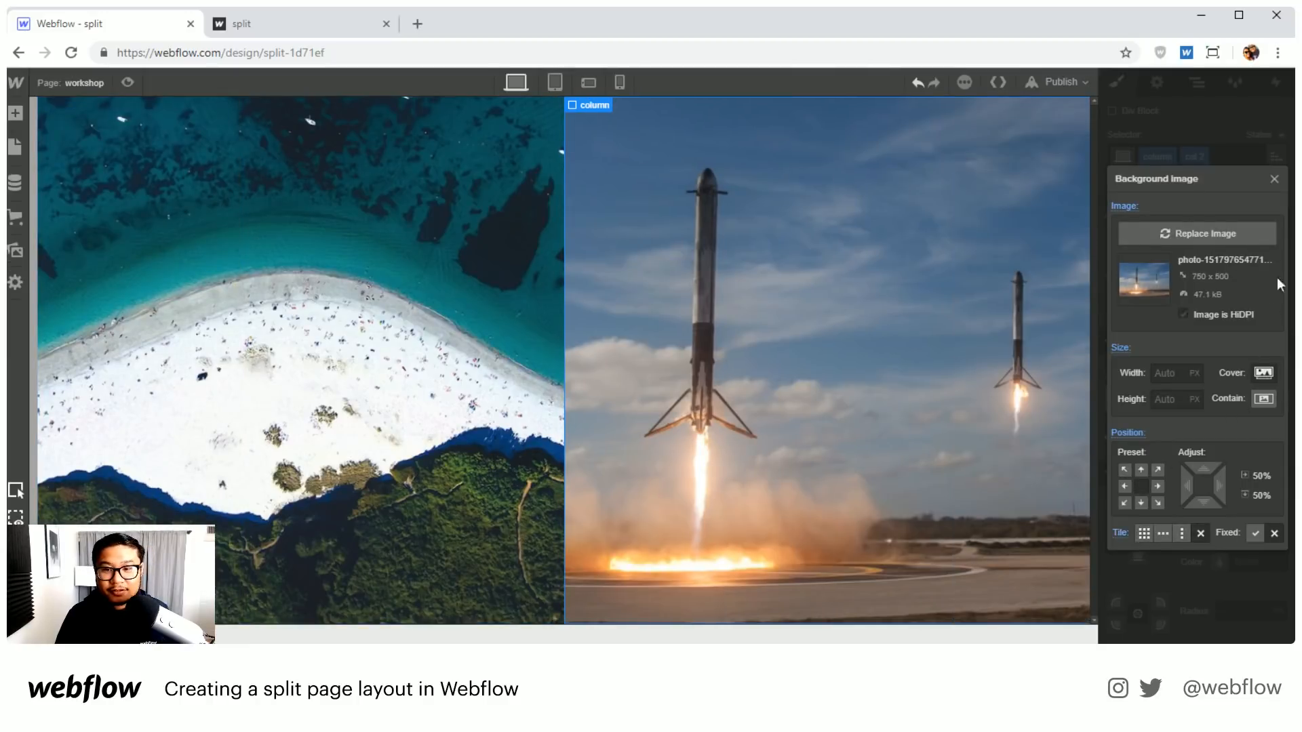
click(1275, 179)
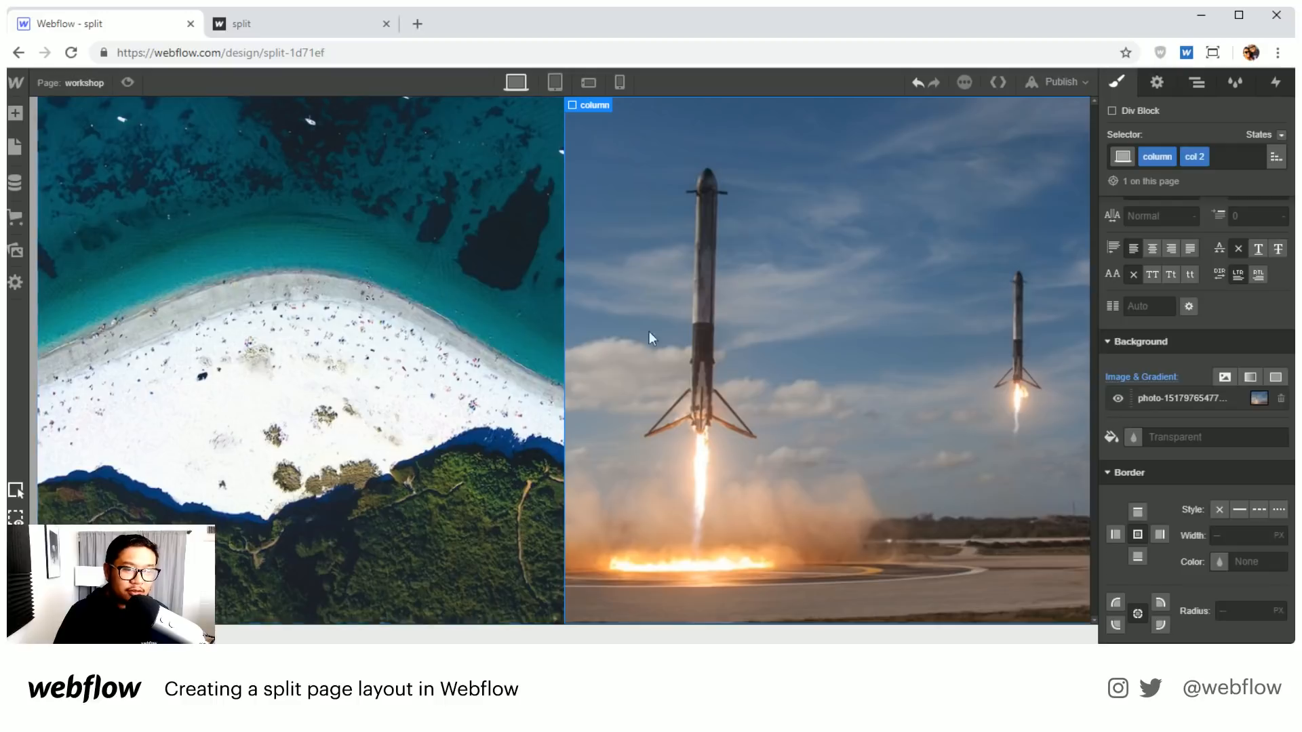
Step: Add a solid black overlay at 47% opacity above the left column's beach background image
click(381, 310)
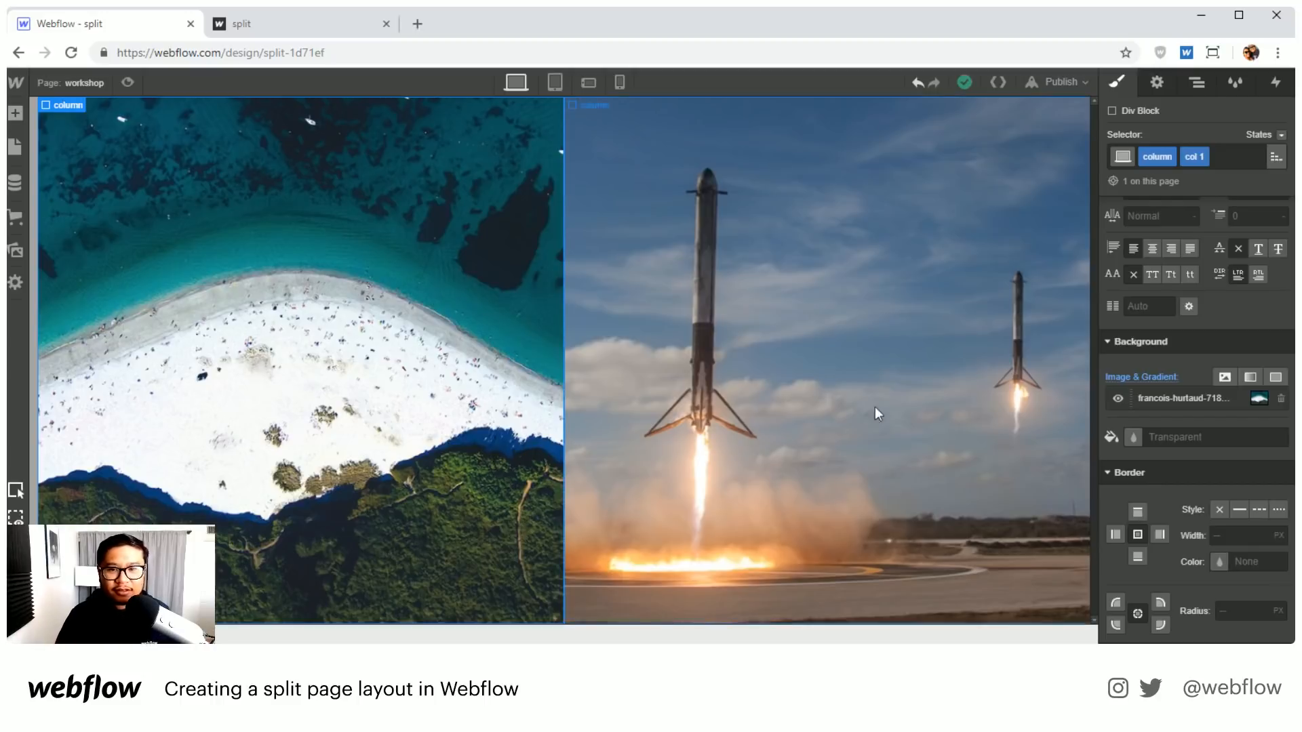
click(1275, 378)
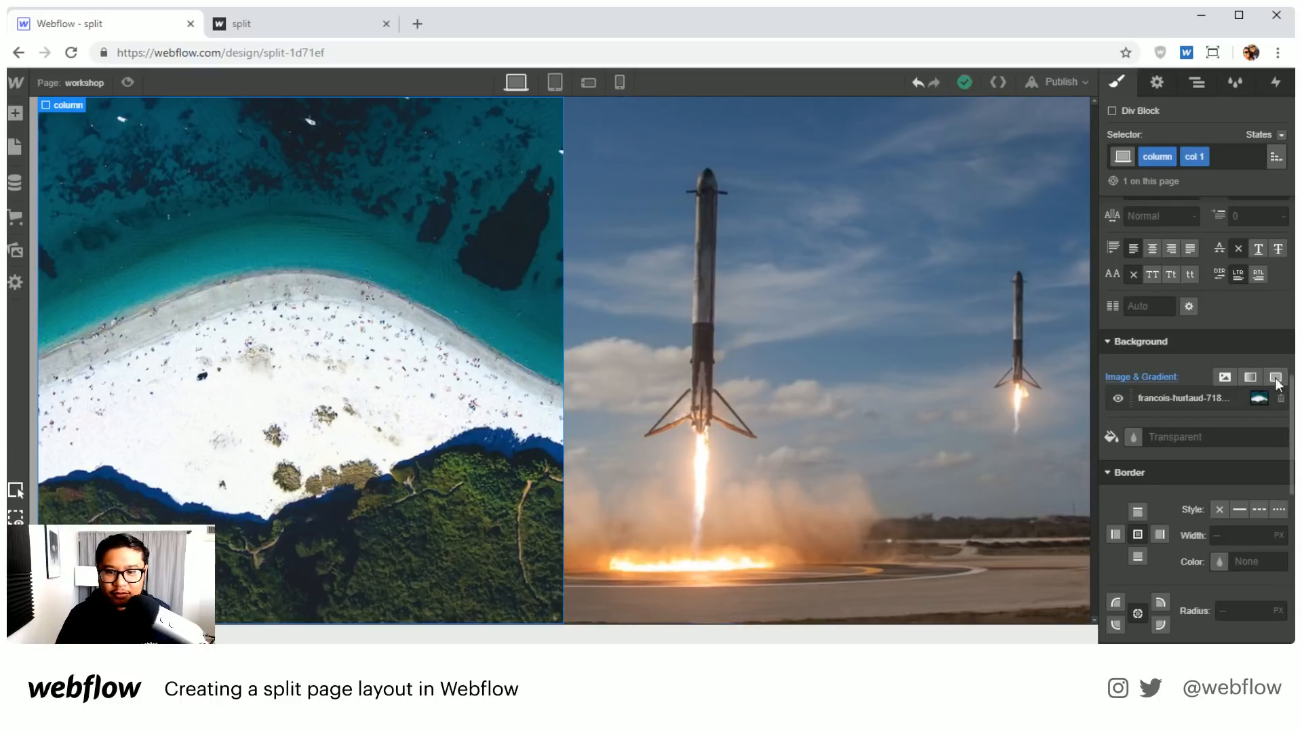
click(1186, 225)
drag(1137, 269, 1208, 276)
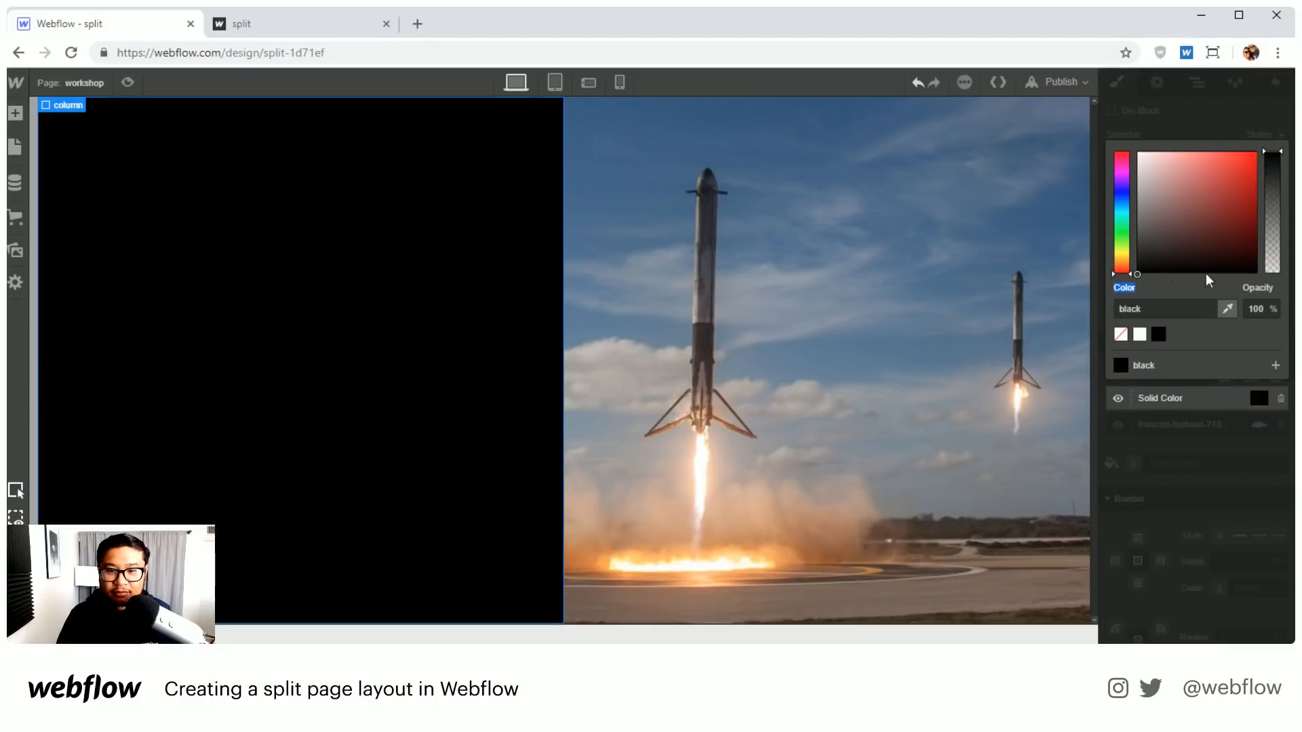
drag(1273, 178, 1274, 198)
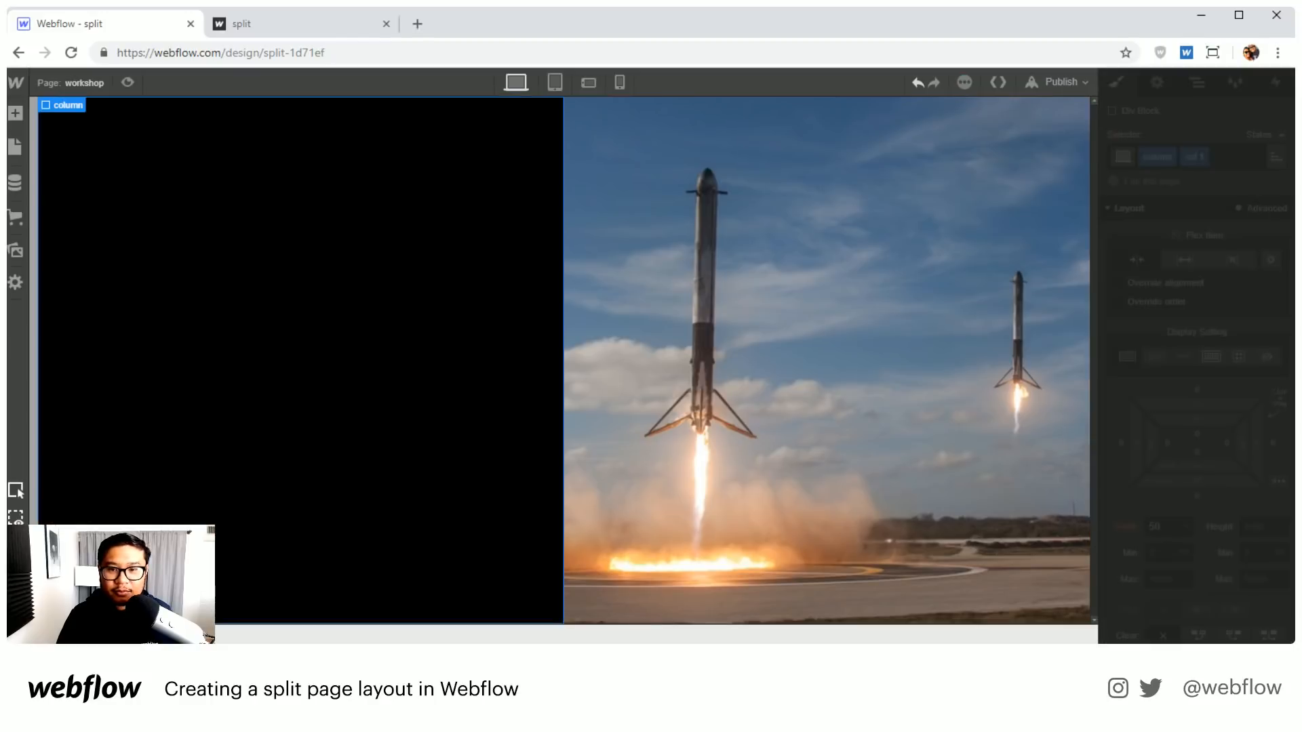
click(527, 354)
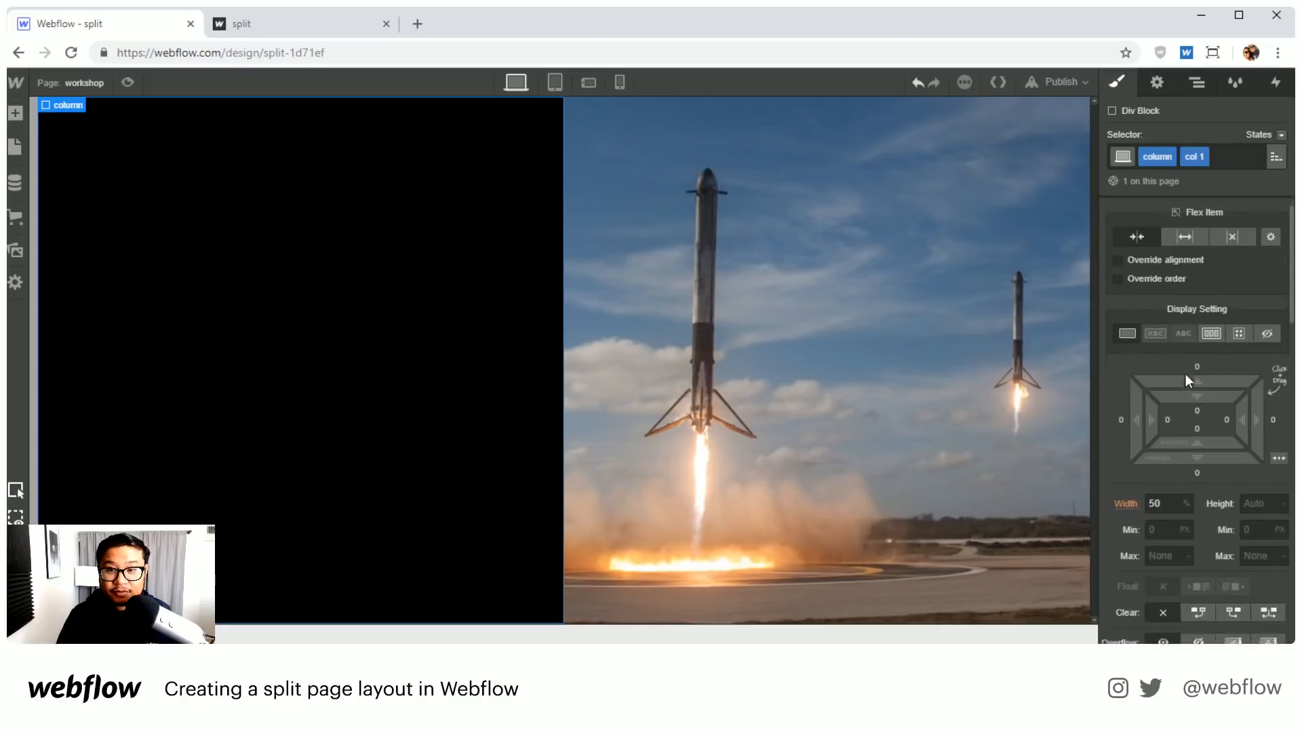
scroll(1186, 373, down, 10)
click(1176, 482)
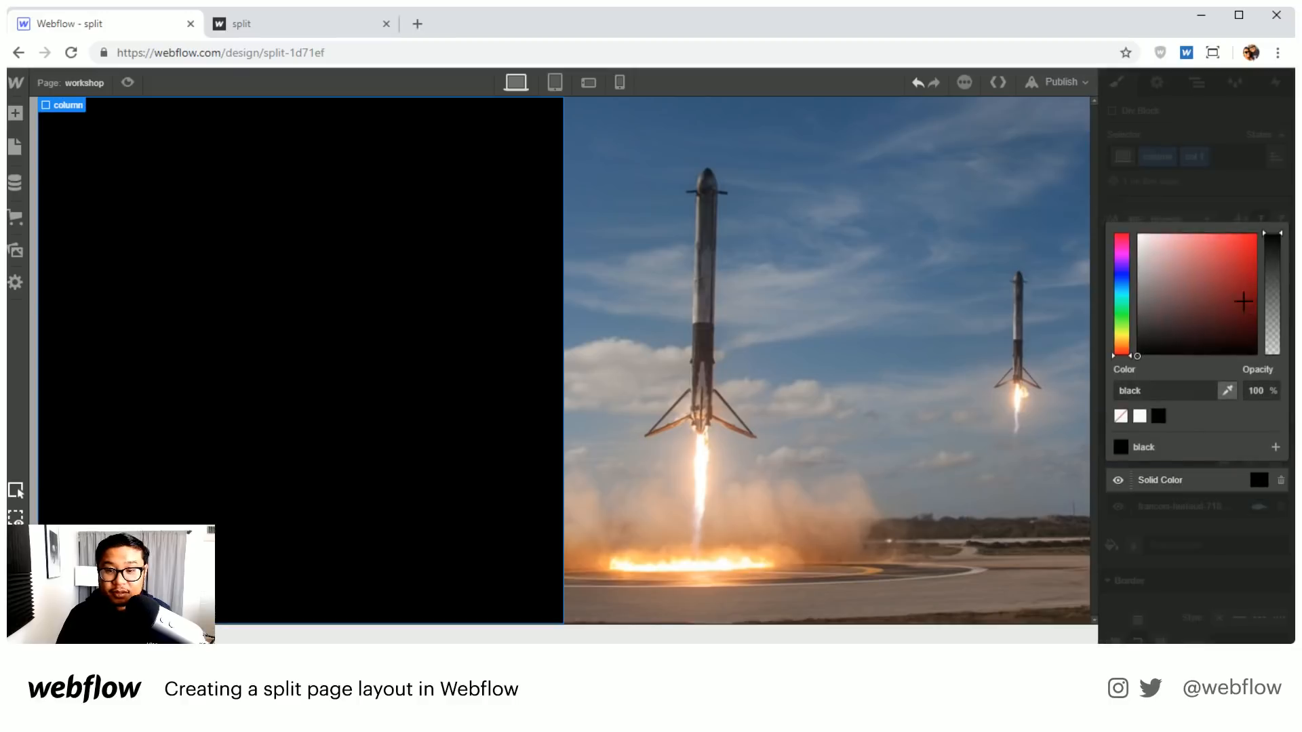
drag(1273, 261, 1279, 297)
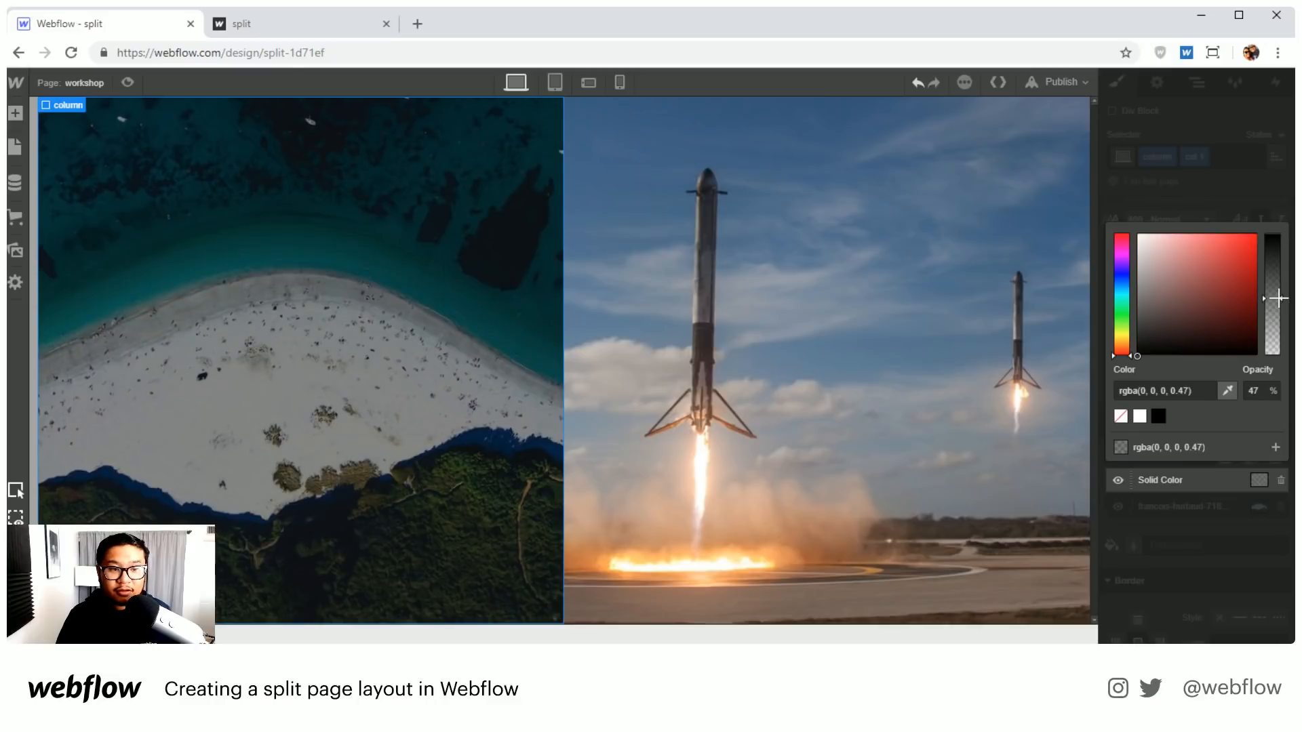
Step: Recolour the left column's overlay to turquoise, rgba(0, 255, 228, 0.6)
drag(1123, 304, 1260, 233)
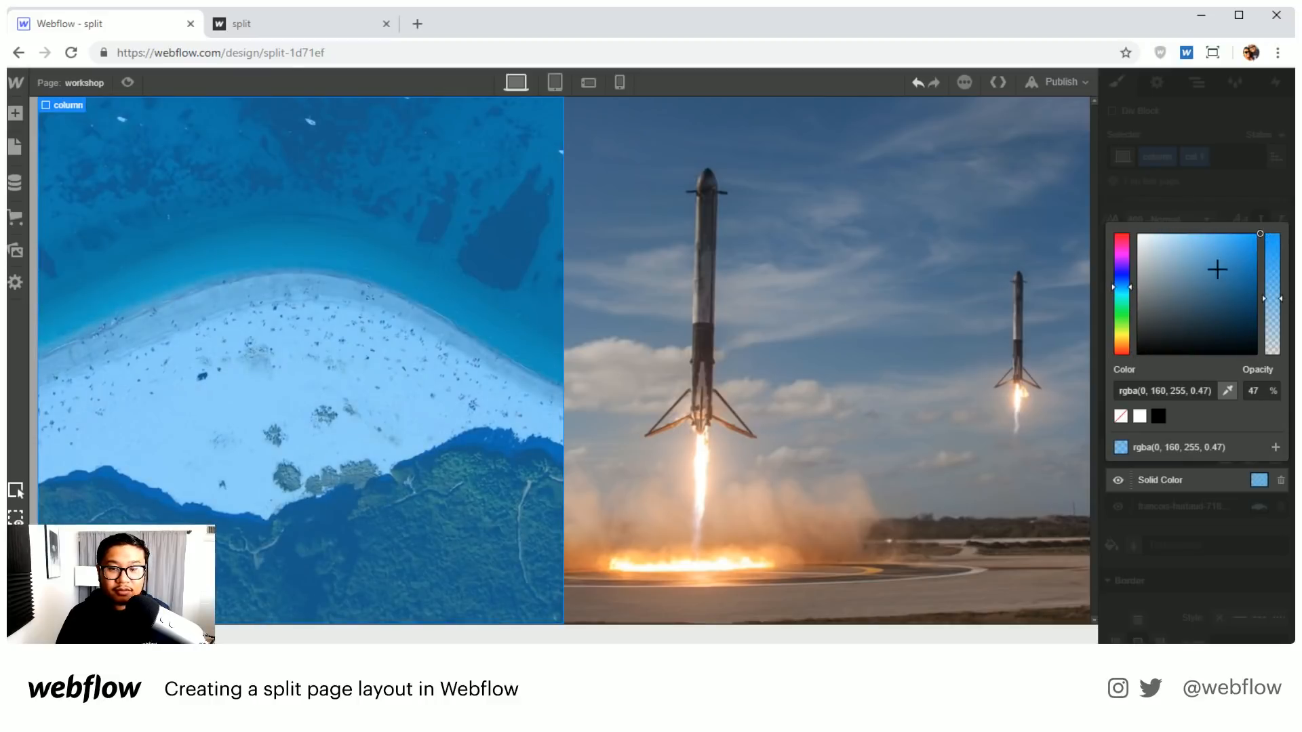
click(1159, 416)
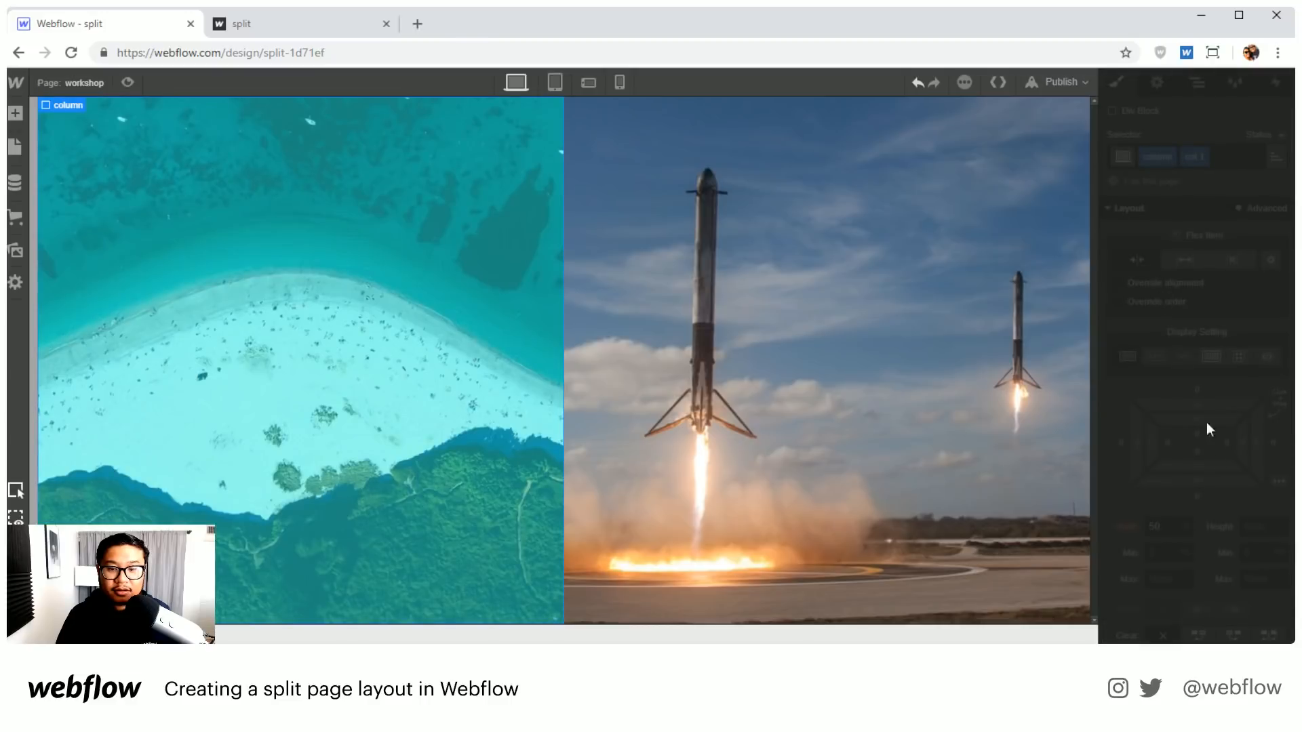
scroll(1215, 449, down, 10)
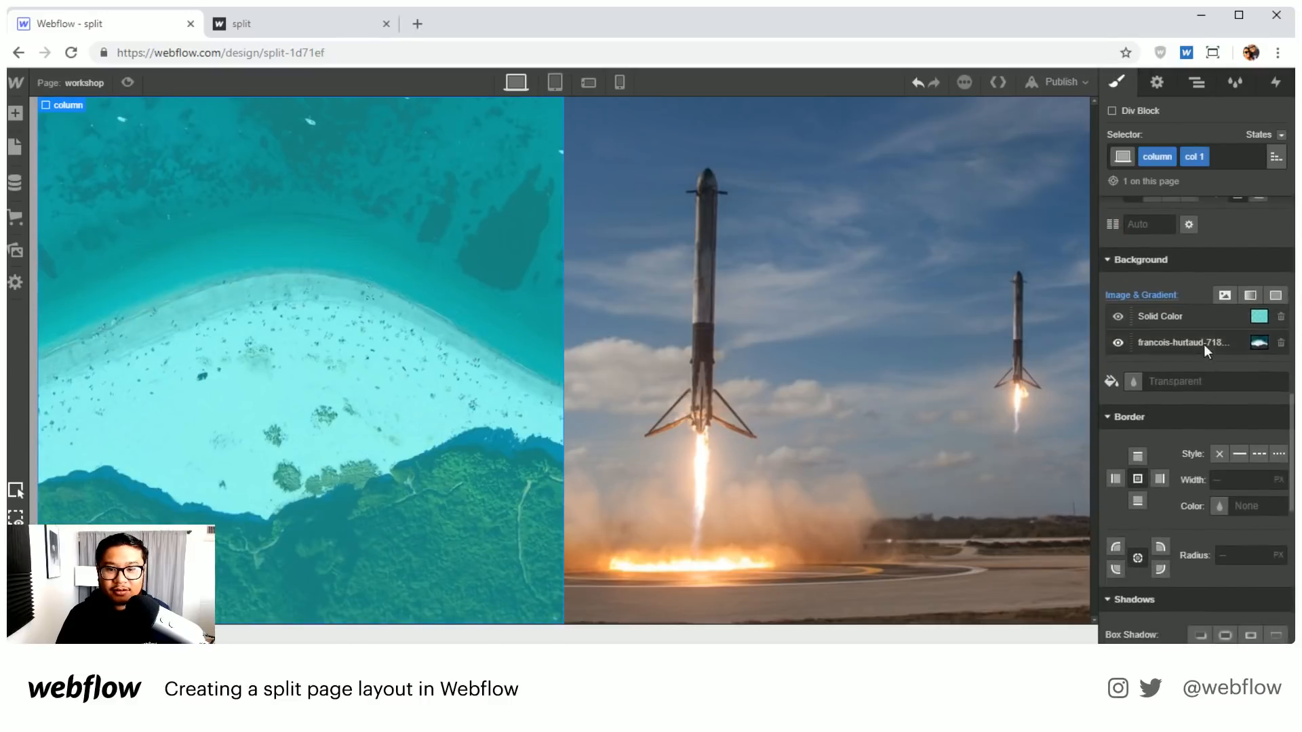
click(1170, 316)
mouse_move(1272, 380)
mouse_down()
mouse_move(1272, 360)
mouse_move(1272, 395)
mouse_up()
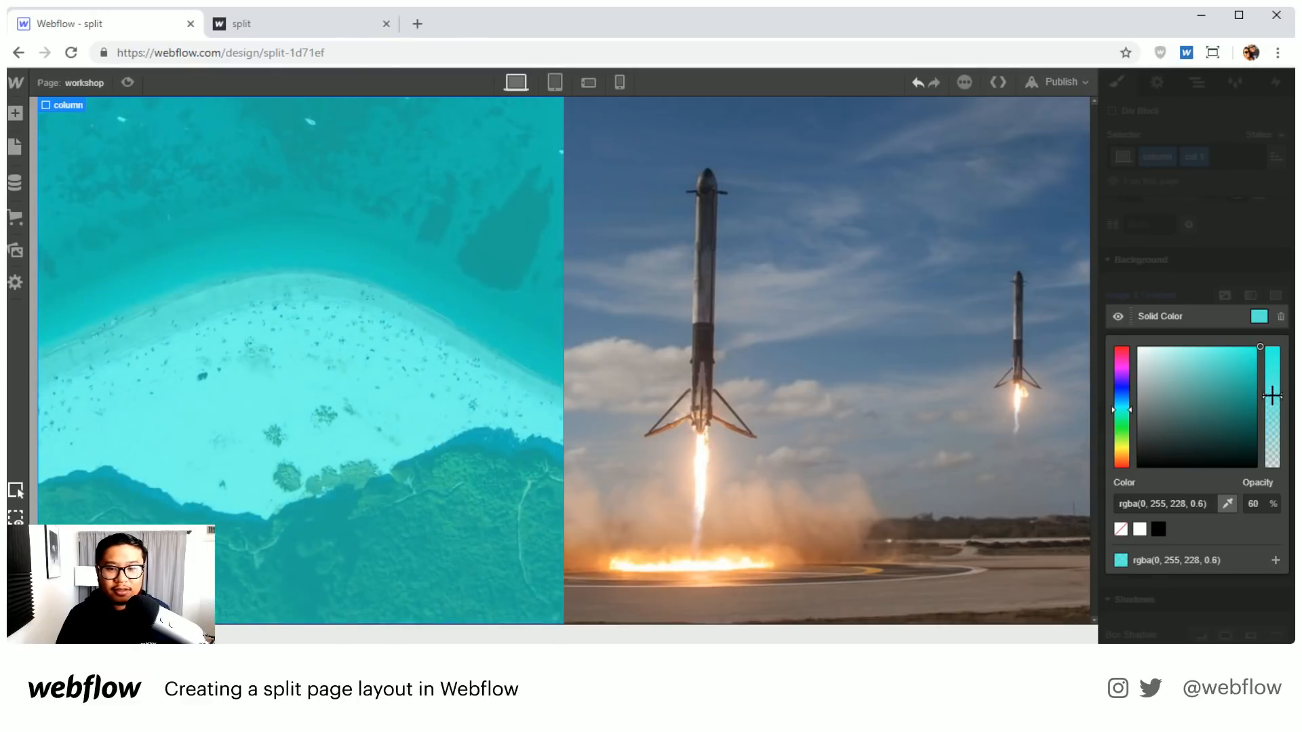
Step: Add a near-black solid colour overlay, rgba(1, 1, 1, 0.62), above the right column's rocket image
click(902, 271)
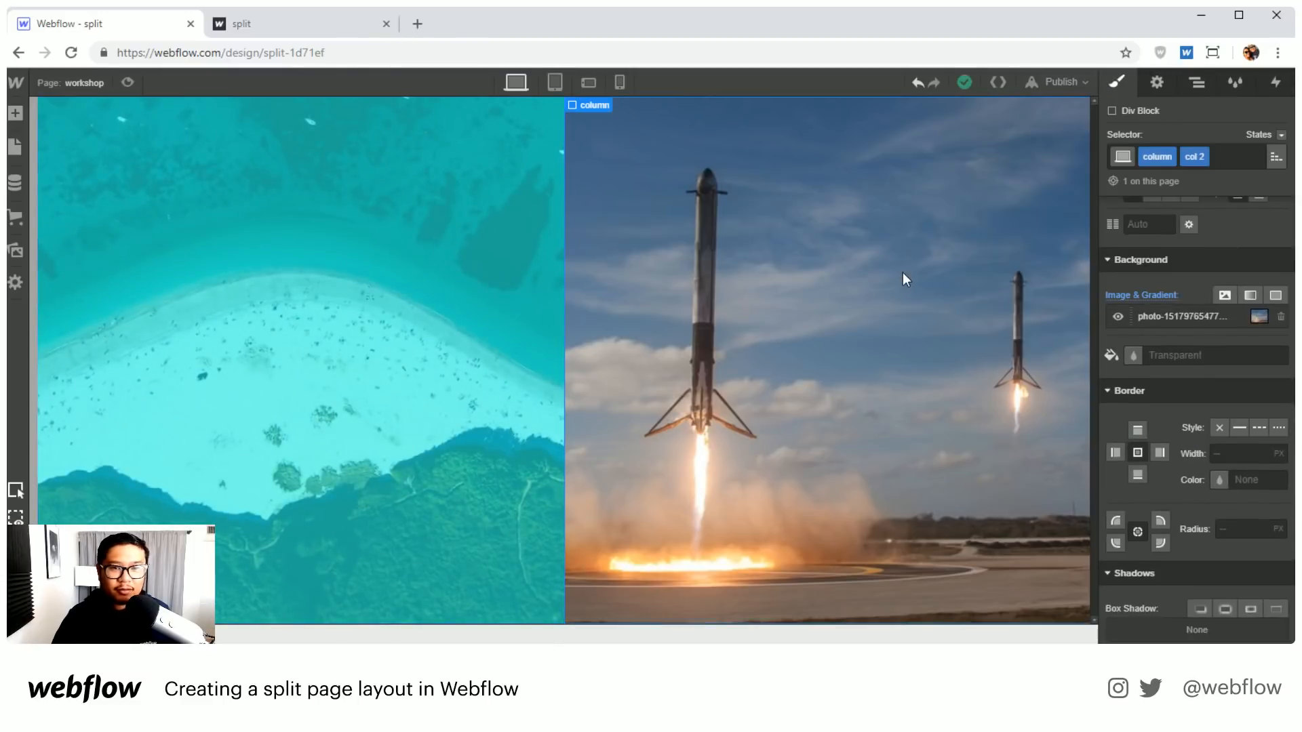
click(1275, 295)
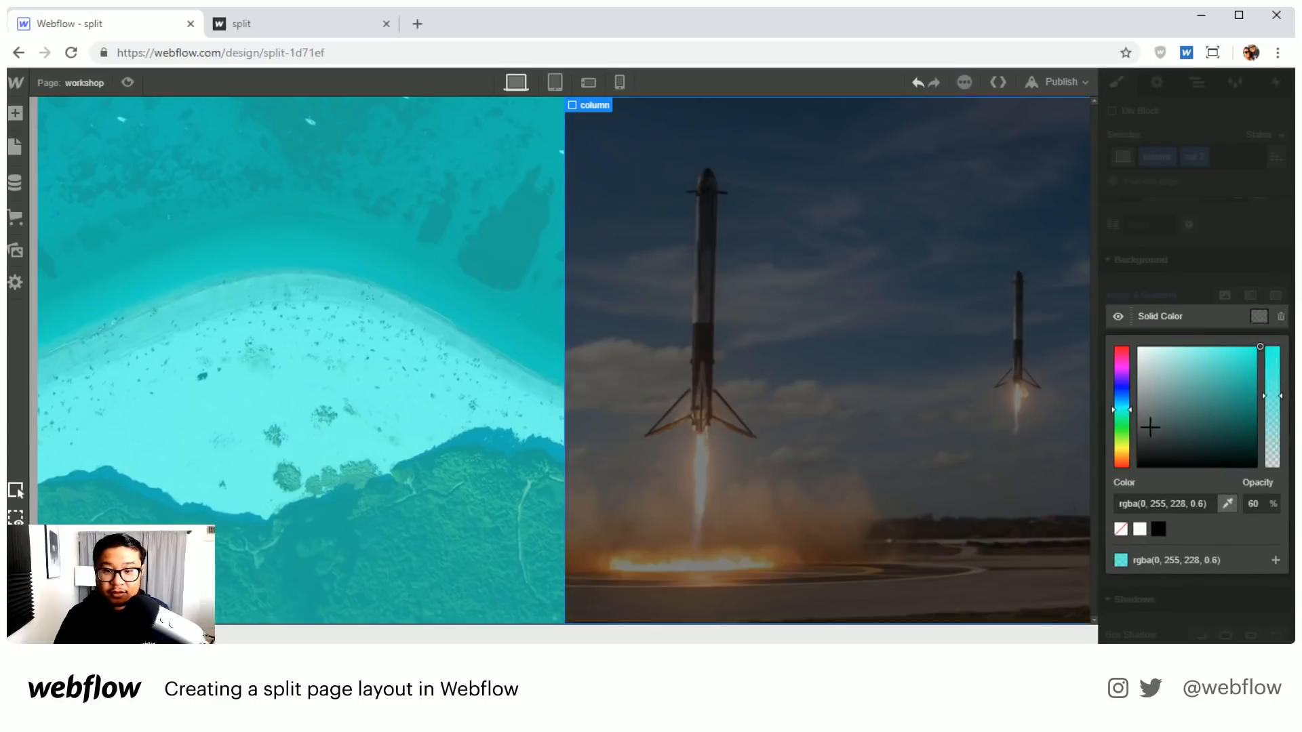
drag(1198, 417, 1141, 465)
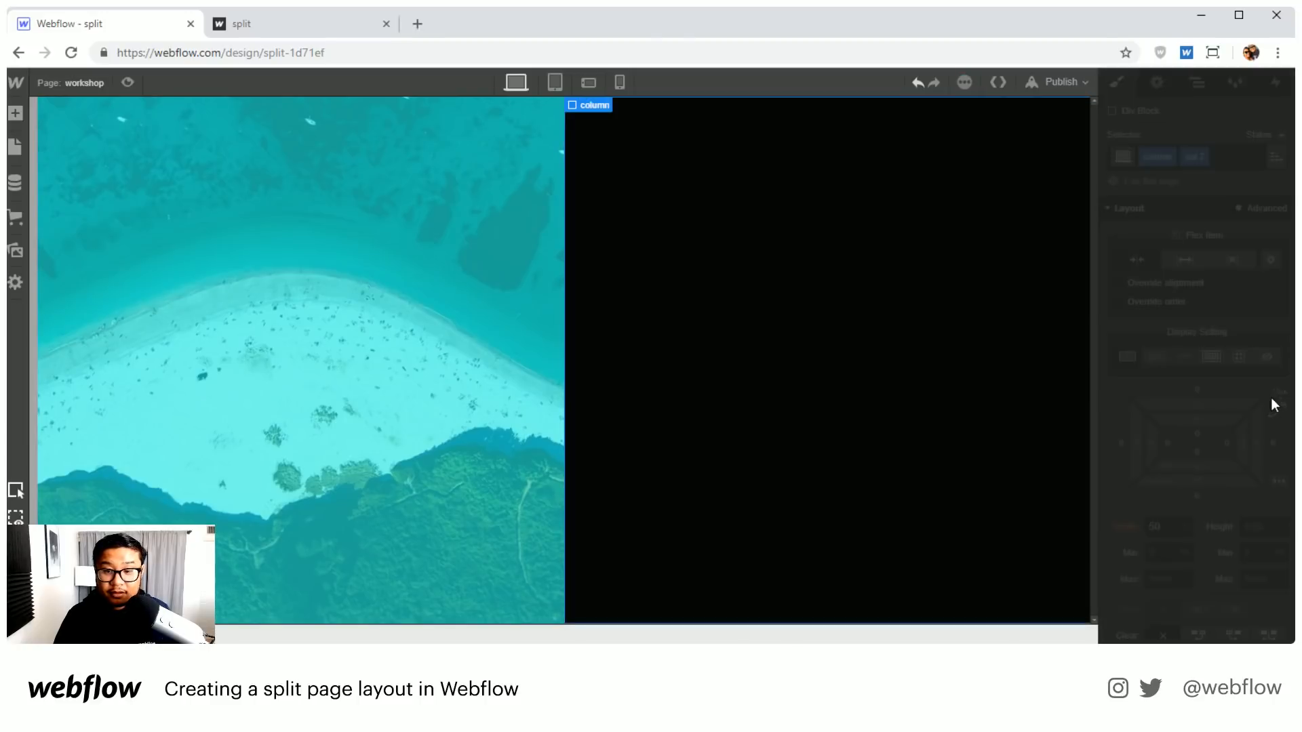
scroll(1194, 407, down, 10)
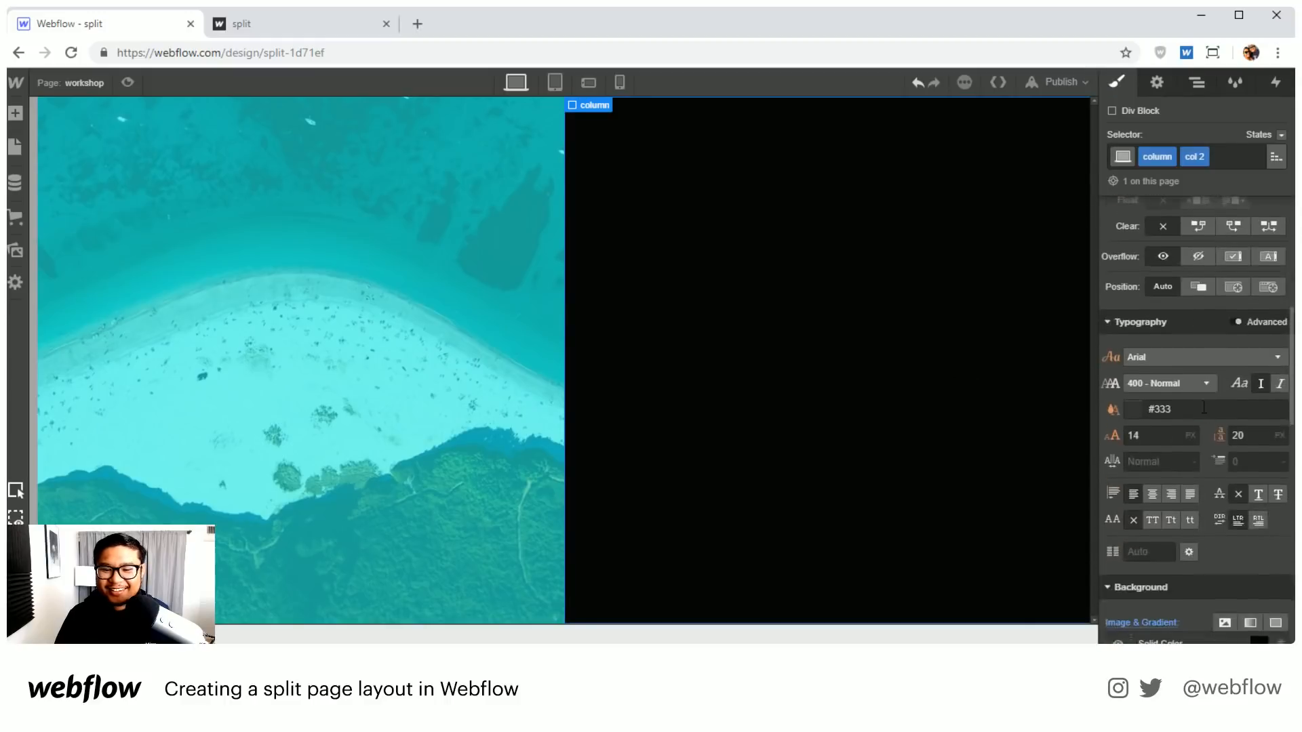
click(1169, 398)
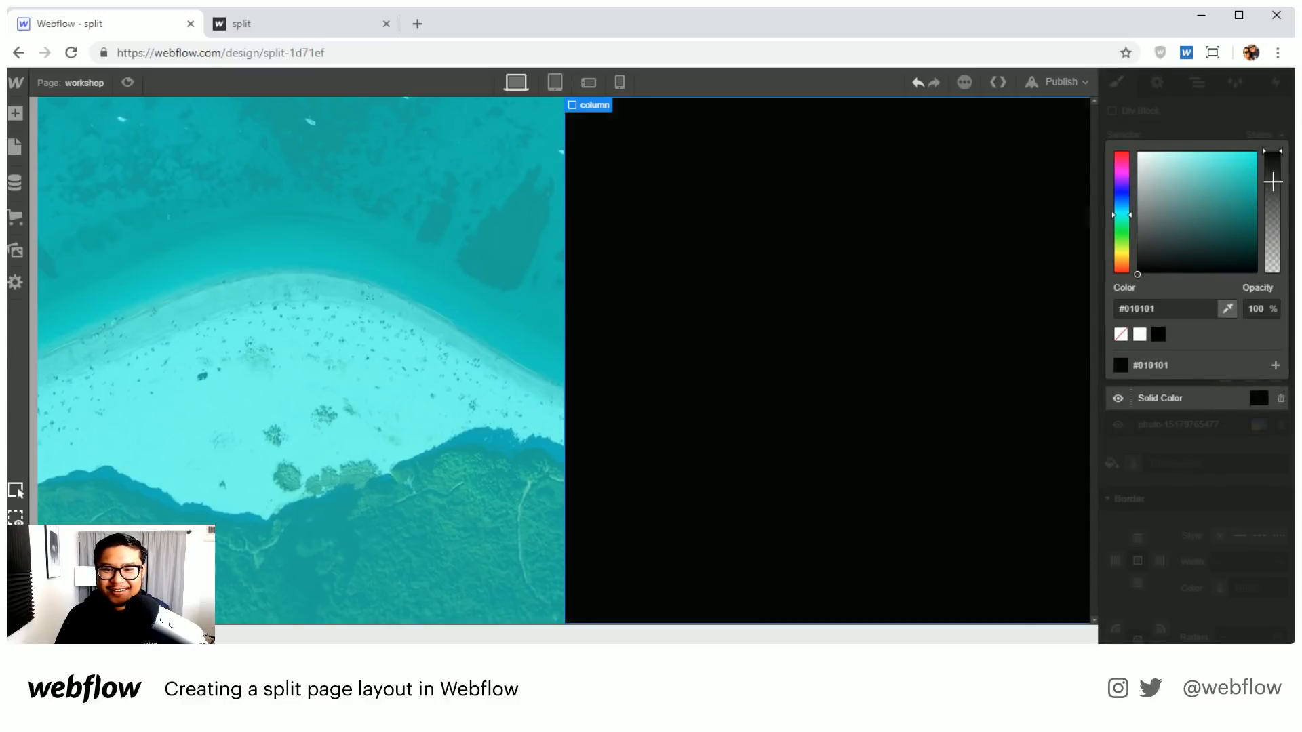
drag(1273, 181, 1273, 198)
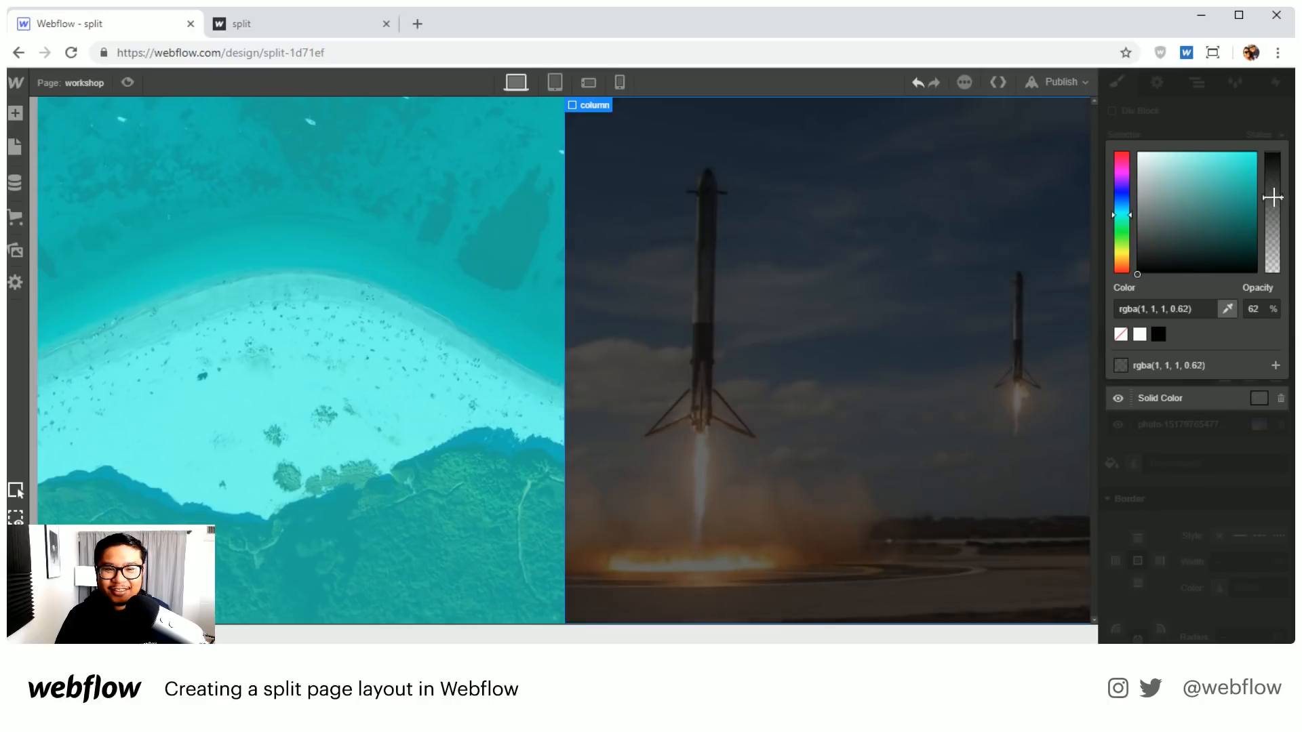
click(1222, 120)
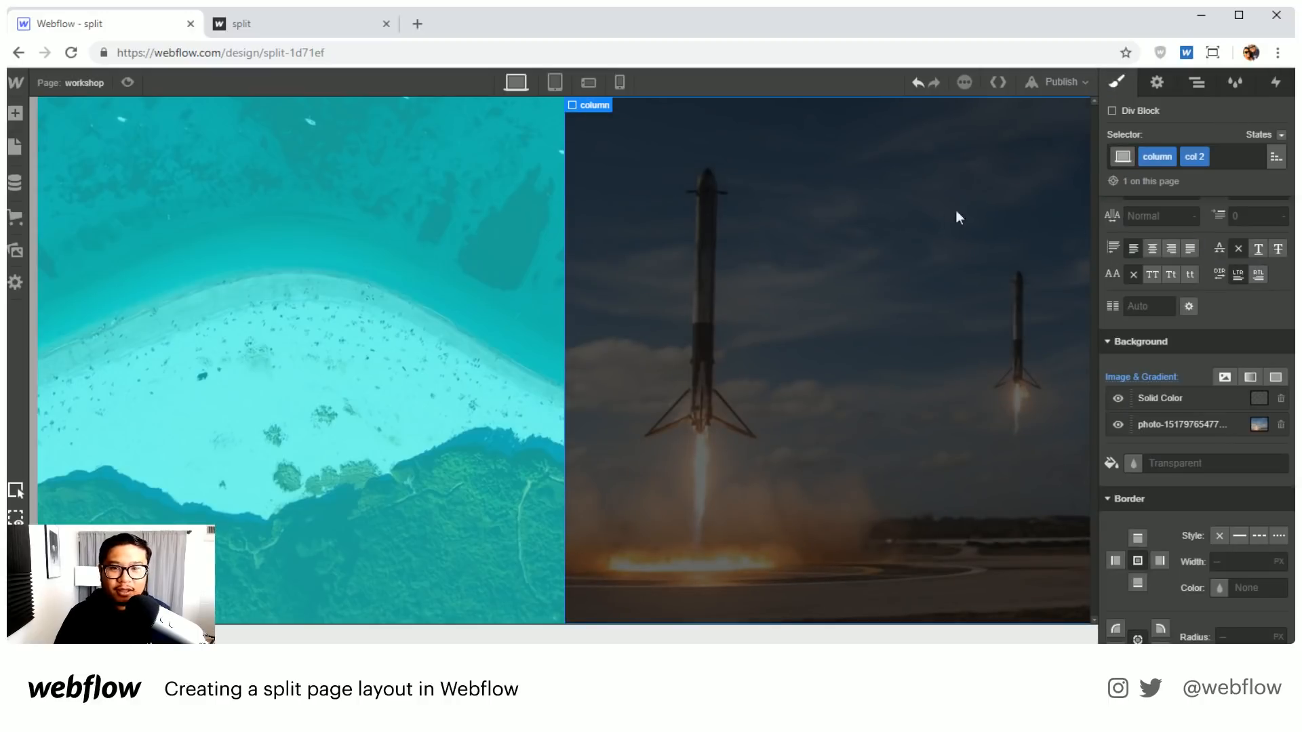
Step: Make the base column class a horizontal flex layout with its children centred on both axes
click(1272, 165)
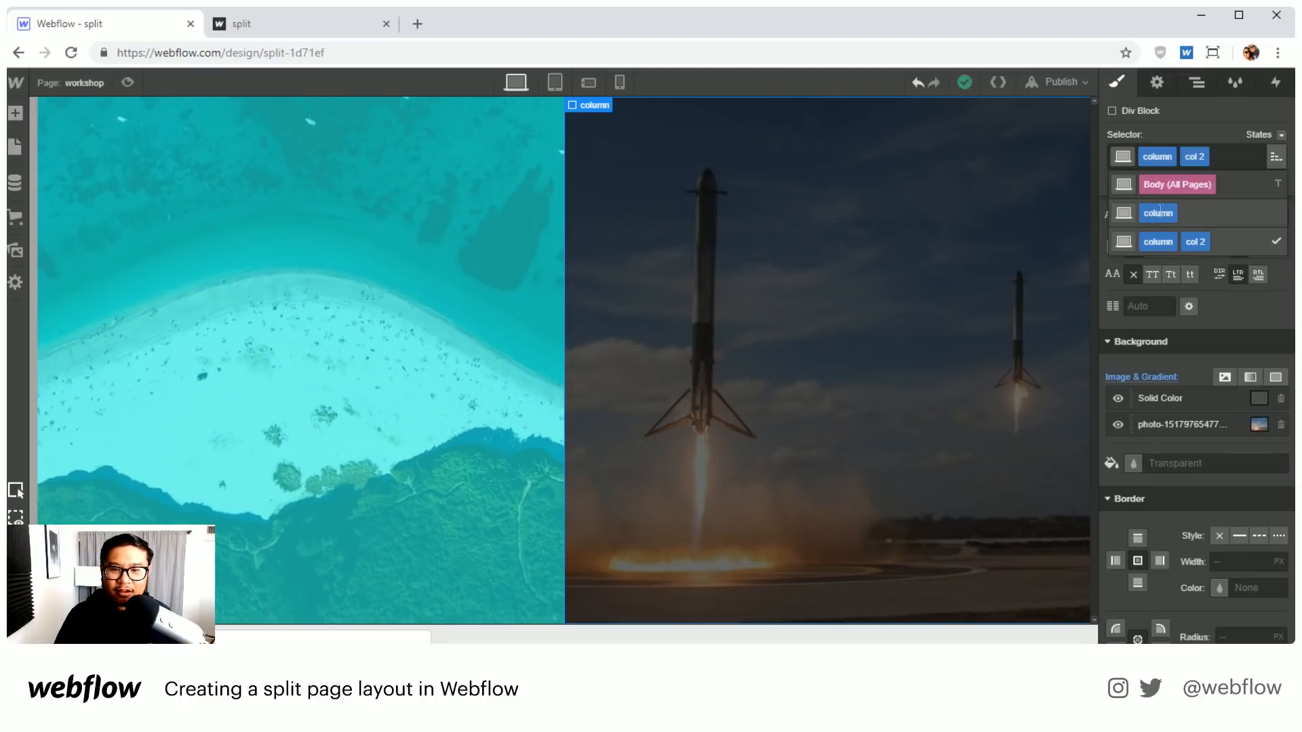
click(1192, 213)
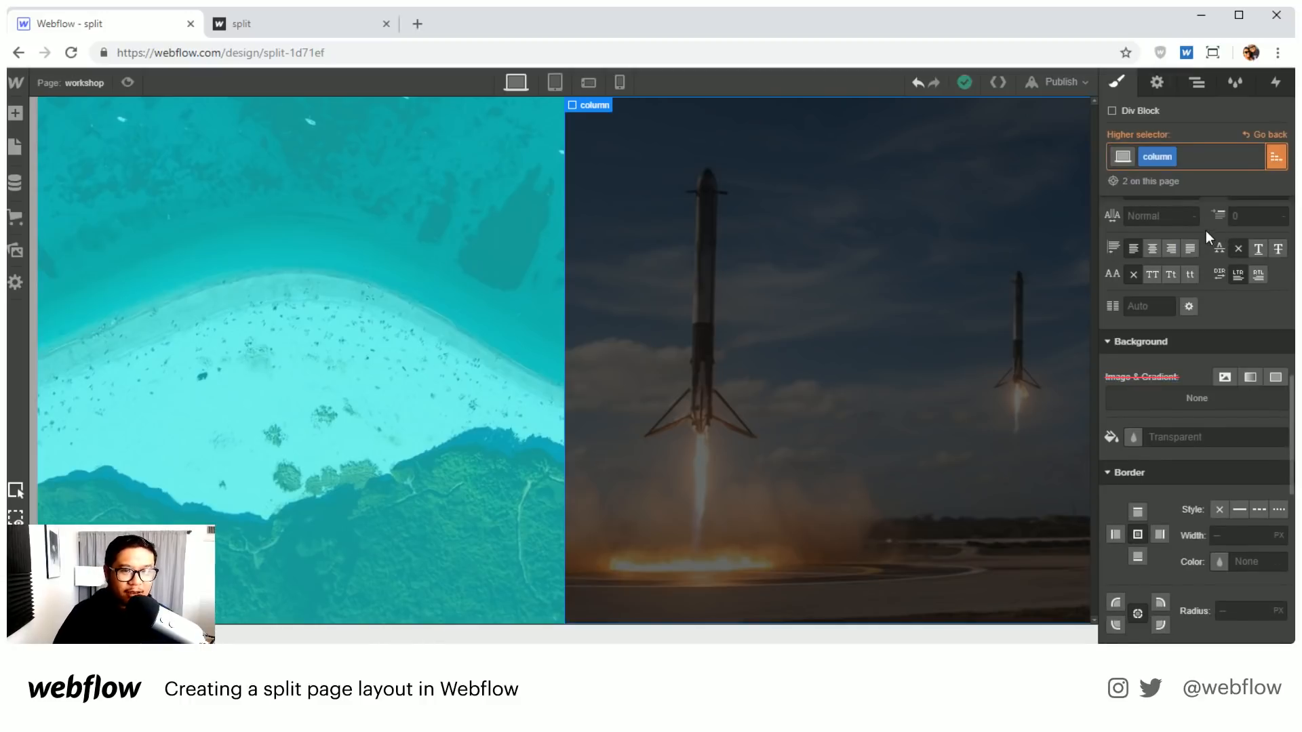
scroll(1205, 380, up, 5)
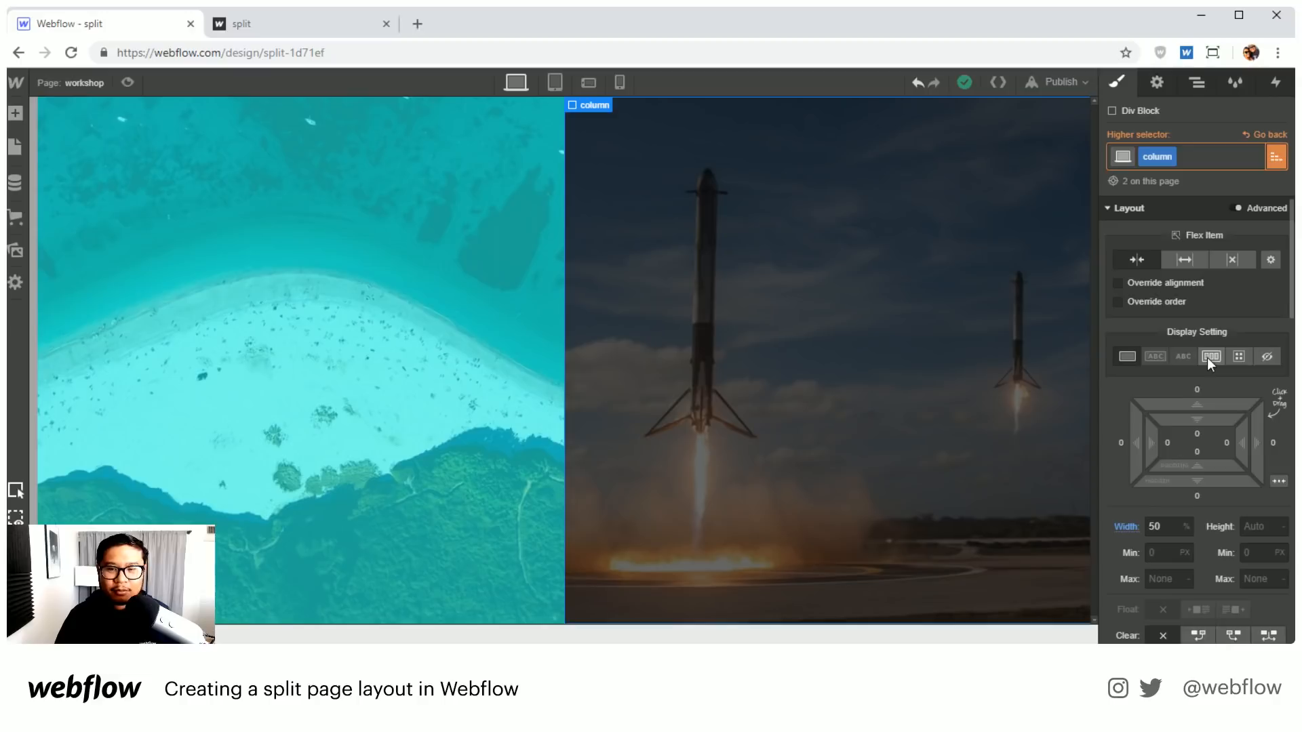
click(1207, 358)
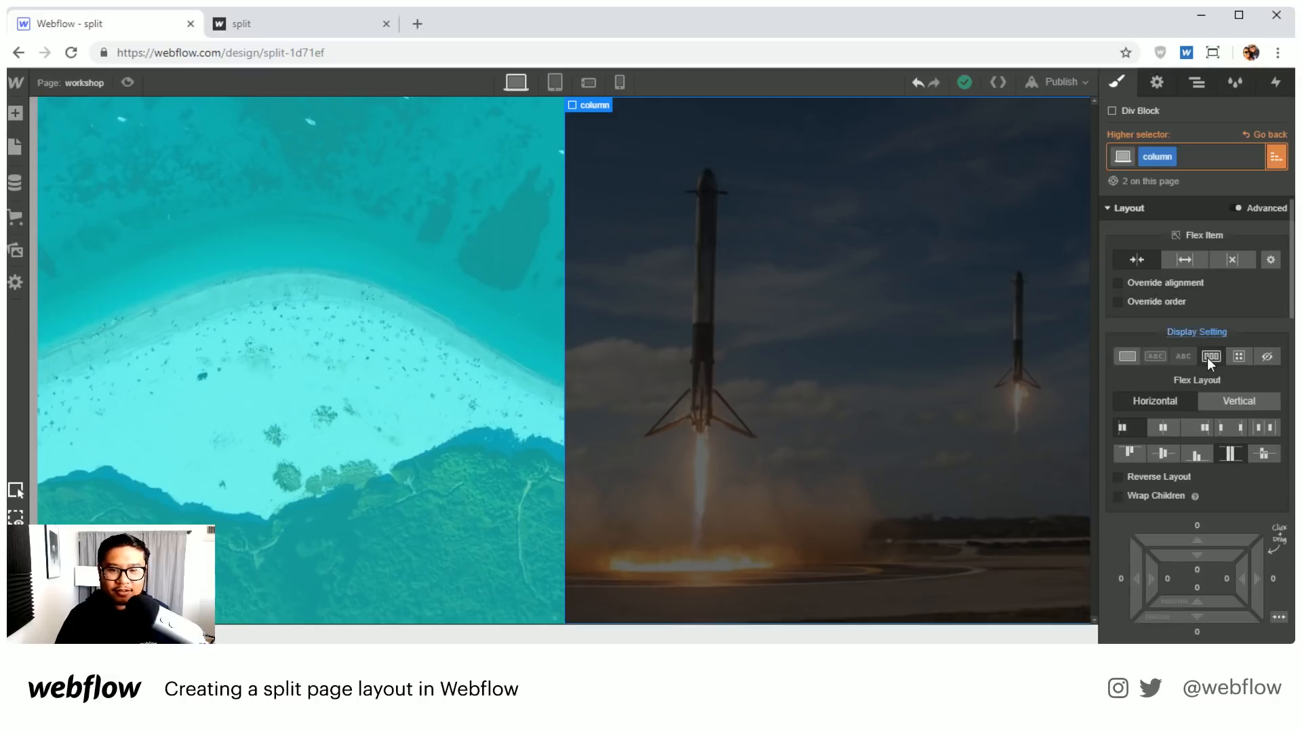
click(1164, 427)
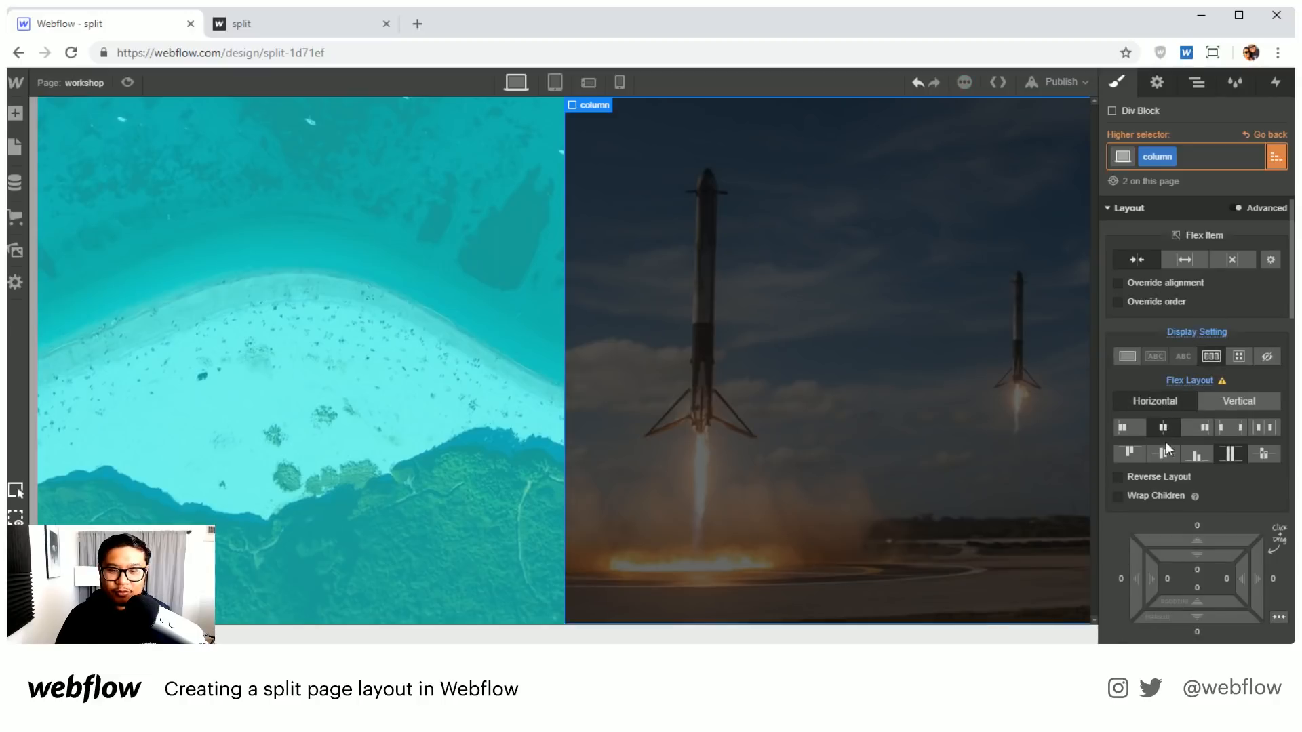
click(1157, 456)
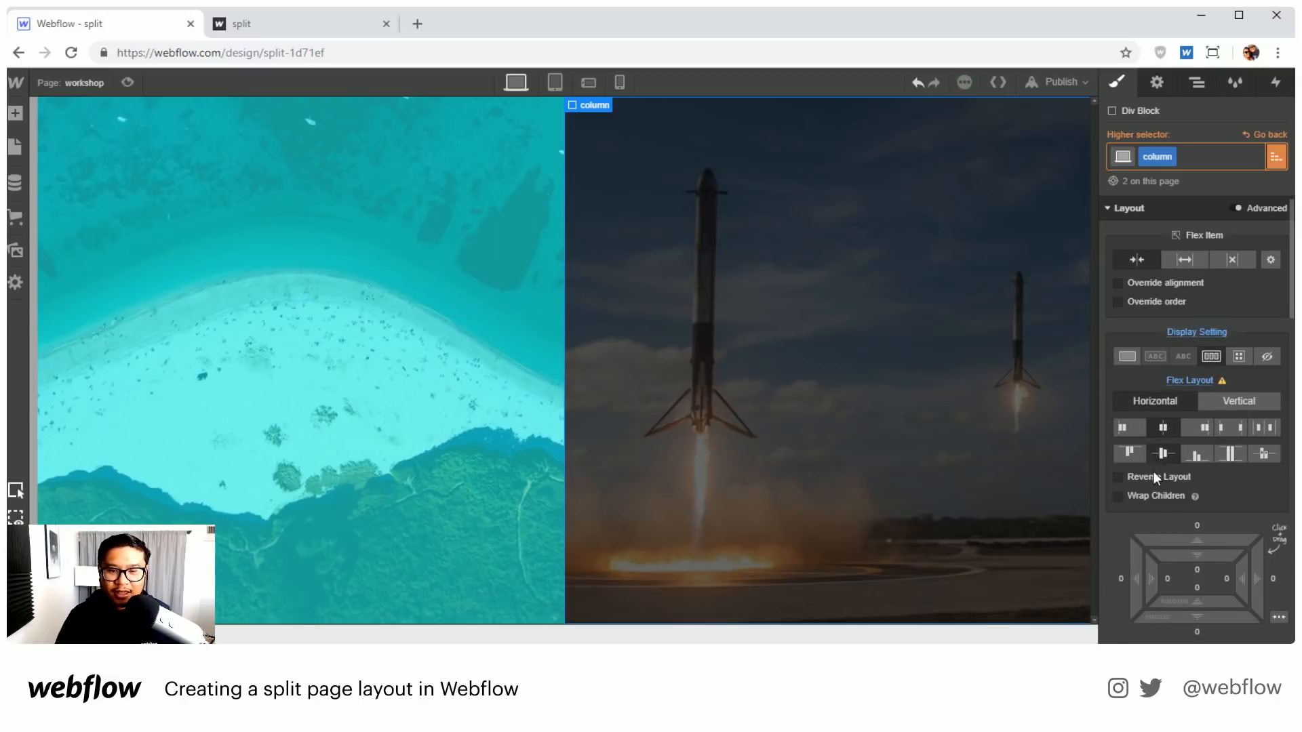
Step: Add a Text Block inside the right column
click(835, 317)
key(a)
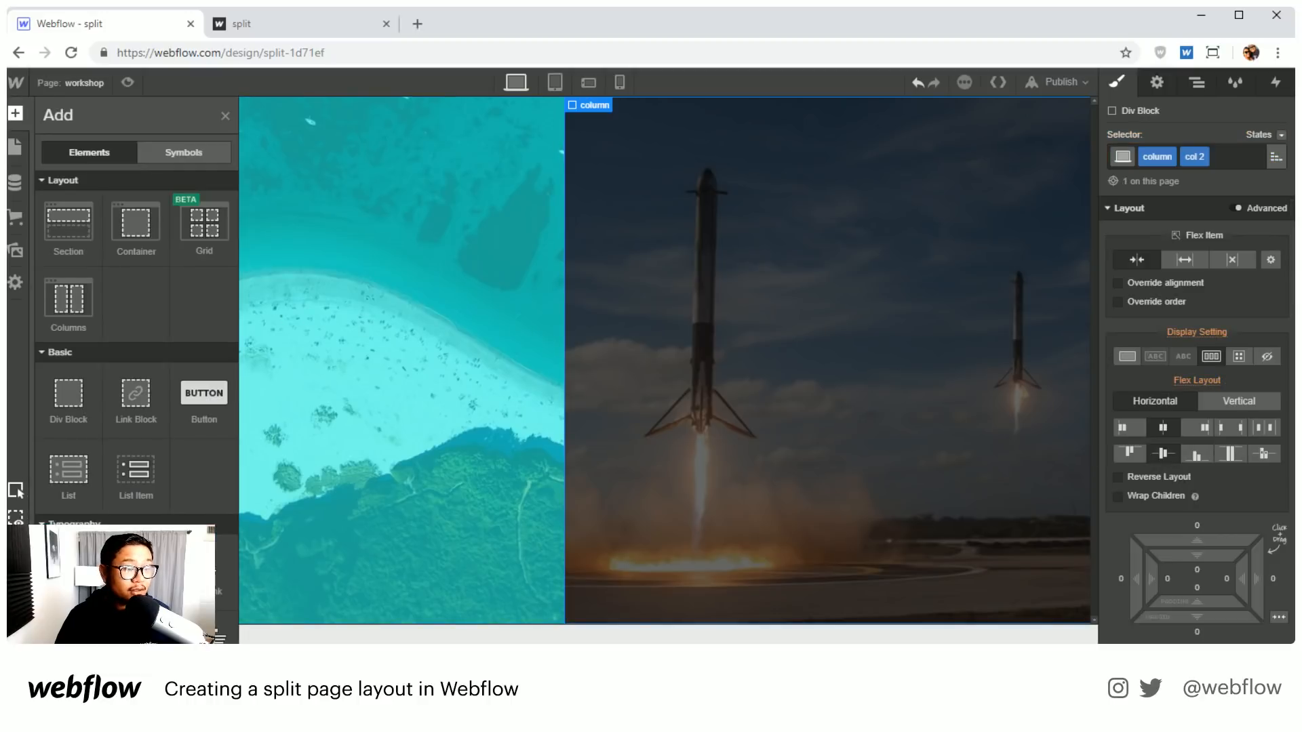
scroll(68, 475, down, 3)
drag(68, 482, 746, 360)
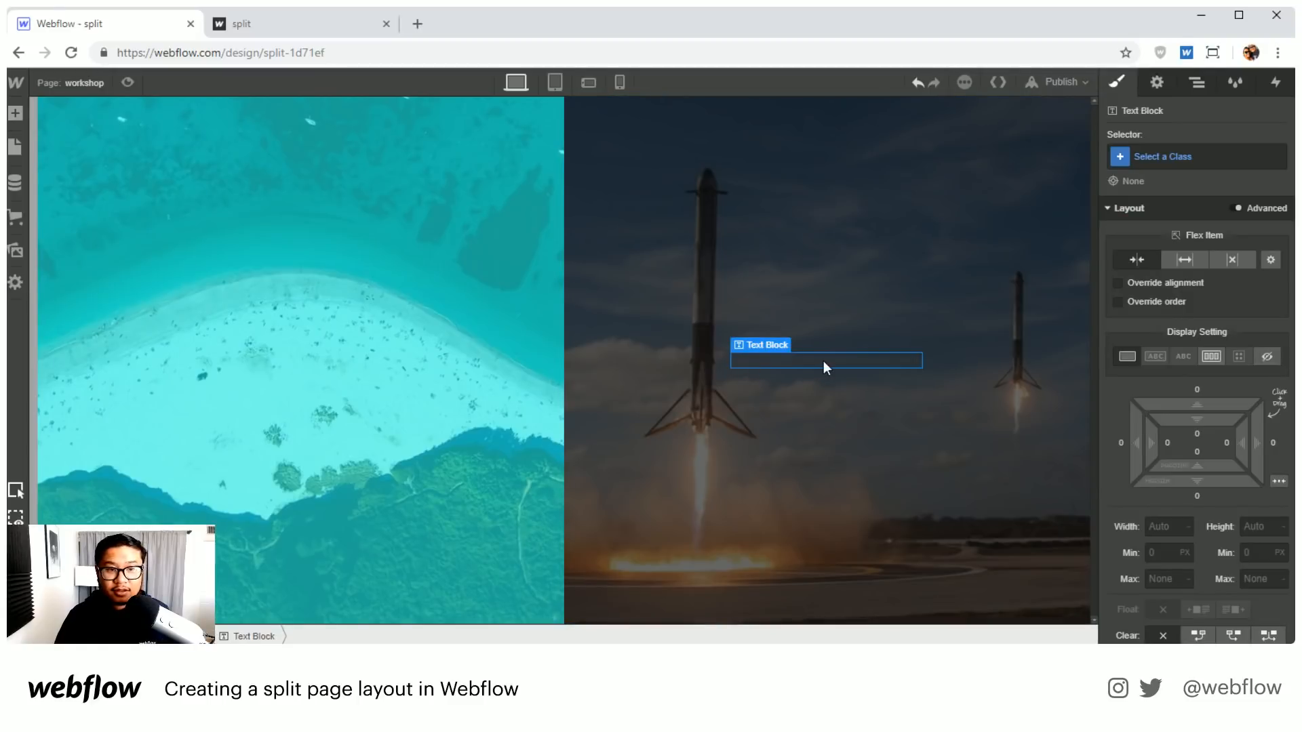
Step: Set the text colour of the base column class to white
click(948, 215)
click(1275, 156)
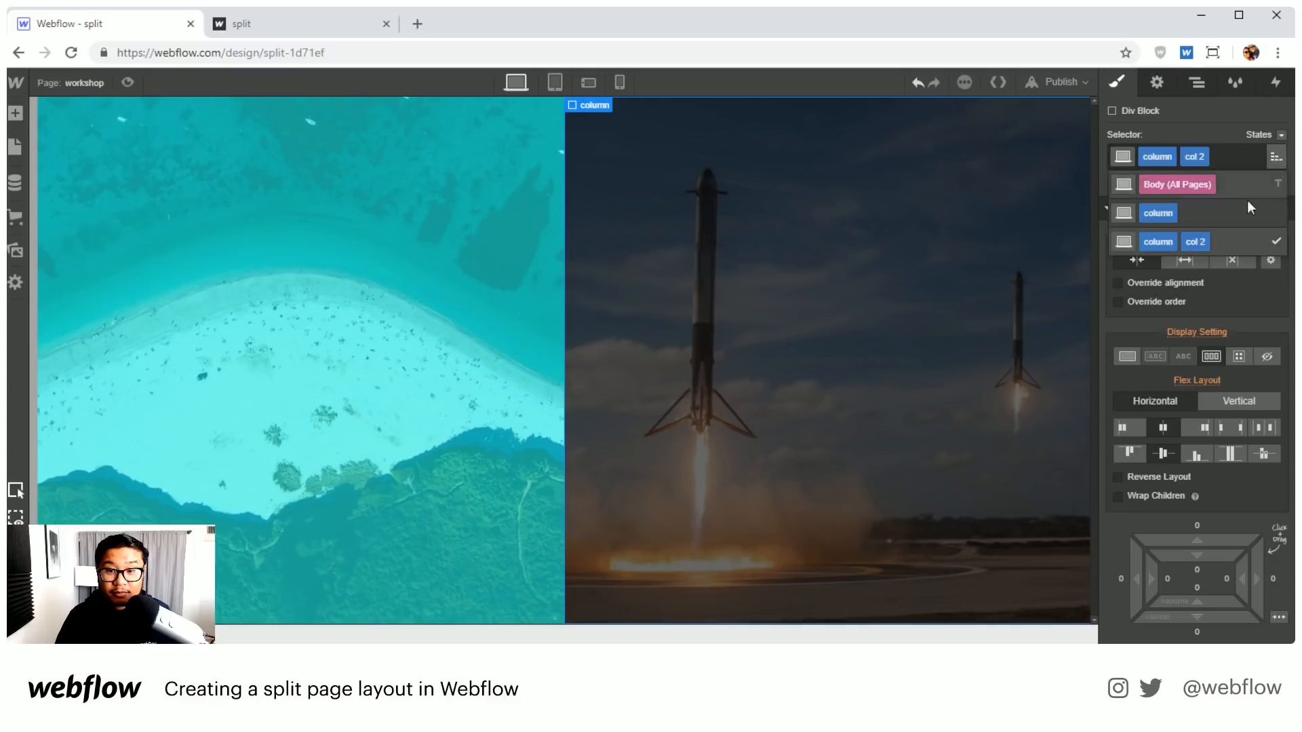
click(1244, 213)
scroll(1222, 467, down, 5)
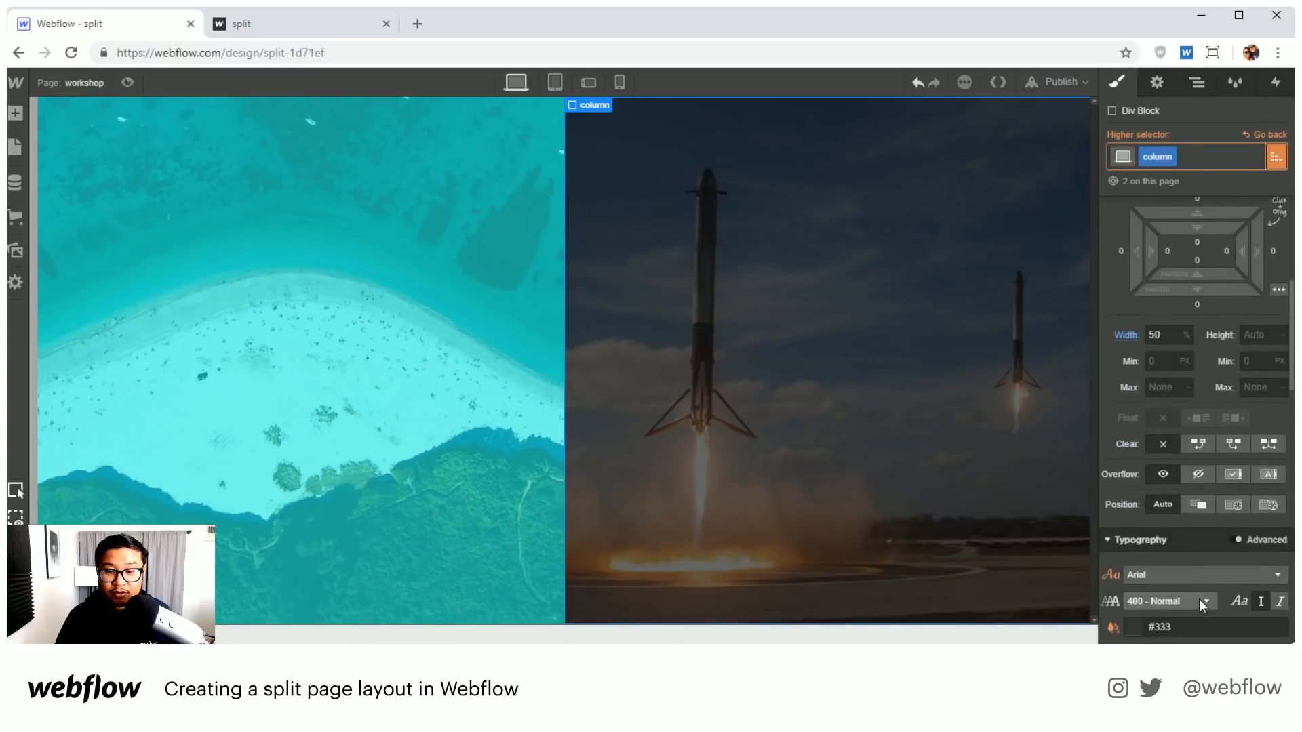
scroll(1201, 602, down, 2)
click(1147, 546)
text(white)
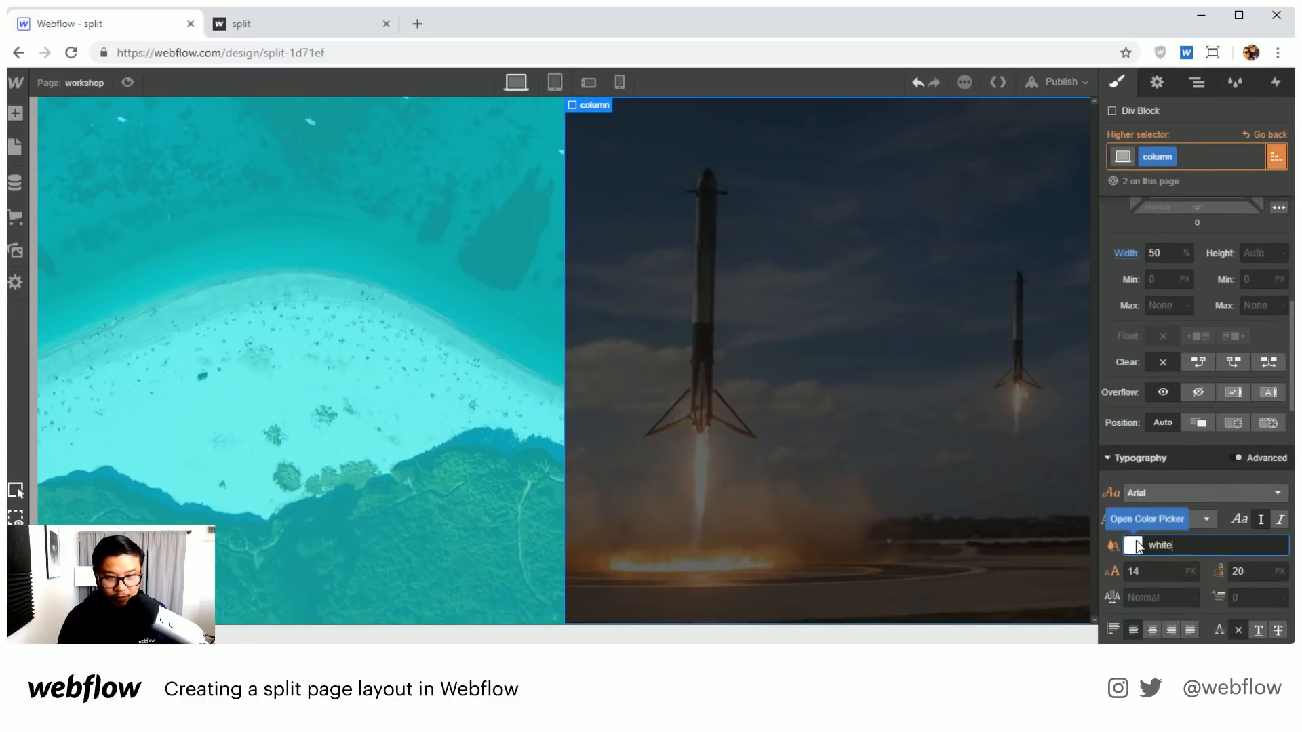
click(886, 312)
Step: Replace the placeholder text in the right column's text block with "World"
click(804, 362)
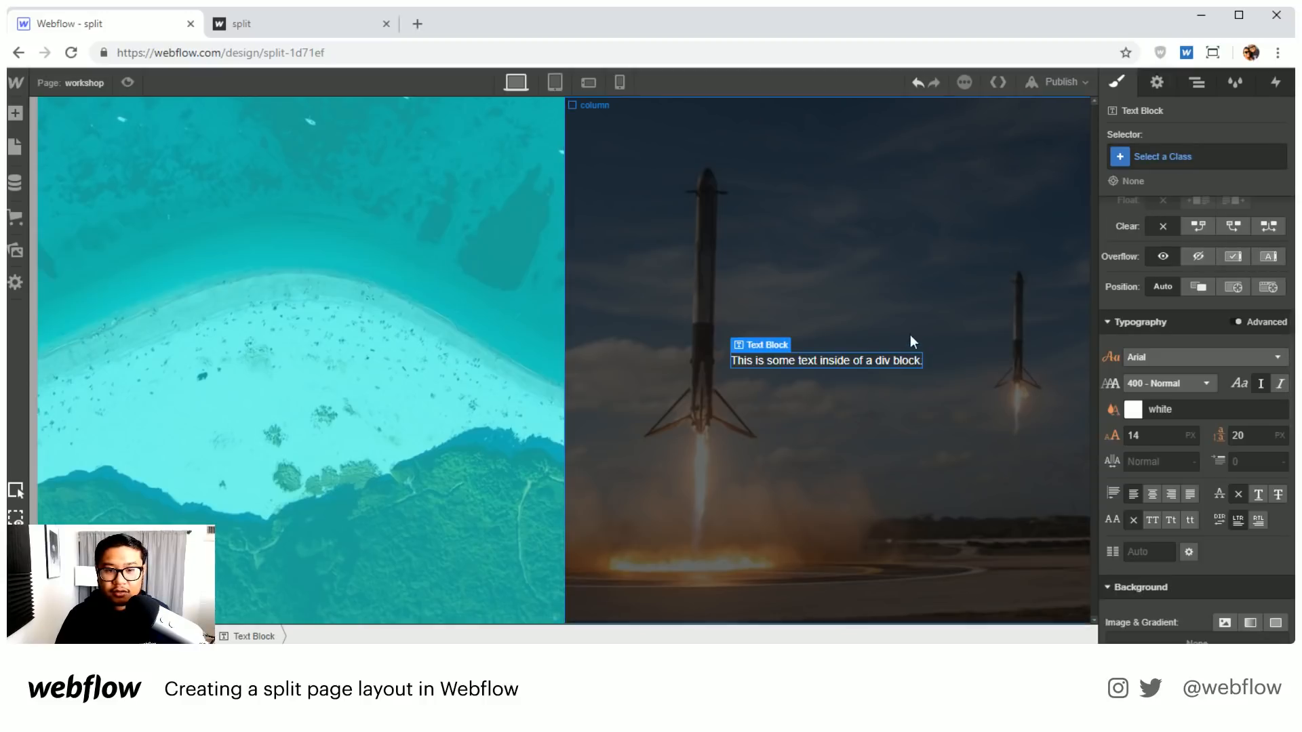
double_click(881, 360)
text(World)
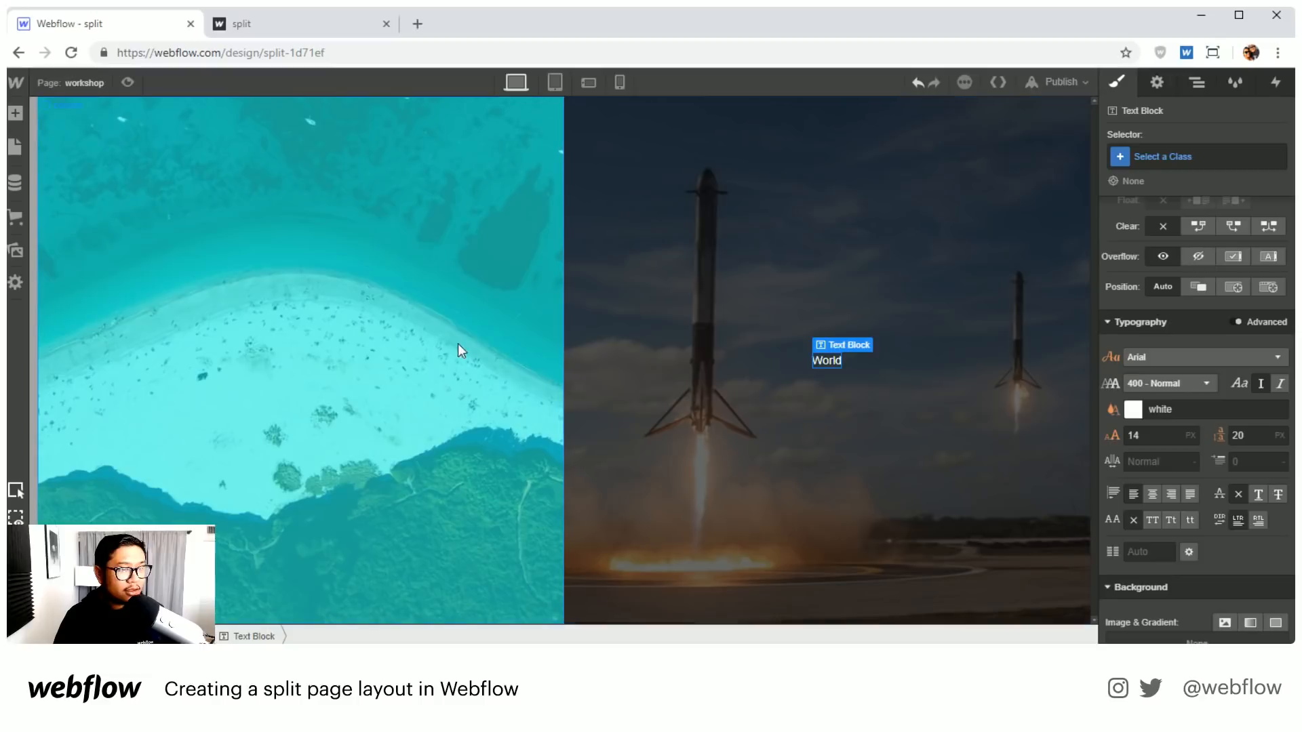
Step: Paste a copy of the World text block into the left column and change its text to "Hello"
click(306, 341)
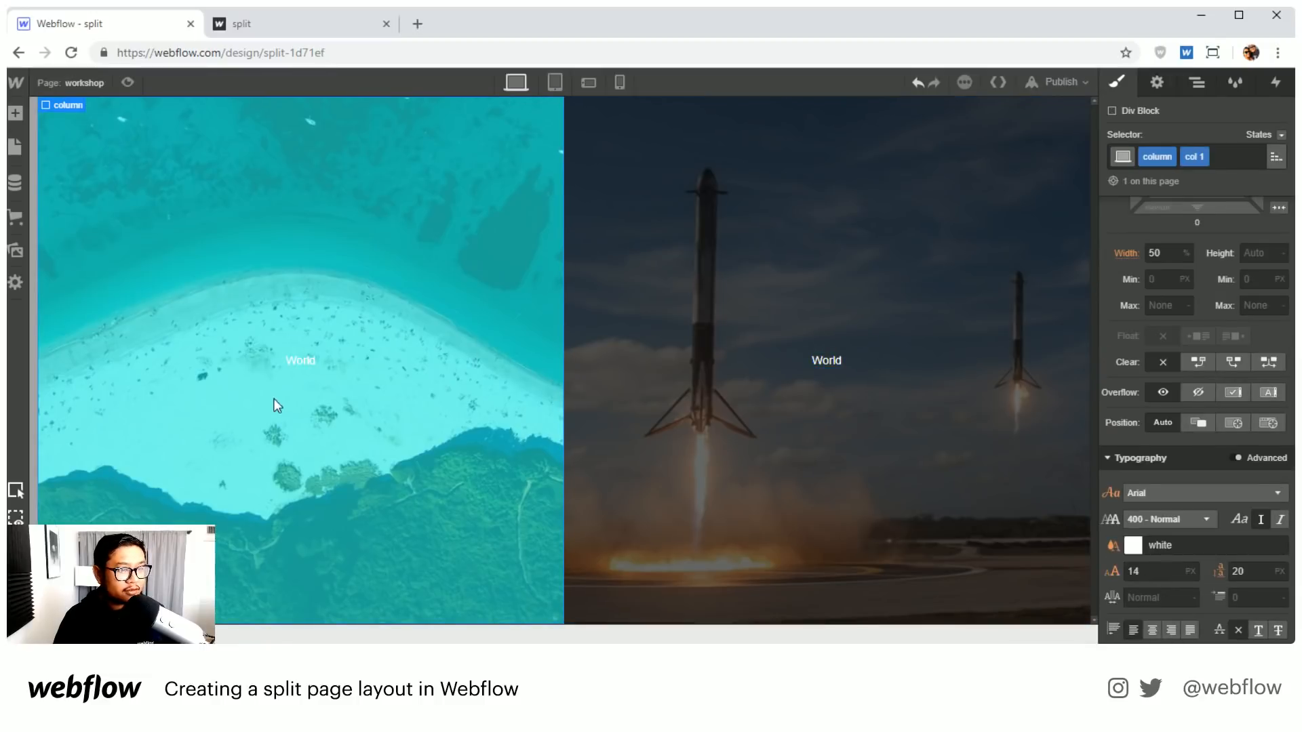
double_click(298, 361)
text(Hello)
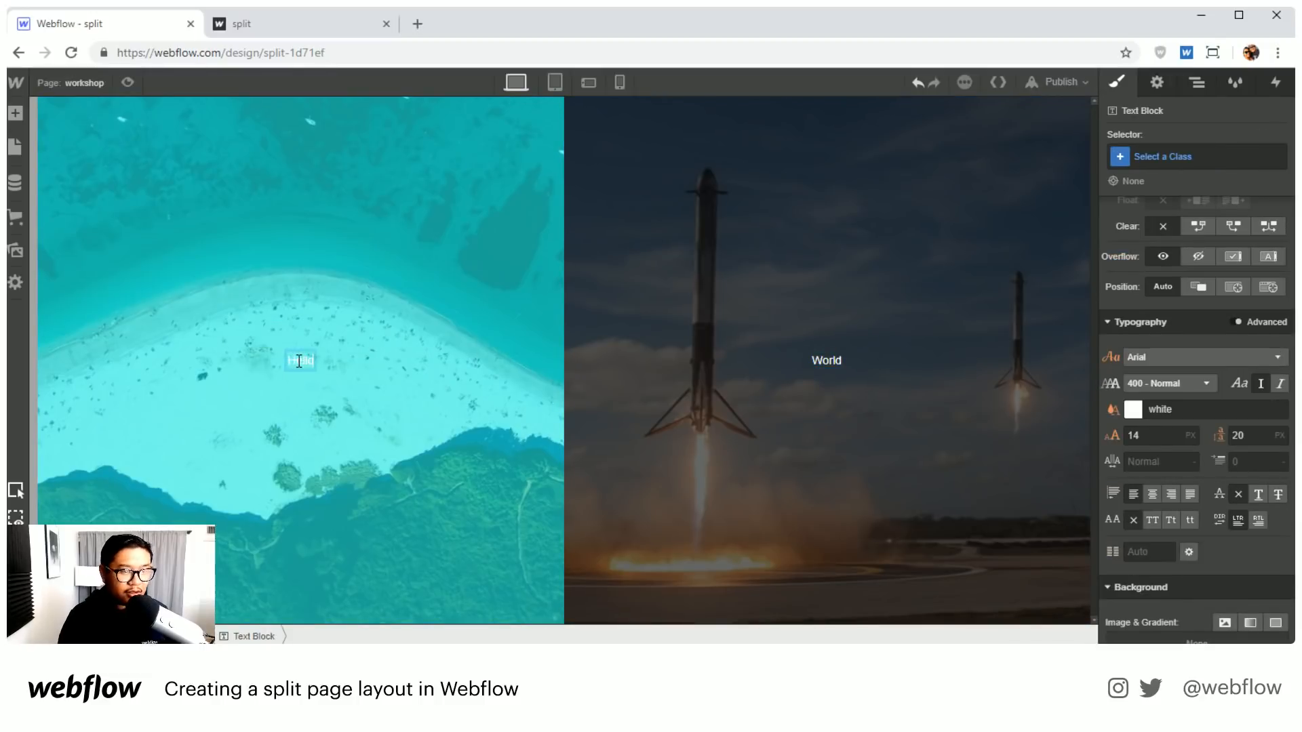
key(Escape)
Step: Set the base column class's font to Montserrat with weight 700 - Bold
click(388, 218)
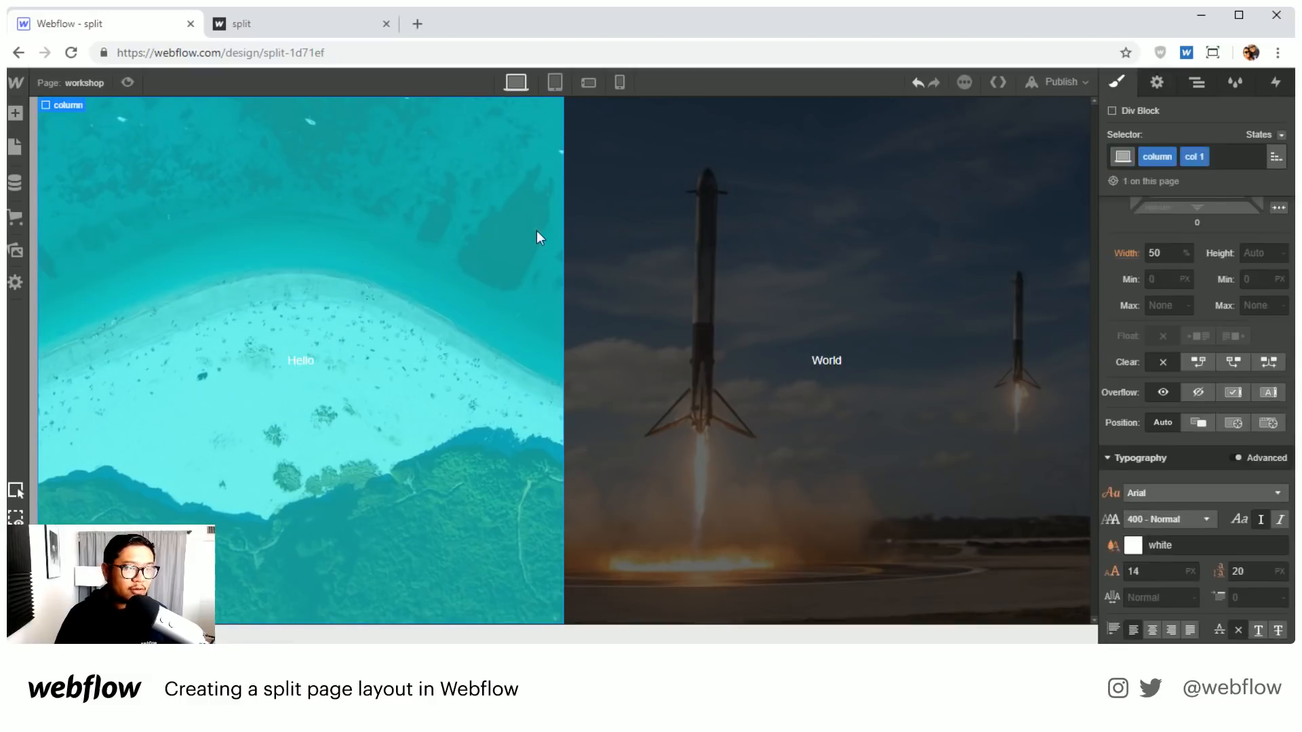
click(1275, 157)
click(1239, 210)
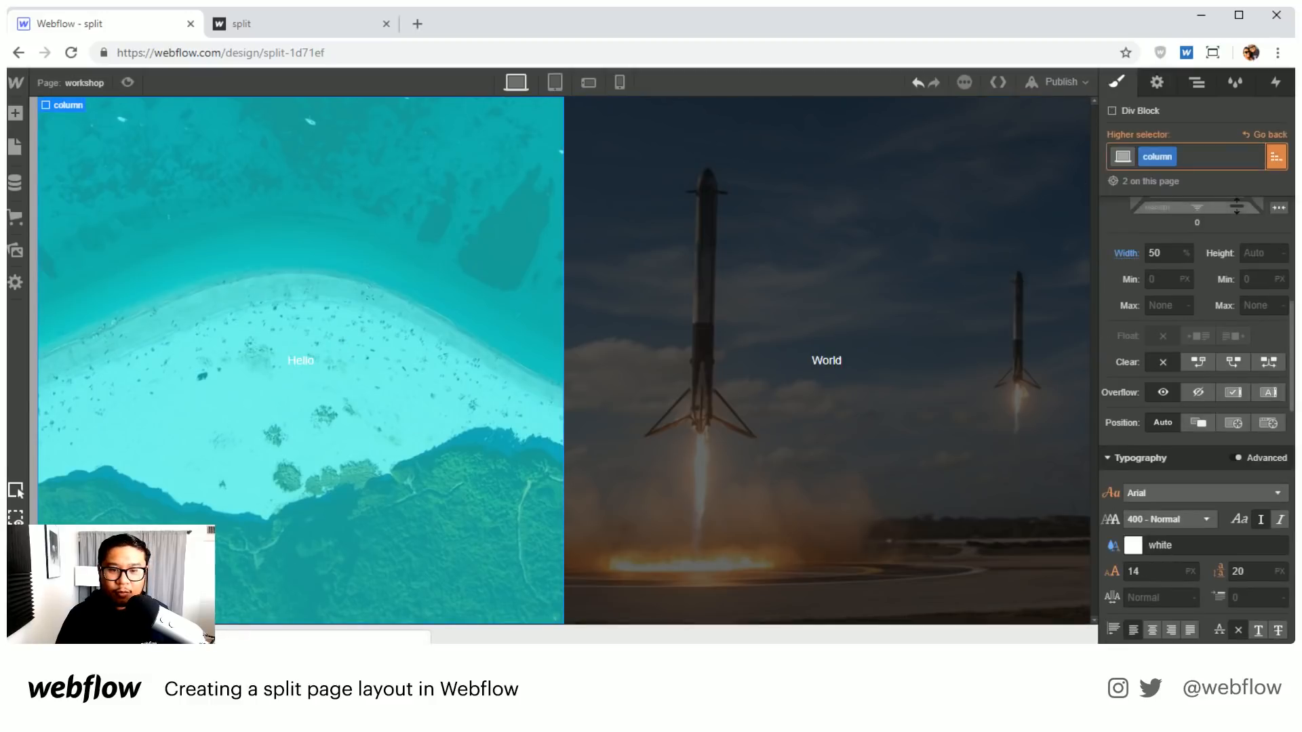
scroll(1195, 409, down, 4)
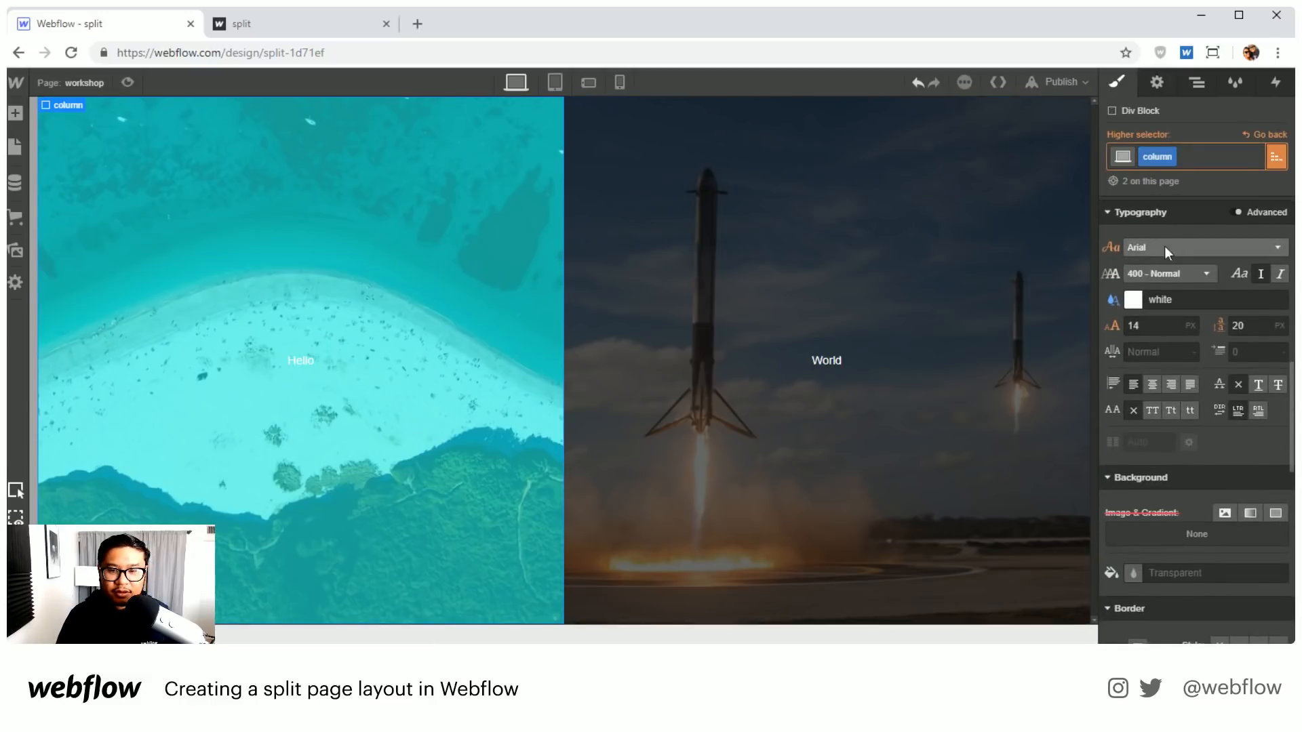
click(1165, 246)
scroll(1202, 380, down, 4)
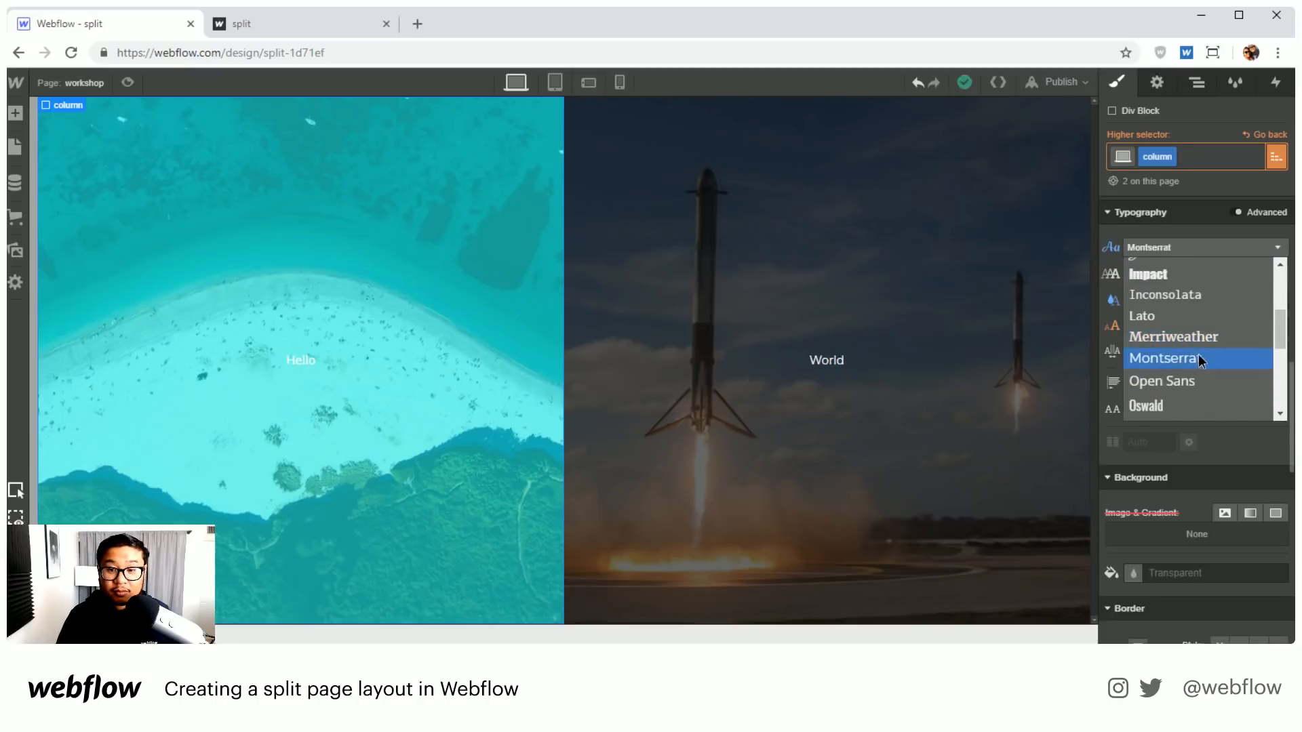
click(1198, 358)
click(1154, 275)
click(1168, 389)
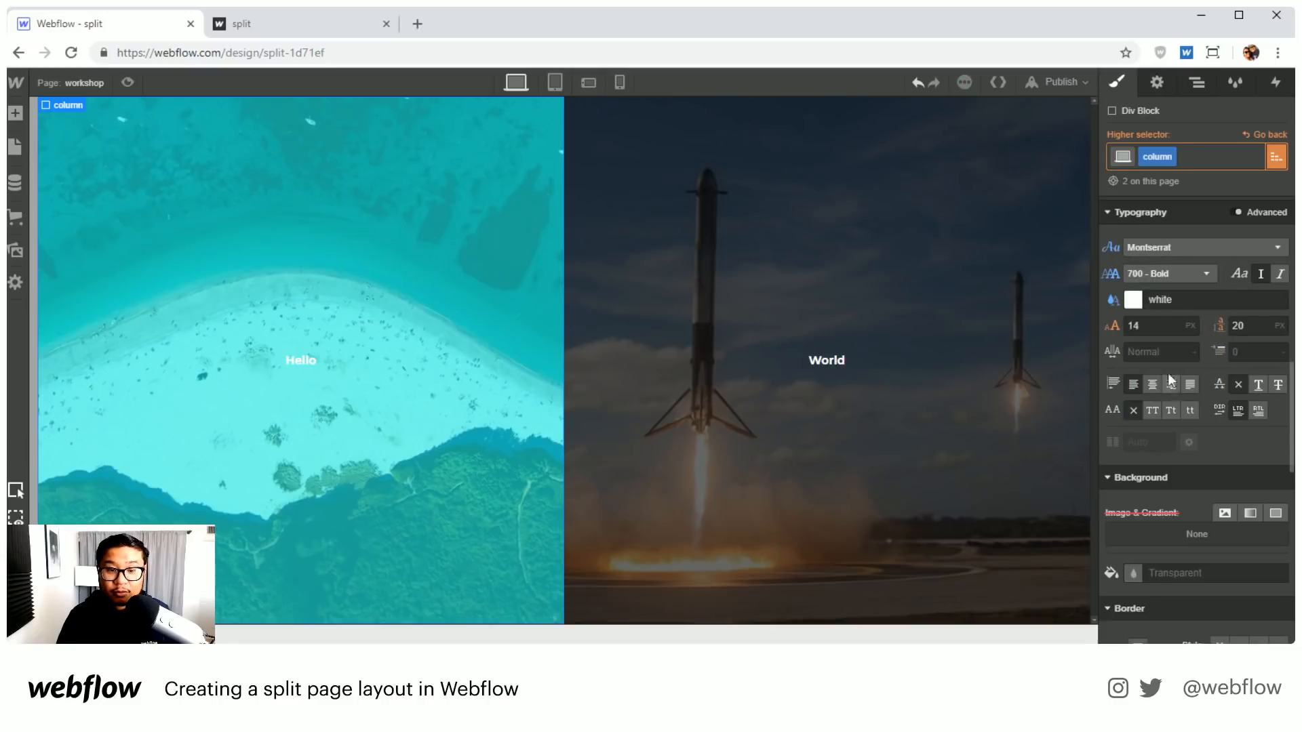
Step: Set the base column class's font size to 9 vw and its line height to 8 vw
drag(1152, 326, 1099, 330)
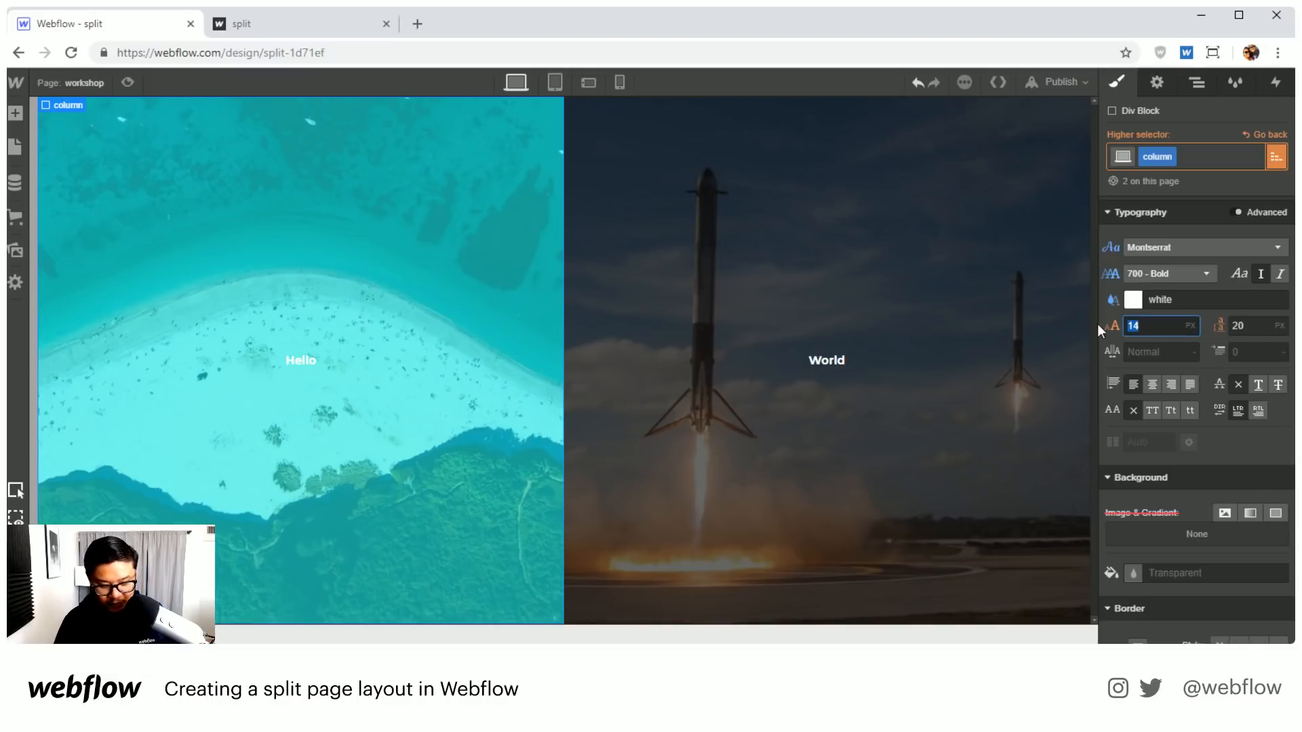
key(BackSpace)
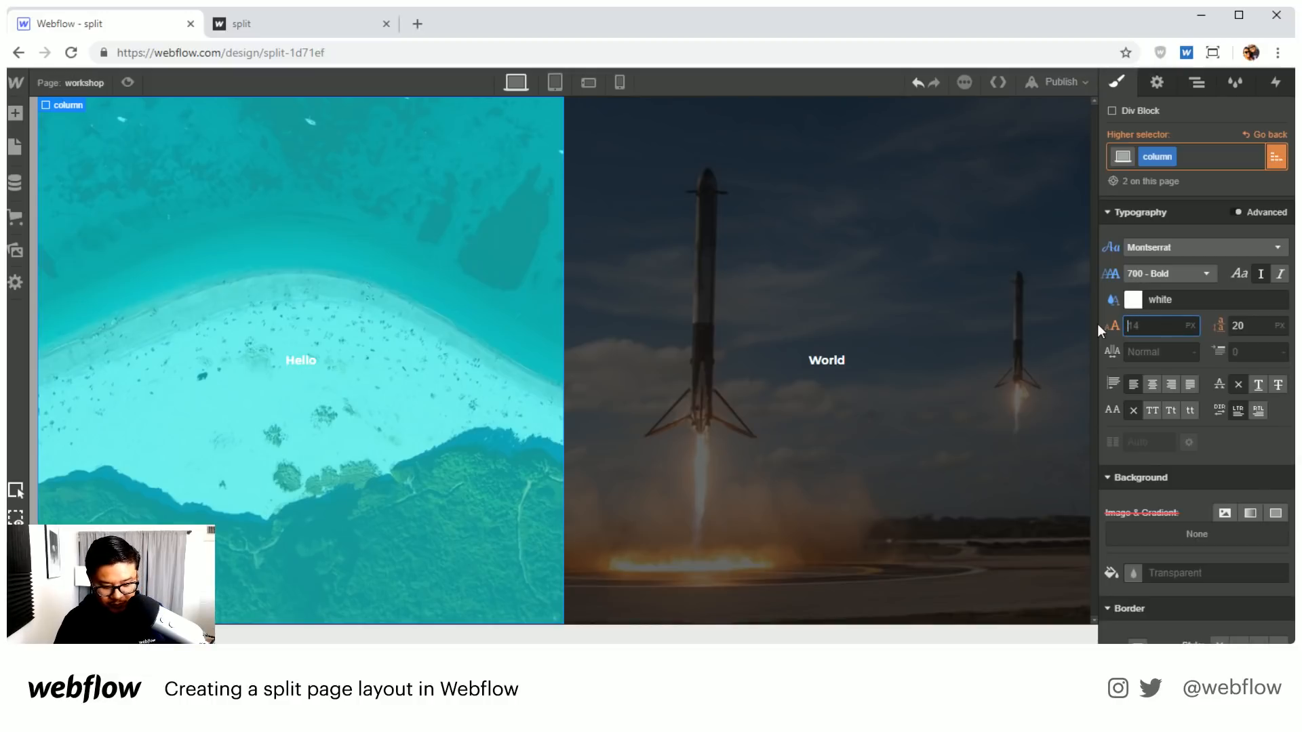
text(10vw)
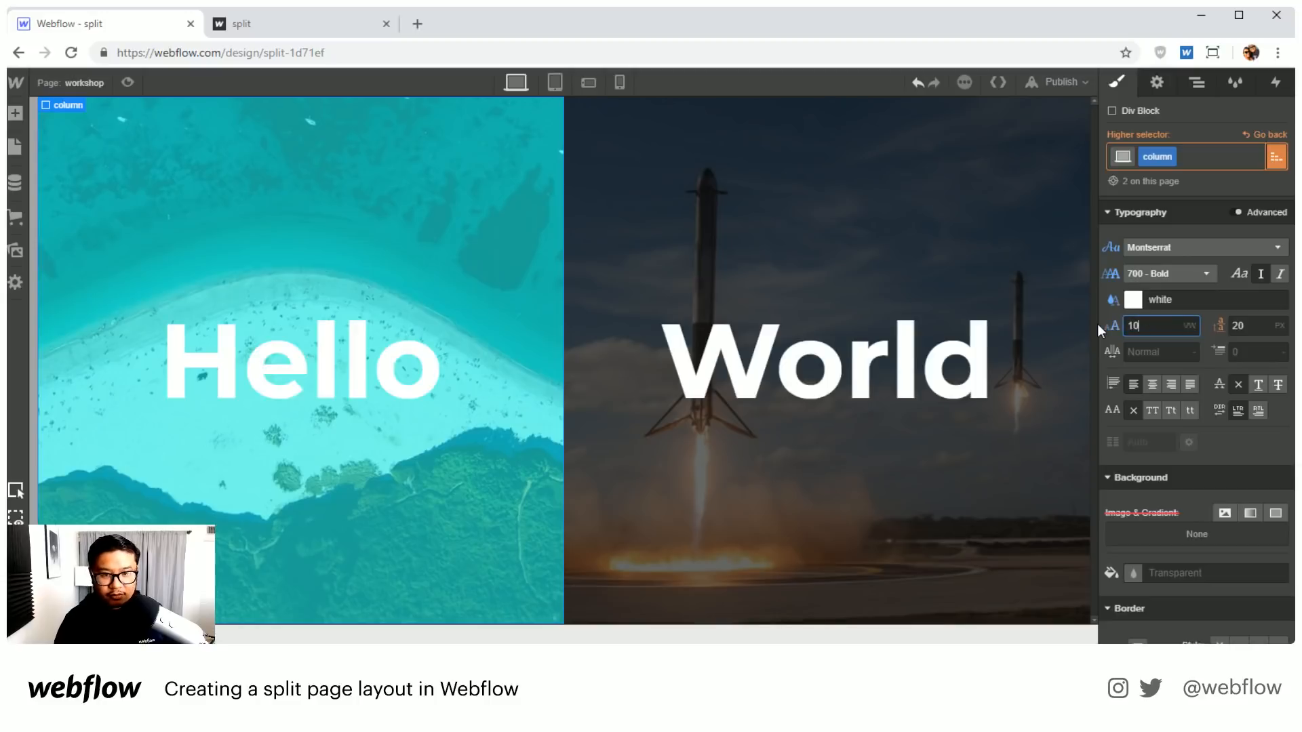
key(Down)
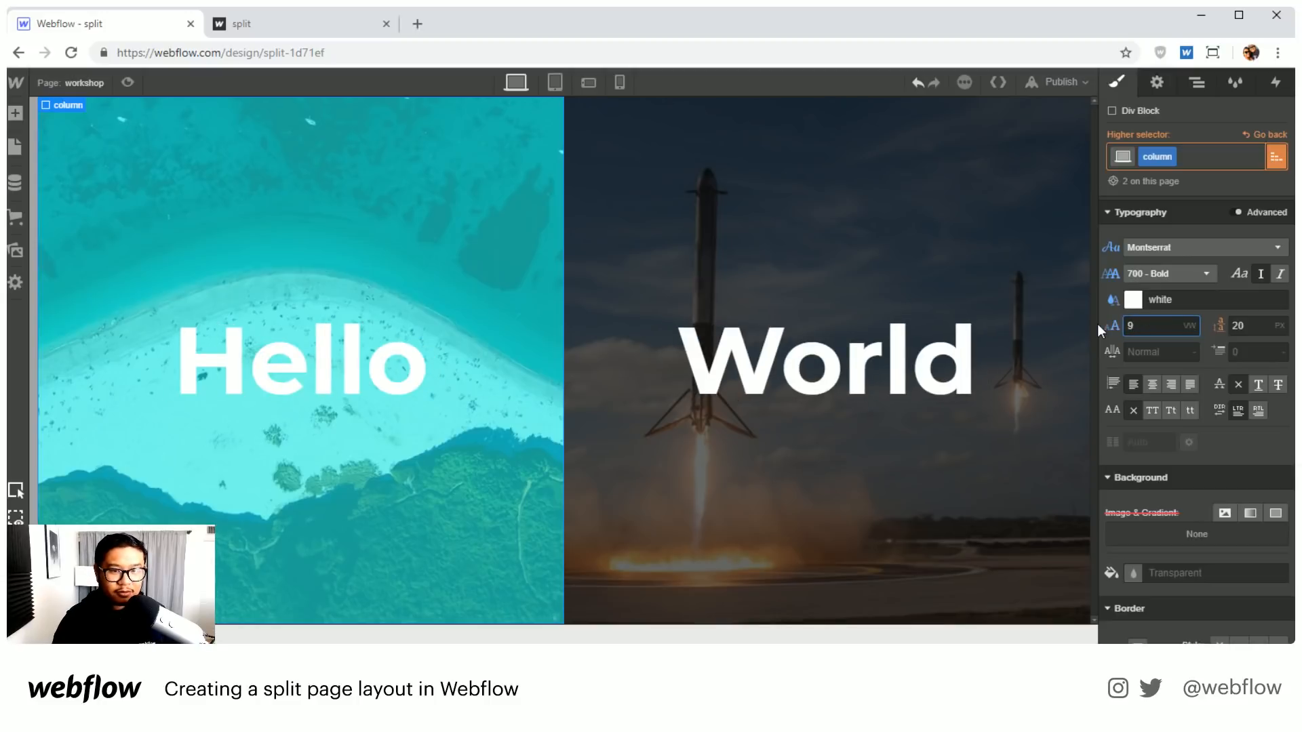
key(Tab)
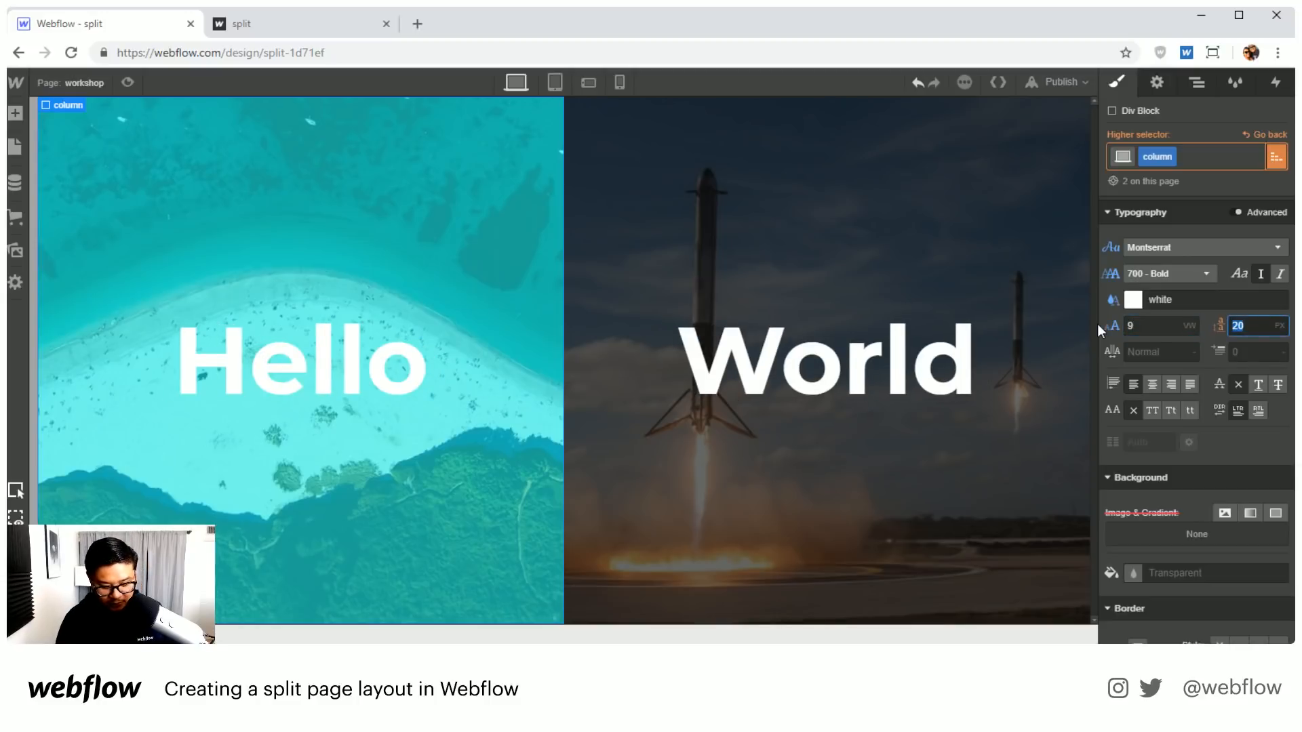
text(8)
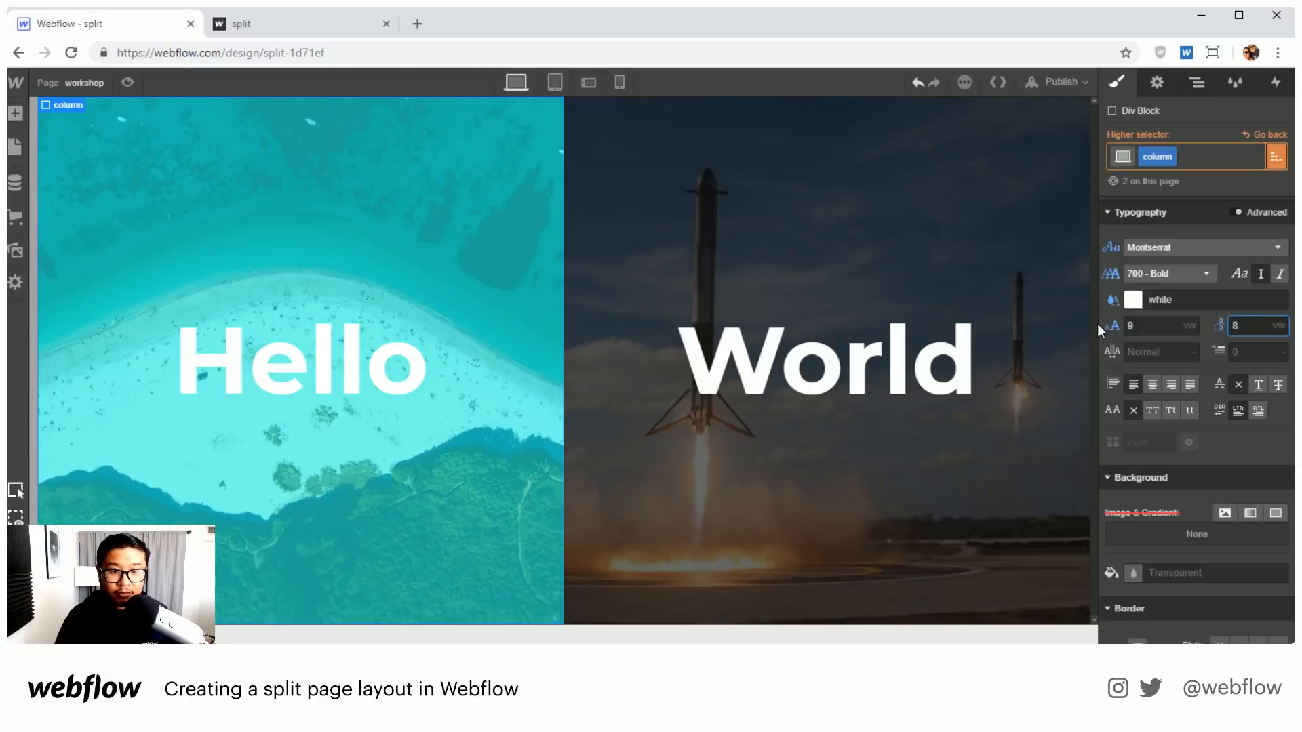
Step: Tighten the base column class's letter spacing to -0.5 vw
click(1133, 354)
key(Down)
key(Down)
key(Down)
key(Down)
key(Down)
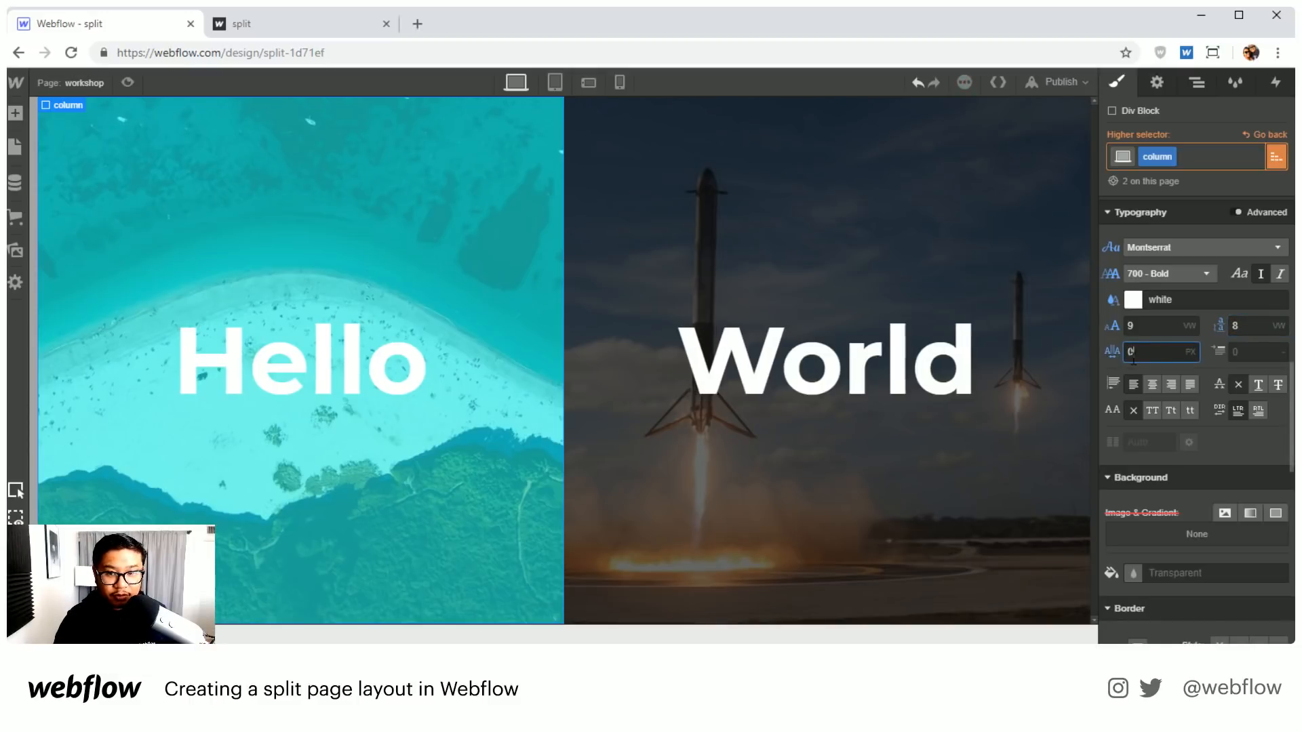
key(Up)
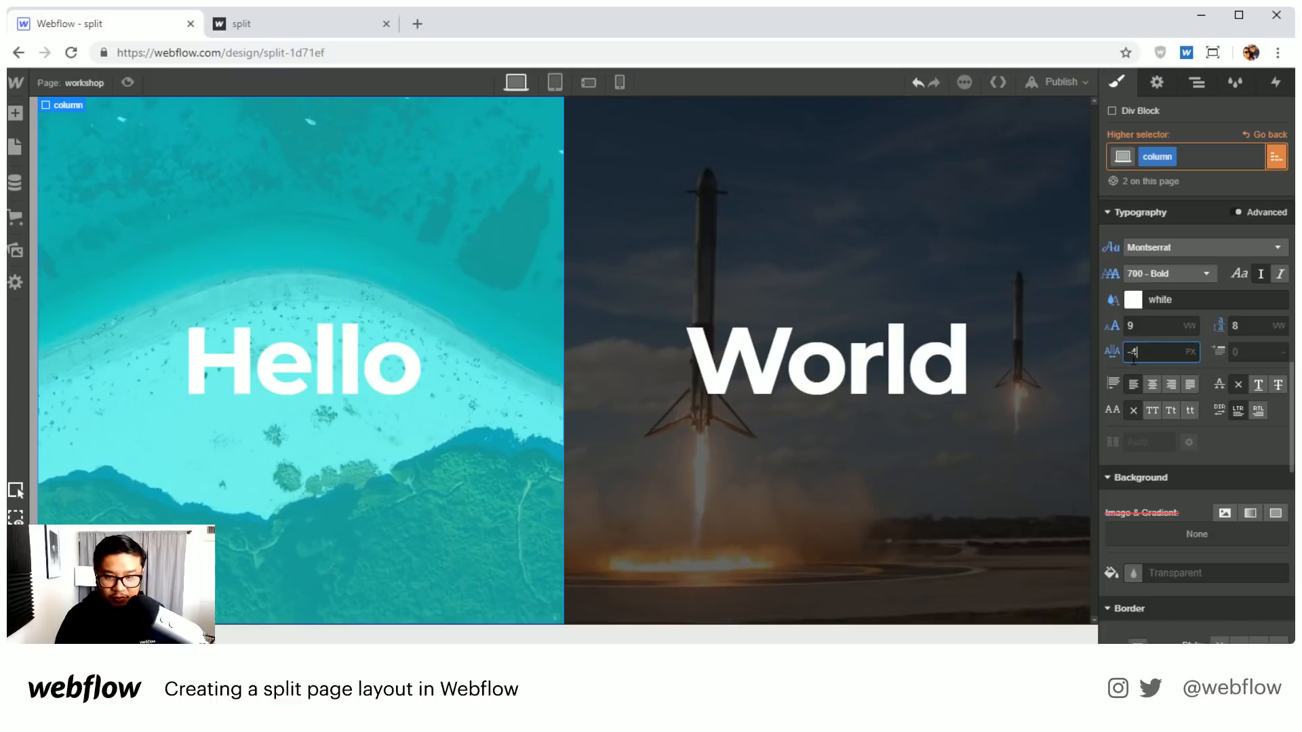
key(BackSpace)
key(BackSpace)
text(-1vw)
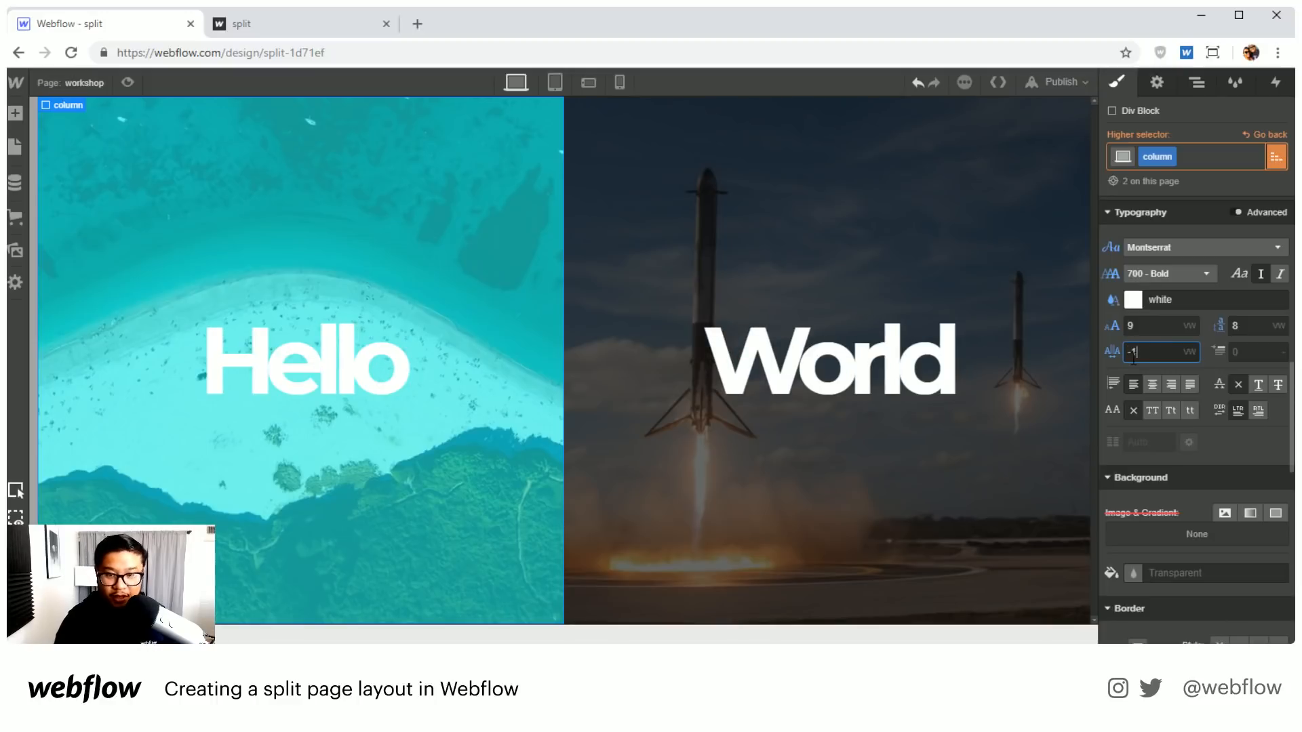
key(BackSpace)
text(0.5)
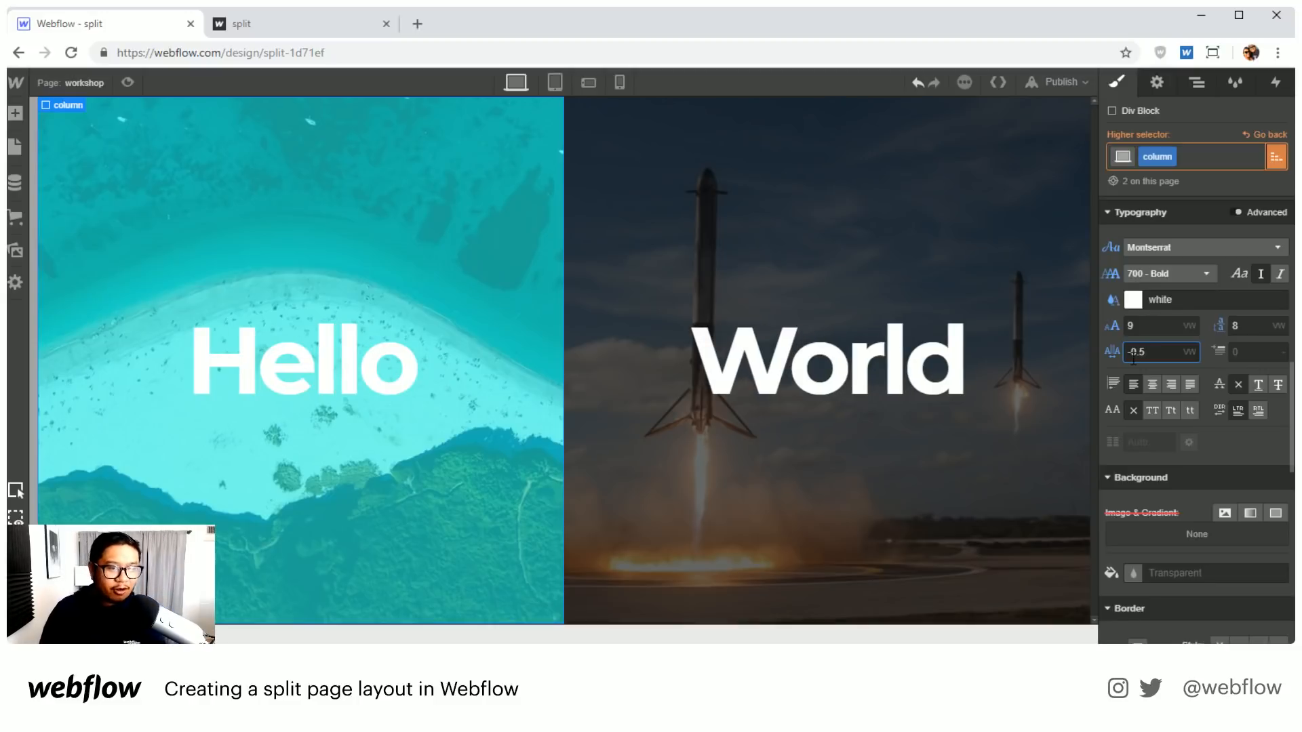
click(479, 221)
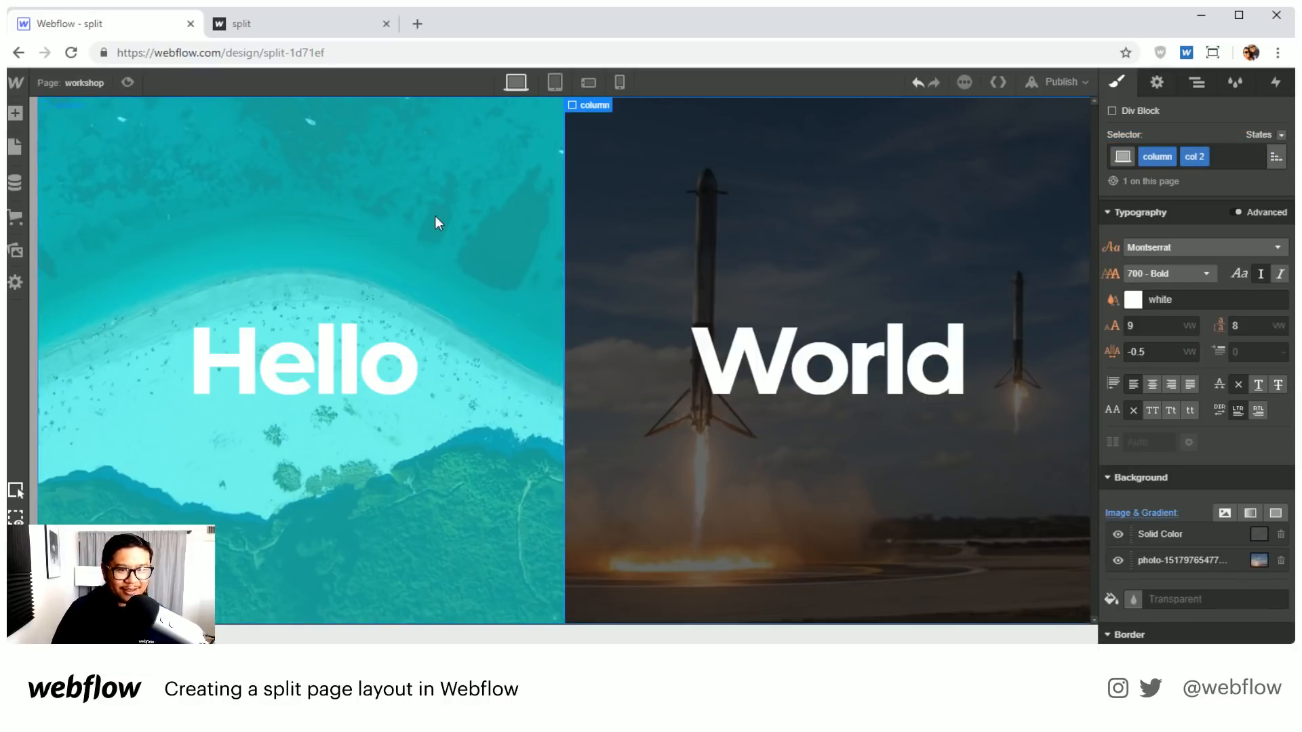
click(723, 245)
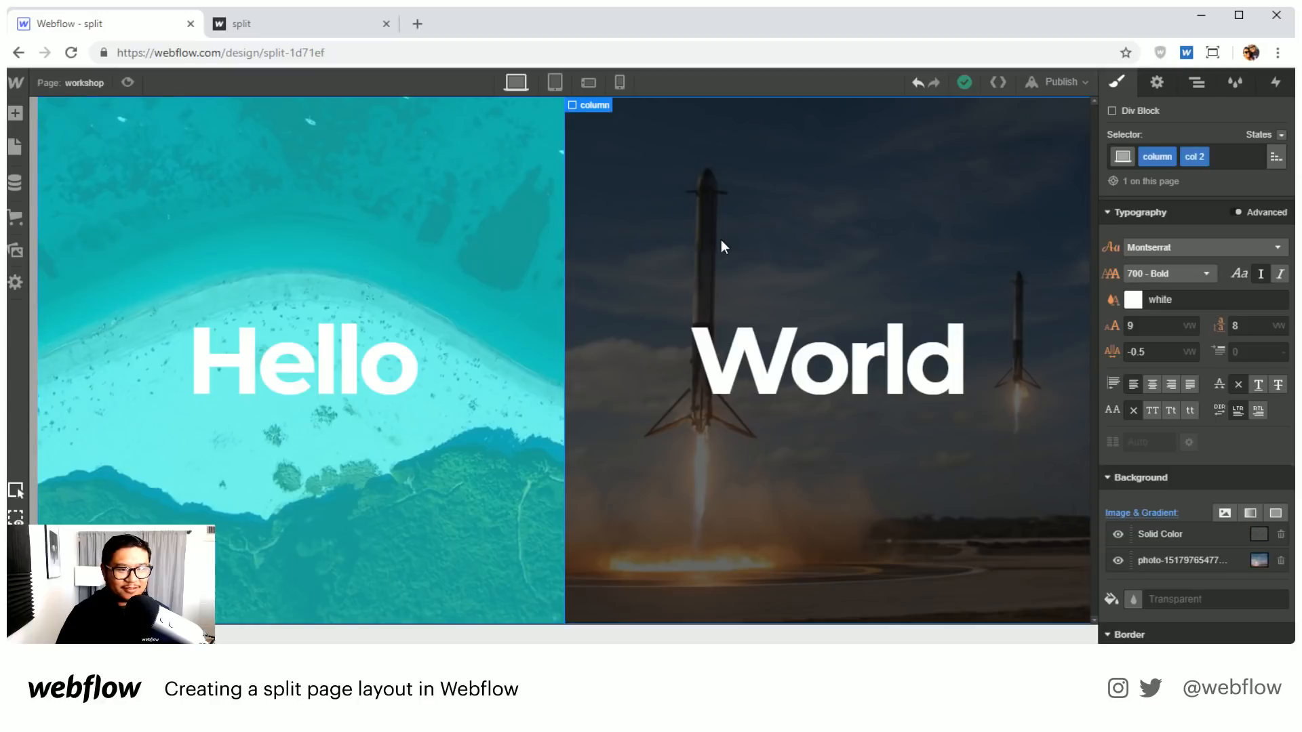
click(431, 240)
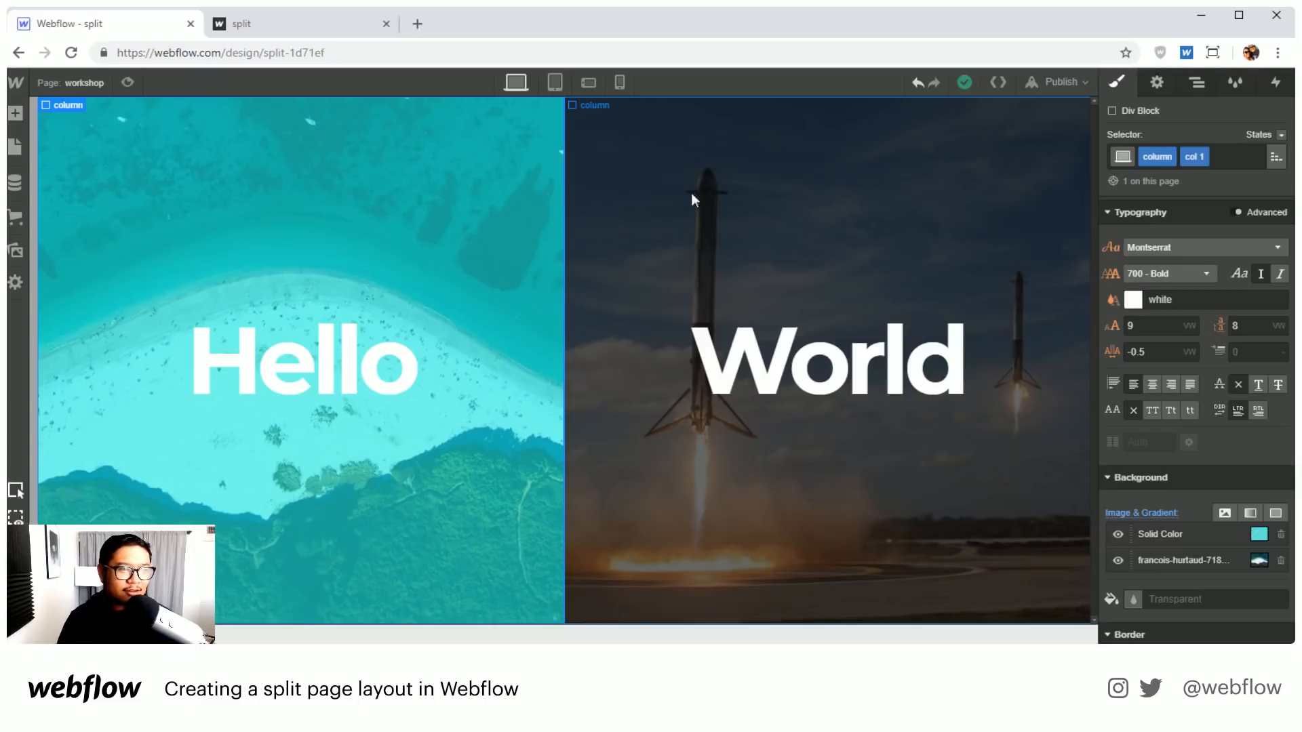
click(14, 113)
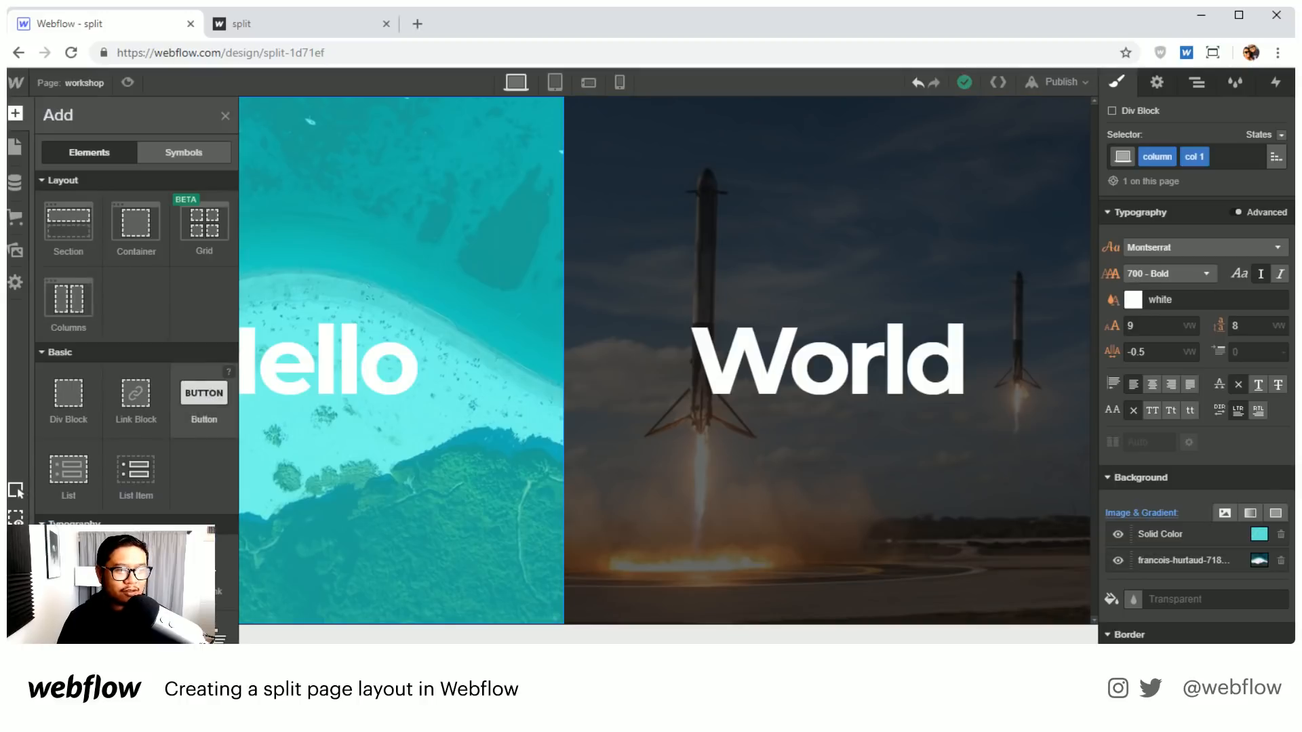
scroll(196, 384, down, 10)
scroll(197, 384, down, 4)
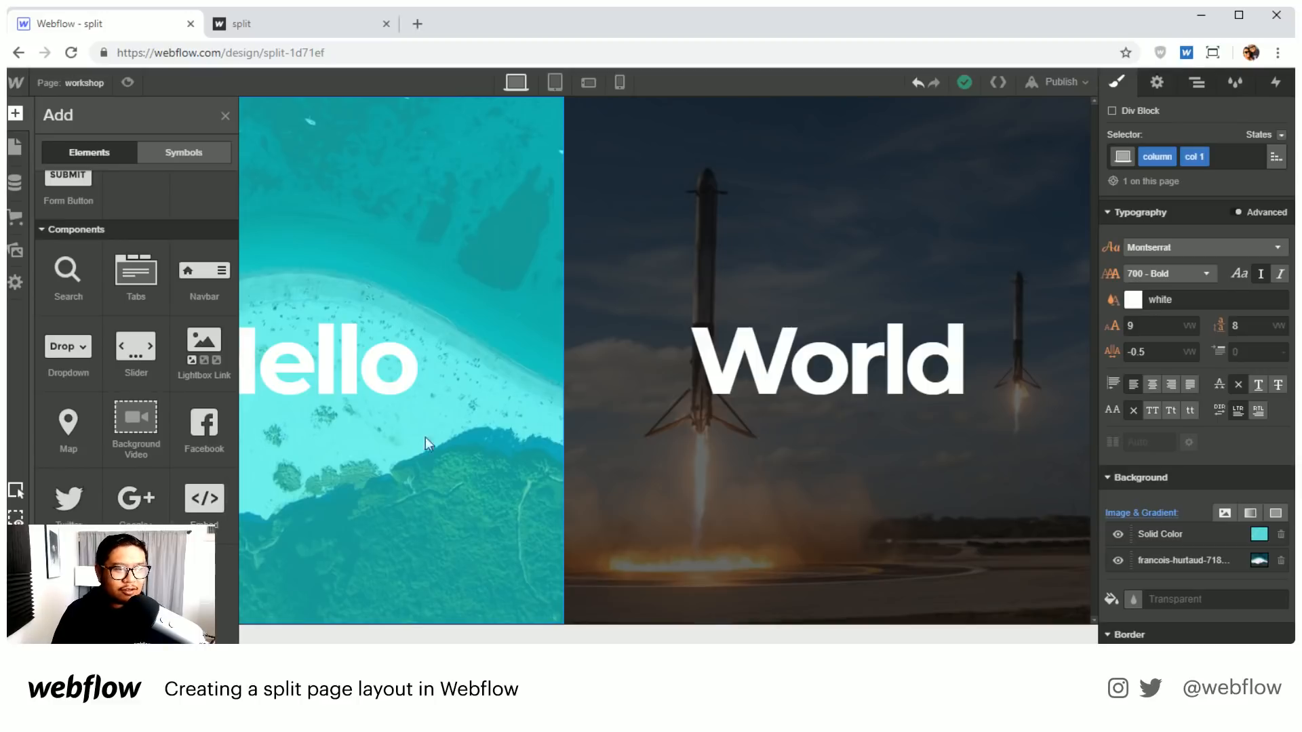
click(705, 281)
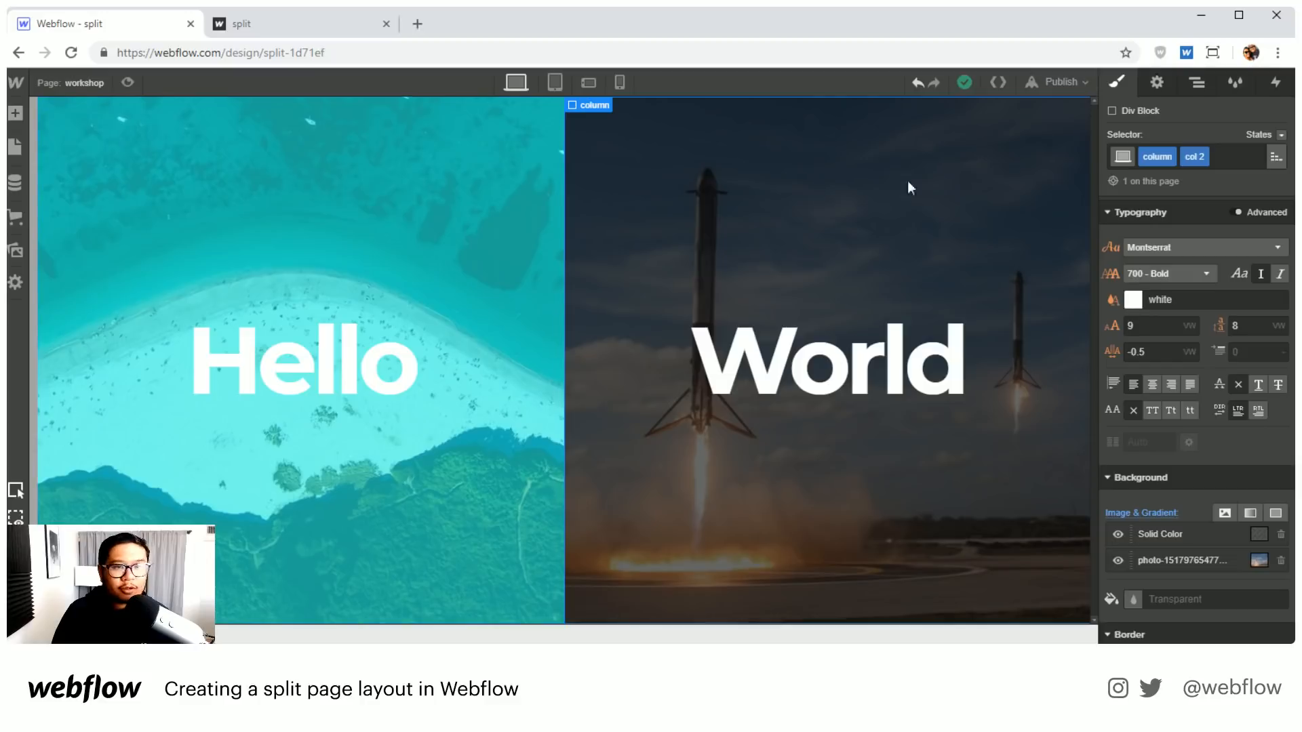
Step: Add a Mouse Move over Element trigger to the wrapper section with Play Mouse Animation as its action
click(1198, 84)
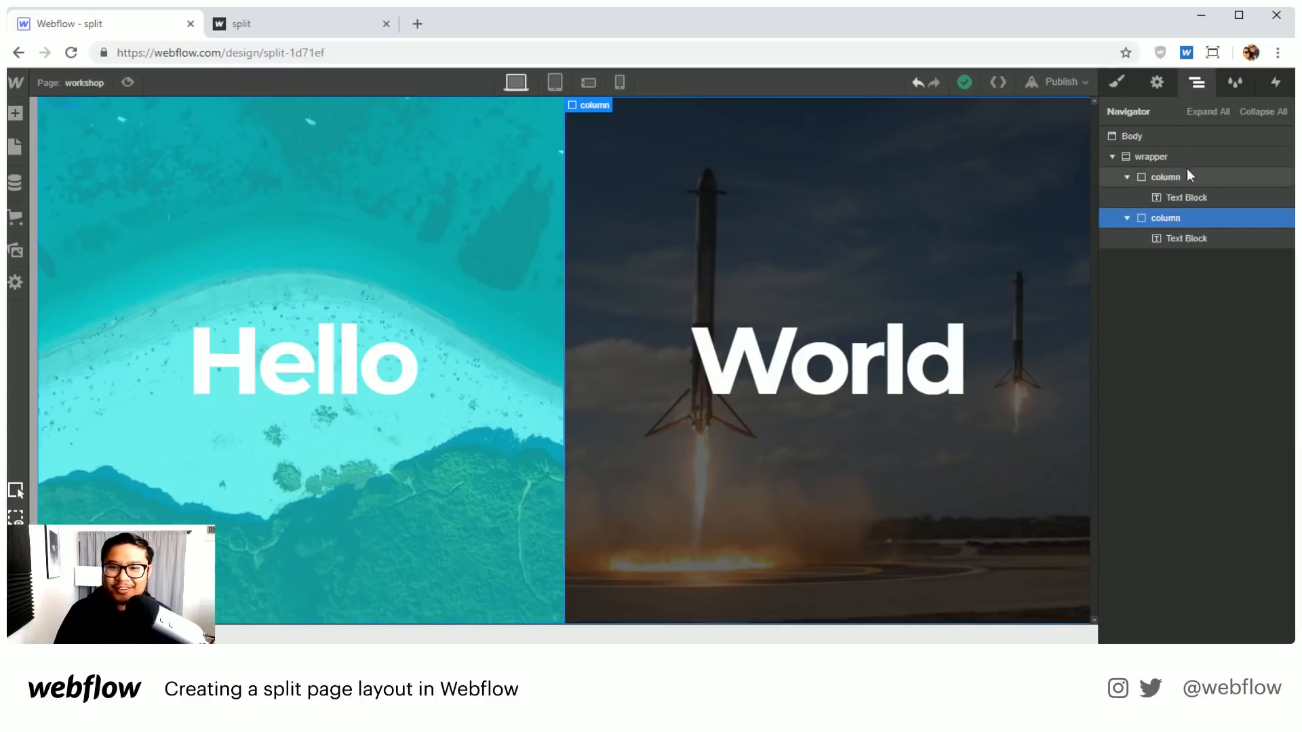
click(1209, 166)
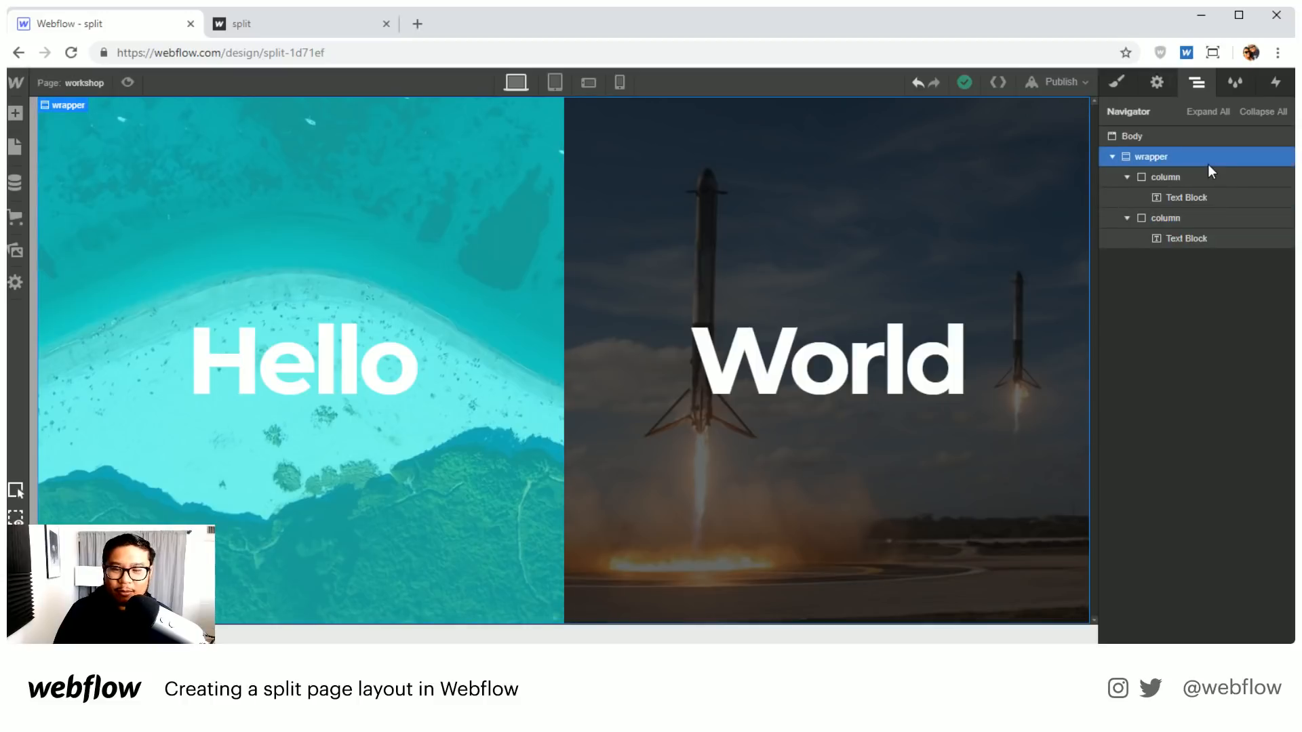
click(1281, 86)
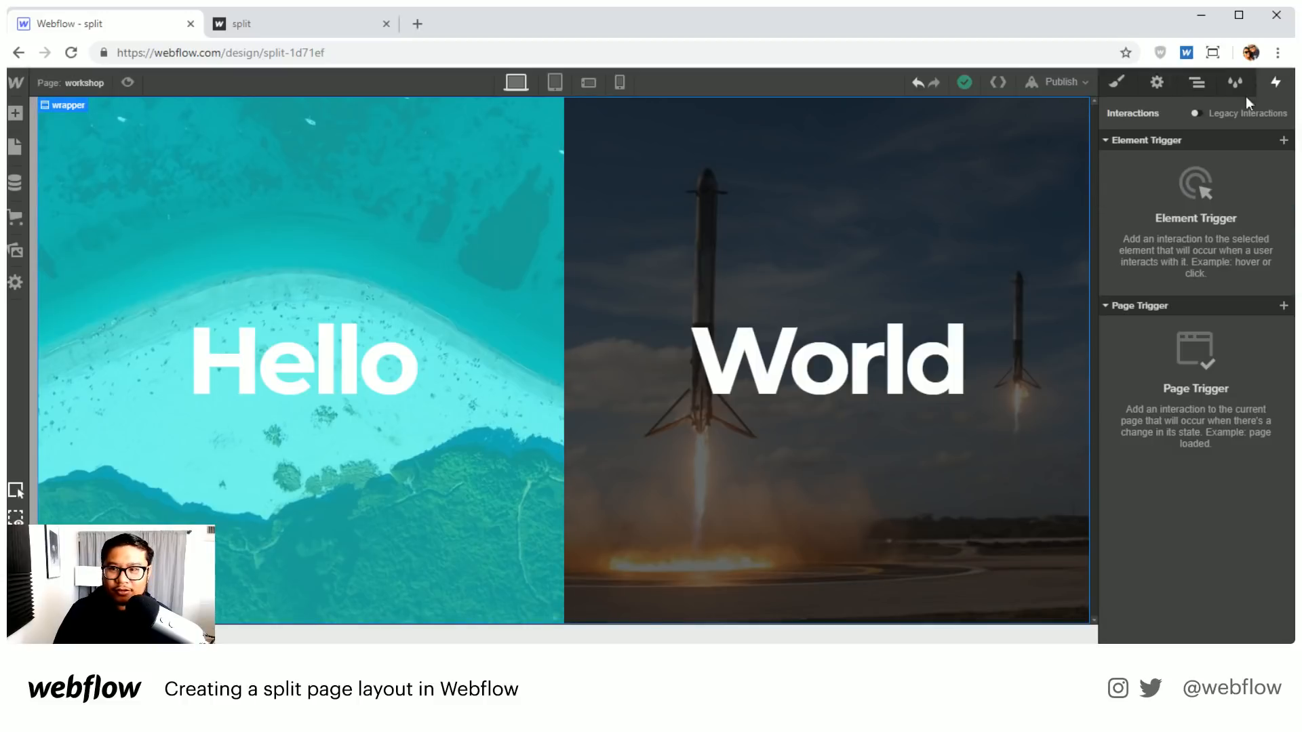
click(1283, 141)
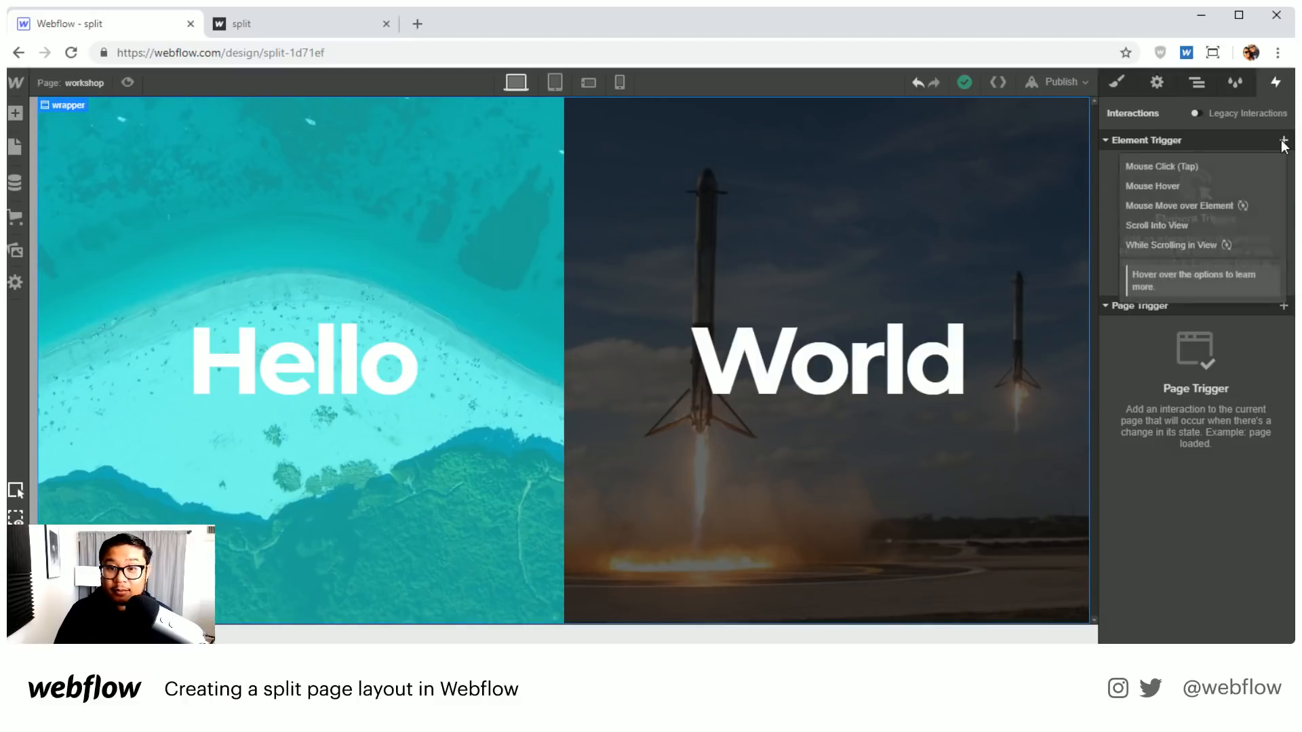
click(1197, 209)
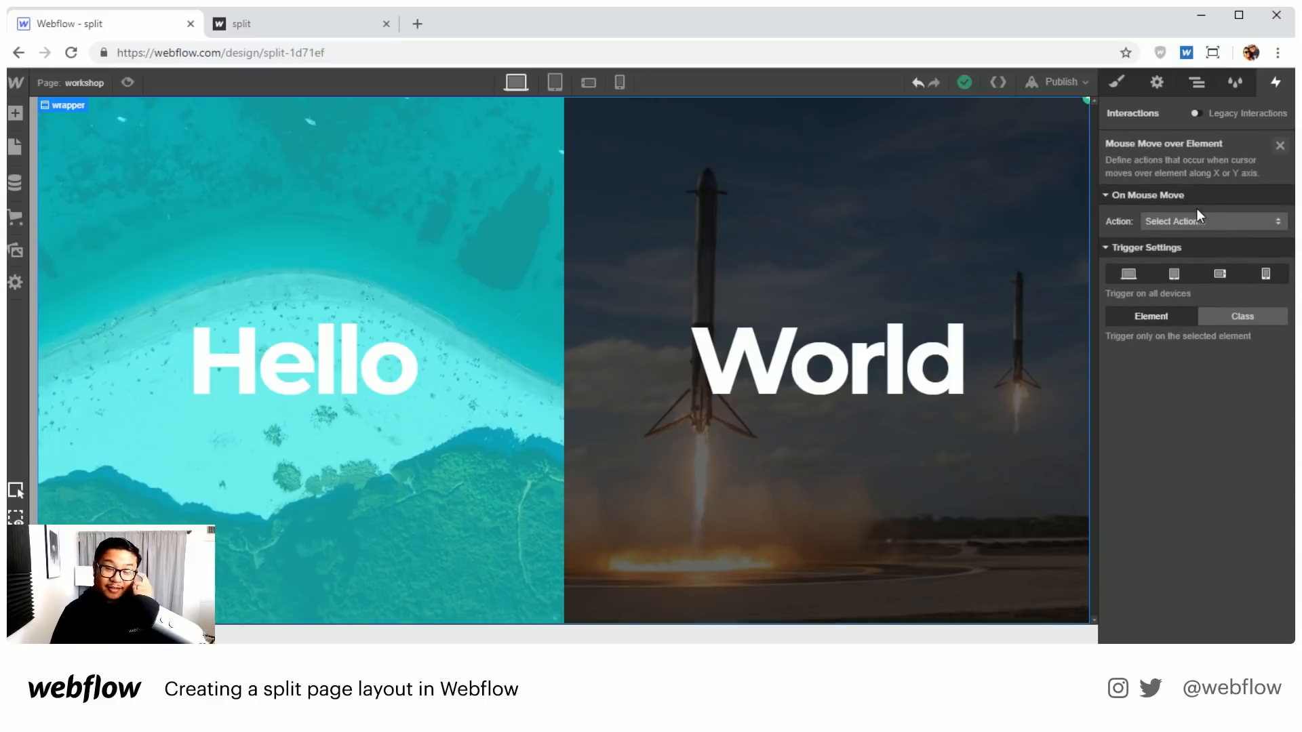
click(1205, 222)
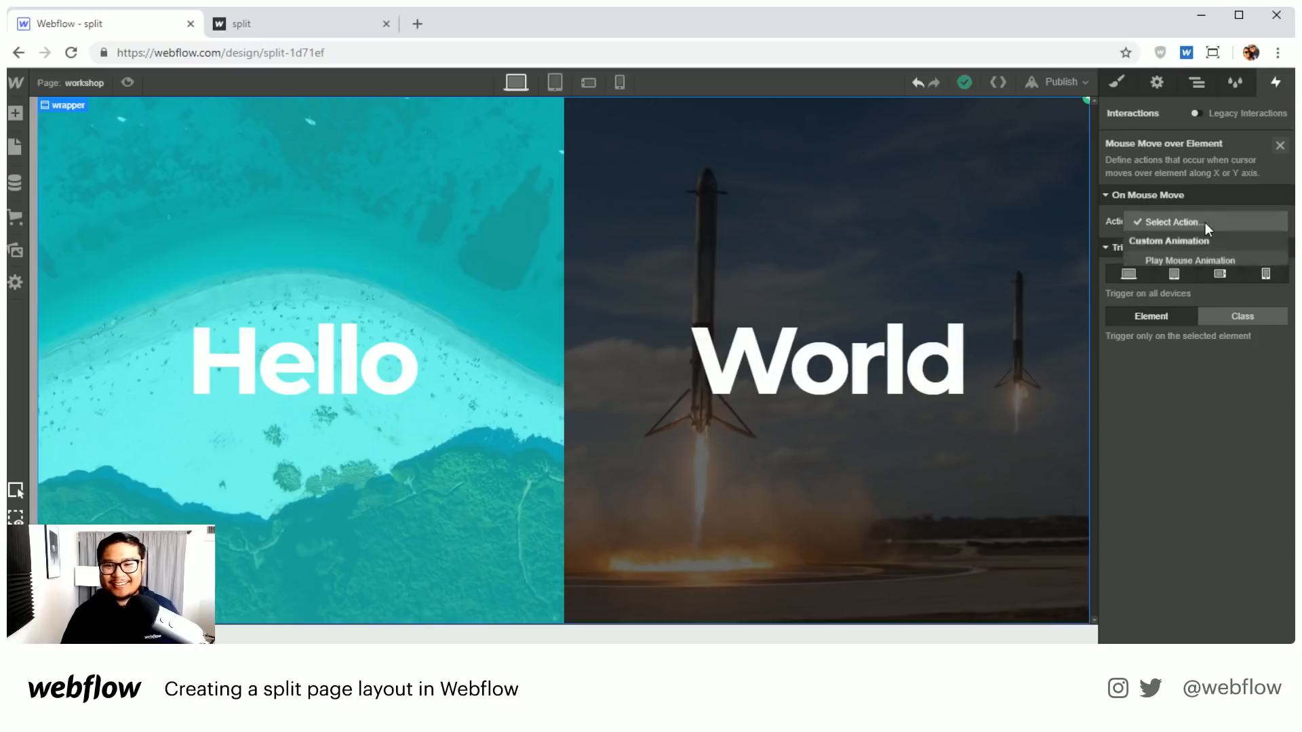
click(1193, 261)
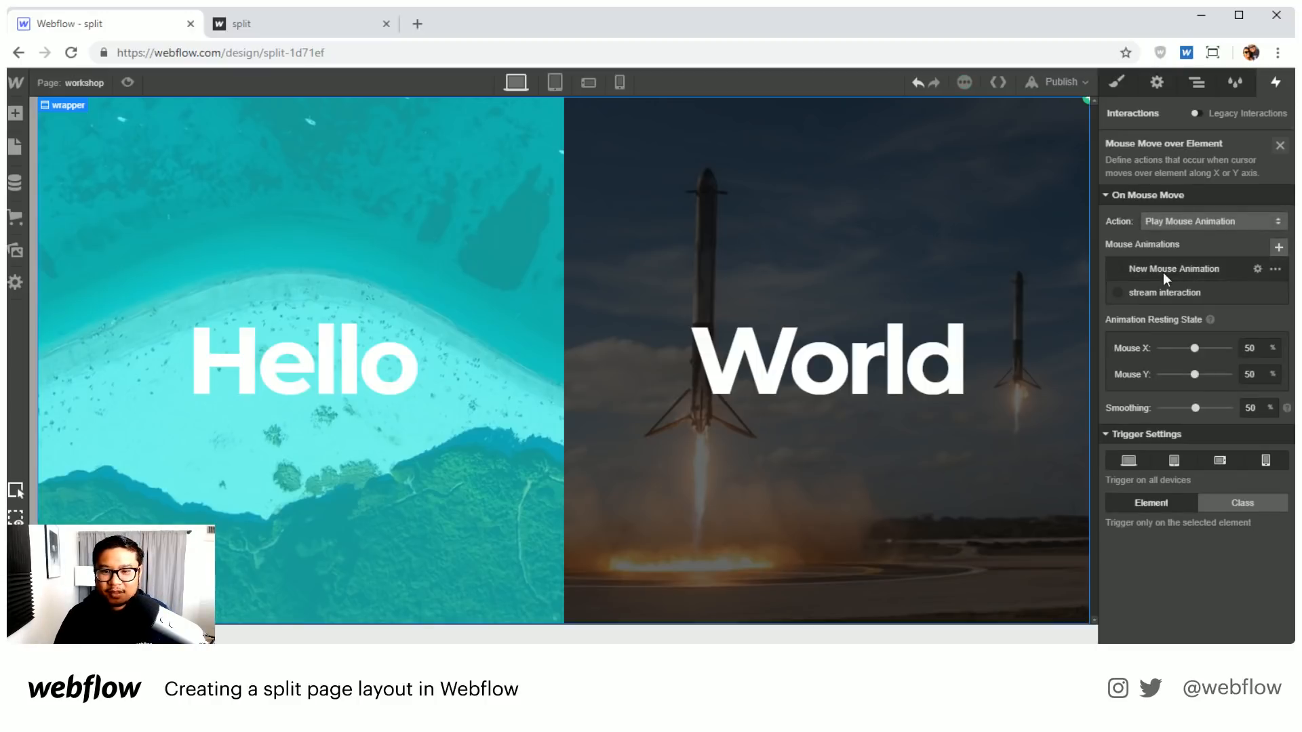
Step: Create a new mouse animation for the wrapper and name it workshop interaction
click(1278, 247)
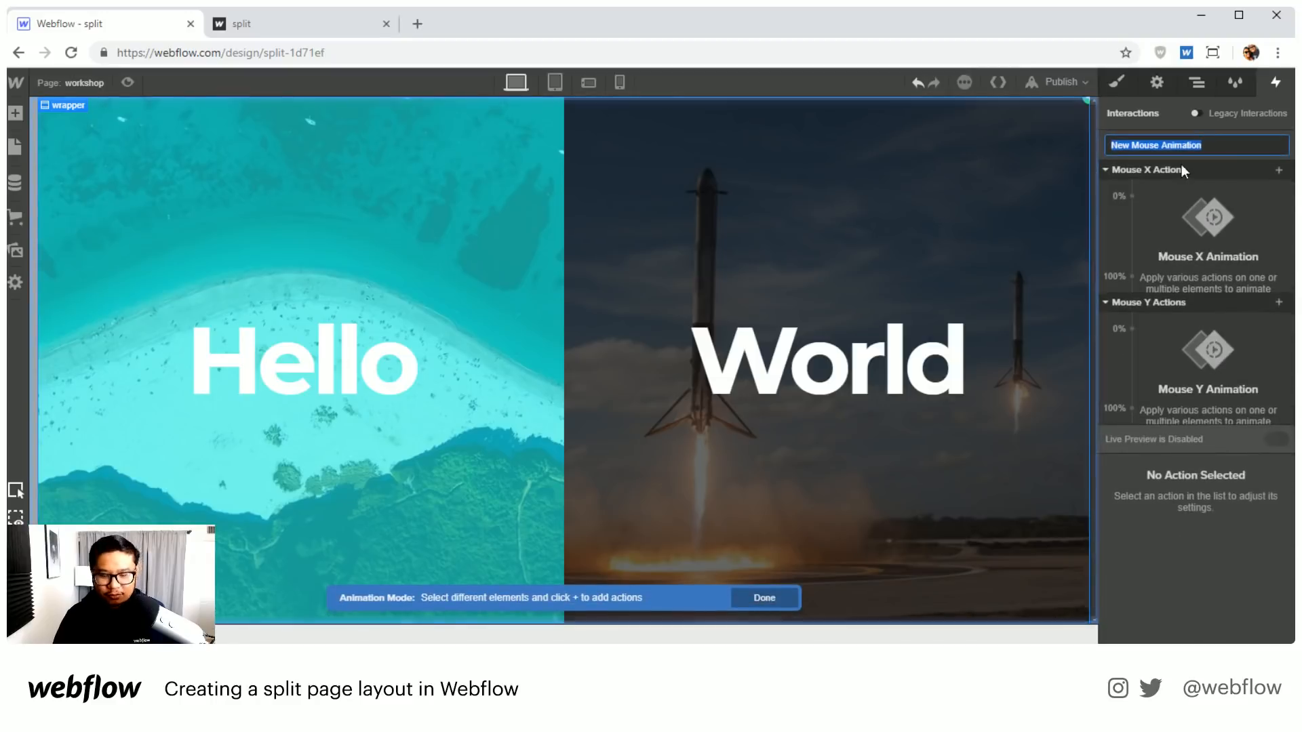
text(workshop)
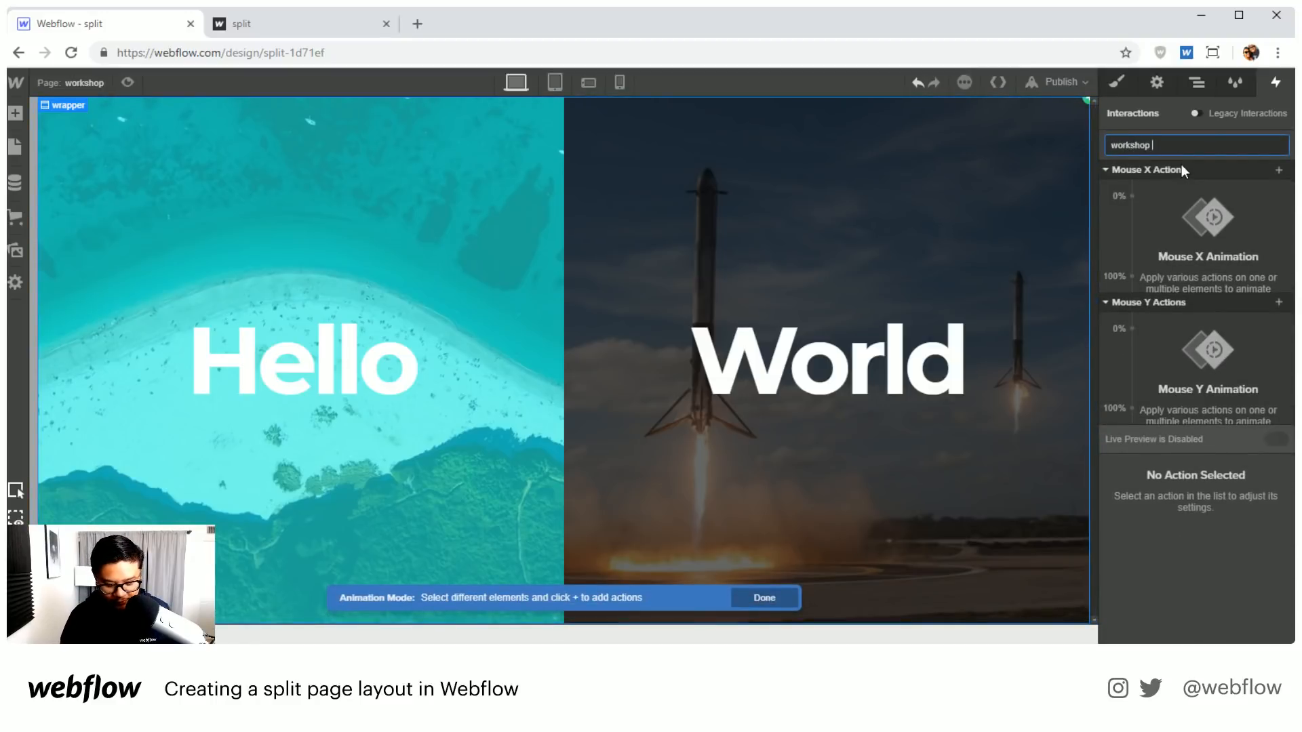
text( interaction)
key(Return)
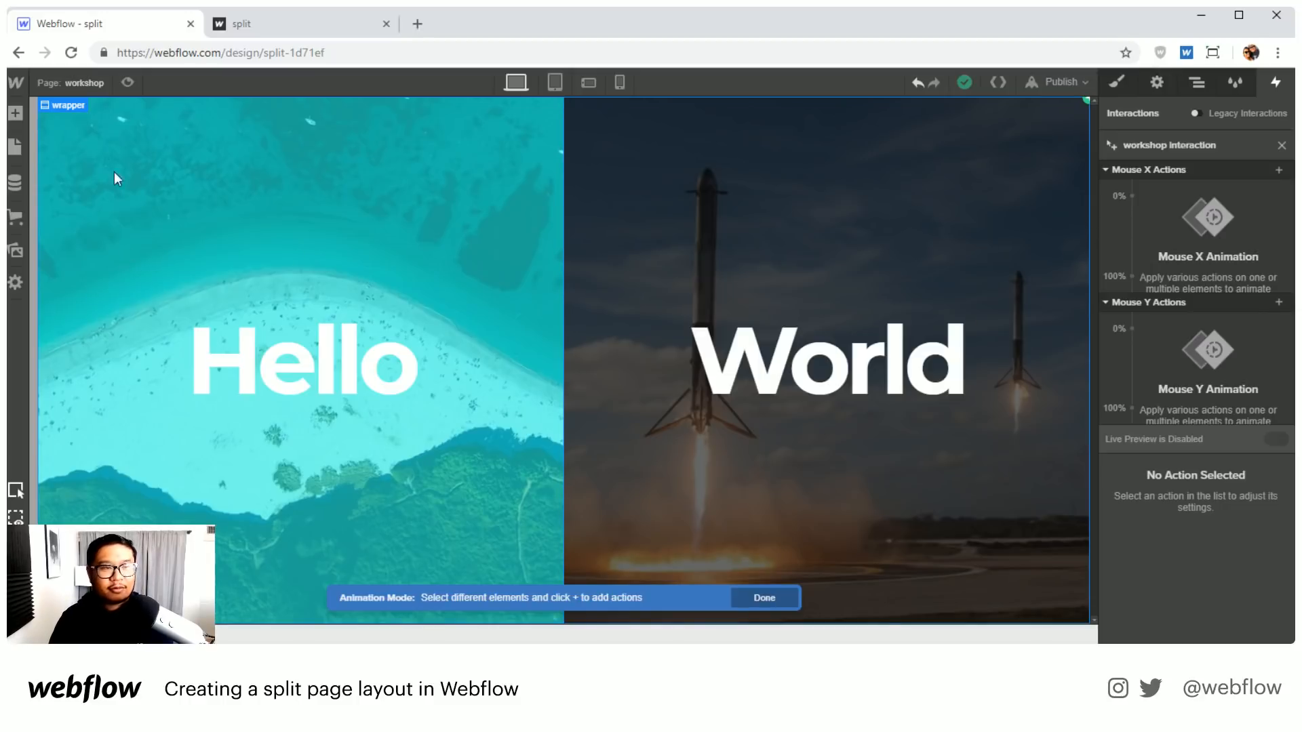
Step: Add a Size action for the Hello column at 0% of the Mouse X actions with its width at 85%
click(478, 214)
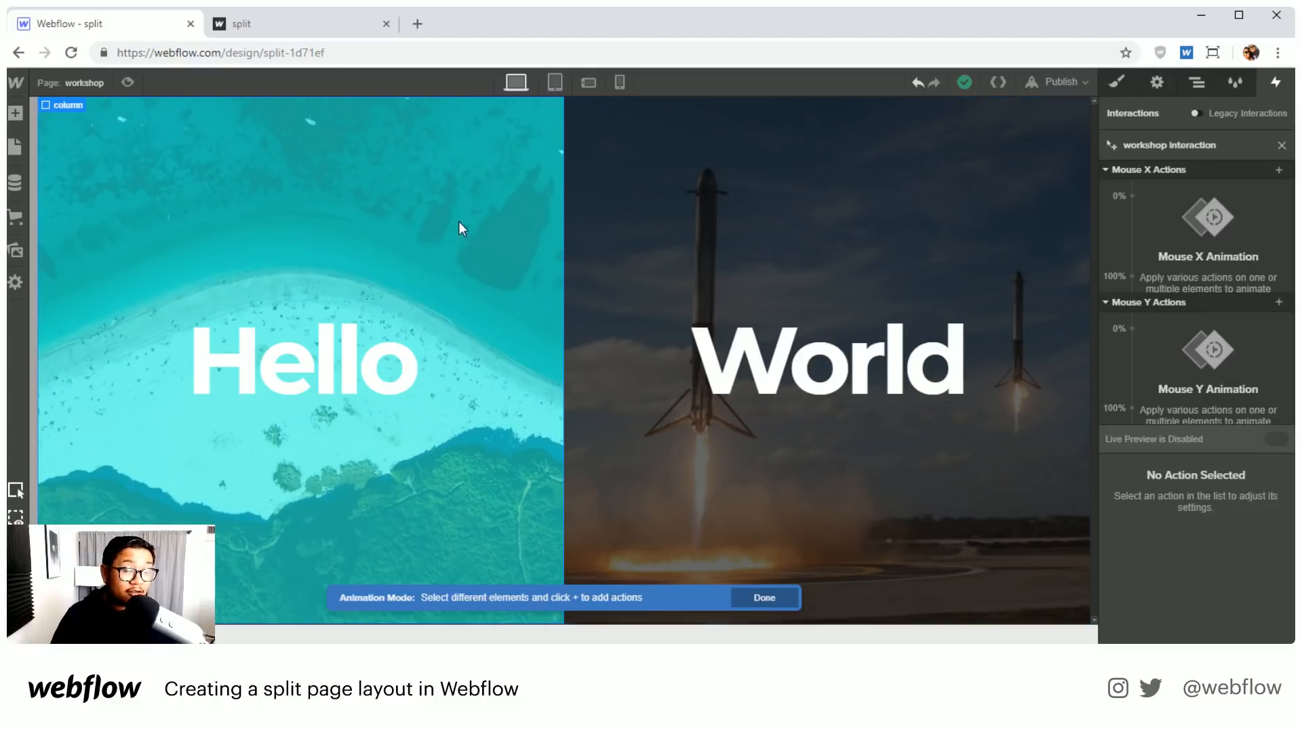
click(1132, 196)
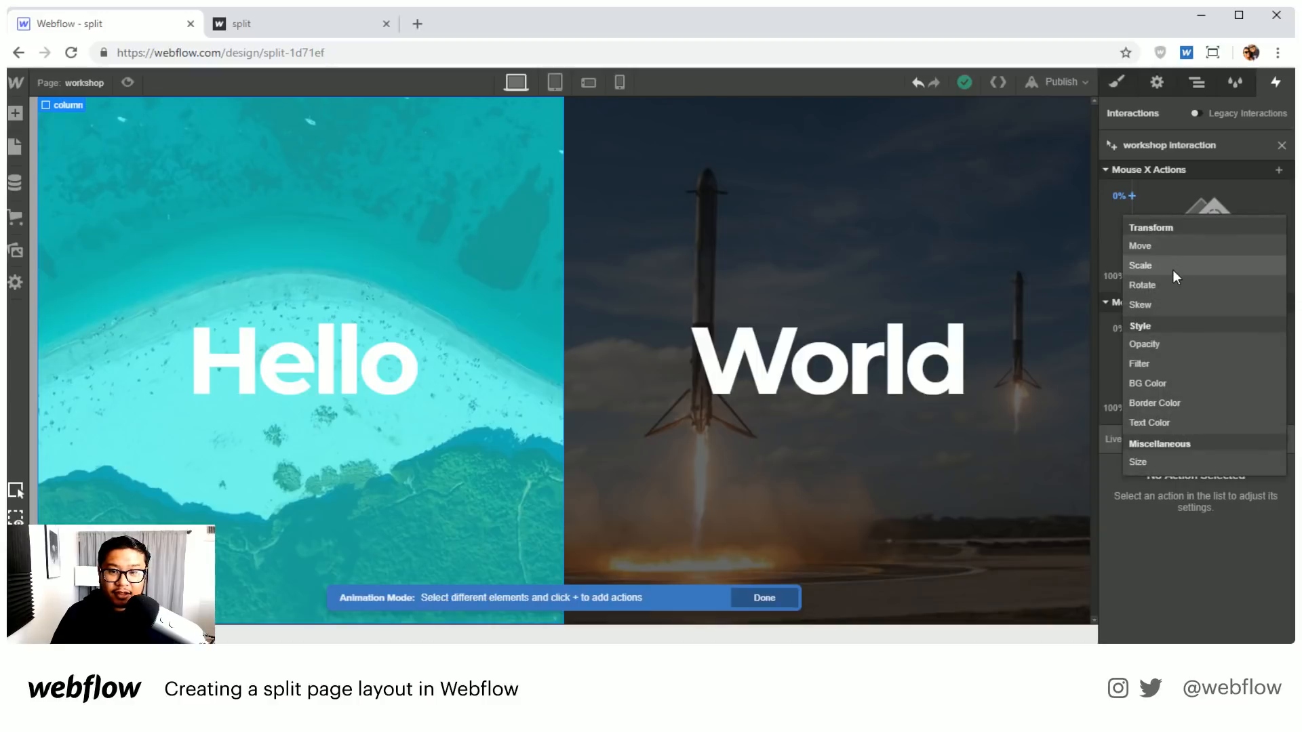
click(1164, 461)
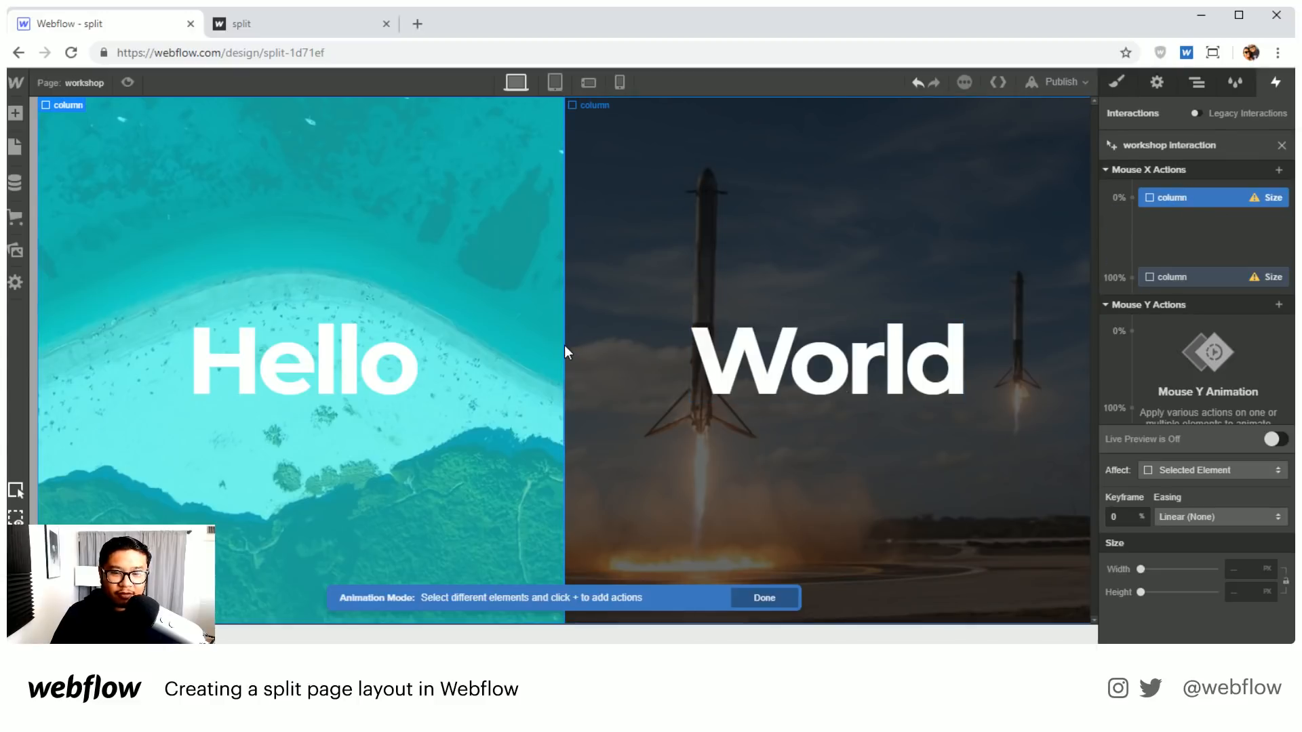
click(1238, 569)
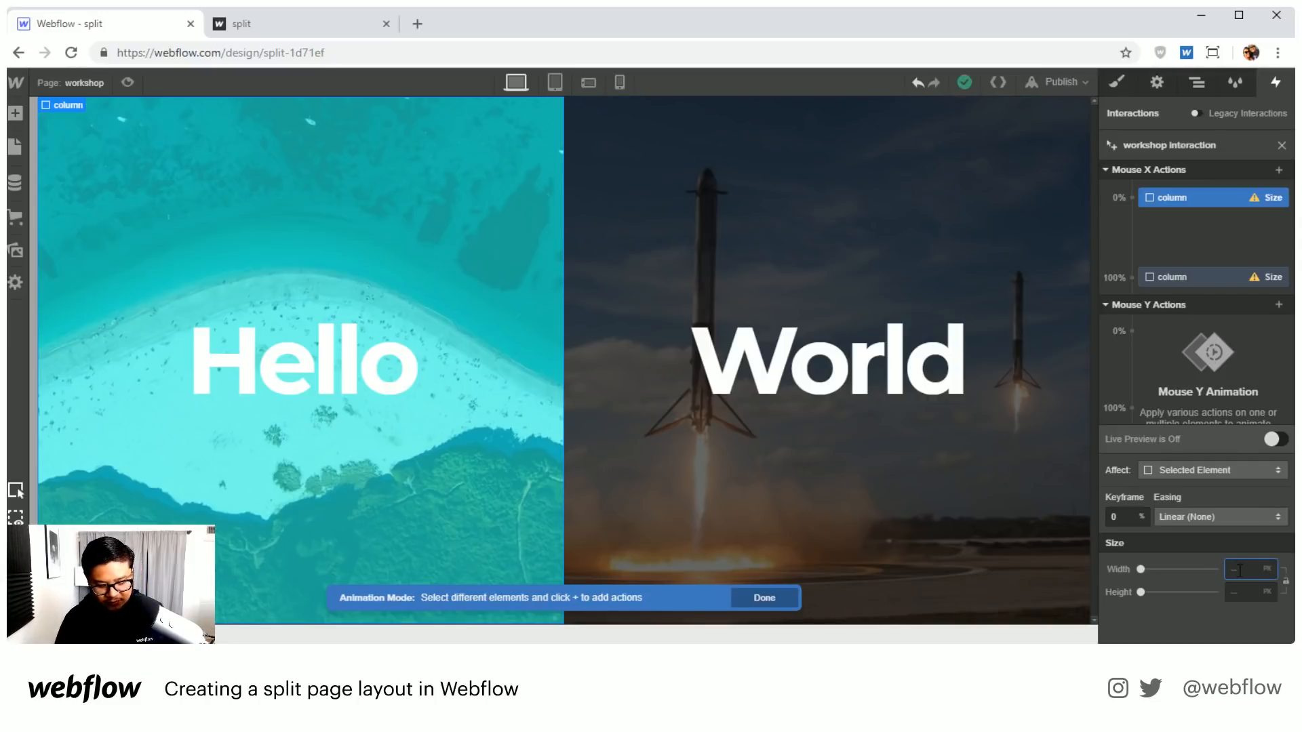
text(7%)
text(5)
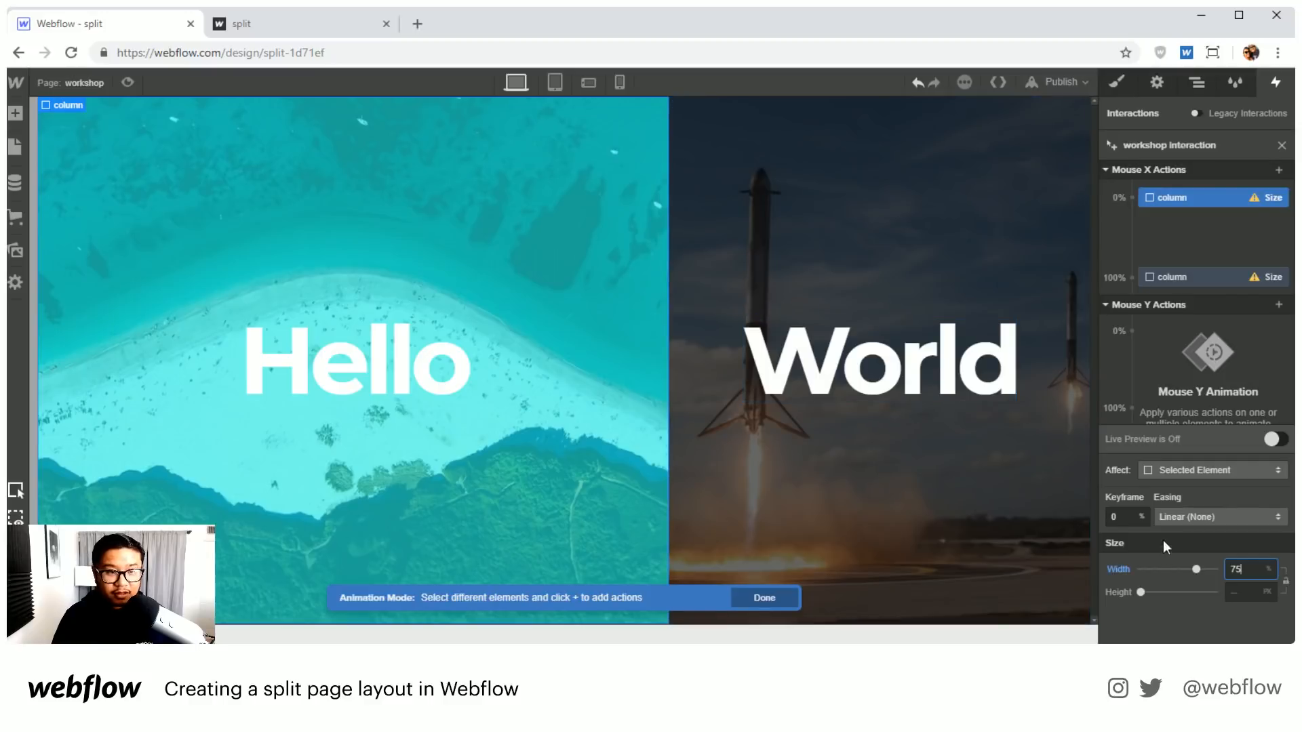
mouse_move(1196, 571)
mouse_down()
mouse_move(1209, 572)
mouse_move(1198, 578)
mouse_up()
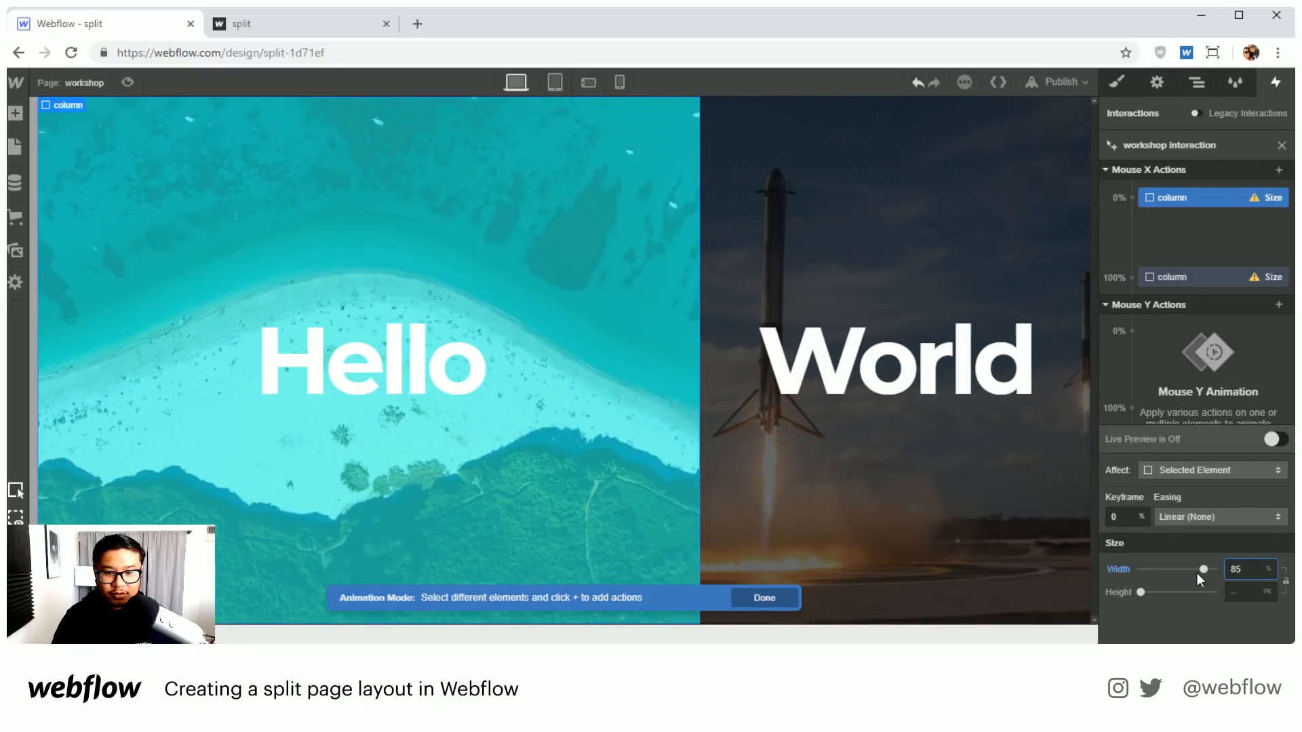
Step: Set the Hello column's width to 35% in its Size action at the 100% Mouse X keyframe
click(1187, 283)
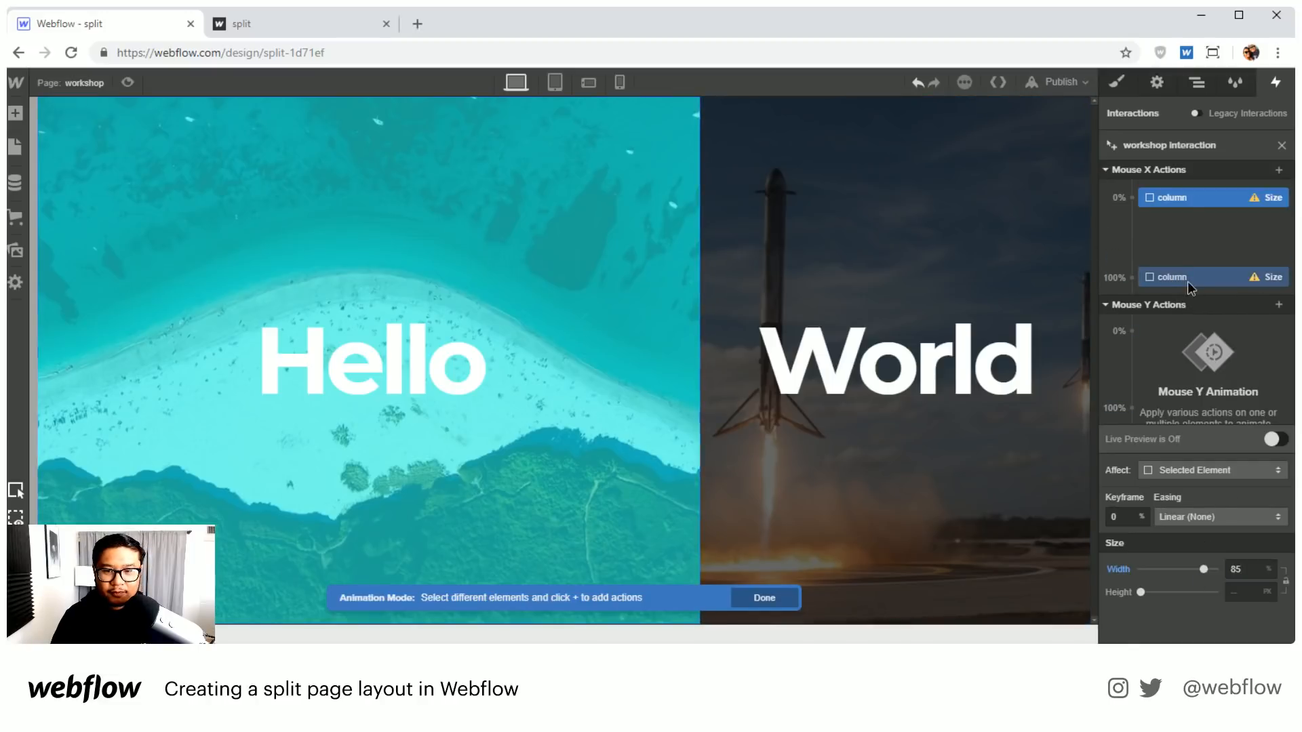
click(1247, 572)
text(15%)
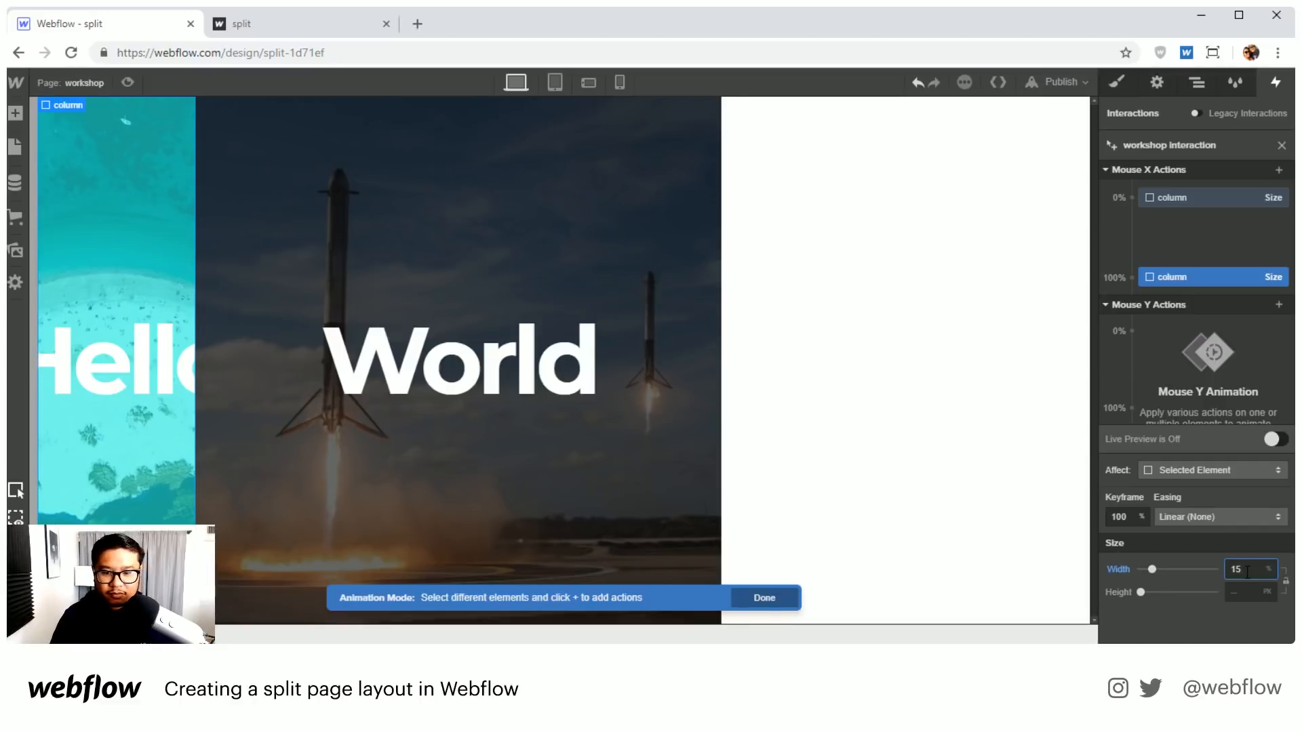
key(BackSpace)
key(BackSpace)
text(35)
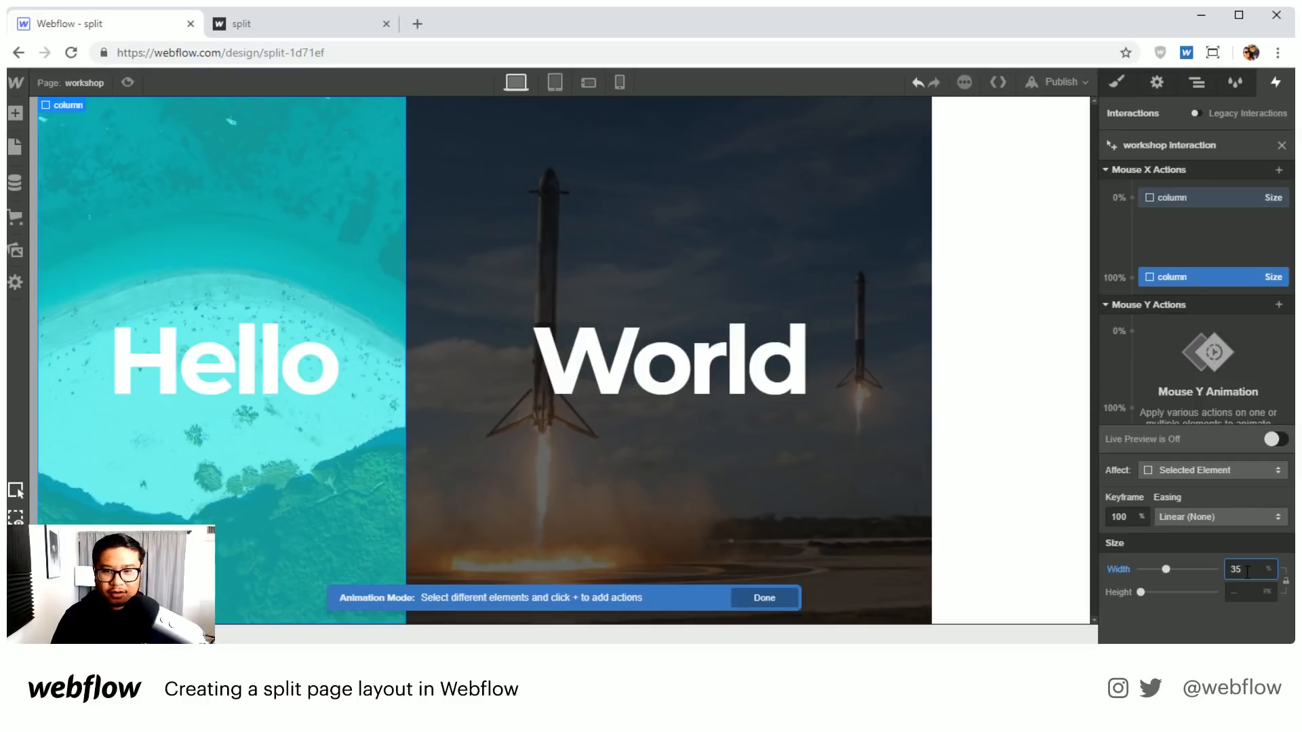
Step: Check the Hello column's resizing in live preview and page preview, and select the World column in the editor
click(1273, 439)
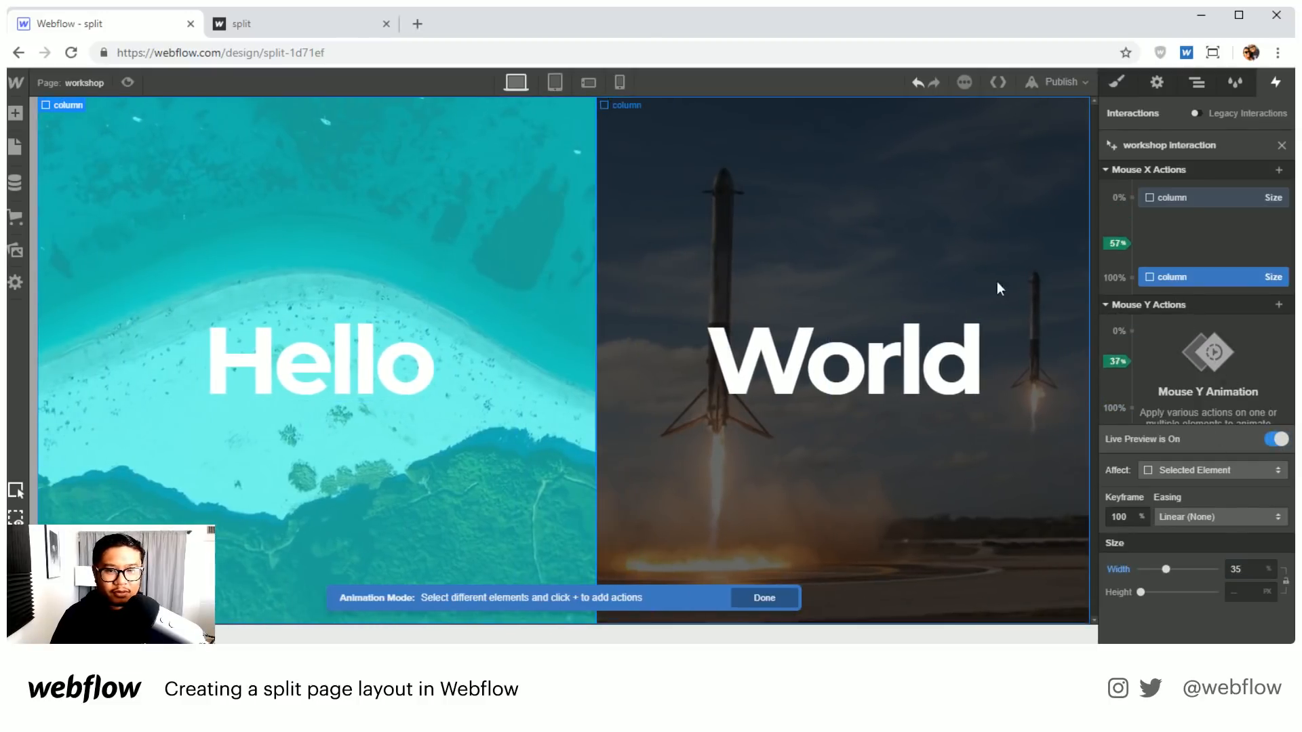
click(128, 82)
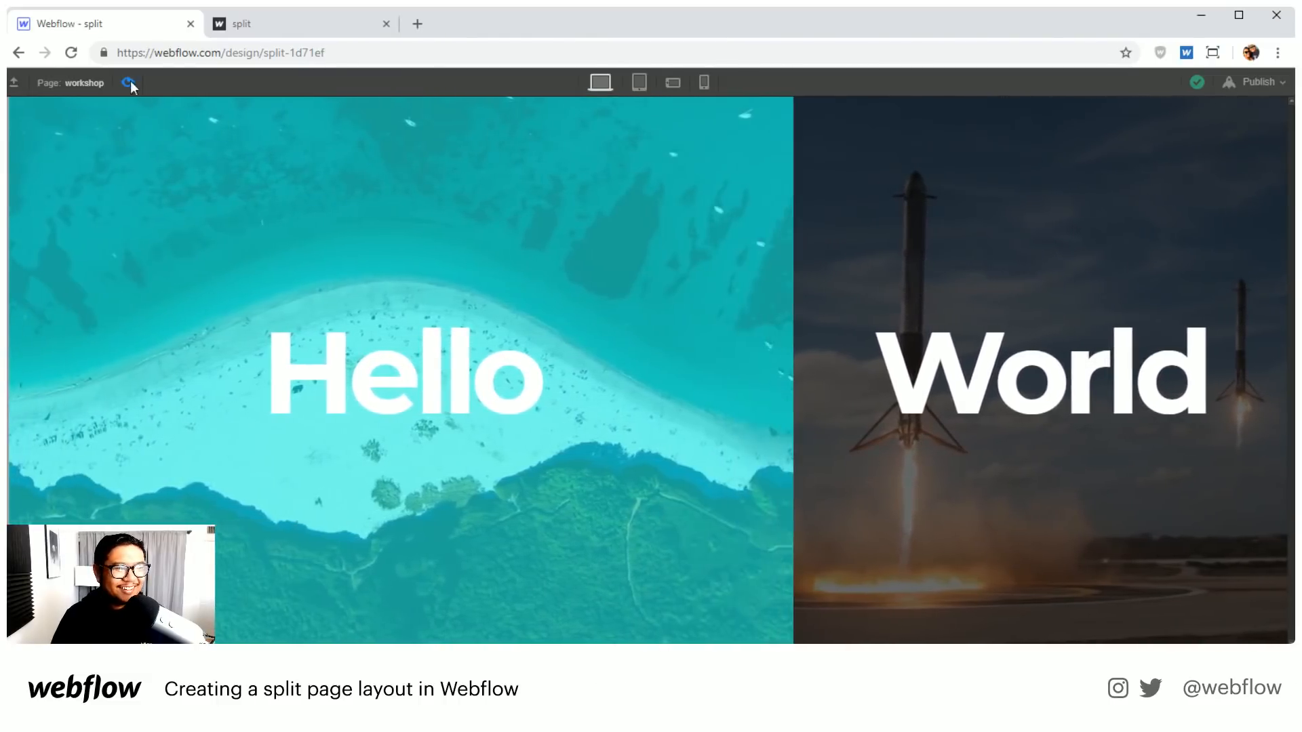
click(127, 82)
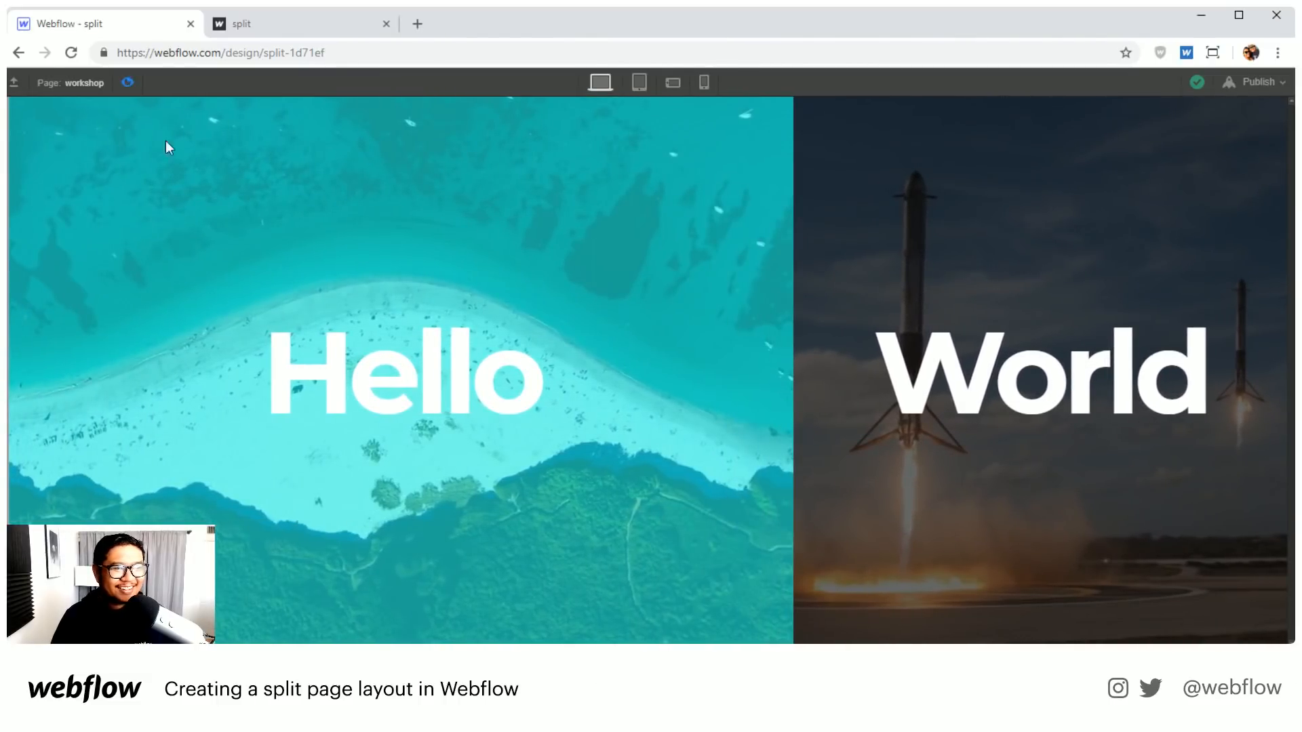
click(575, 196)
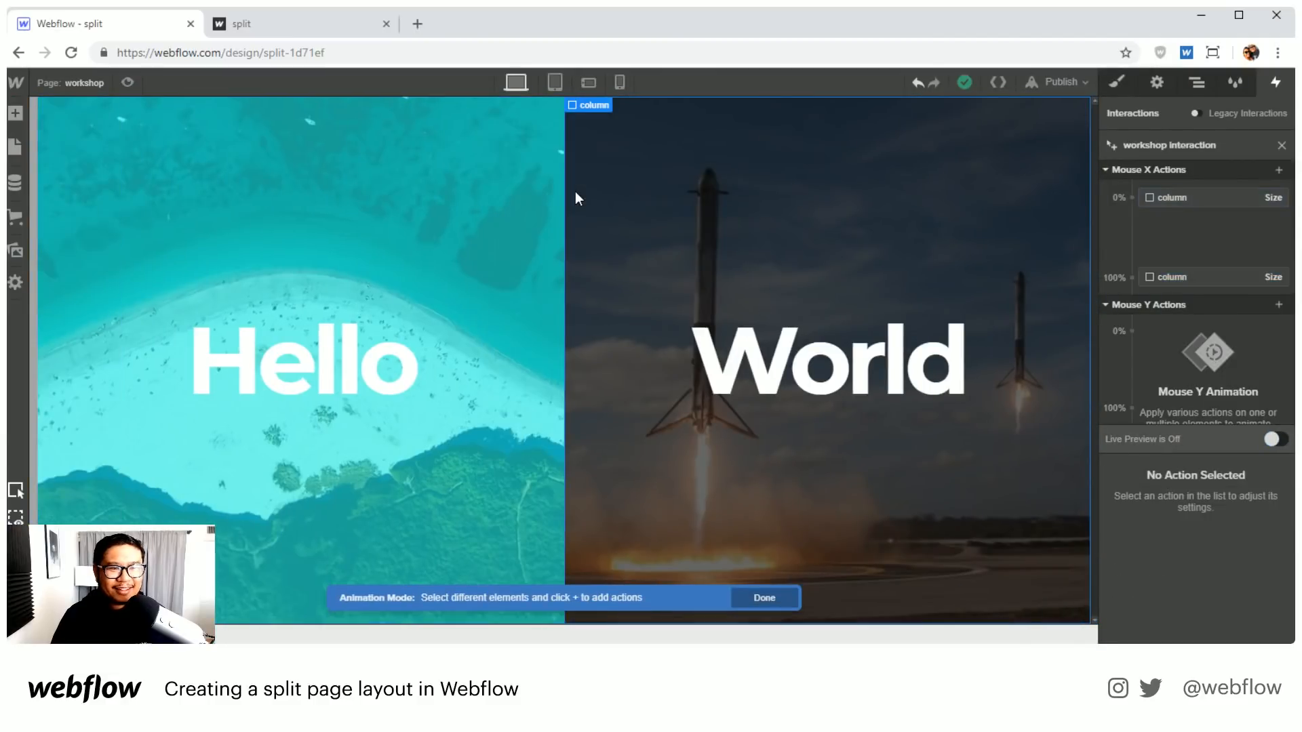
click(1132, 197)
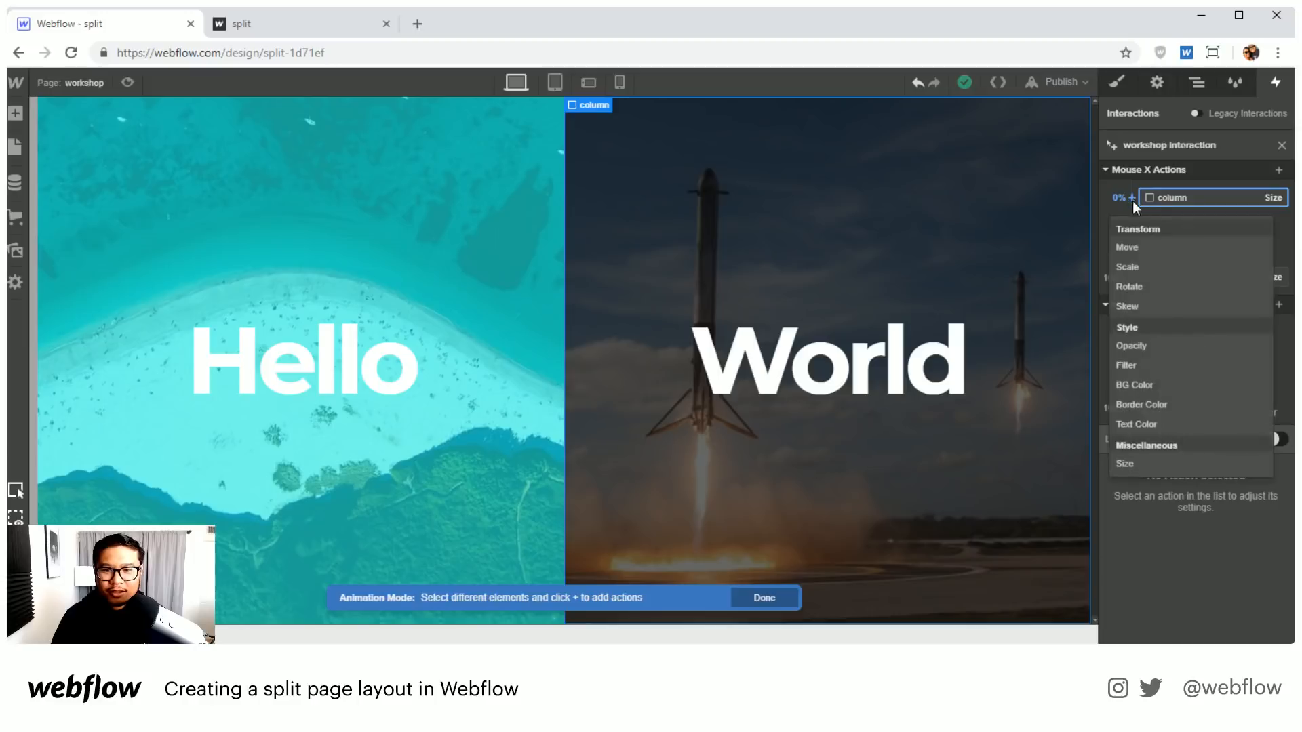
click(1153, 263)
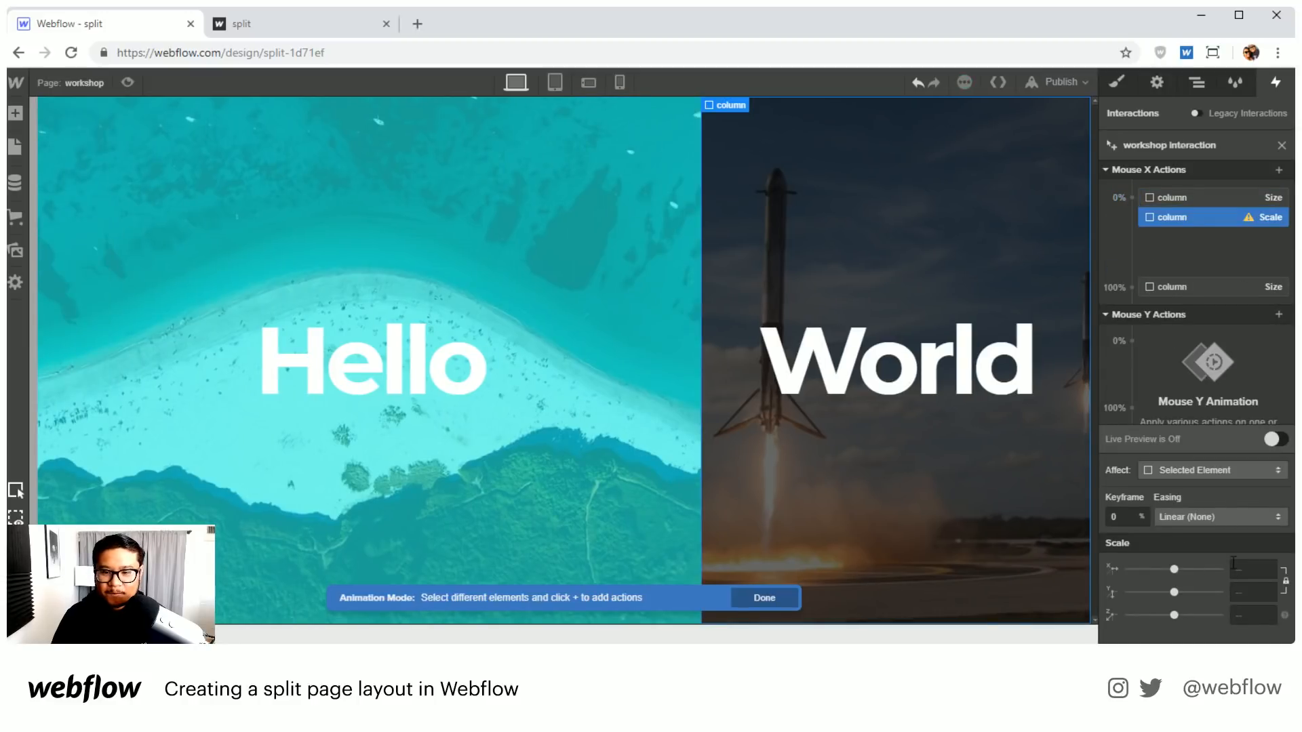
click(1235, 567)
text(15)
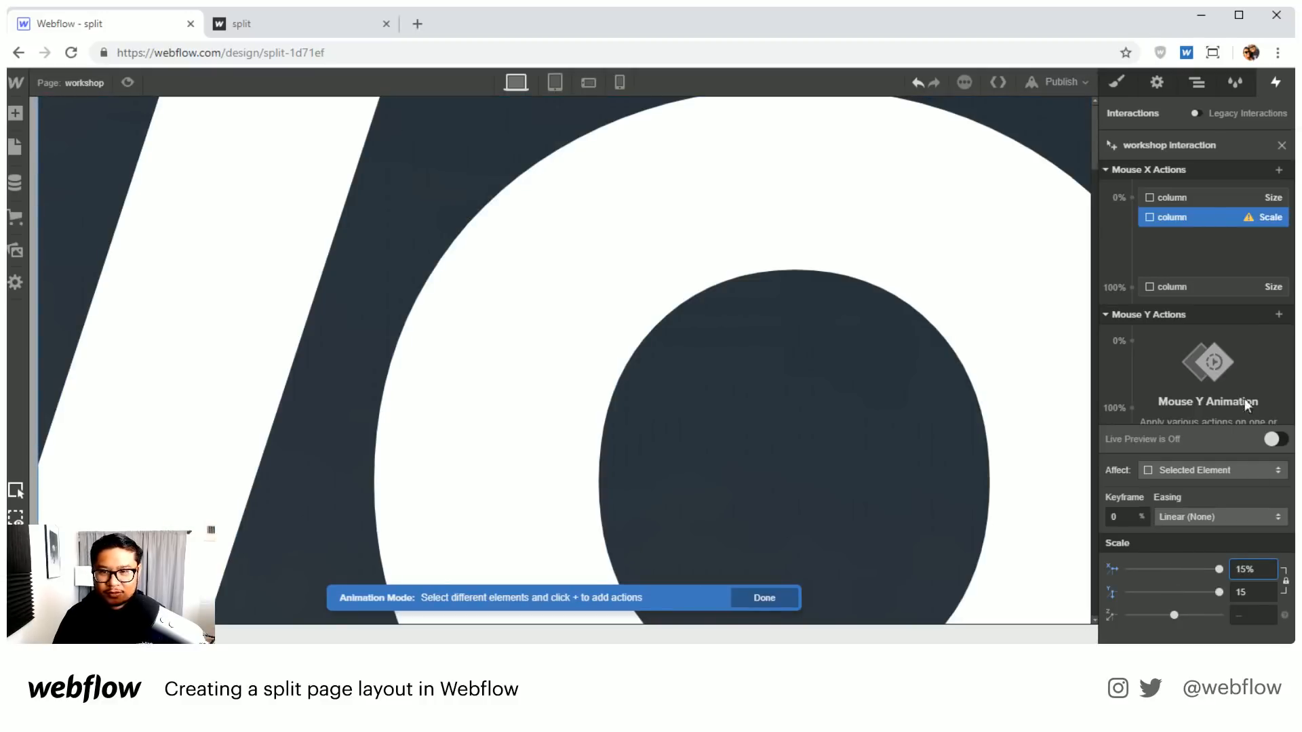
click(1198, 223)
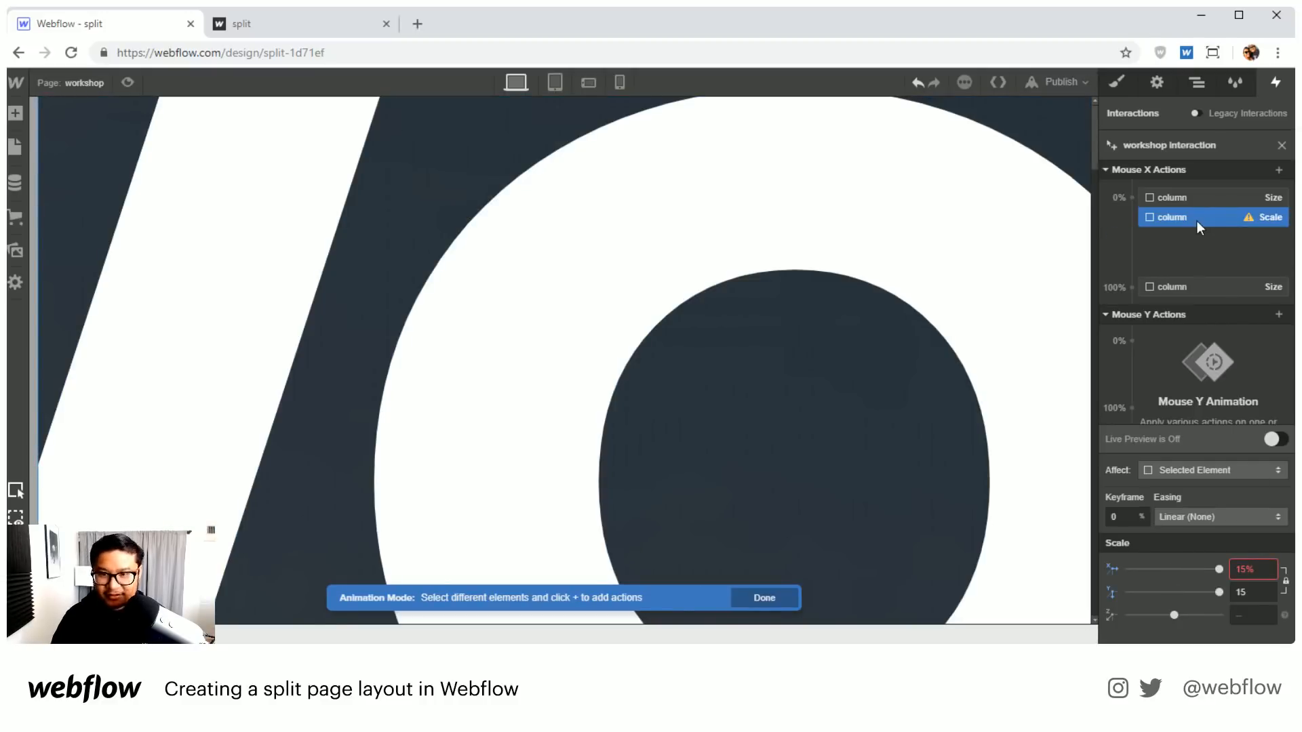
key(Delete)
click(1129, 226)
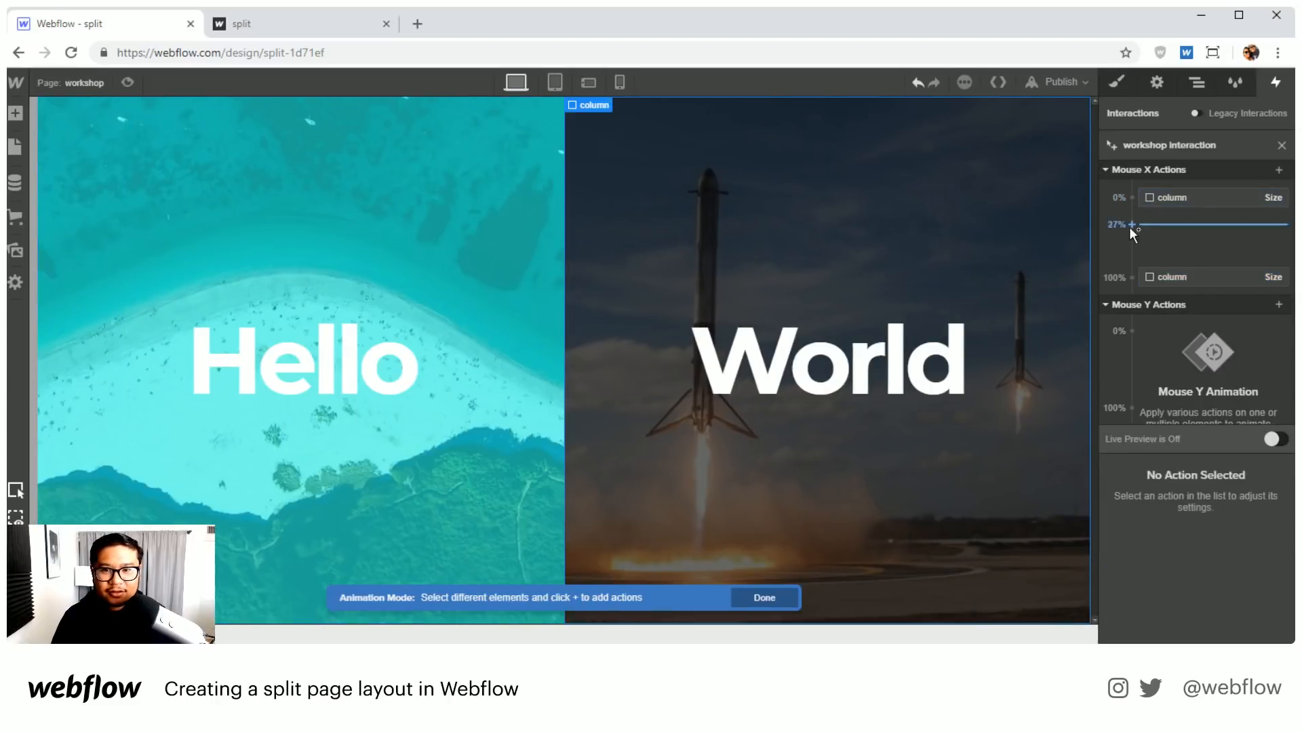
Step: Add a Size action for the World column at 0% of the Mouse X actions with a width of 15%
click(1131, 197)
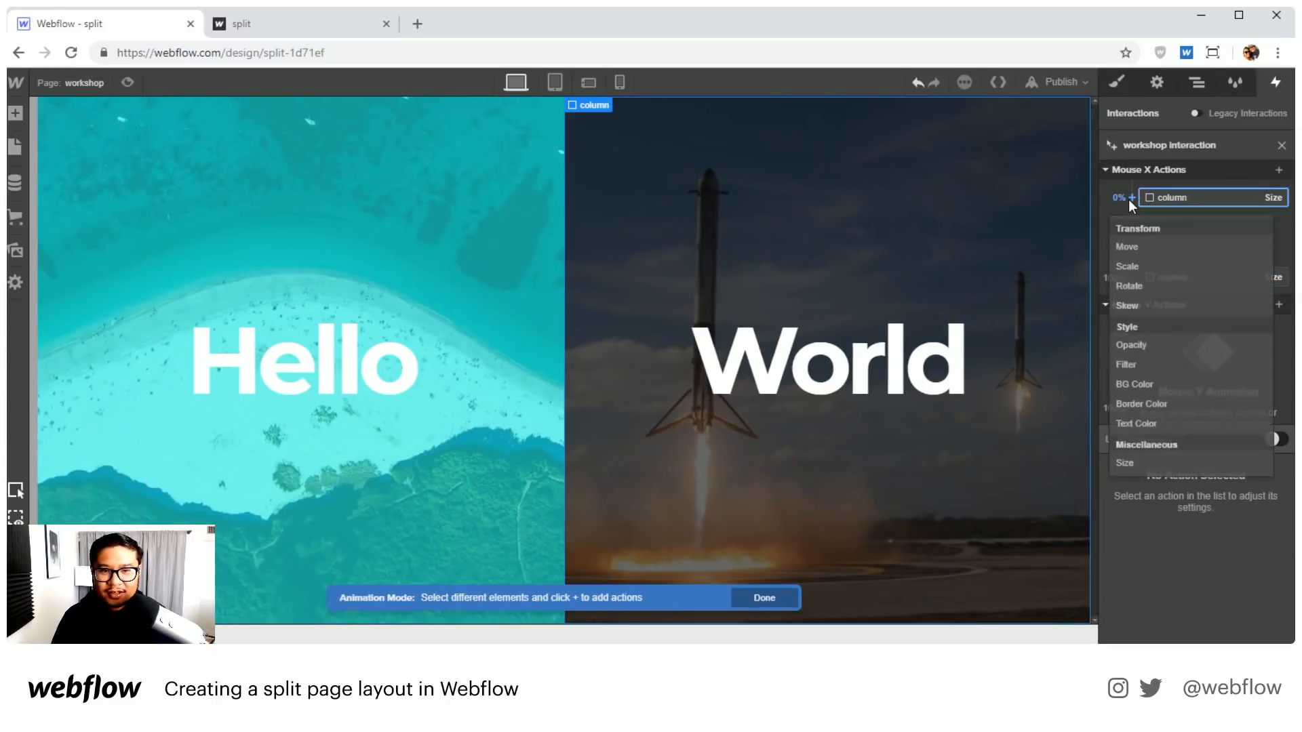
click(1131, 464)
click(1247, 569)
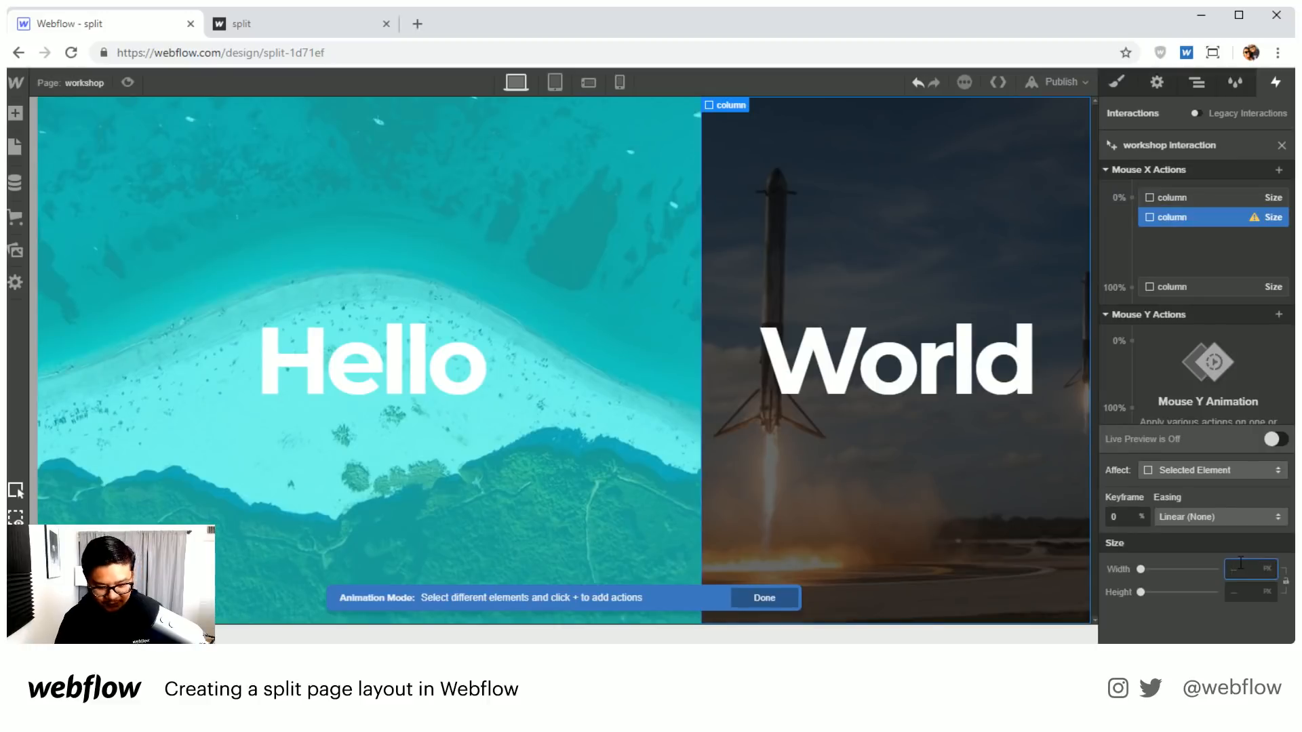
text(15%)
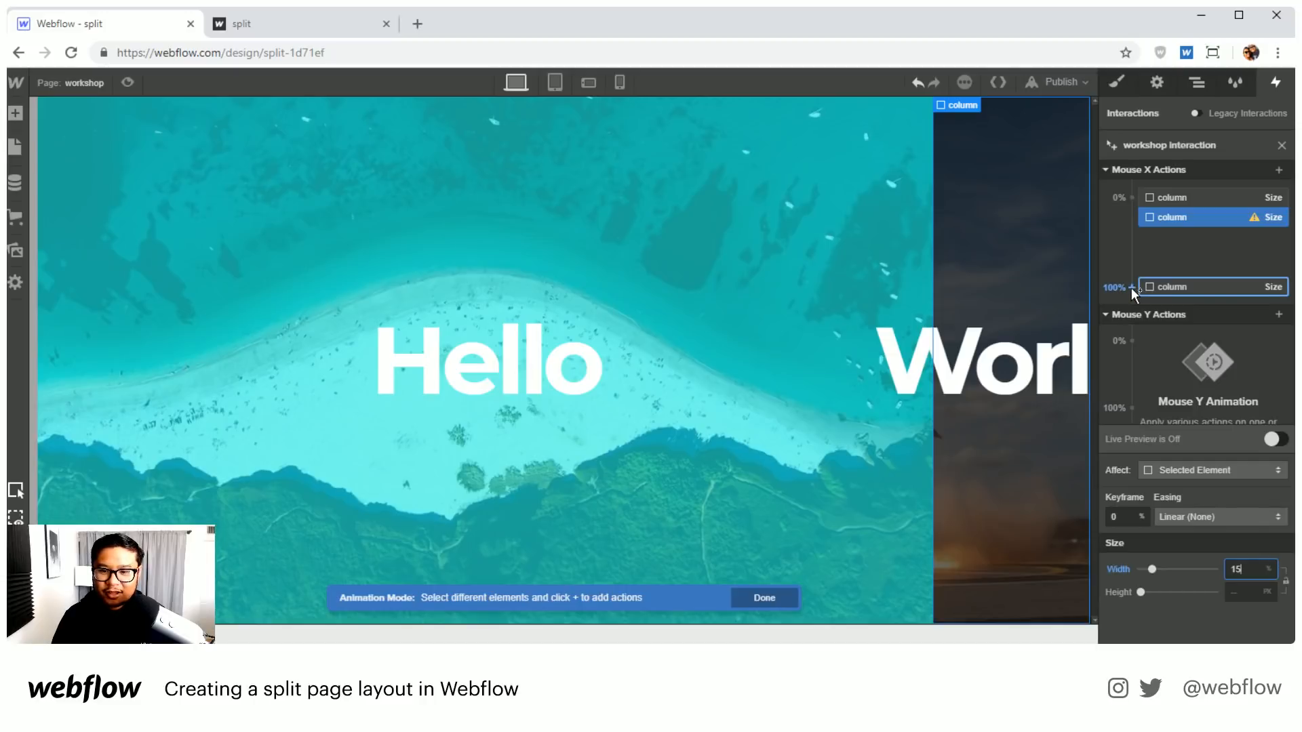
Step: Add a Size action for the World column at 100% of Mouse X with a width of 85%, and preview the page
click(1132, 287)
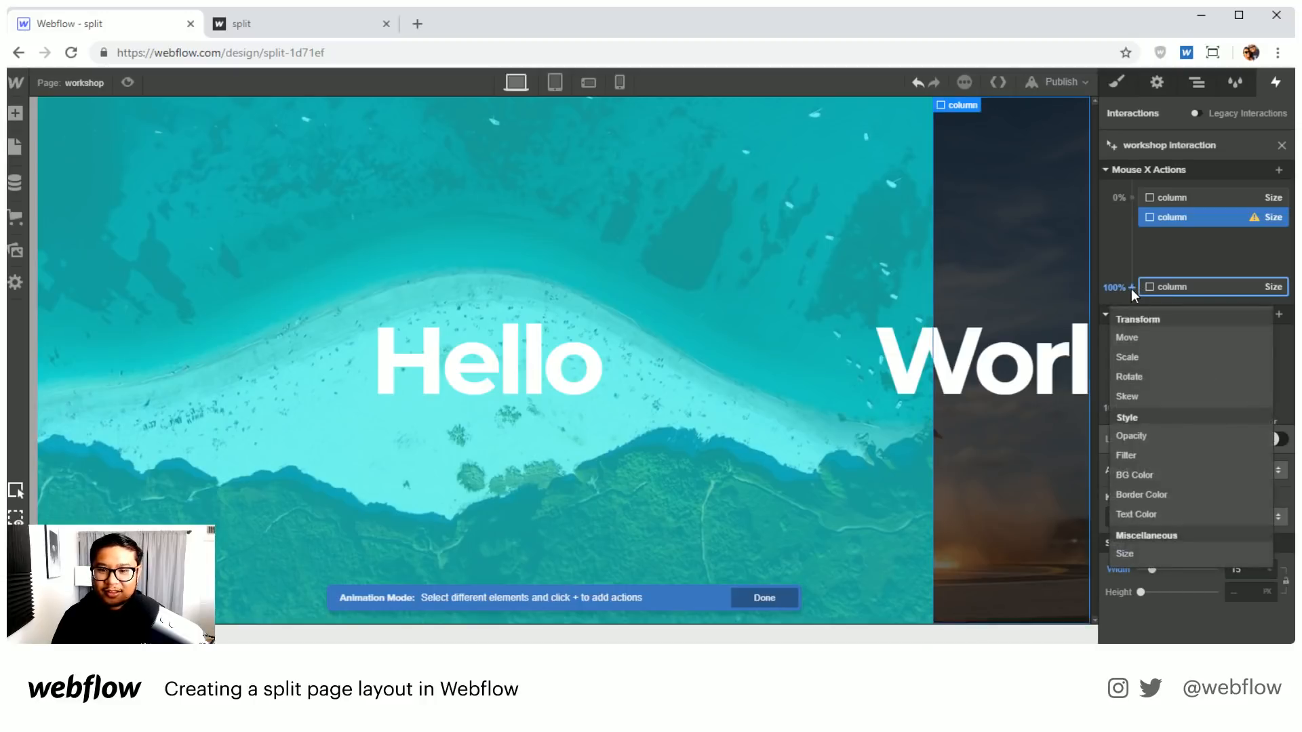
click(1153, 554)
click(1248, 563)
text(85%)
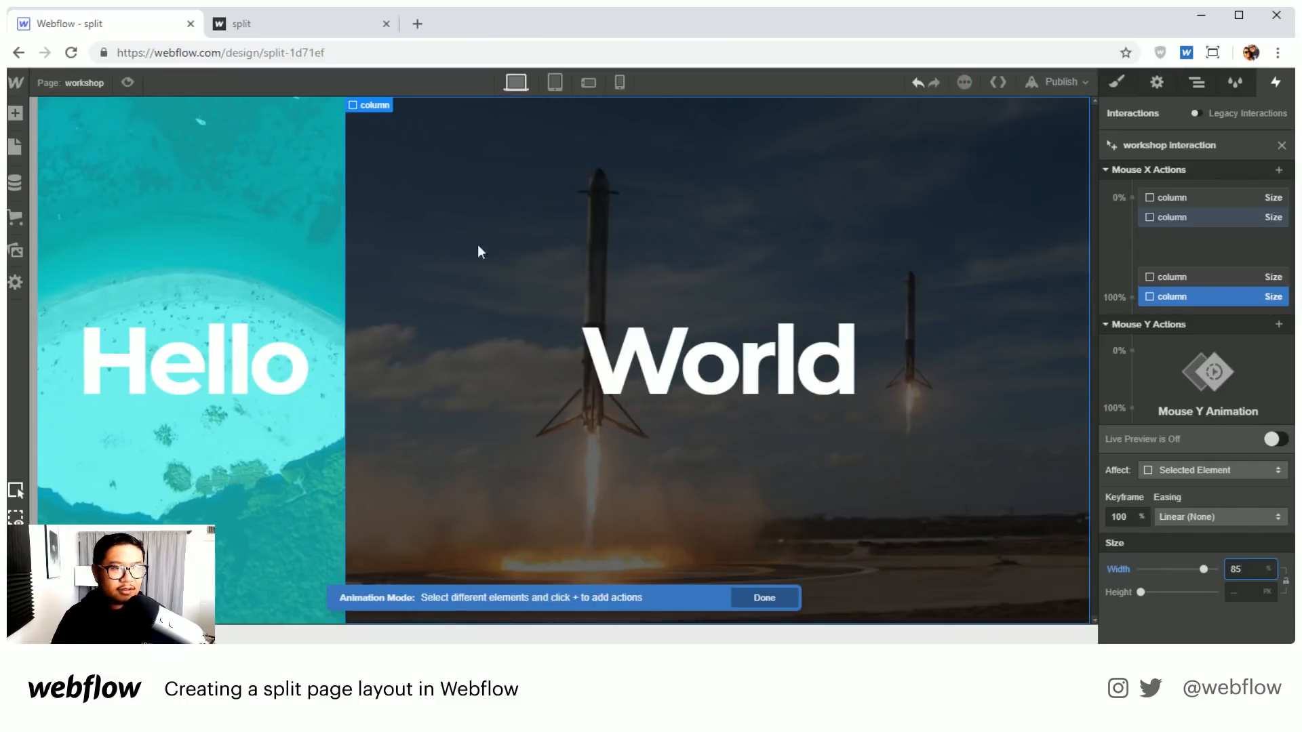
click(128, 82)
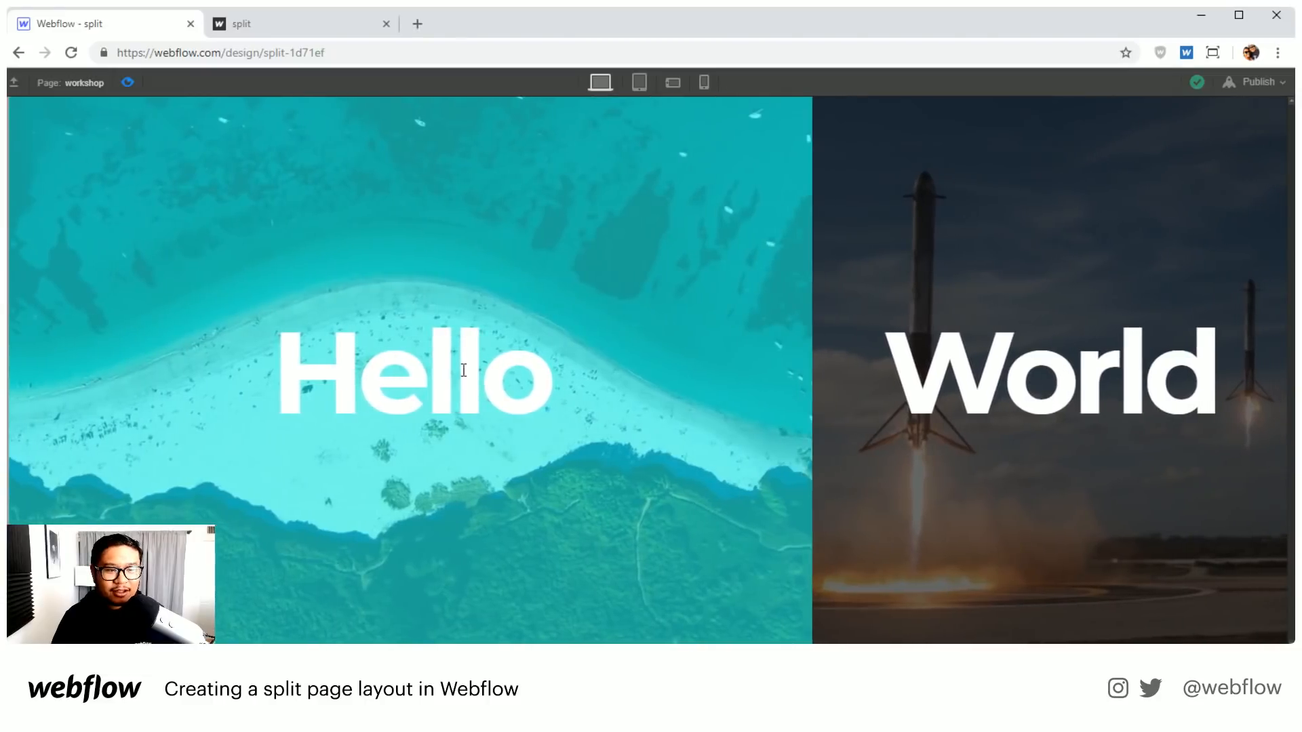
click(123, 85)
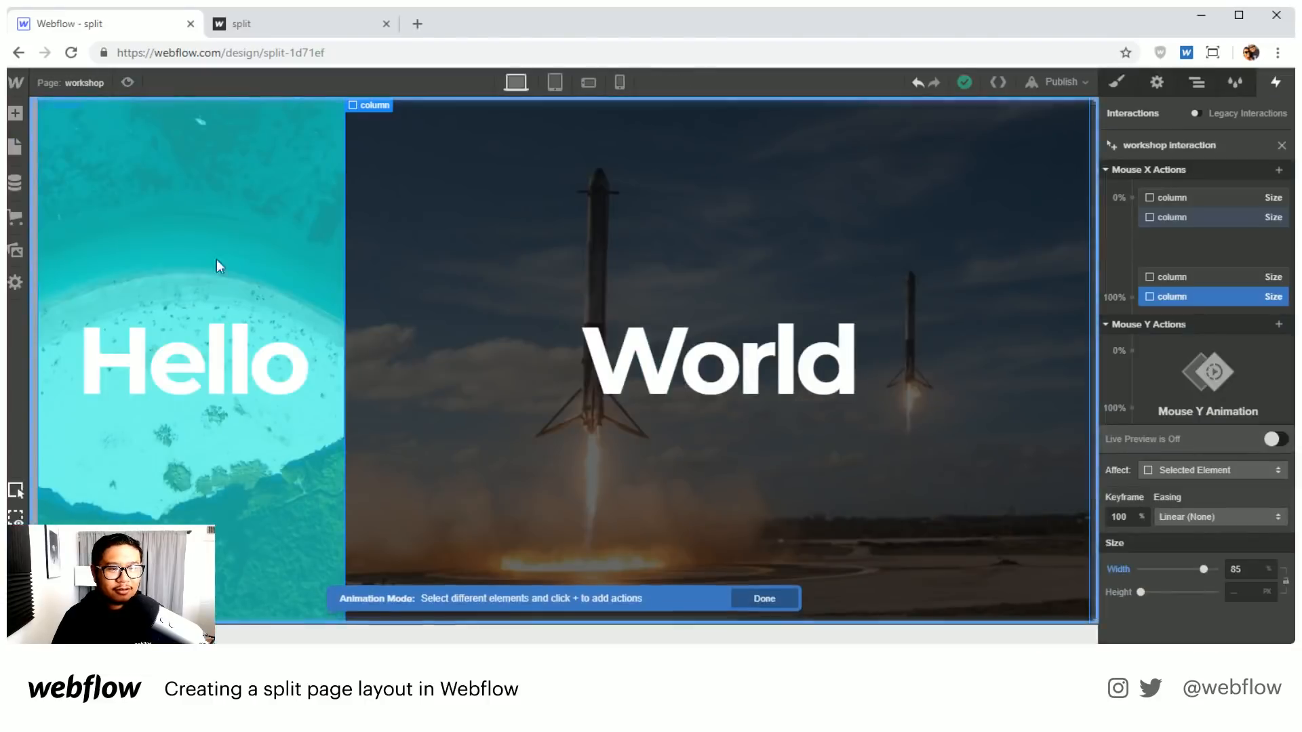
Step: Replace the Hello text with "Oean Beach"
double_click(213, 353)
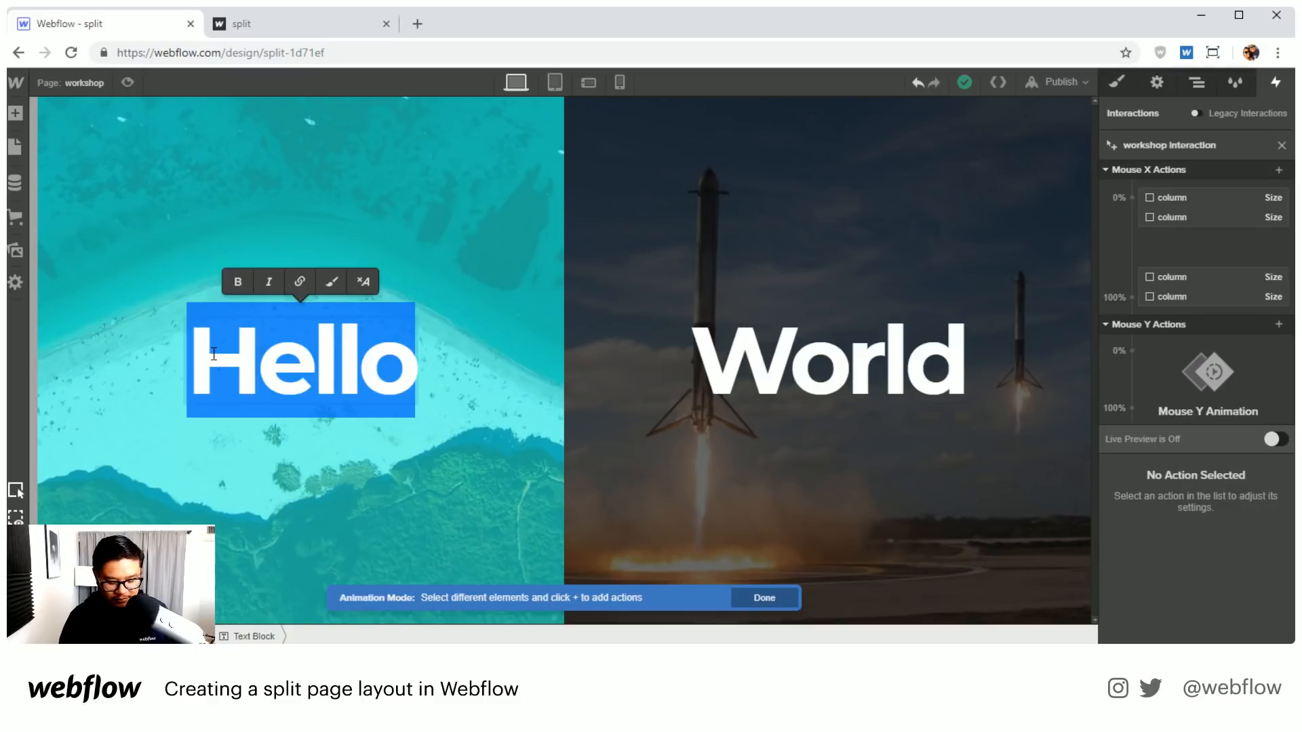
text(OCeab)
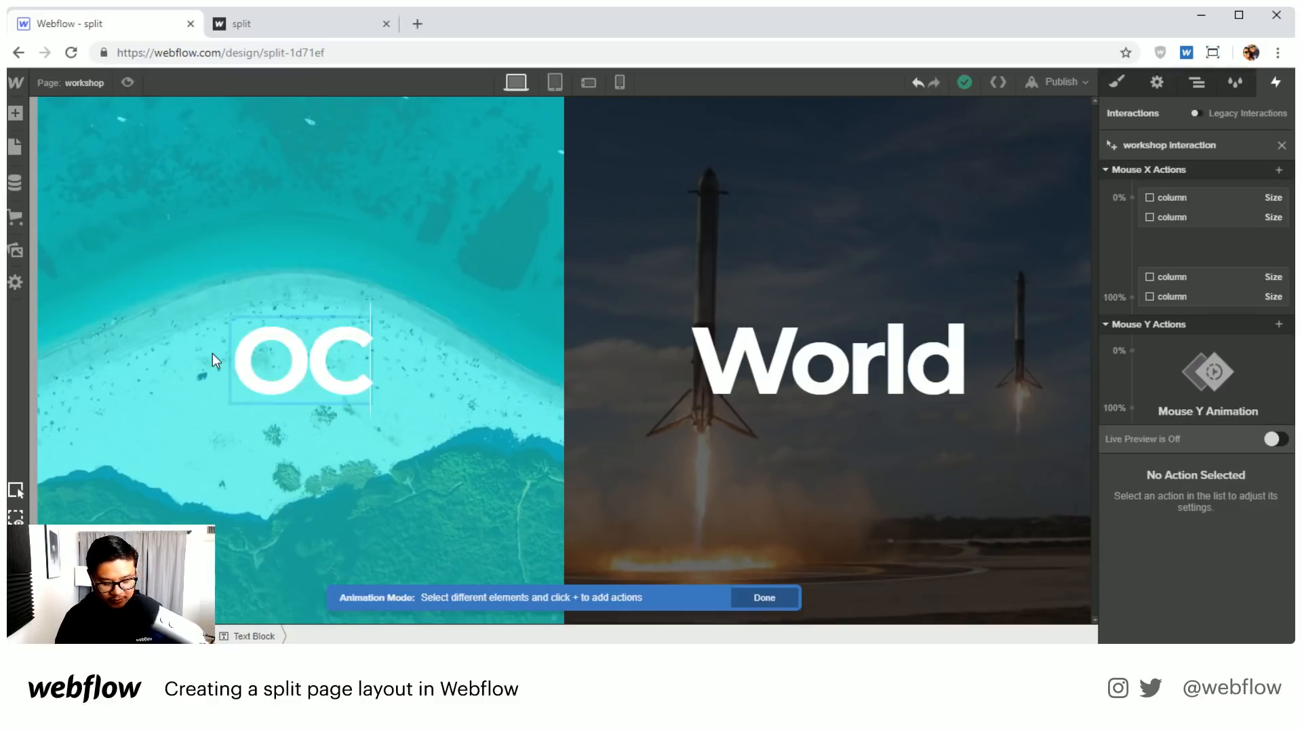
key(BackSpace)
key(BackSpace)
key(BackSpace)
key(BackSpace)
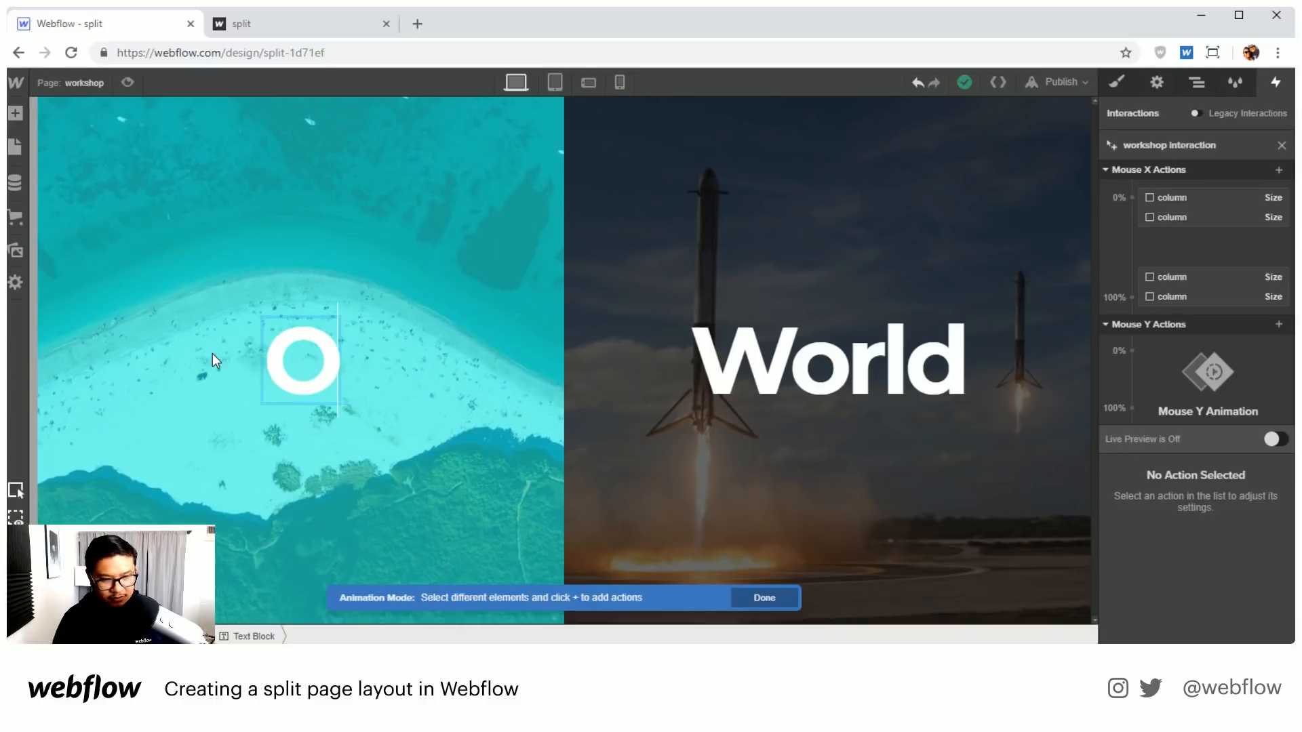
text(ean Ber)
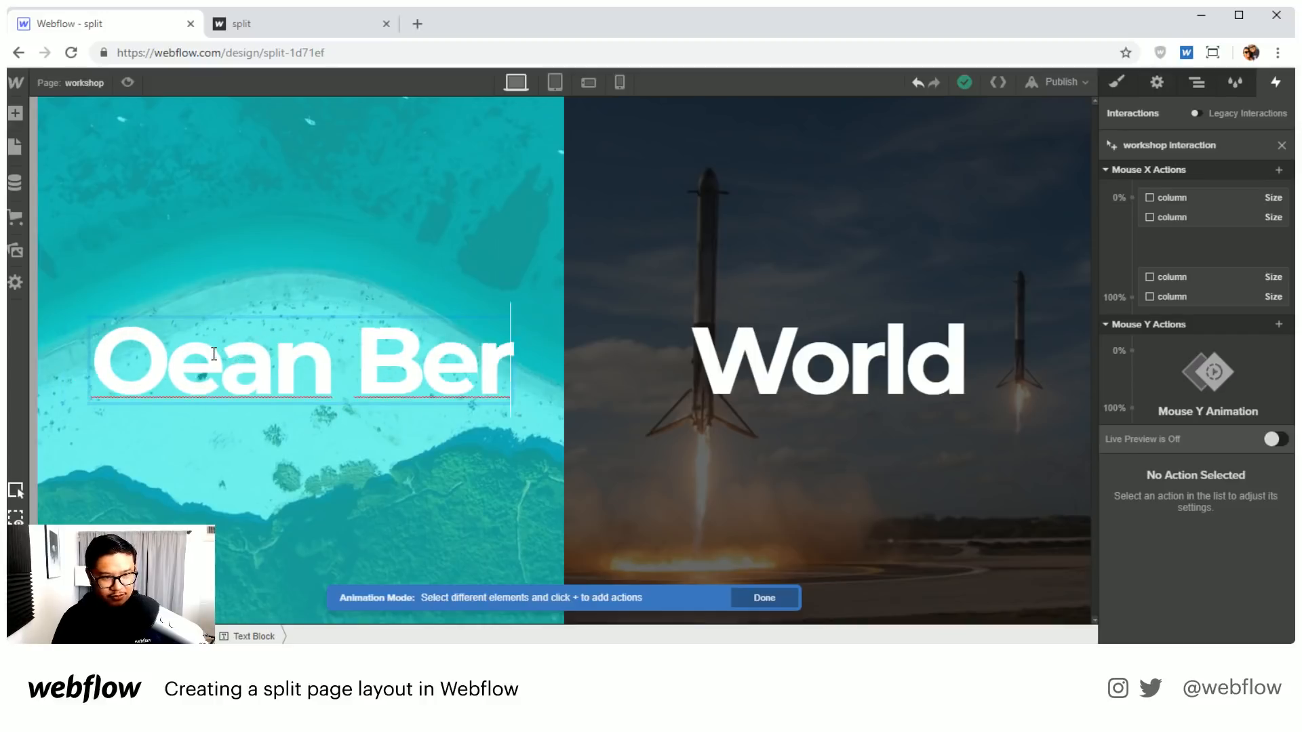
key(BackSpace)
text(ach)
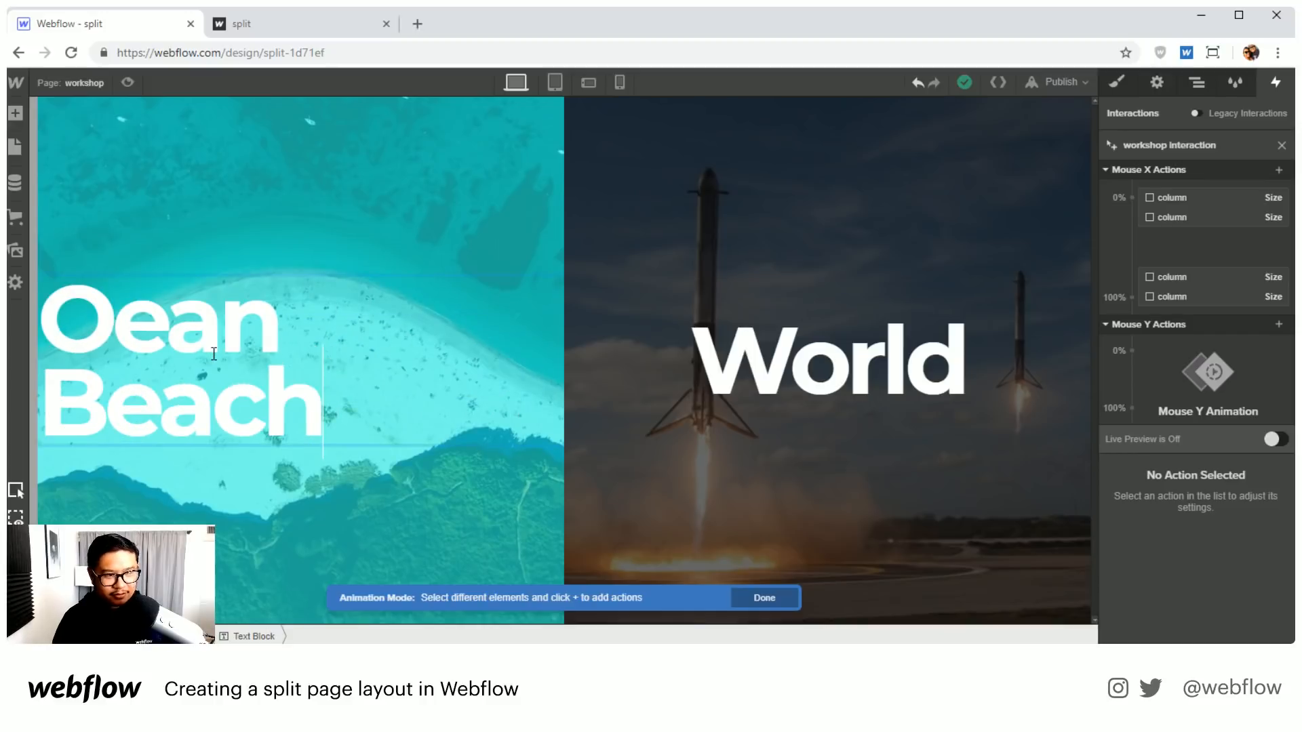
key(Escape)
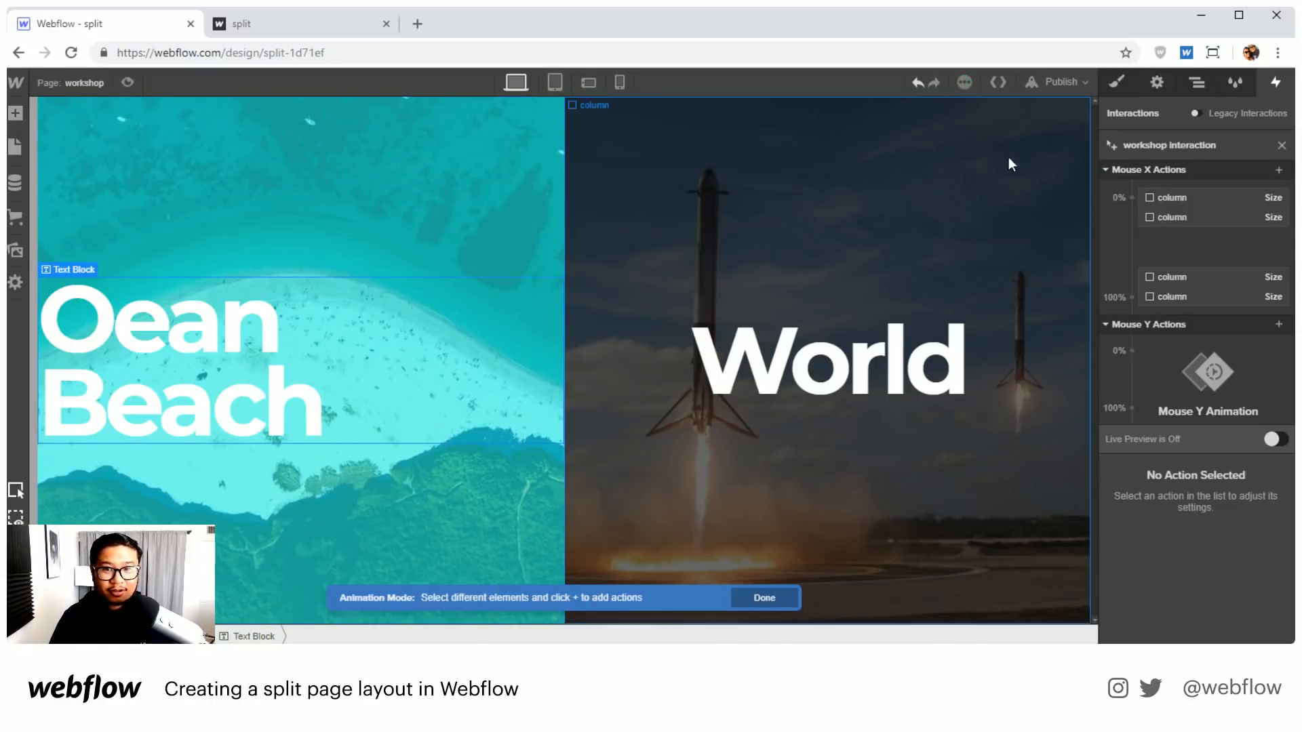
Step: Replace the left column's "Oean Beach" text with "Something" and preview the page
click(1119, 82)
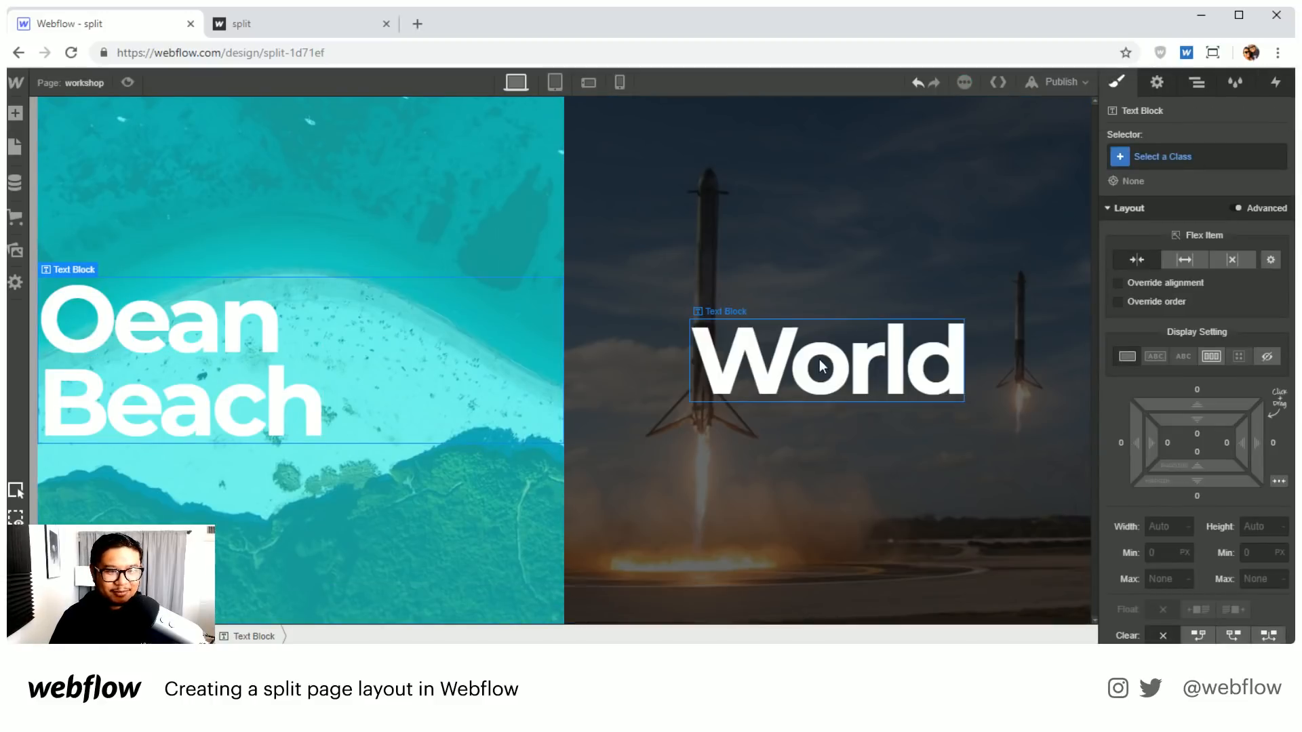
click(421, 202)
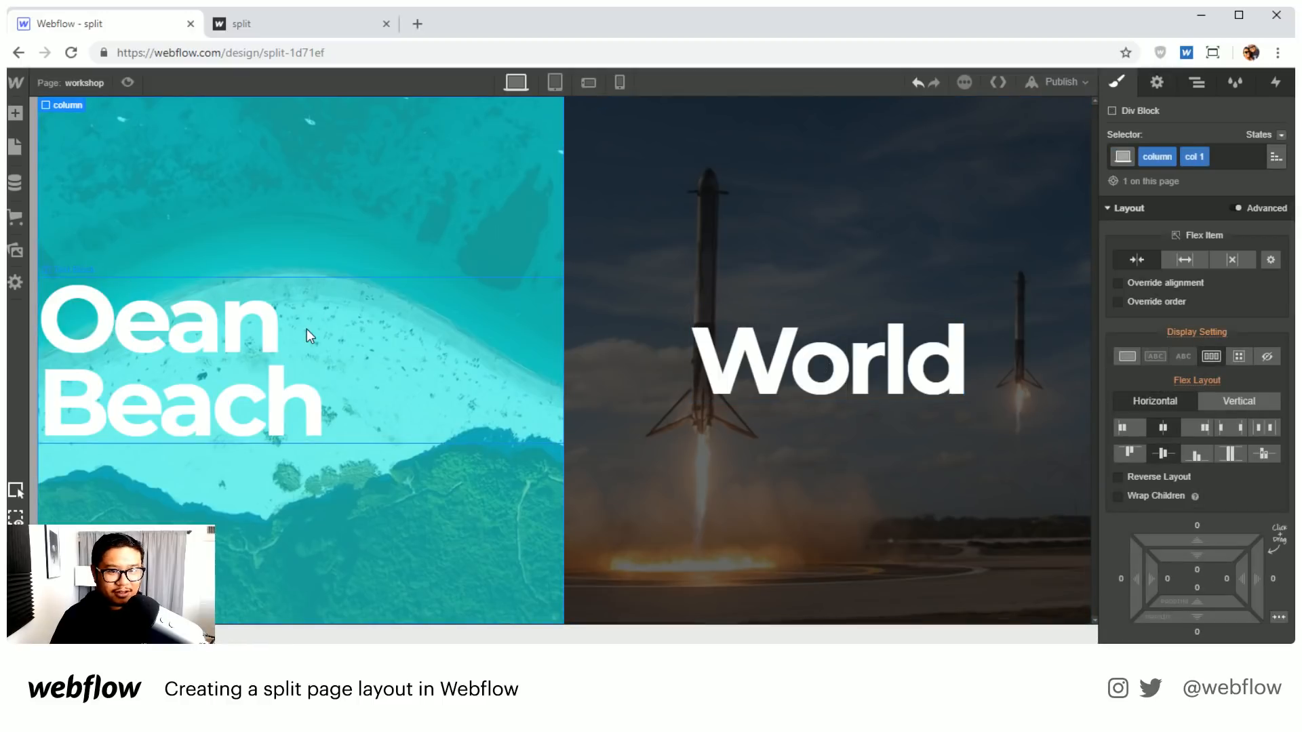
scroll(1180, 502, down, 5)
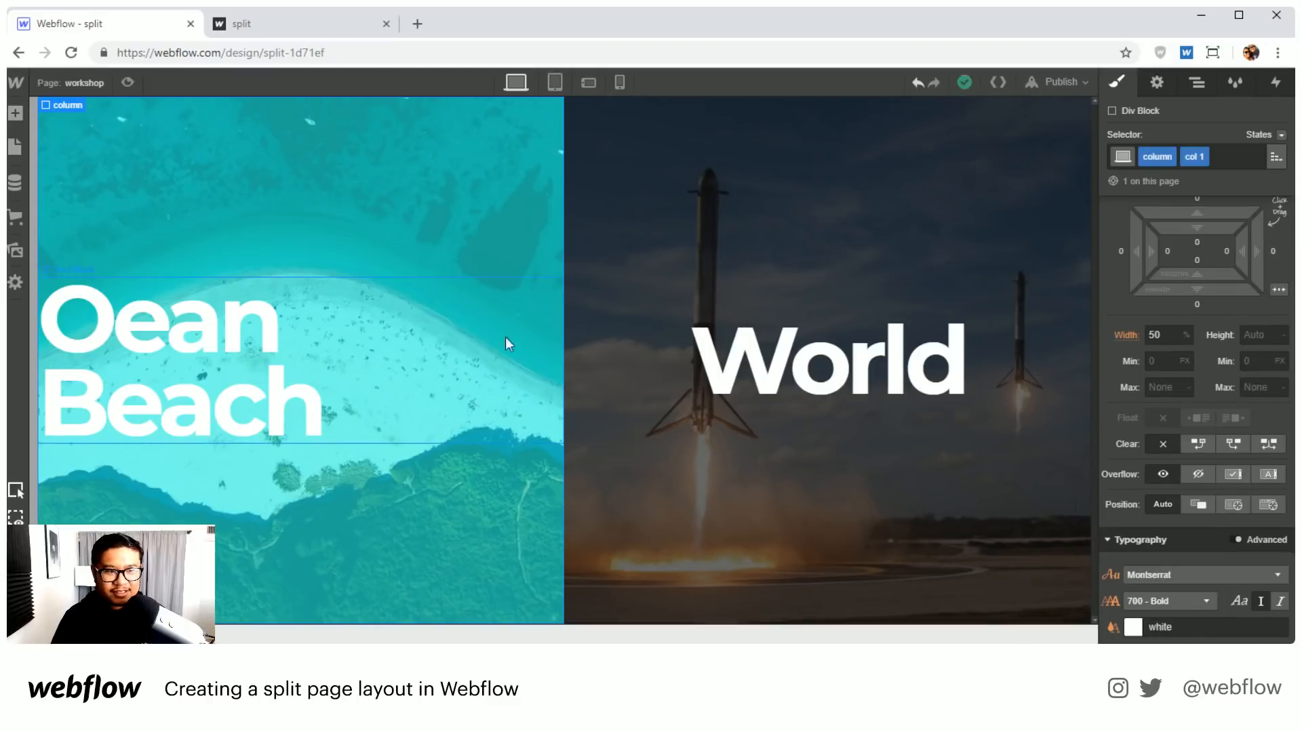
click(312, 316)
double_click(312, 316)
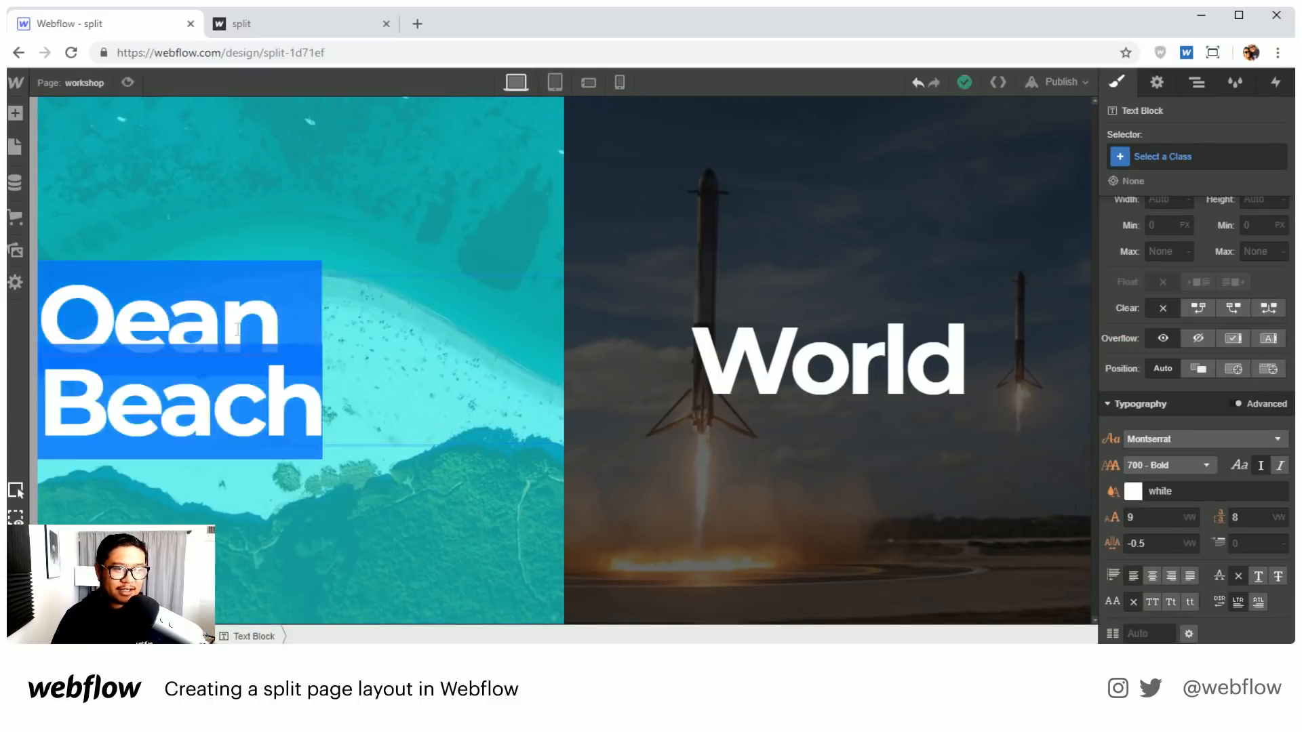
click(237, 329)
key(ctrl+a)
click(237, 329)
key(ctrl+a)
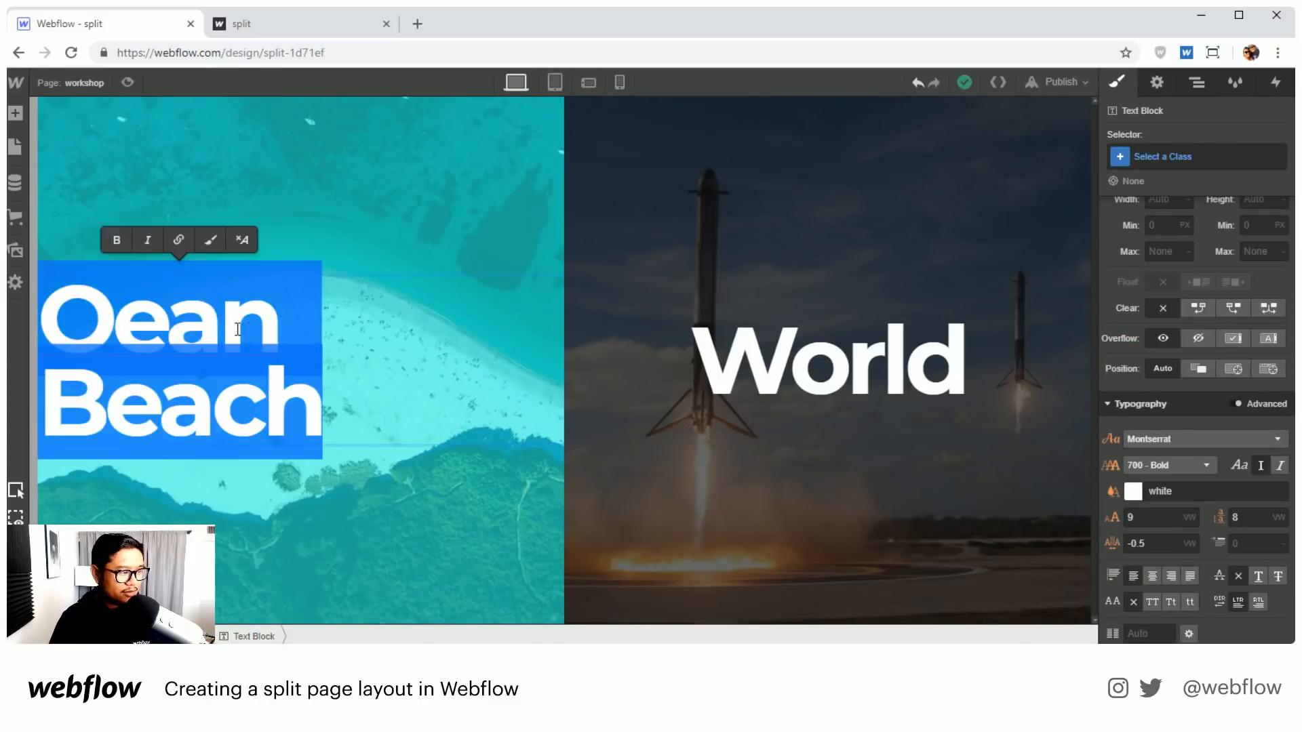
text(Something)
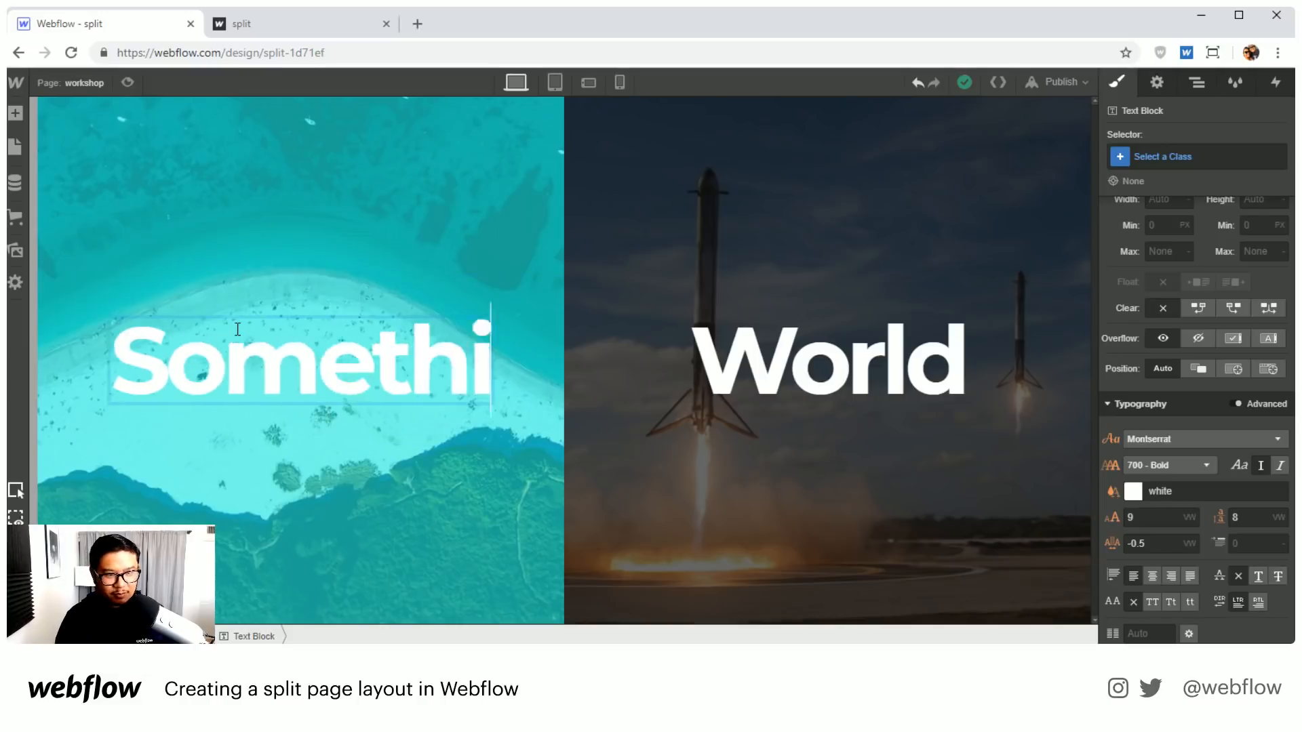
click(126, 81)
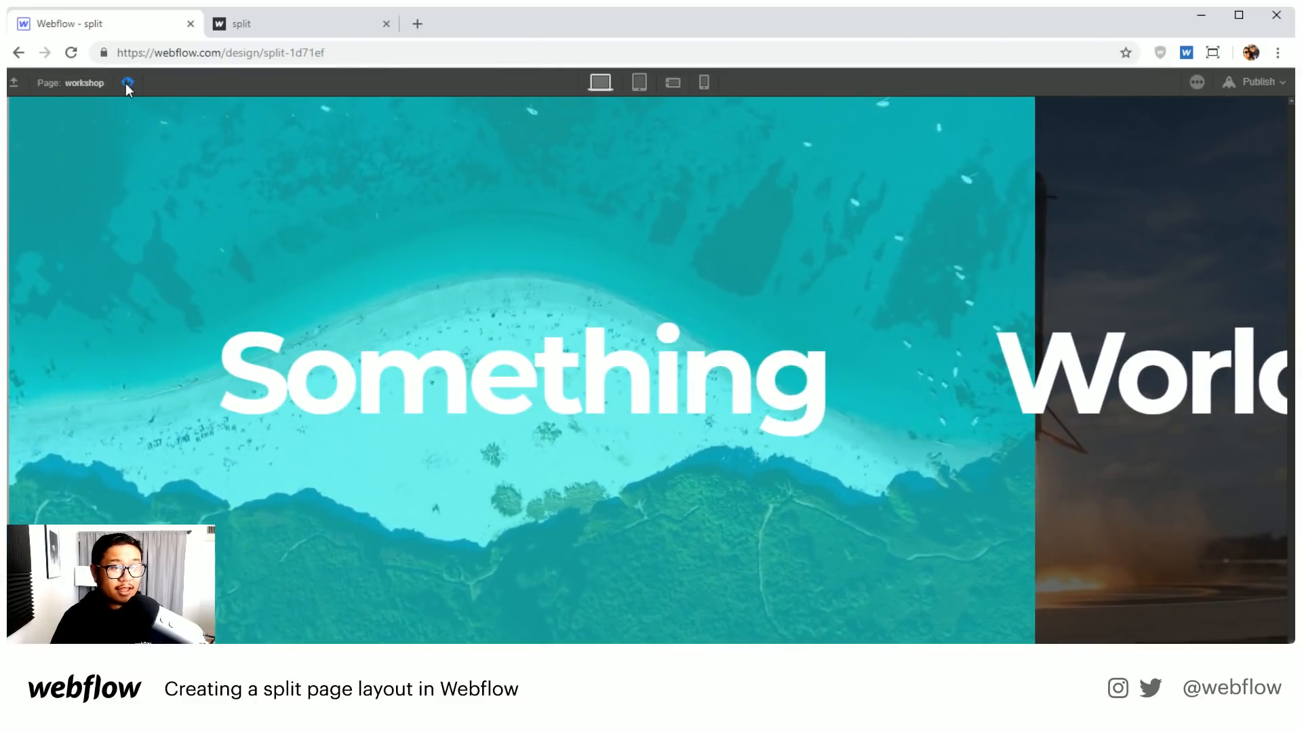
click(126, 83)
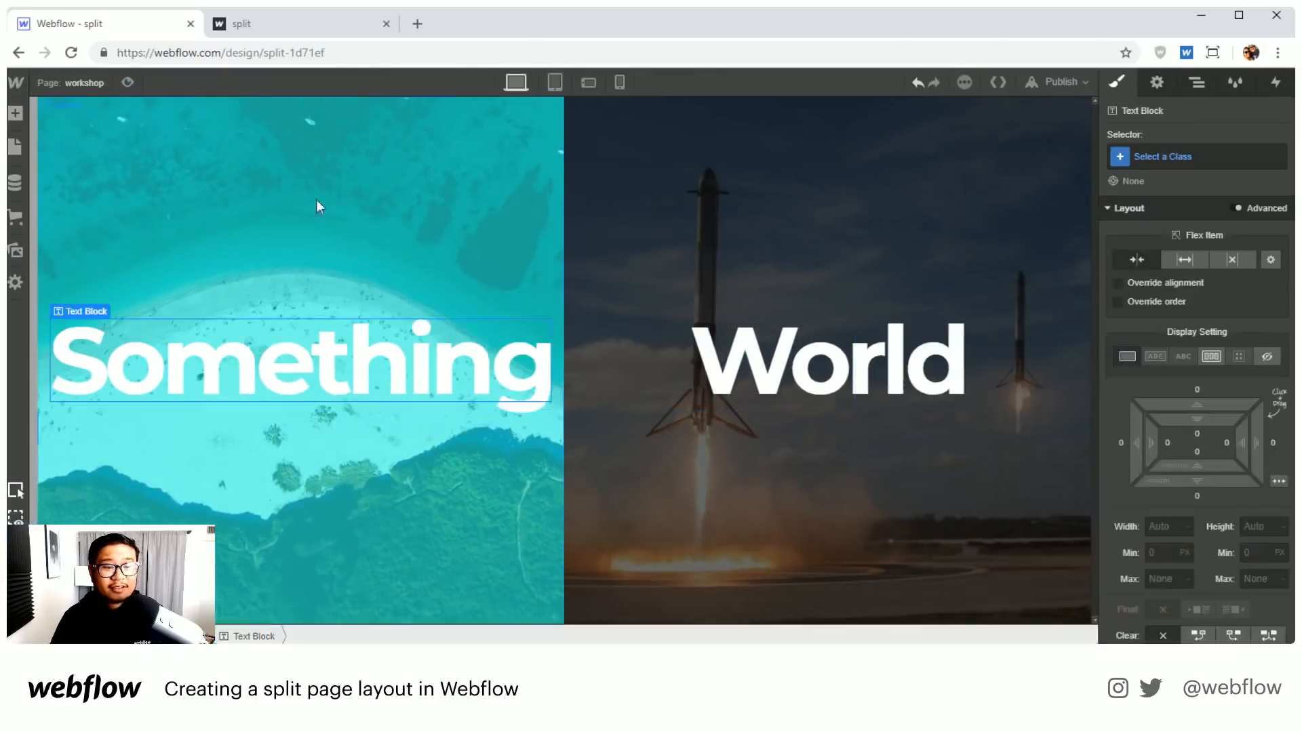
Step: Change the left column's text to "Hello" and select the column
double_click(397, 362)
text(Hello)
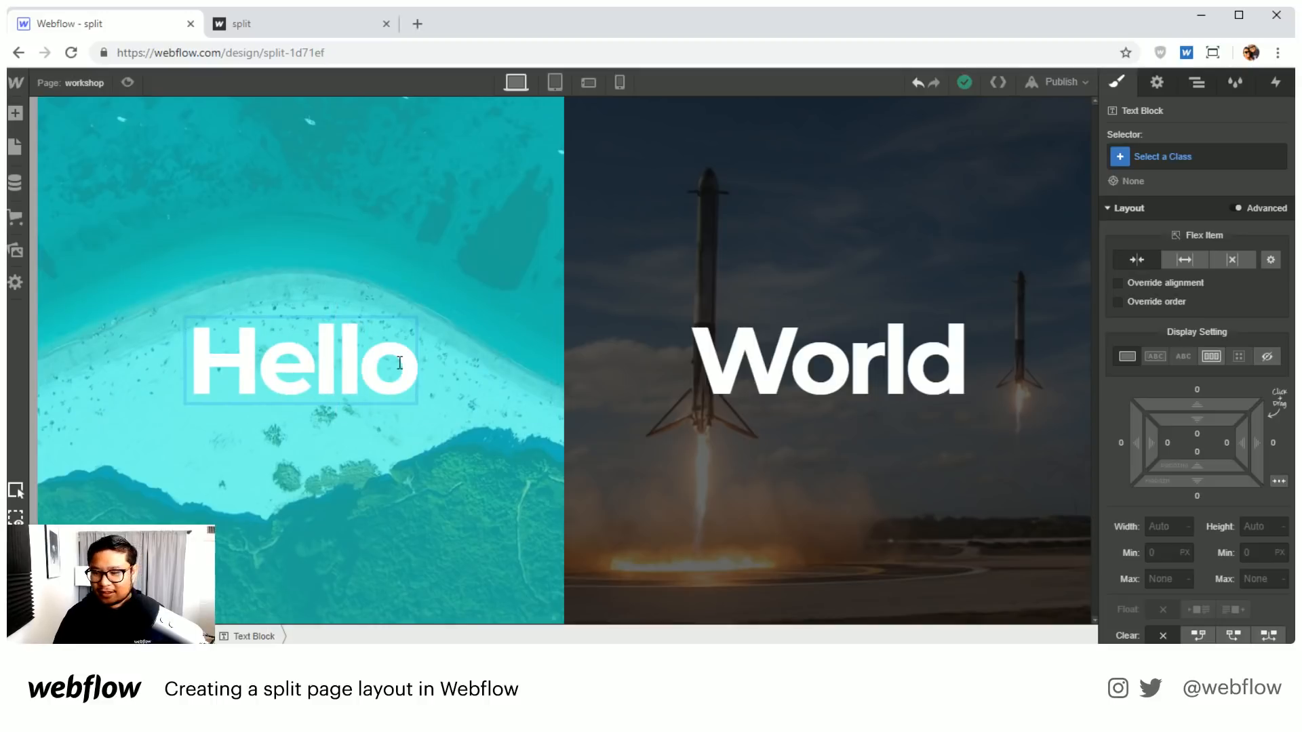
key(Escape)
click(422, 251)
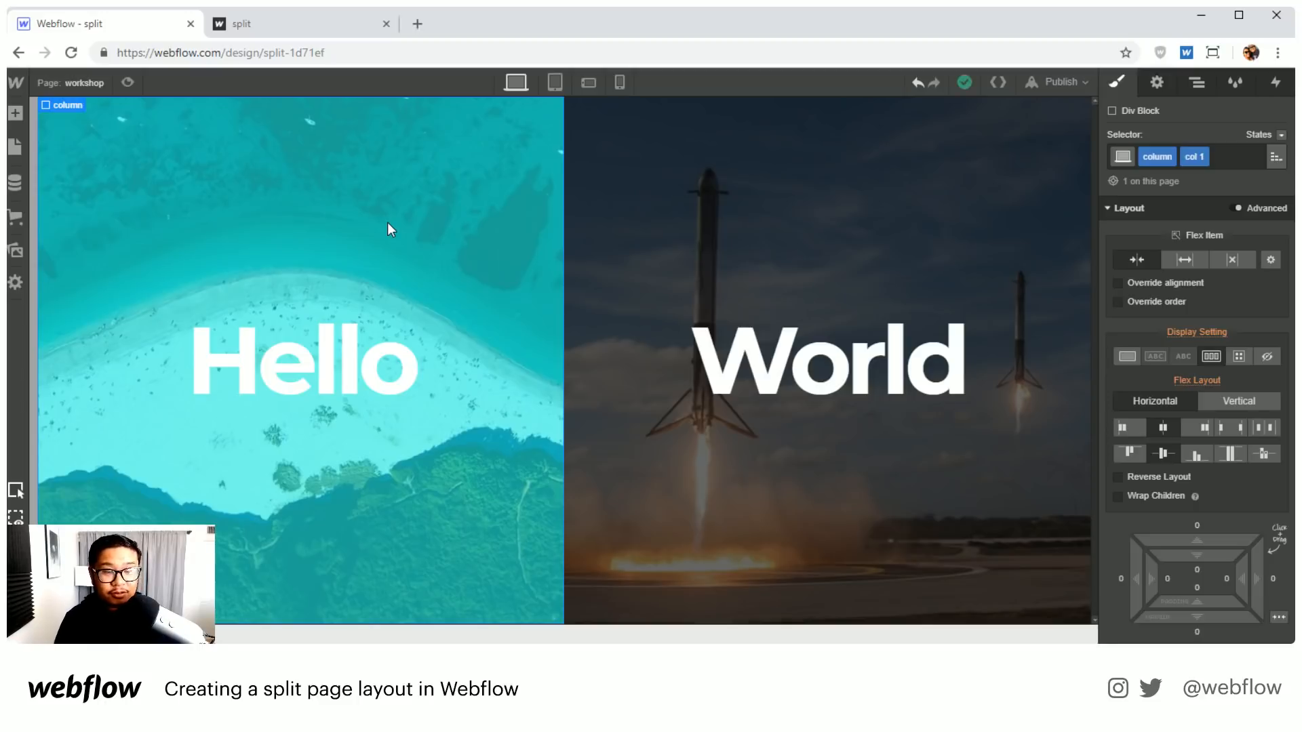
Step: Open the stream page and preview its before-and-after image comparison
click(67, 82)
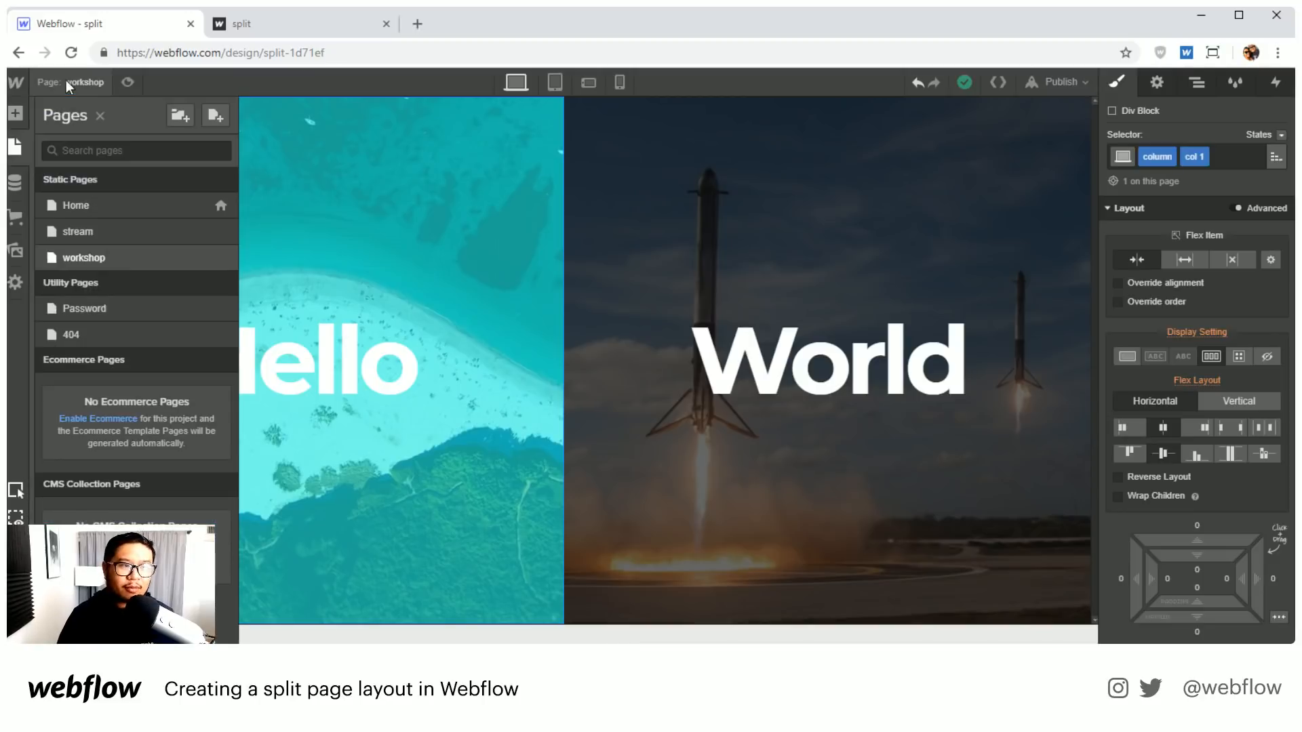
click(90, 233)
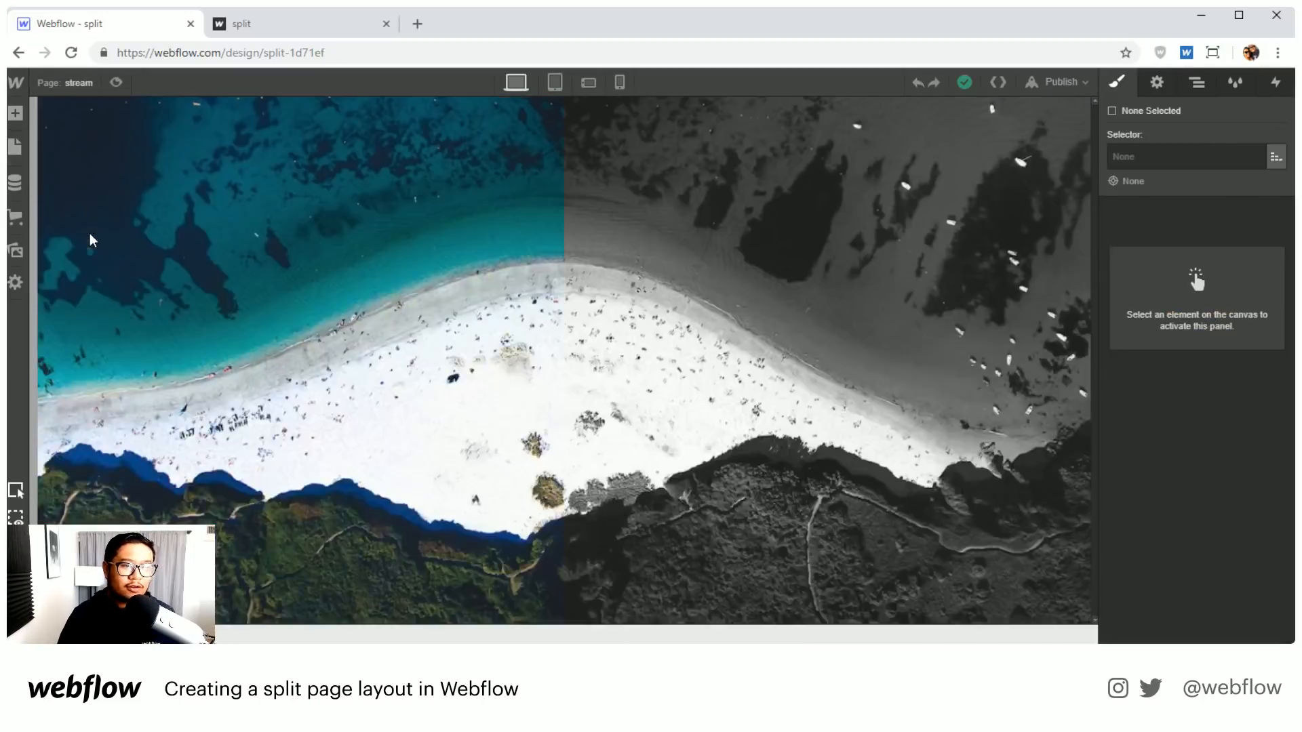
click(112, 86)
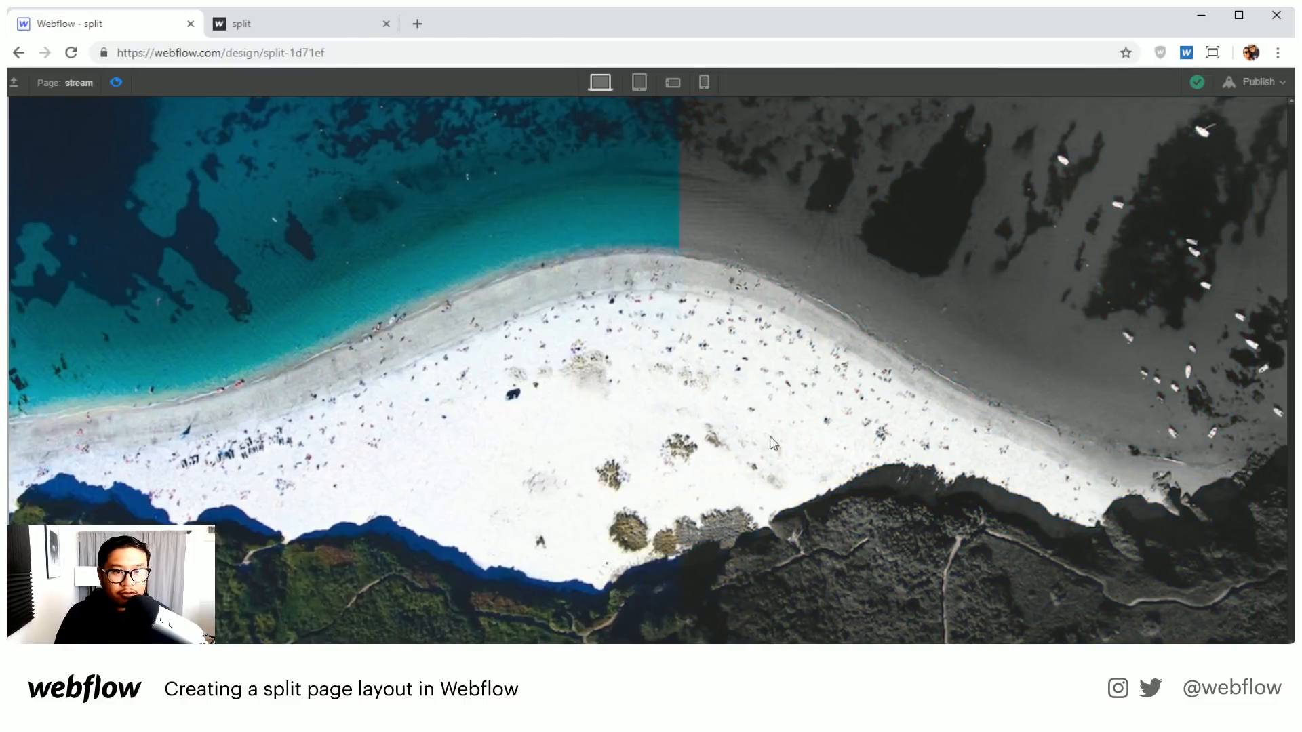
click(116, 82)
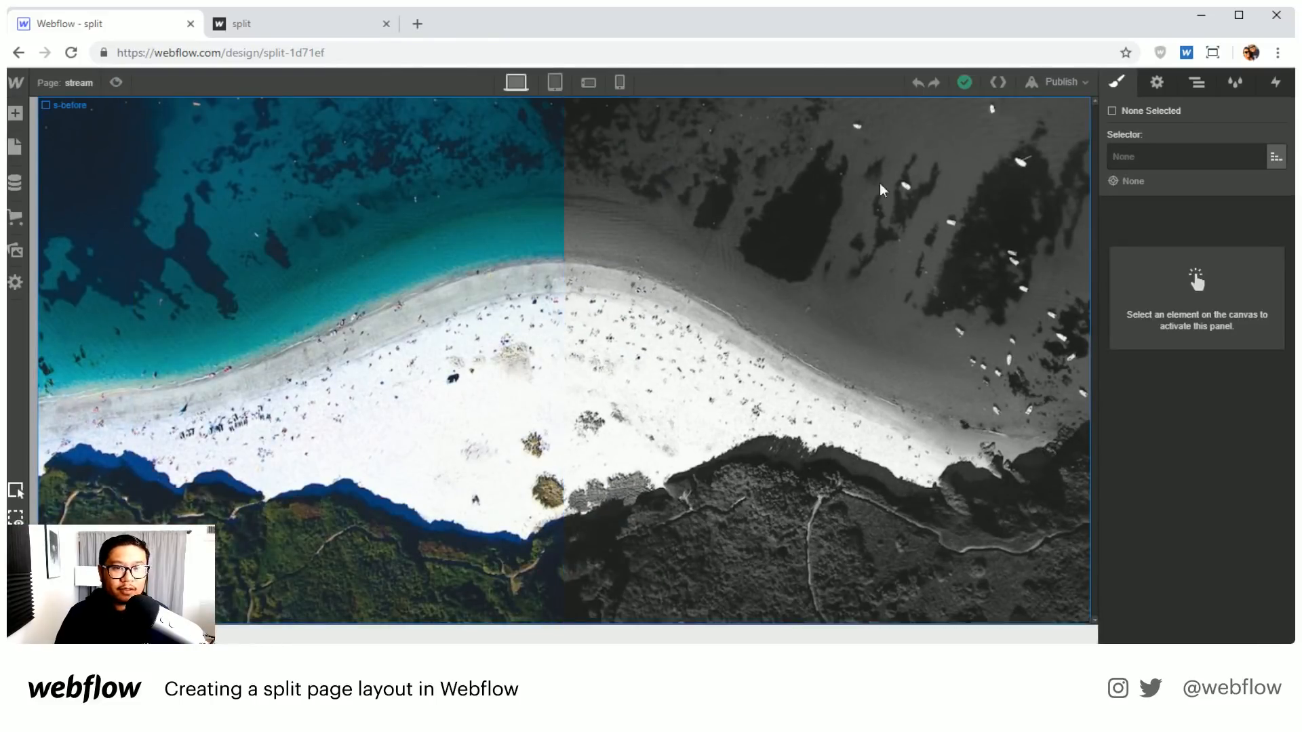
Step: Create a new page named "comparison"
click(15, 147)
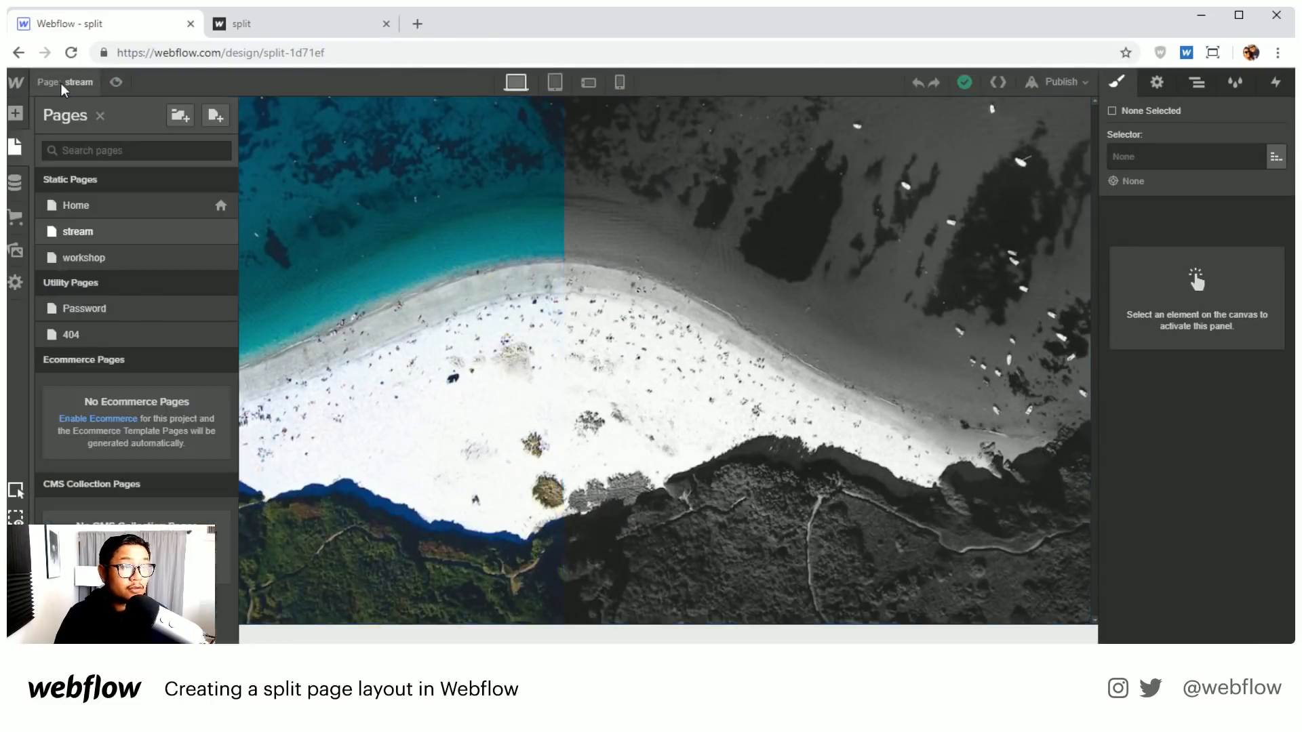
click(216, 115)
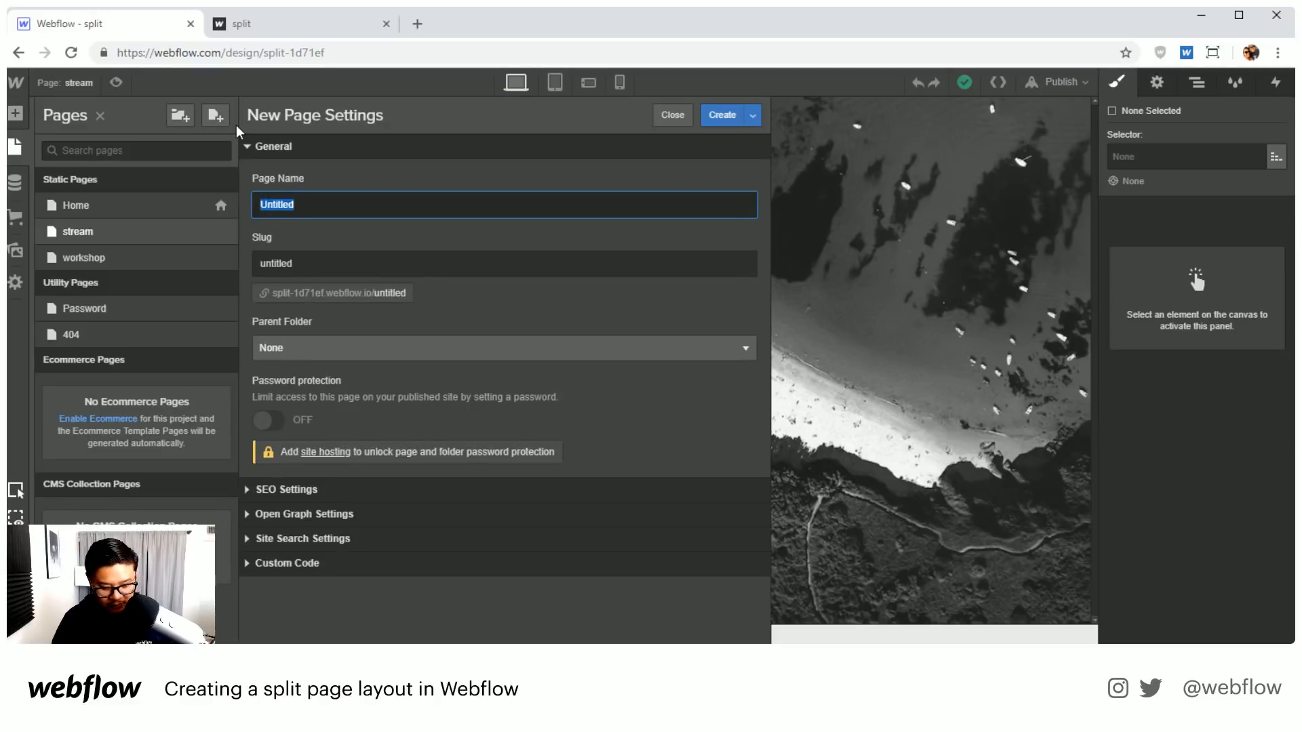
text(comparison)
key(Return)
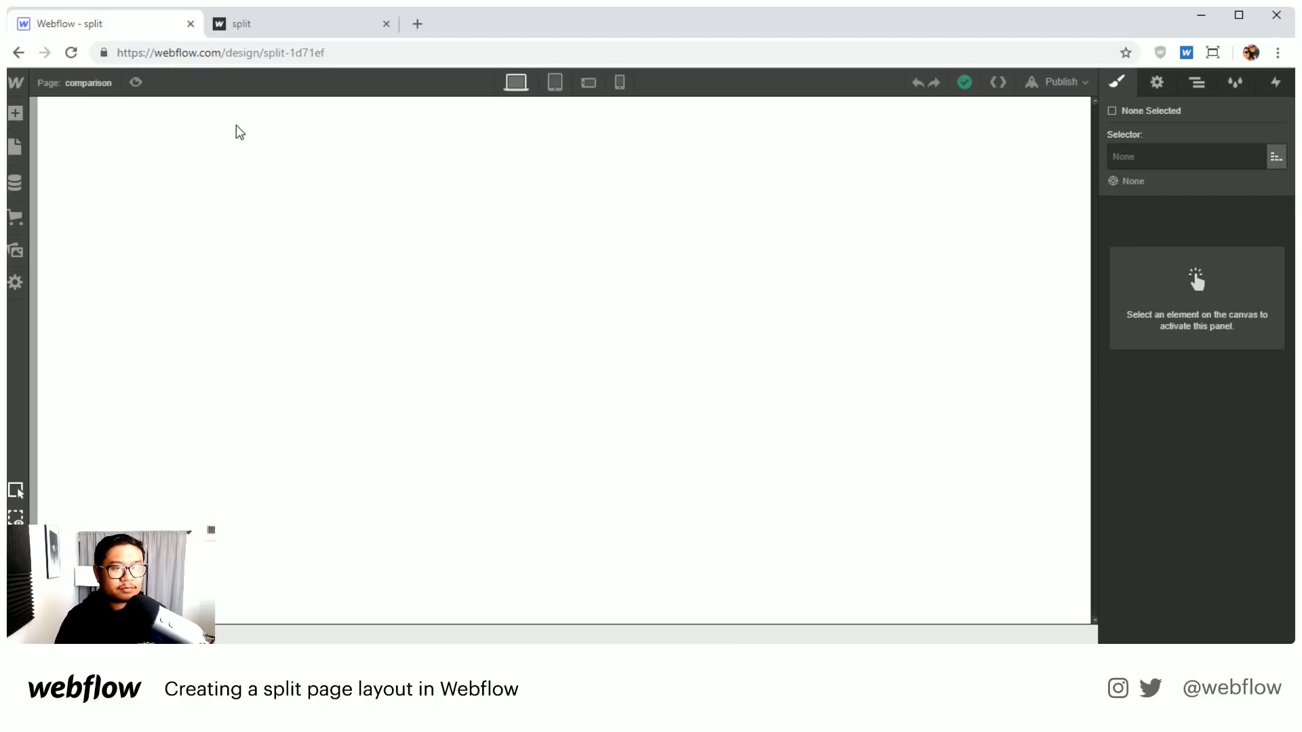
Step: Add a Section to the blank comparison page and assign it the existing wrapper class
click(556, 250)
key(a)
drag(68, 224, 364, 259)
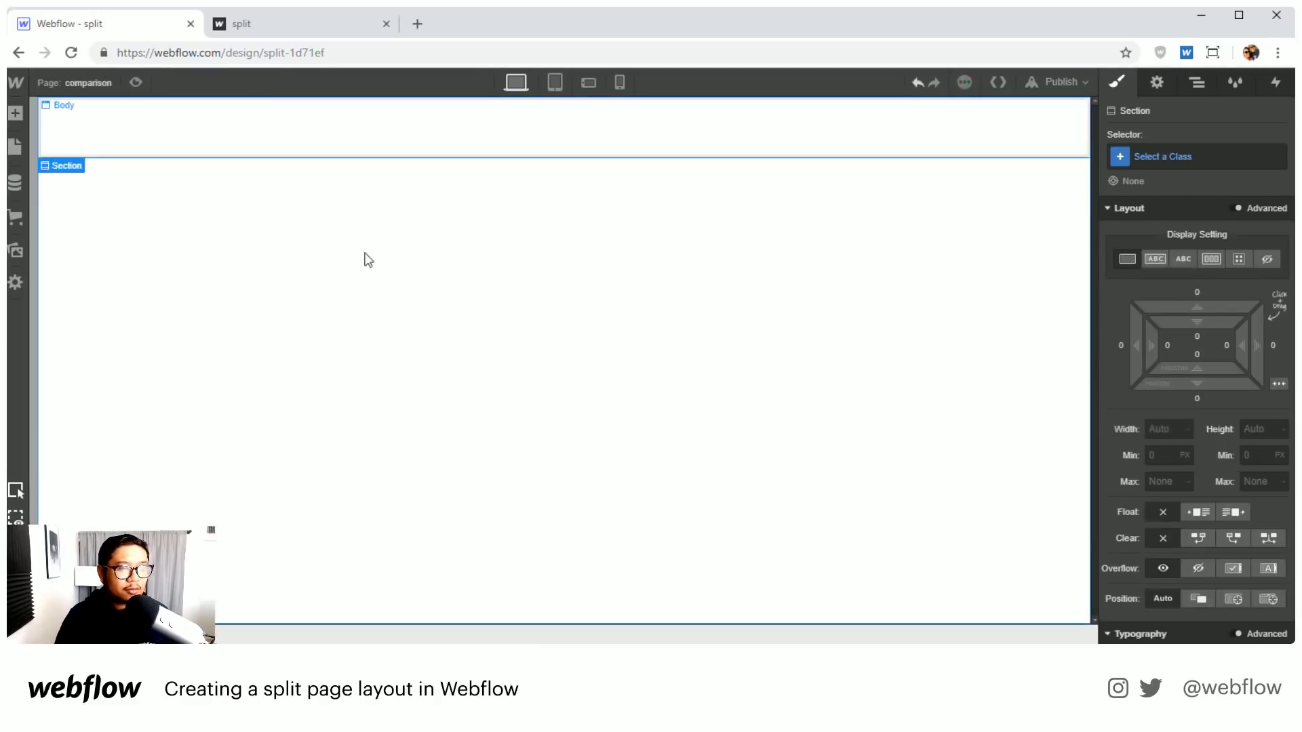
click(1185, 156)
text(wrapper)
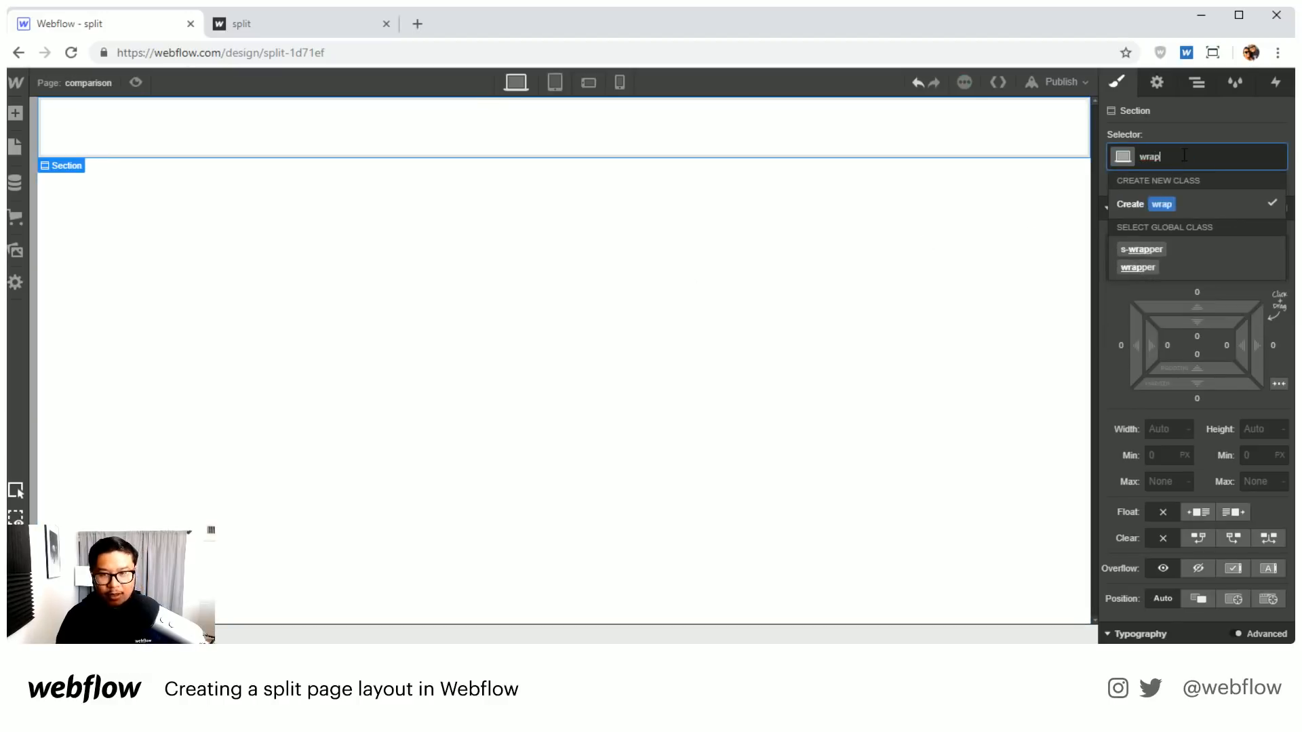
key(Return)
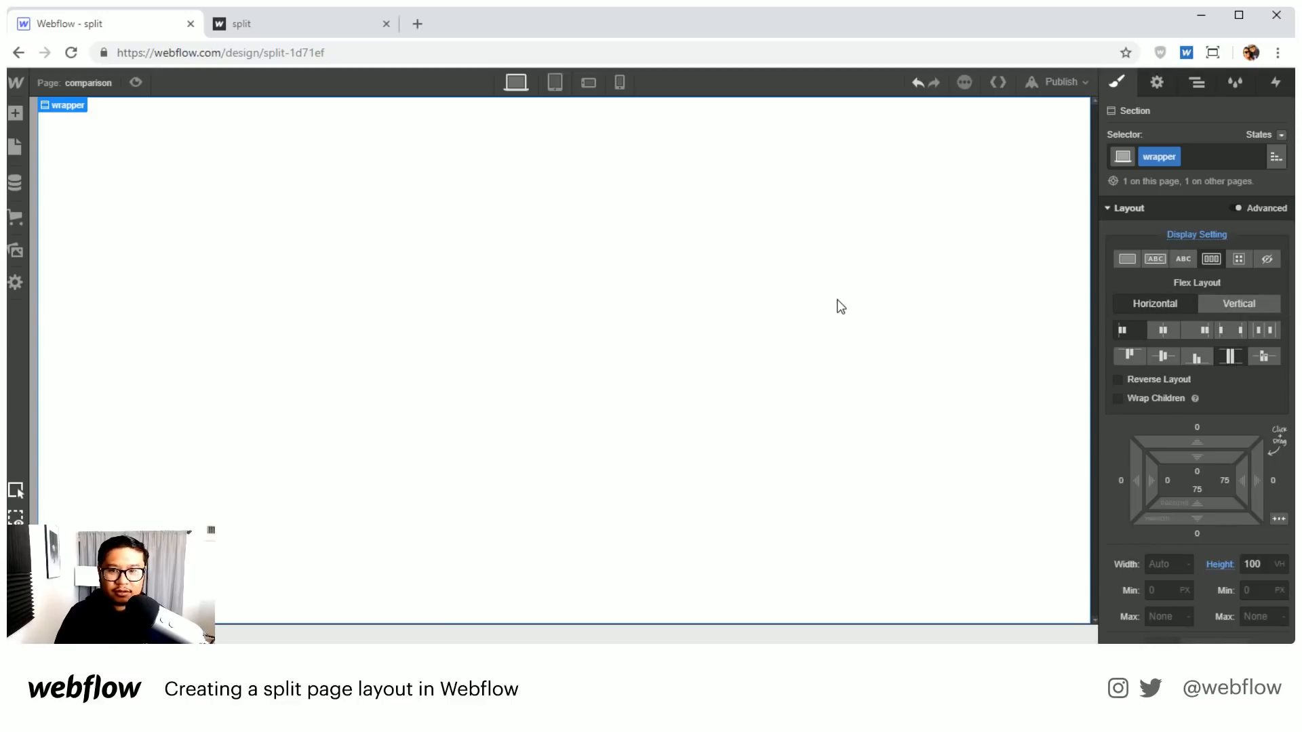
click(1174, 156)
click(1158, 201)
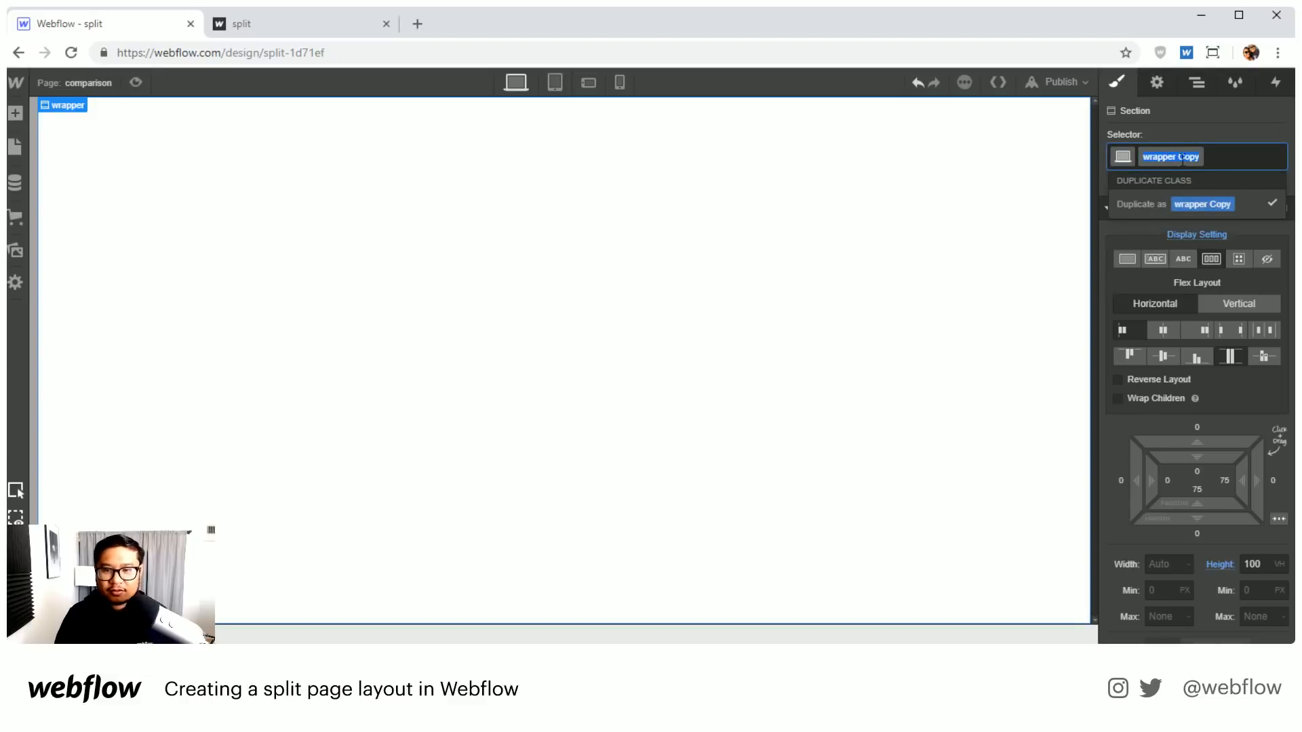
key(Right)
key(ctrl+BackSpace)
key(BackSpace)
key(alt+Left)
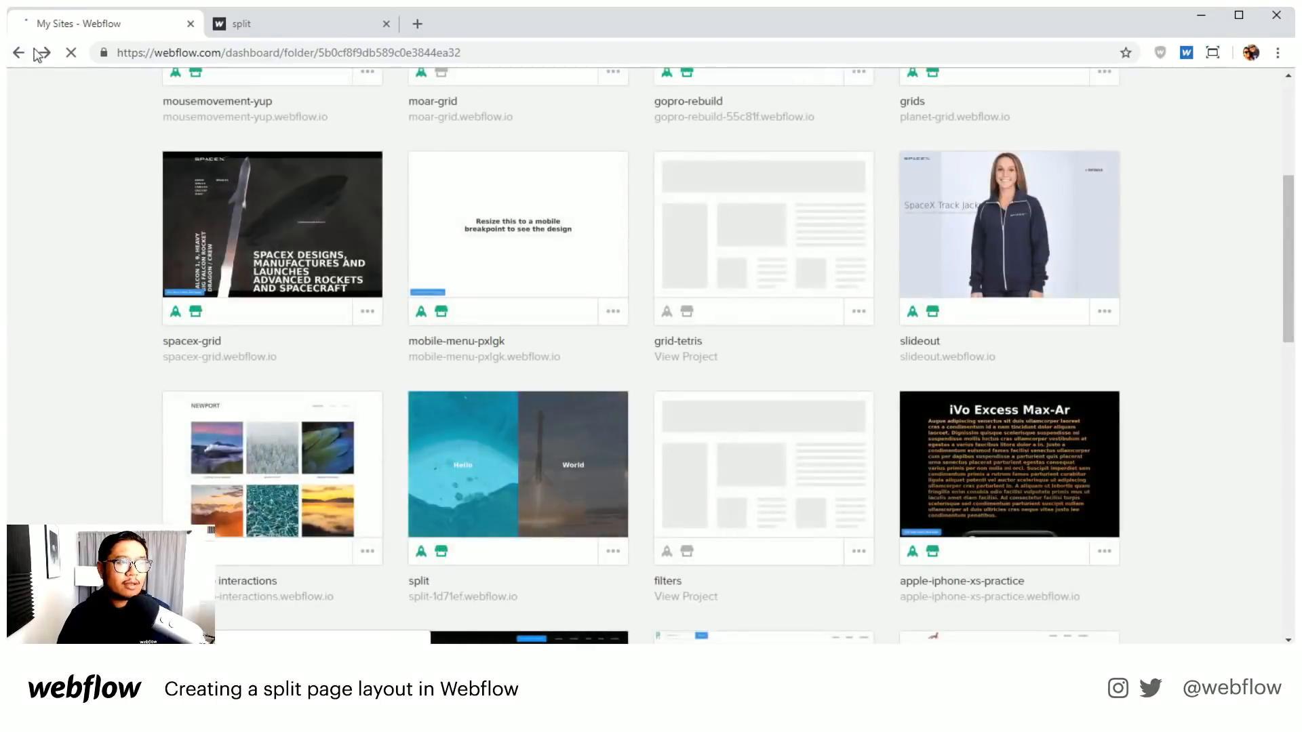
Step: Return from the site dashboard to the split project's designer and open the comparison page
click(43, 53)
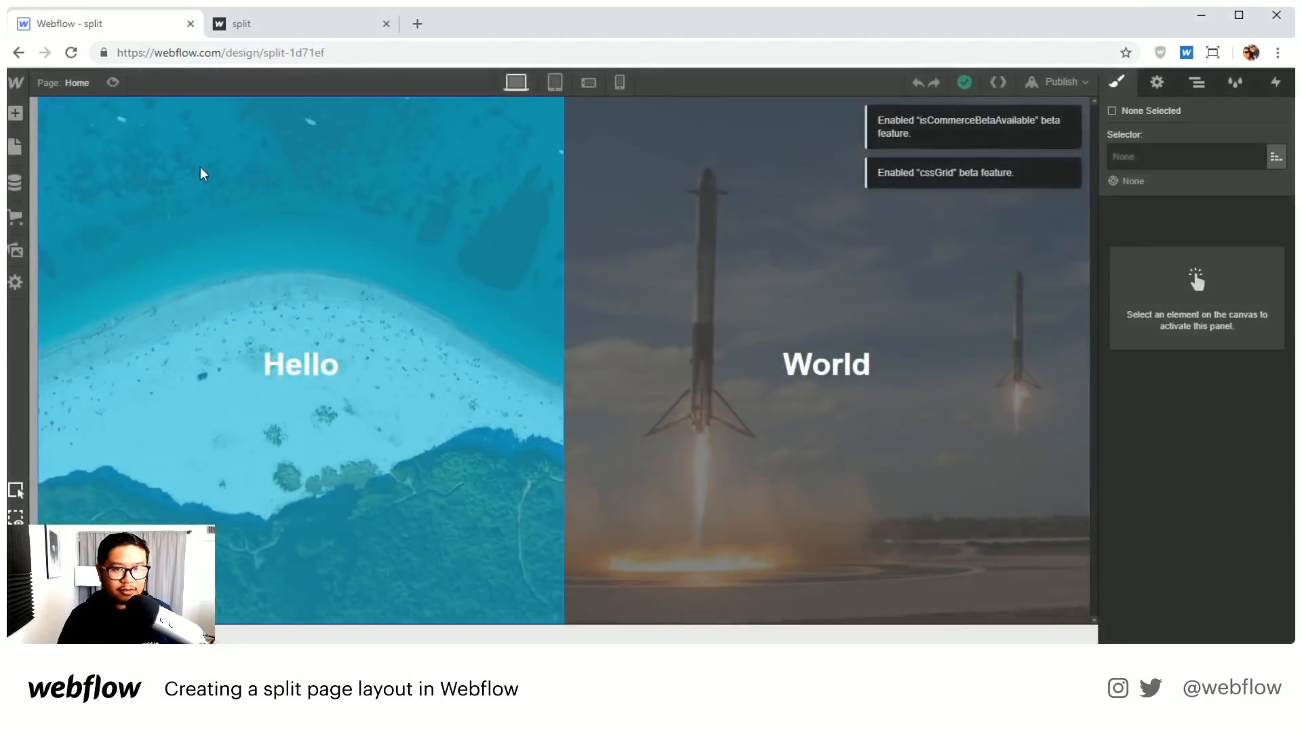
click(92, 84)
click(105, 285)
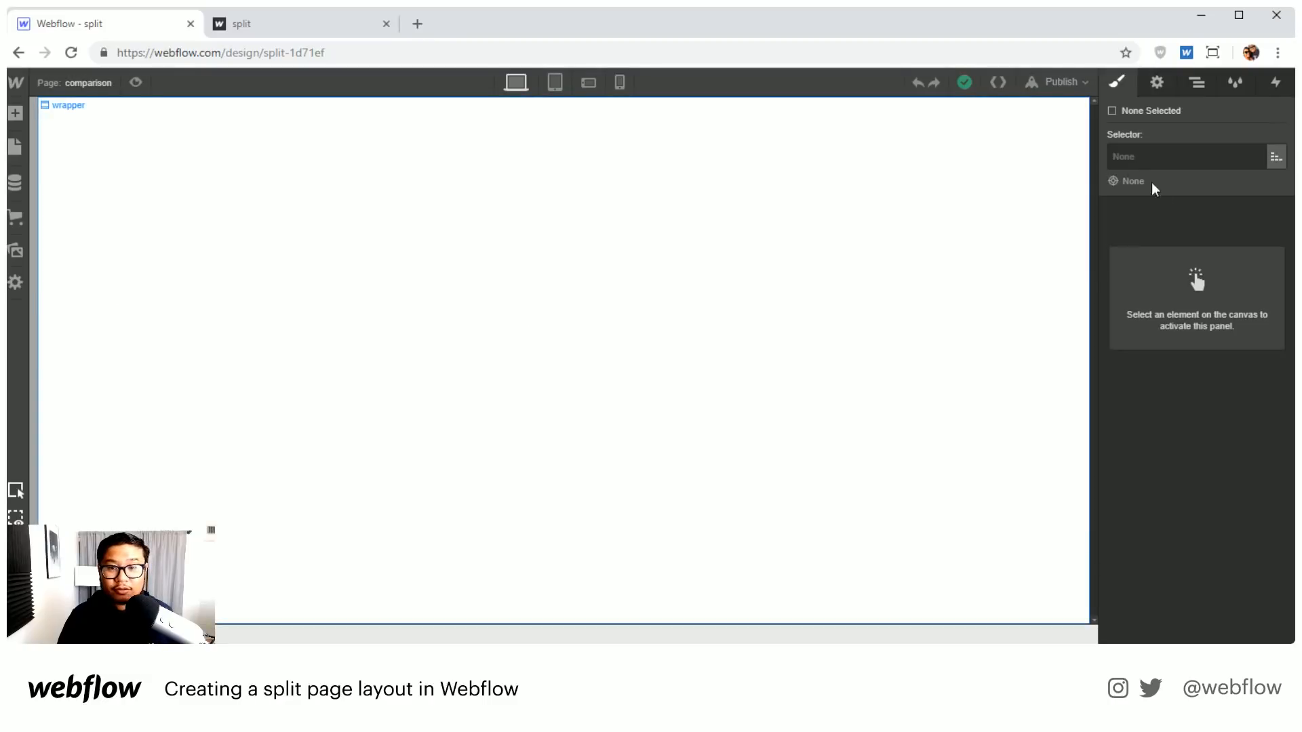
Step: Duplicate the section's wrapper class as "comparison wrapper"
click(779, 214)
click(1172, 158)
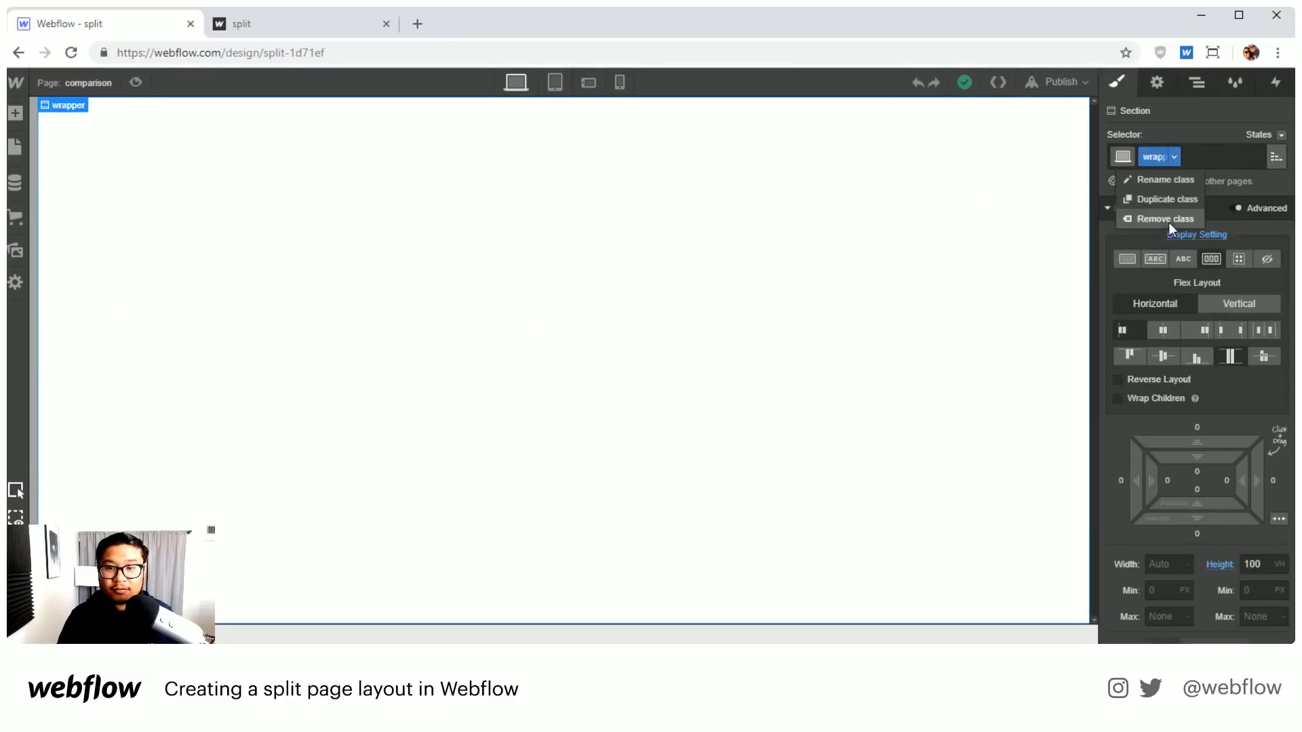
click(1167, 204)
key(BackSpace)
key(BackSpace)
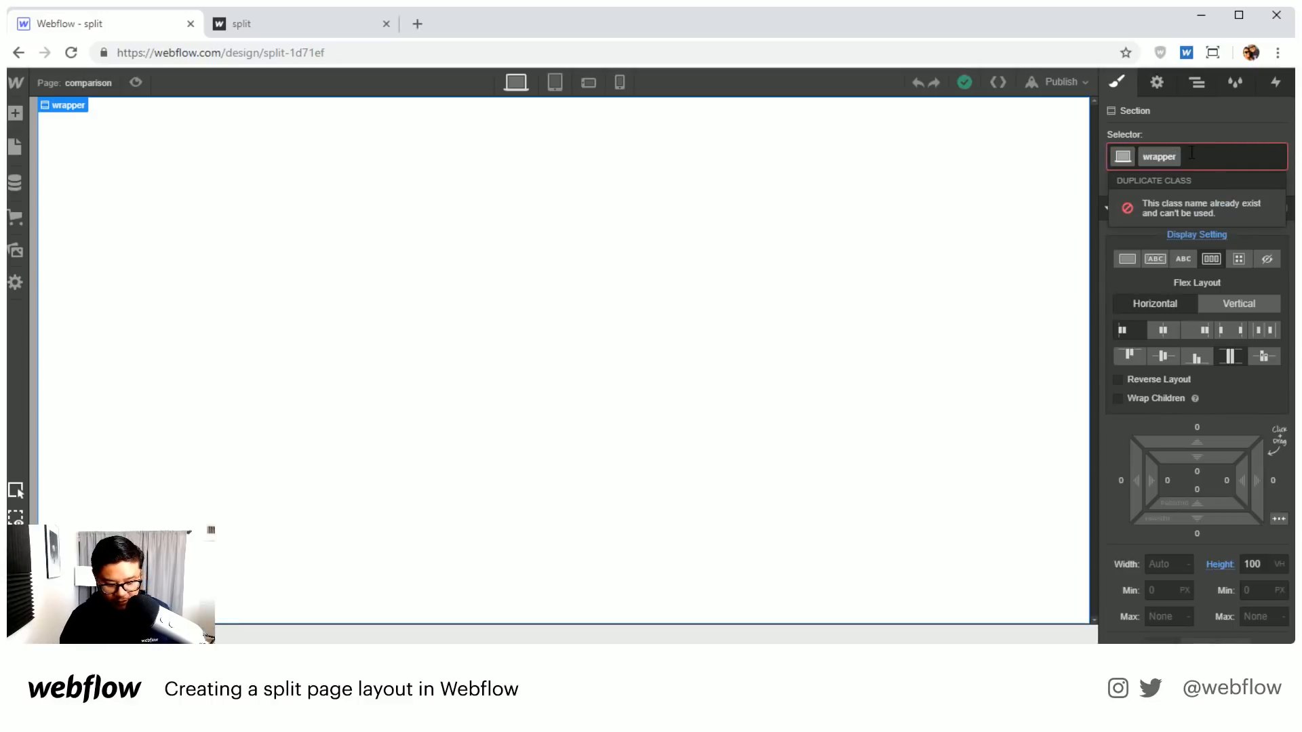
text(comparison)
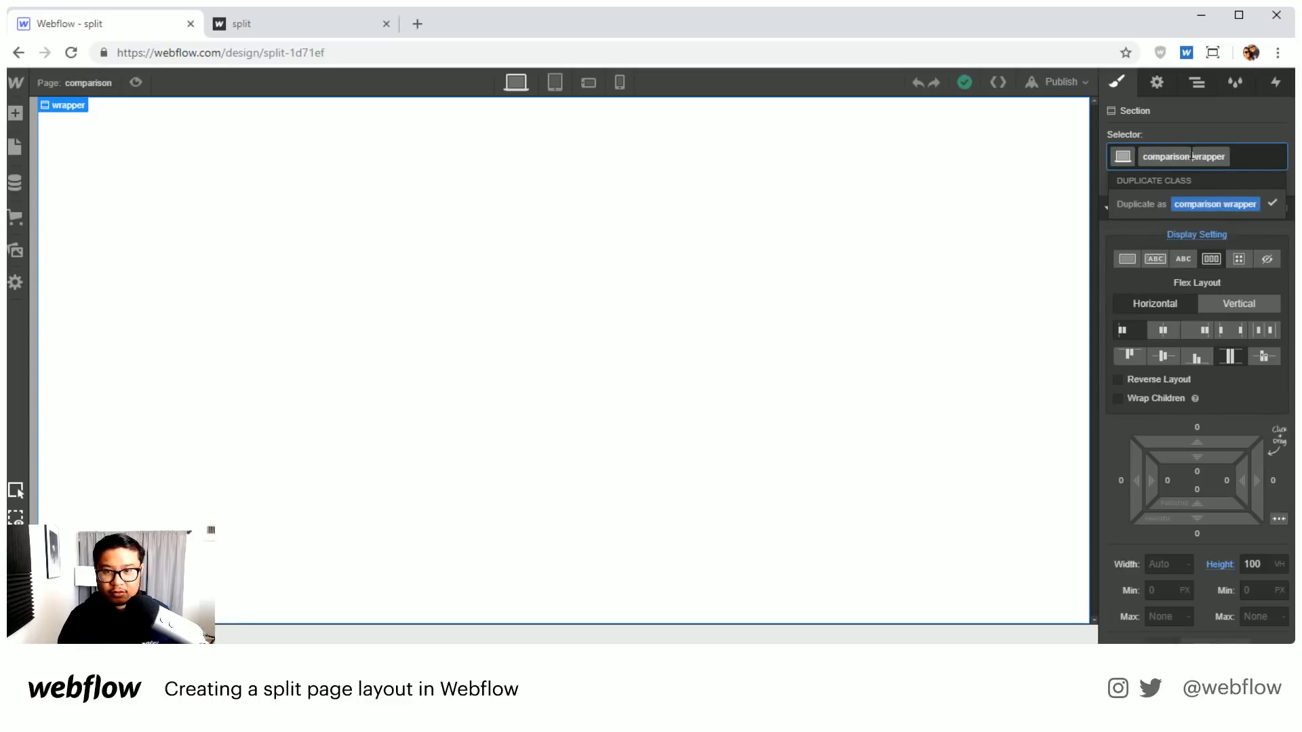
key(Return)
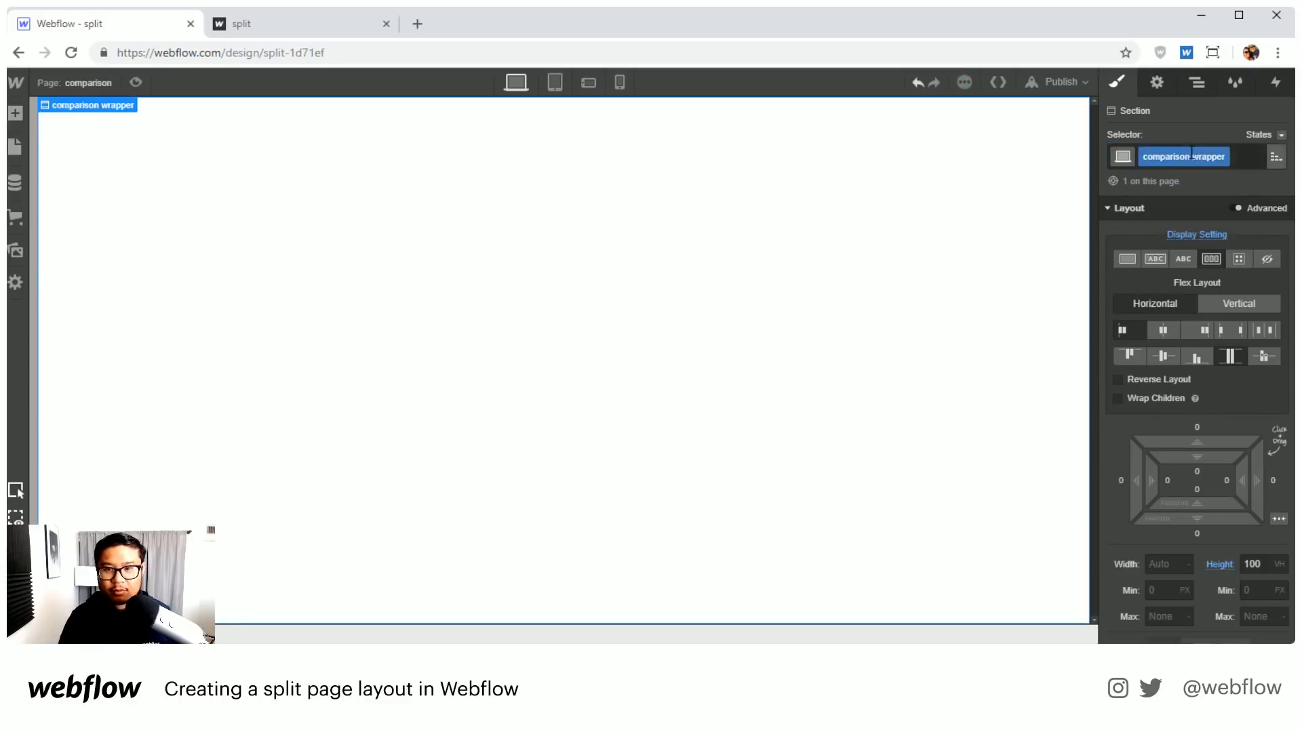
Step: Reset the comparison wrapper's display setting and set its position to relative
click(1206, 235)
click(1206, 266)
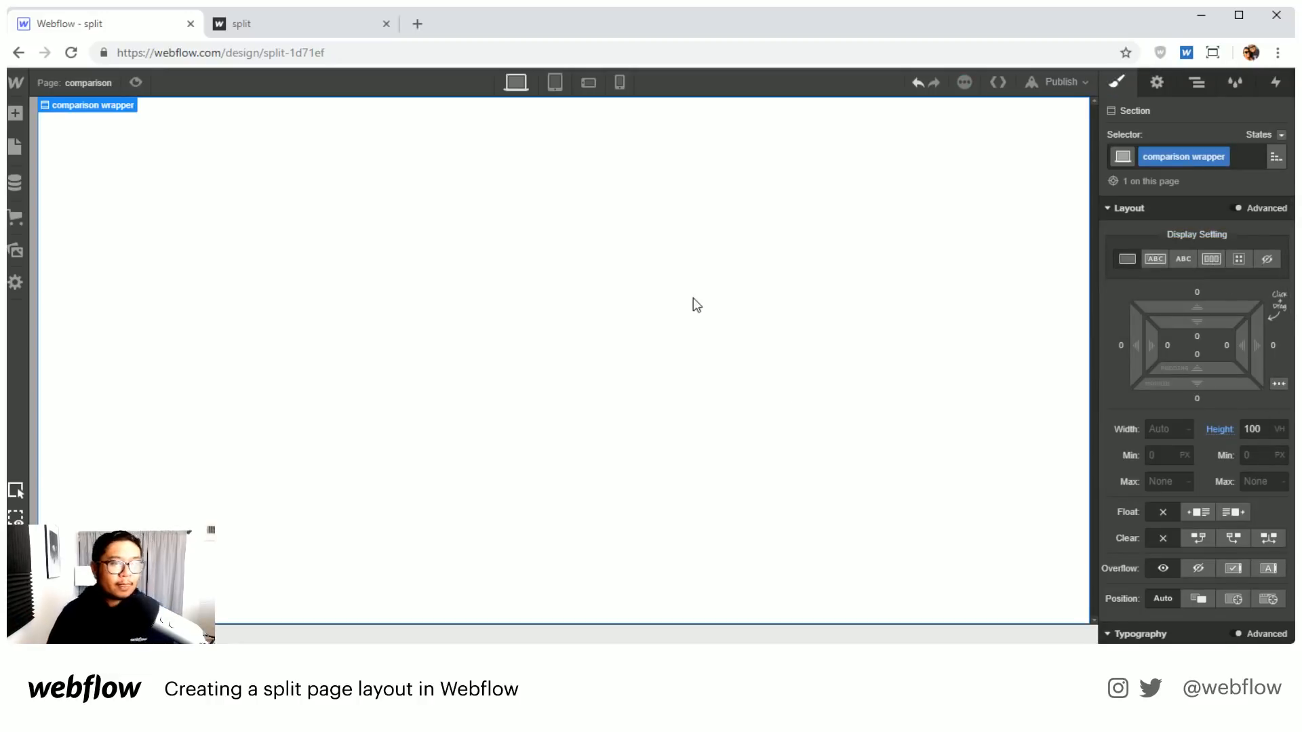
click(1189, 600)
Step: Add a Div Block inside the comparison wrapper and give it a new class named "before"
key(a)
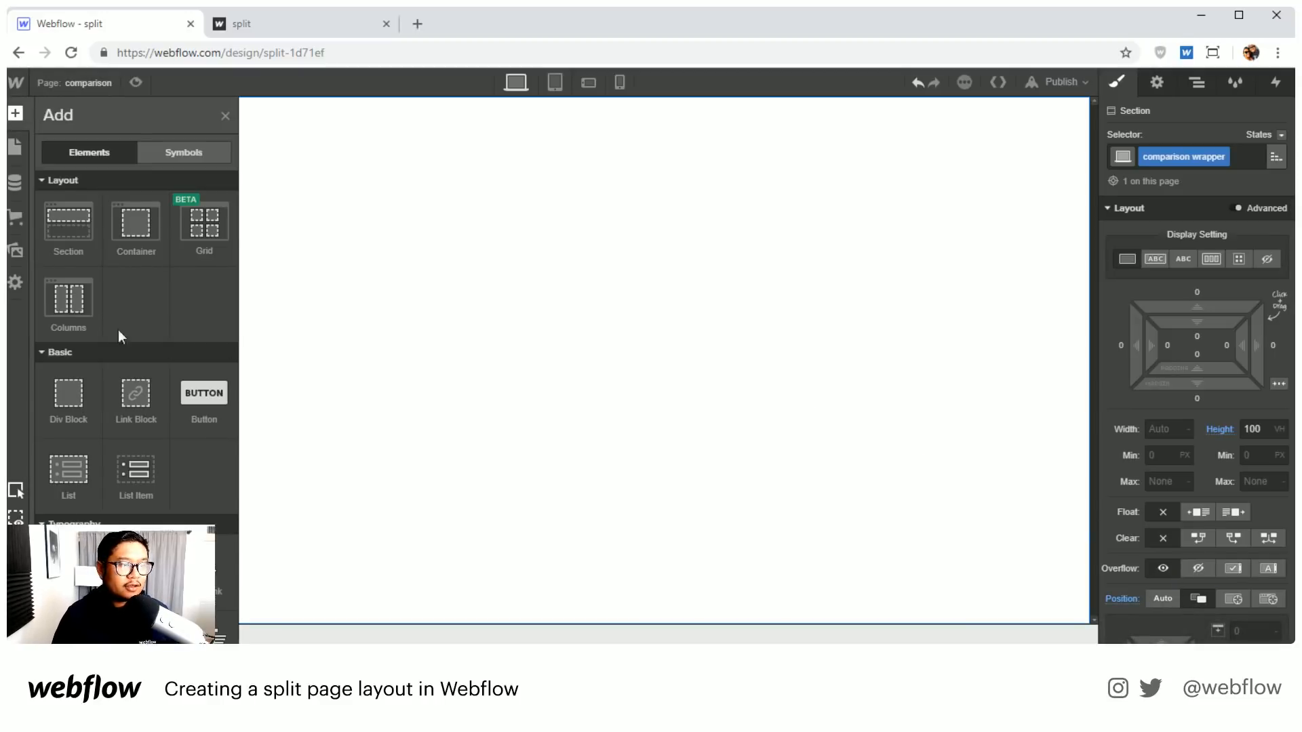
drag(68, 393, 474, 380)
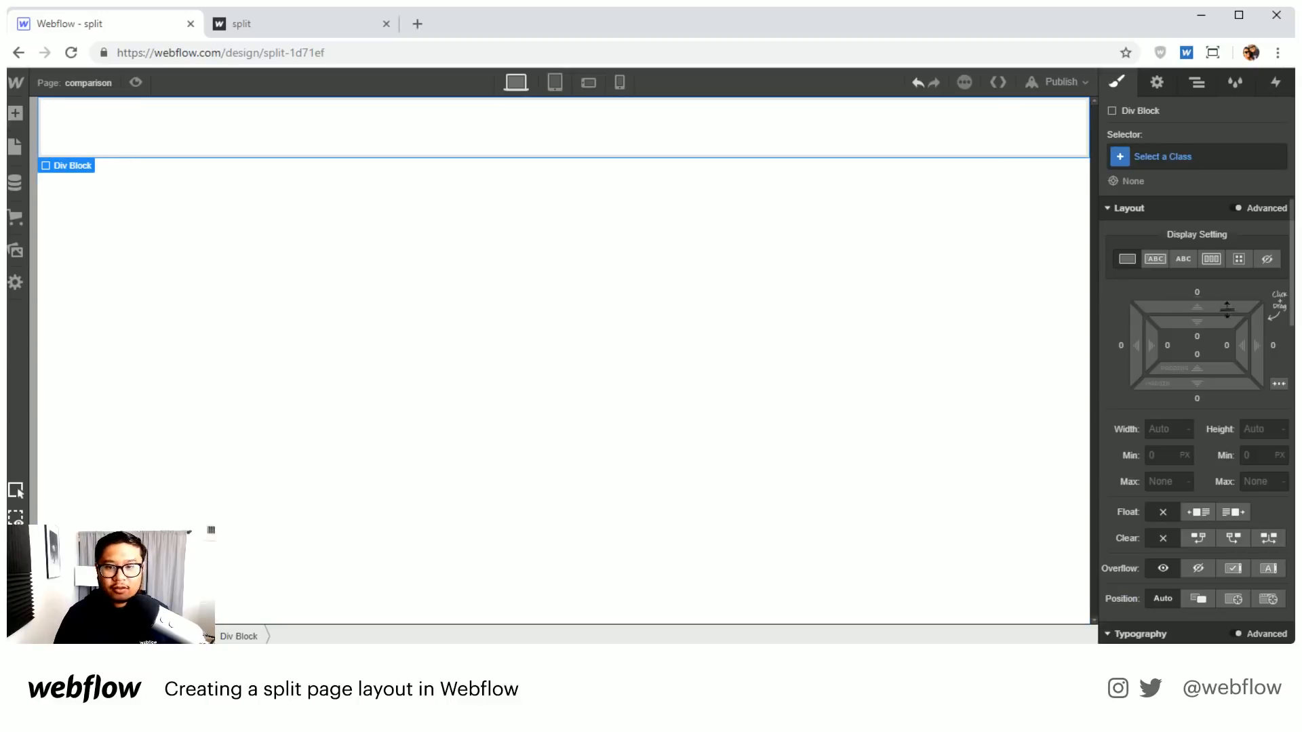
click(1184, 149)
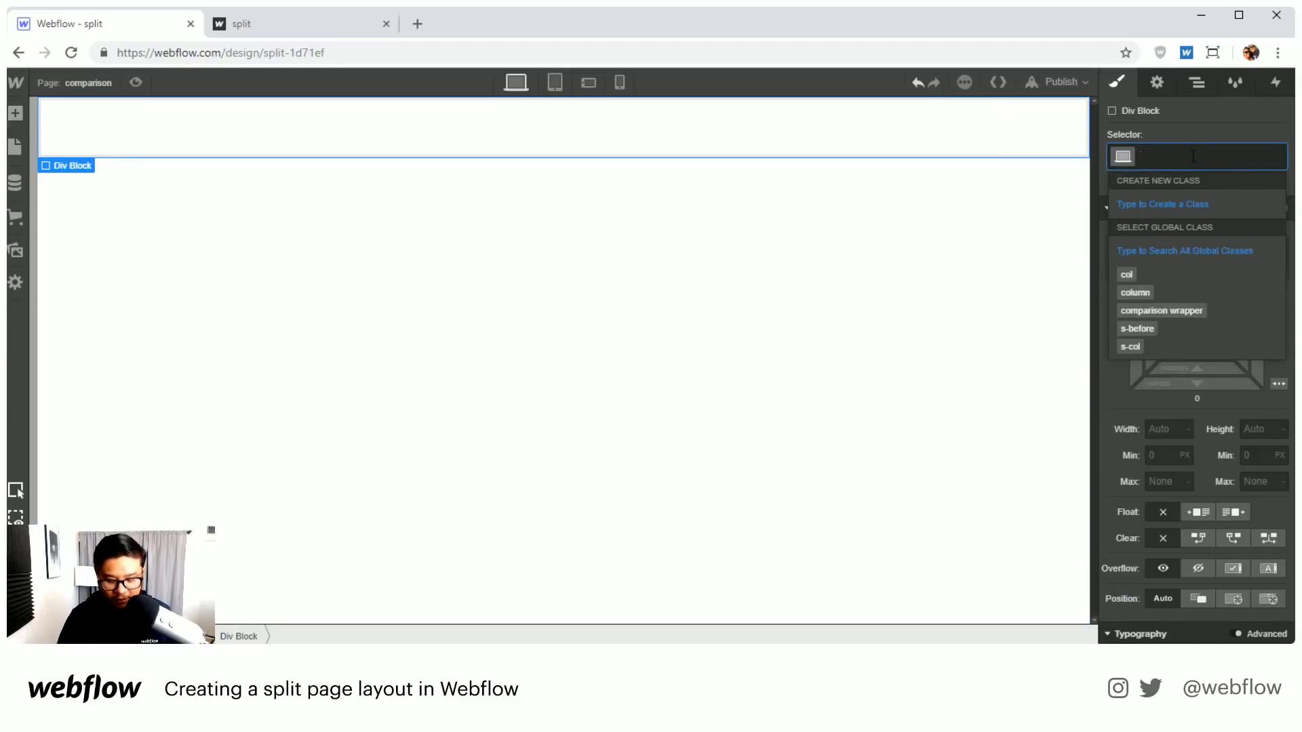
text(be)
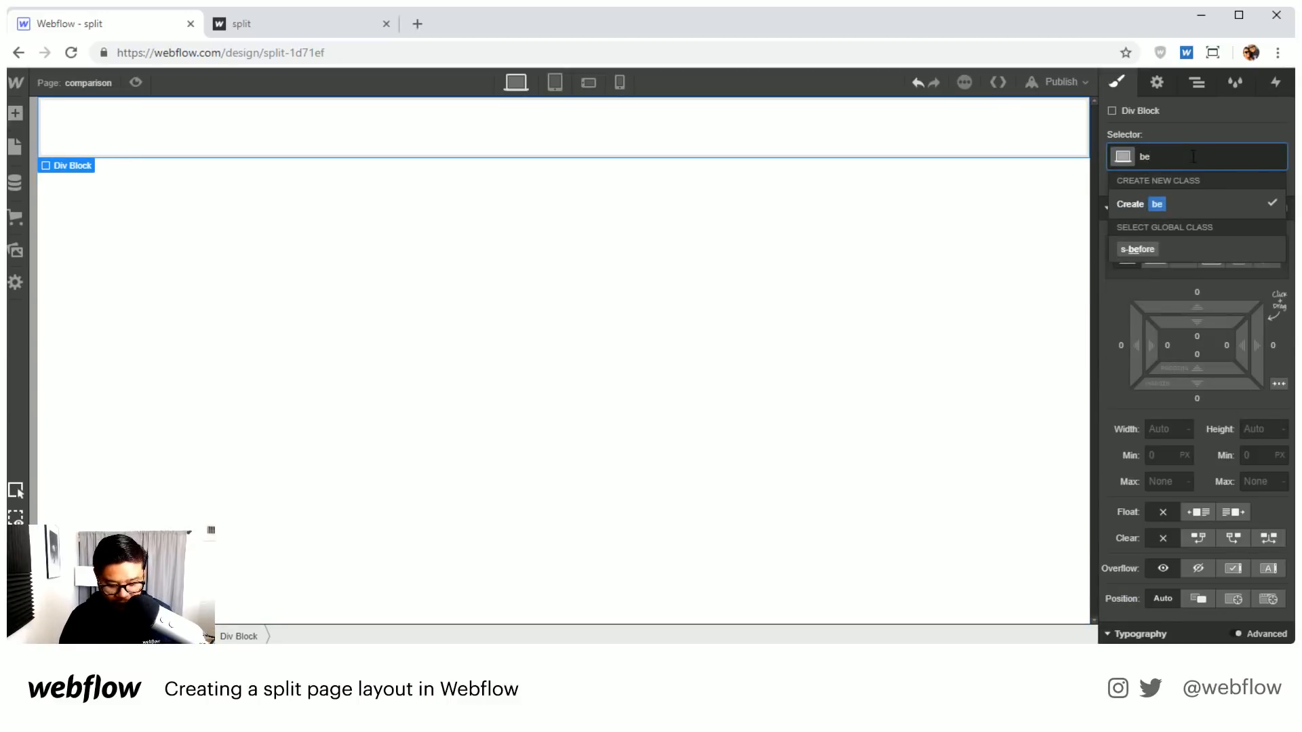
text(f)
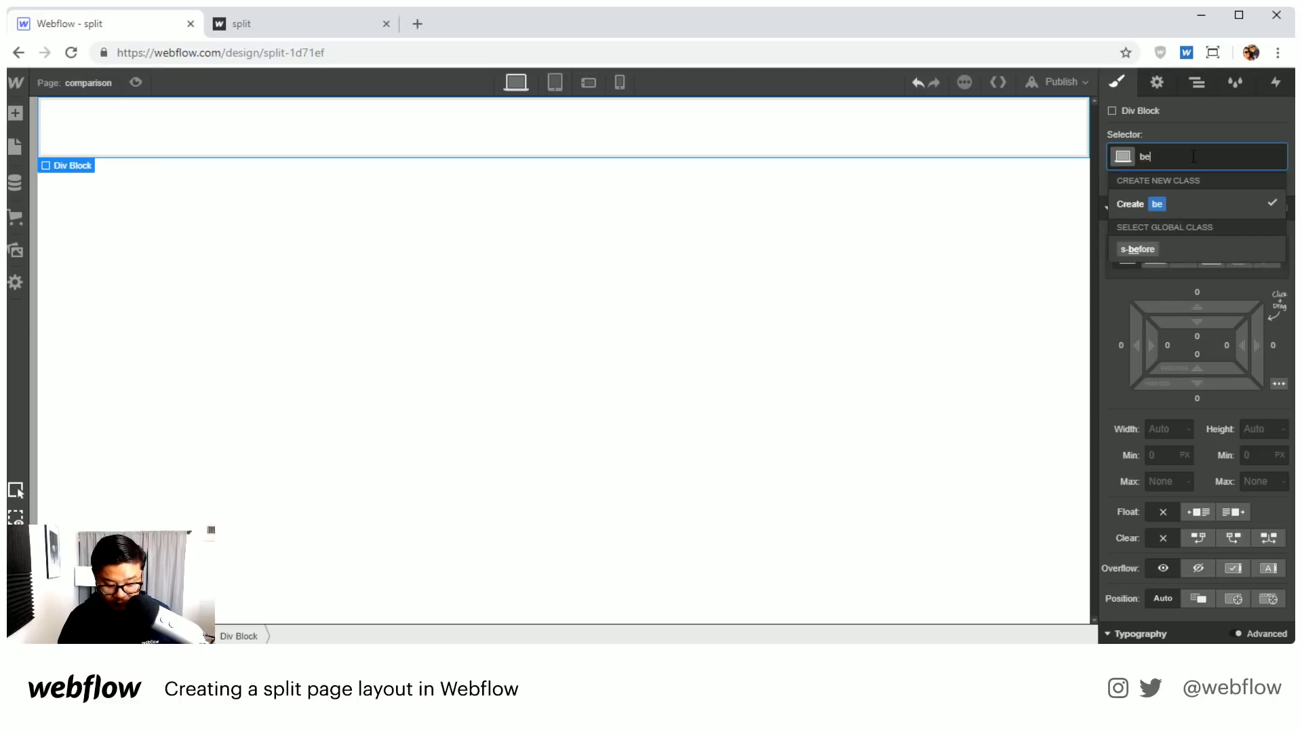
text(ore)
key(Return)
Step: Set the height of the "before" div block to 100 VH
click(1262, 430)
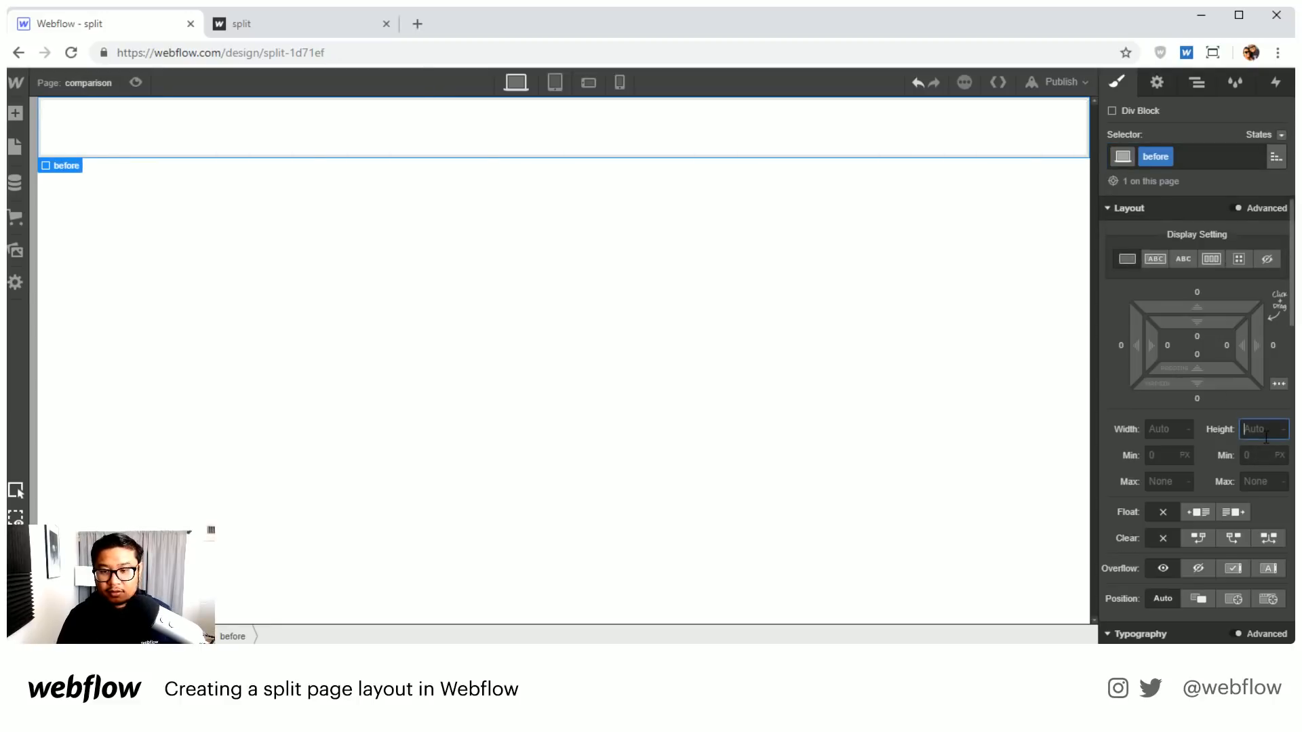
text(100vh)
key(Return)
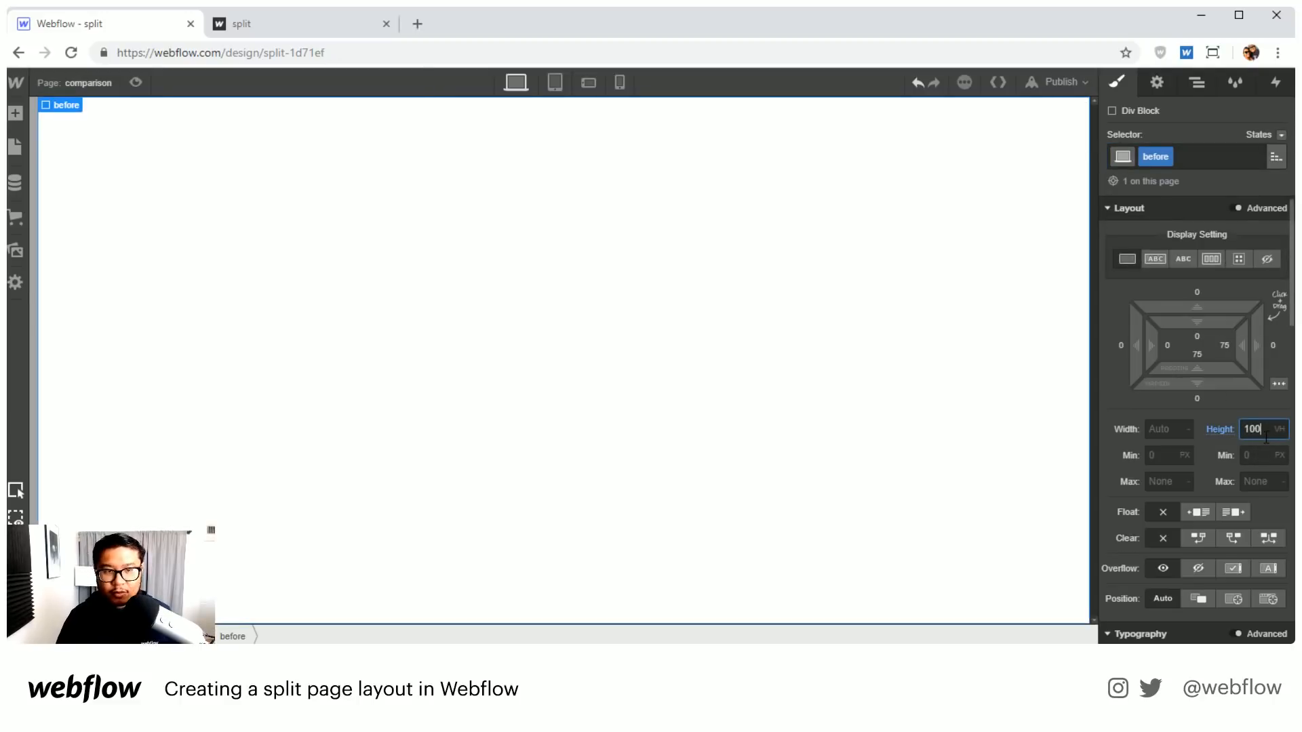
click(822, 386)
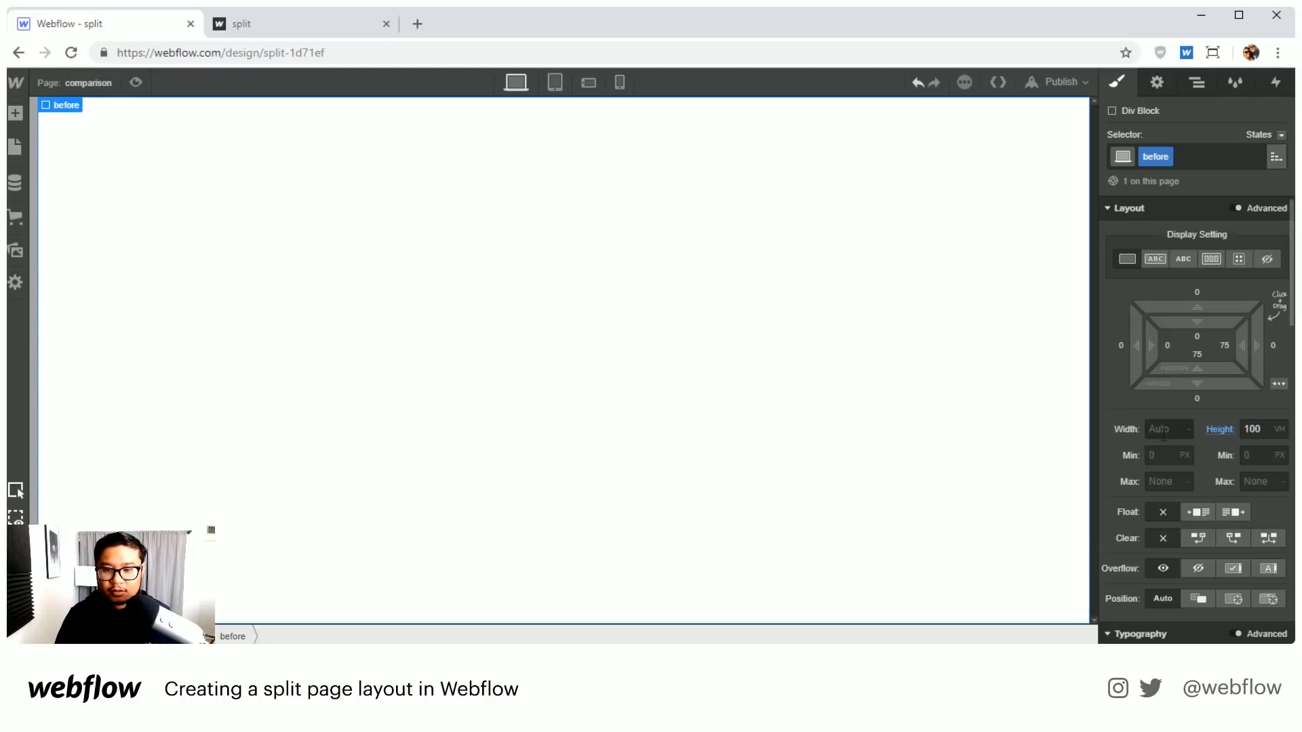
scroll(1234, 531, down, 1)
scroll(1233, 516, up, 1)
click(1224, 431)
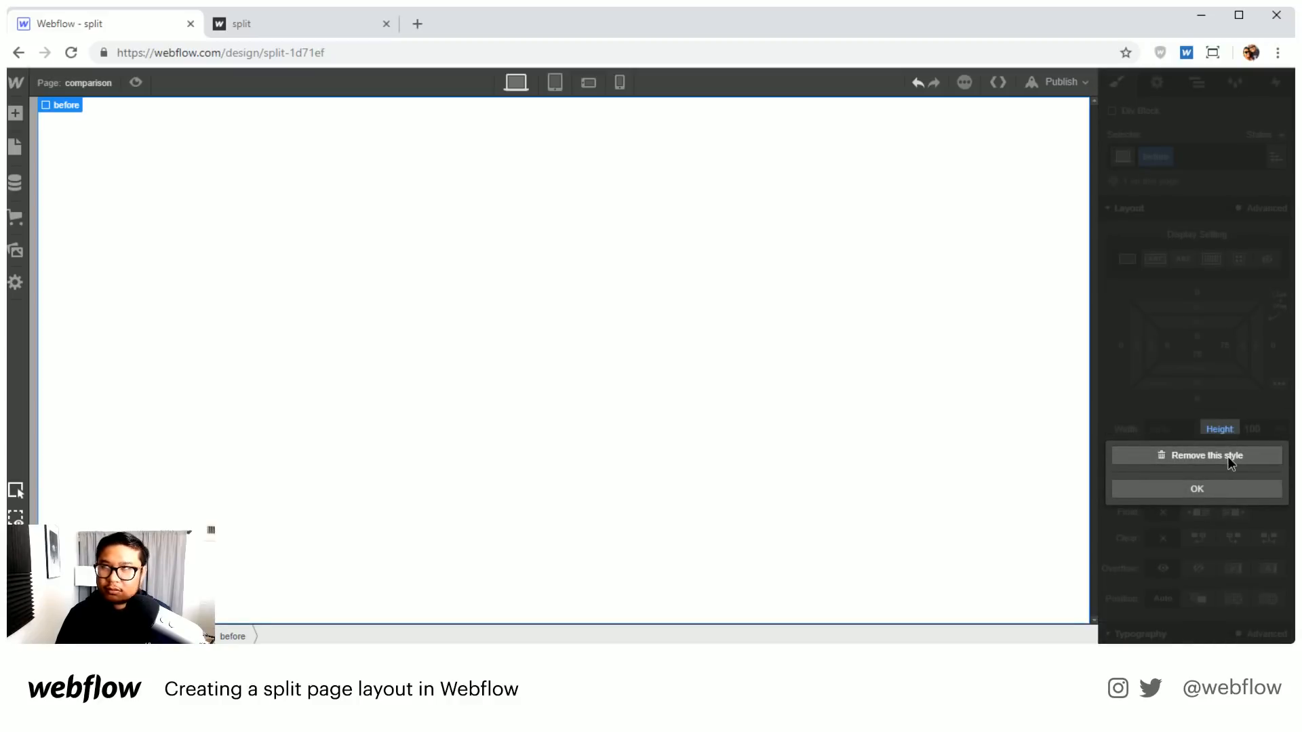
click(1239, 400)
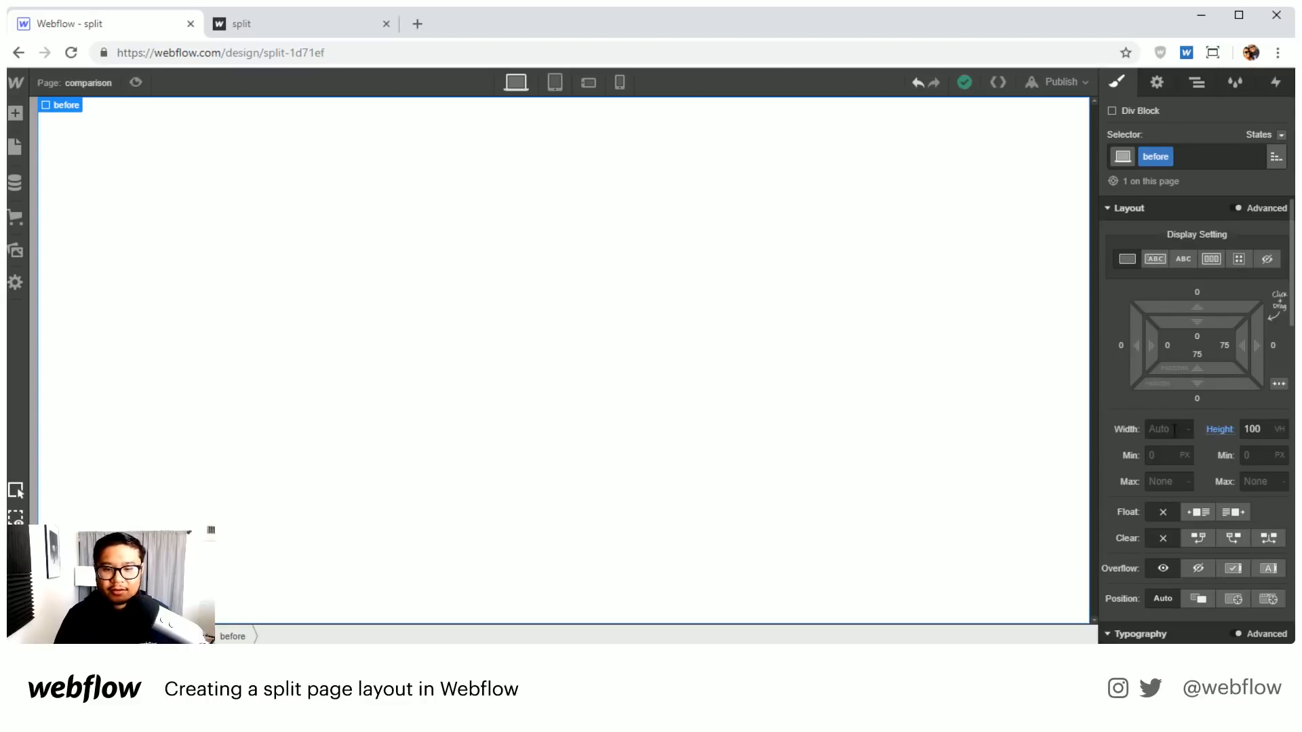
Step: Give the "before" block the sambazon bowl photo as background image, sized to cover, centered at 50% / 50% and not tiled
scroll(1235, 448, down, 6)
click(1225, 525)
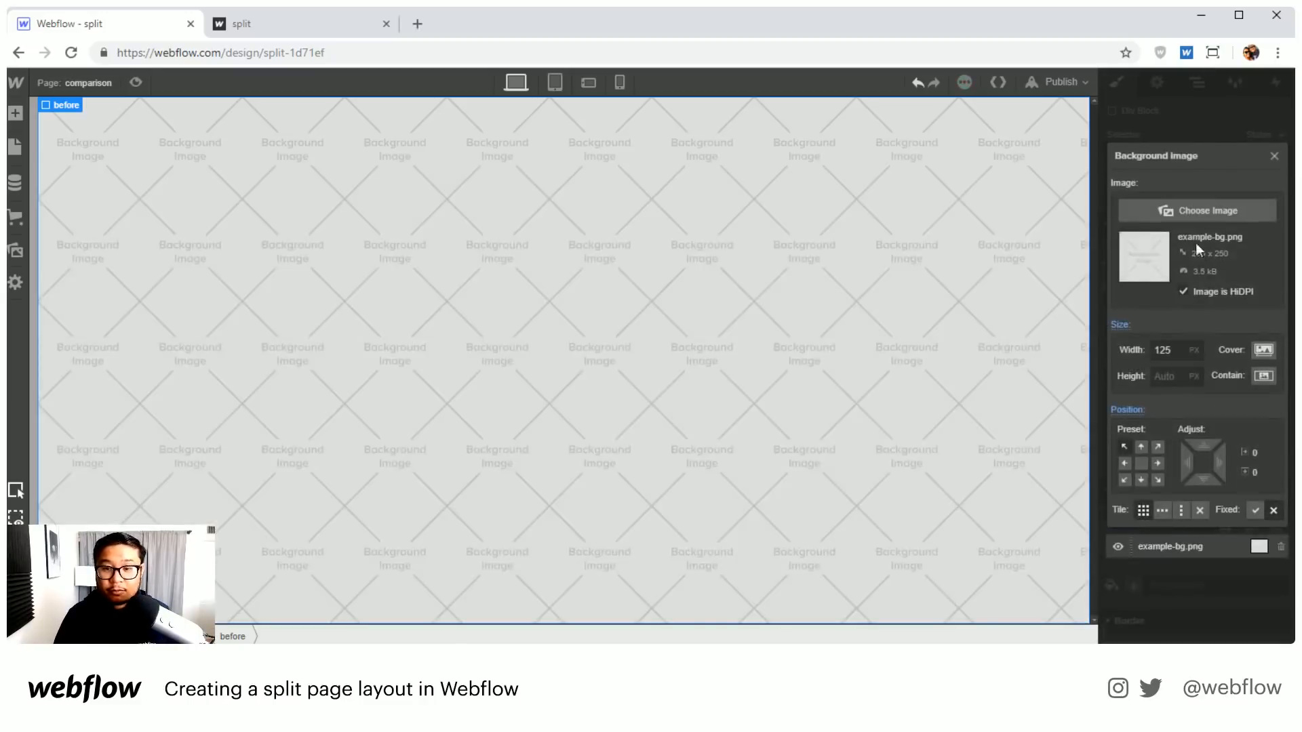
click(1183, 212)
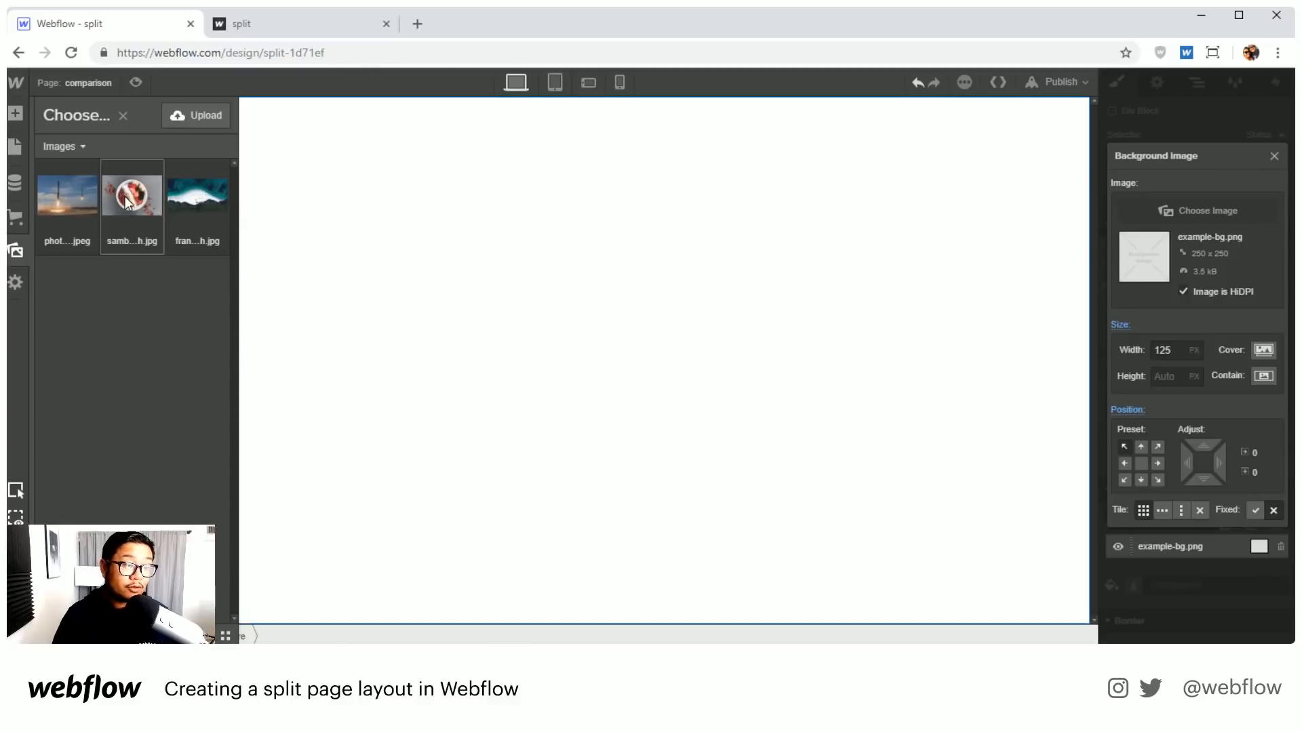
click(128, 202)
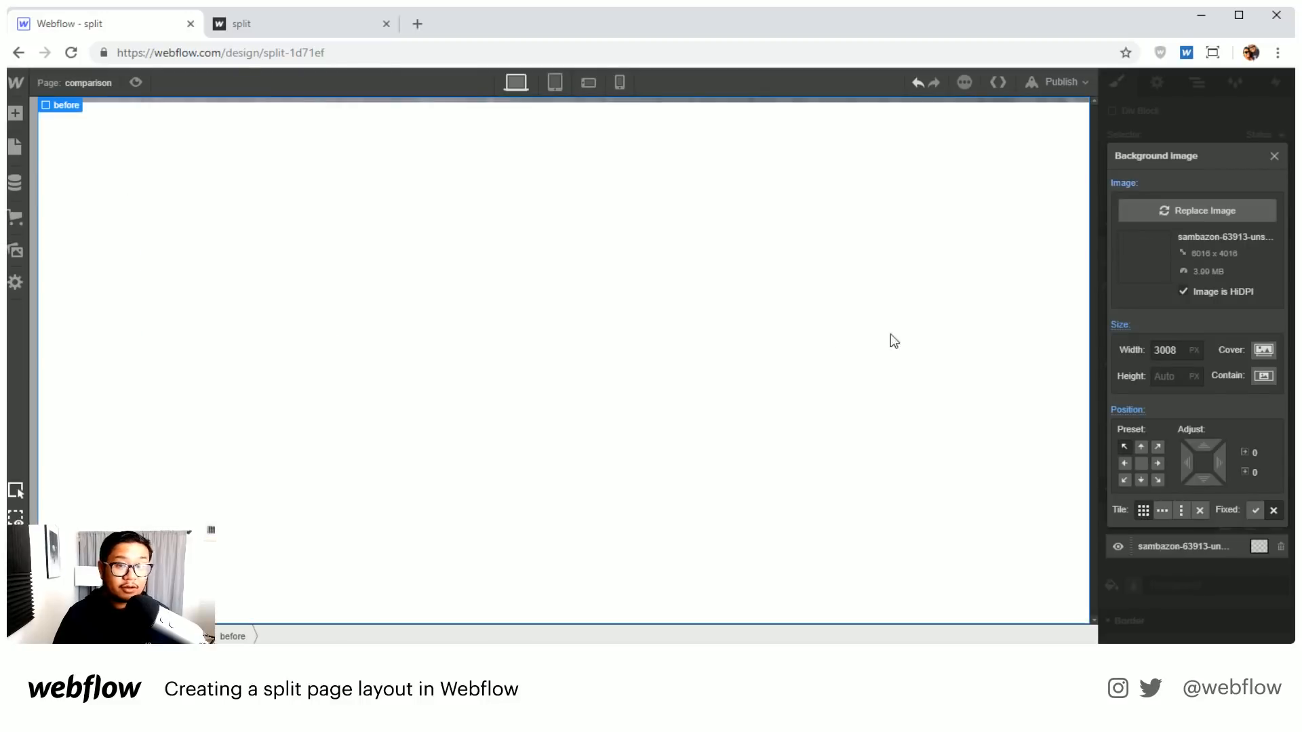
click(1262, 350)
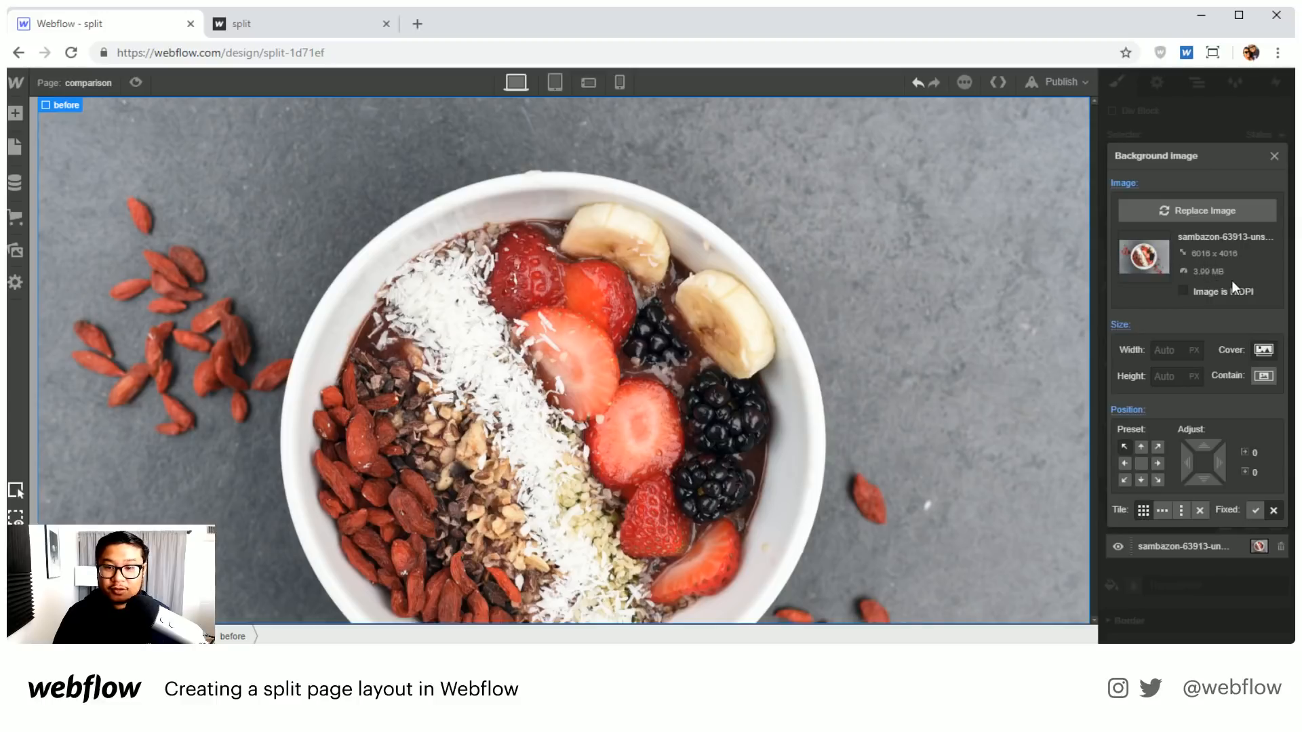
click(1141, 464)
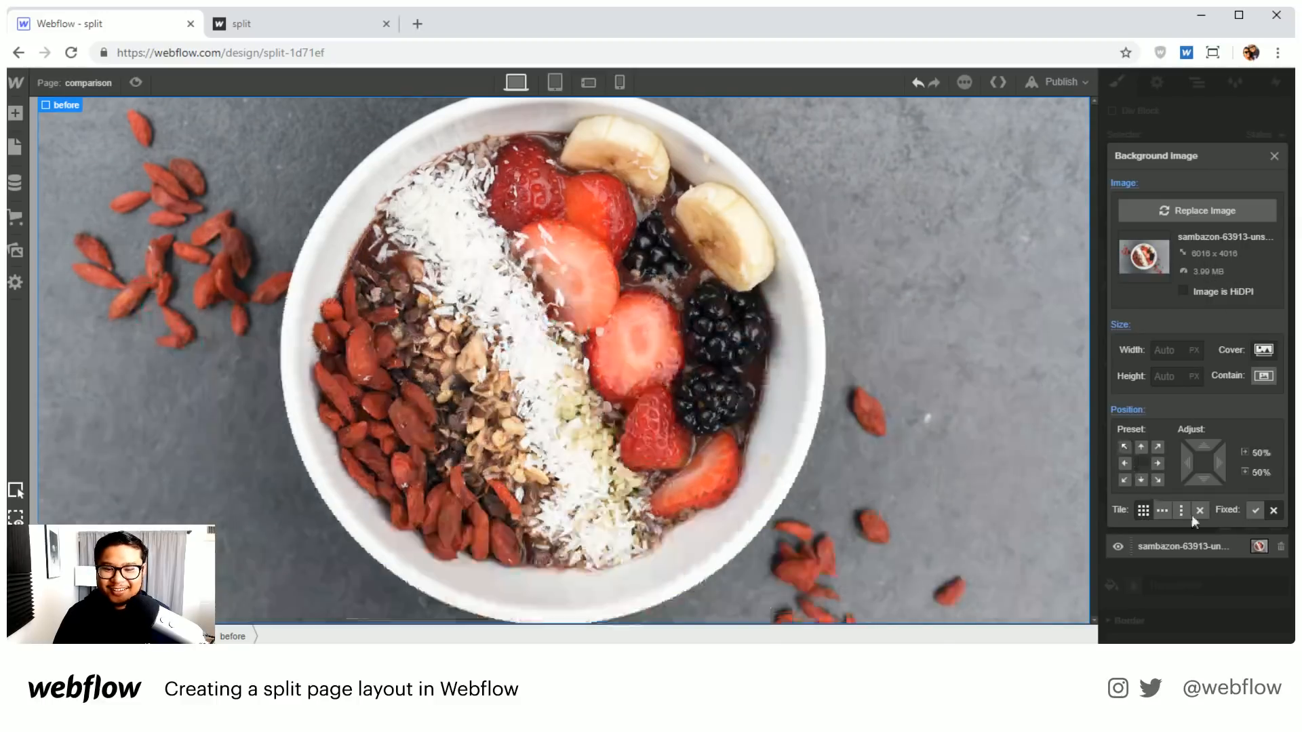
click(1143, 510)
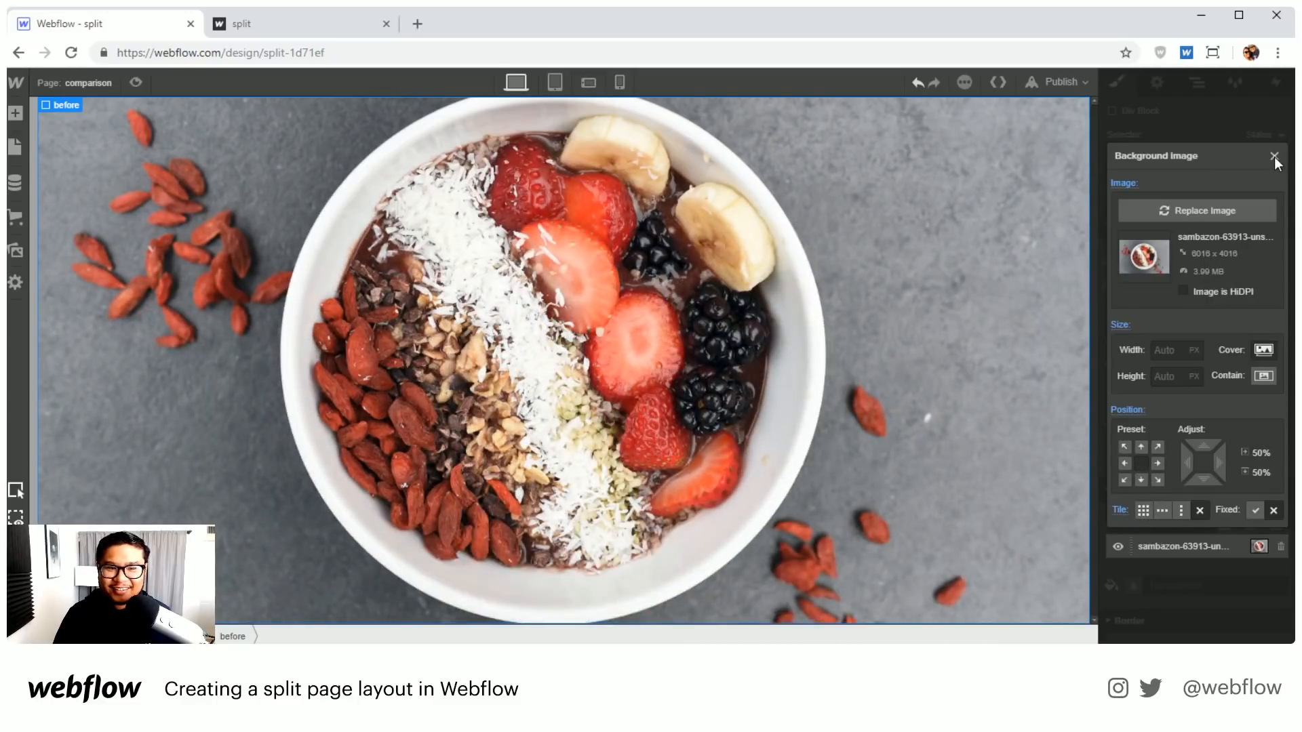
click(1277, 158)
Step: Add a Grayscale filter of 100% to the "before" block
scroll(1239, 438, down, 5)
scroll(1239, 440, down, 3)
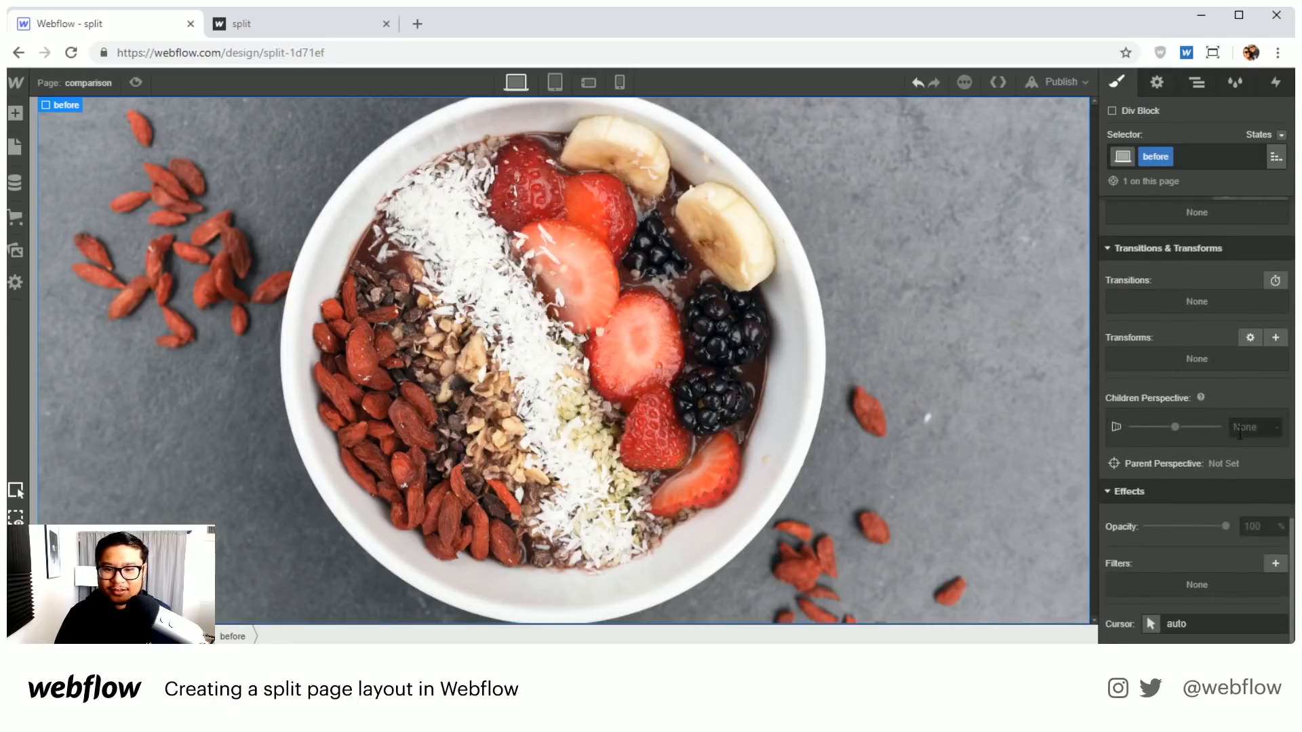
click(1281, 563)
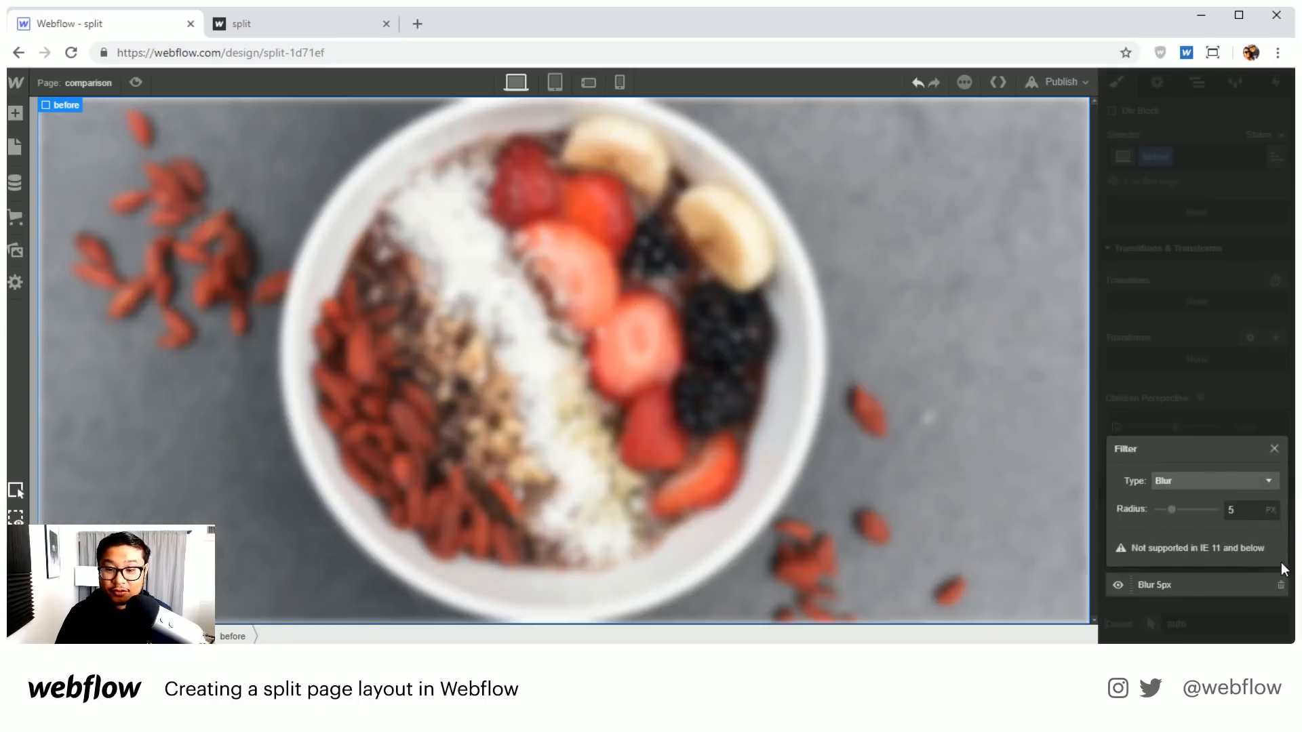
click(1187, 482)
scroll(1215, 551, down, 3)
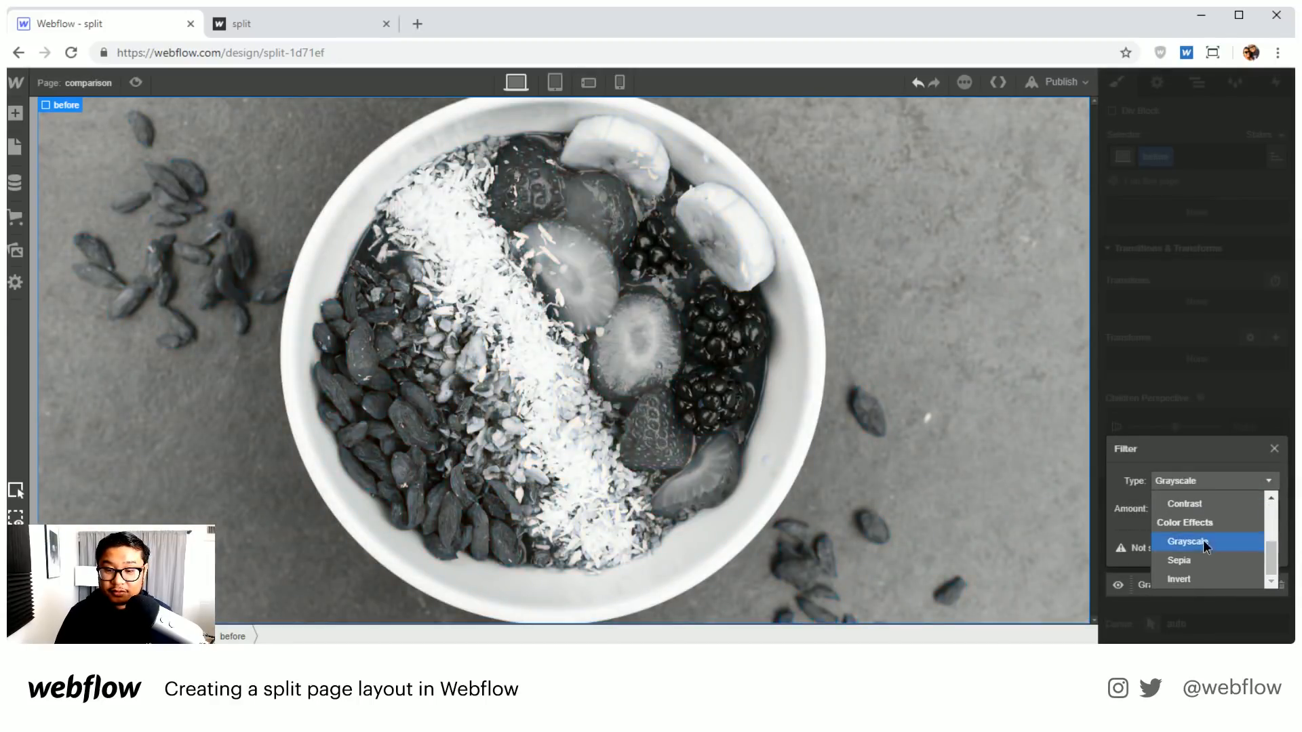
click(1203, 540)
click(1218, 407)
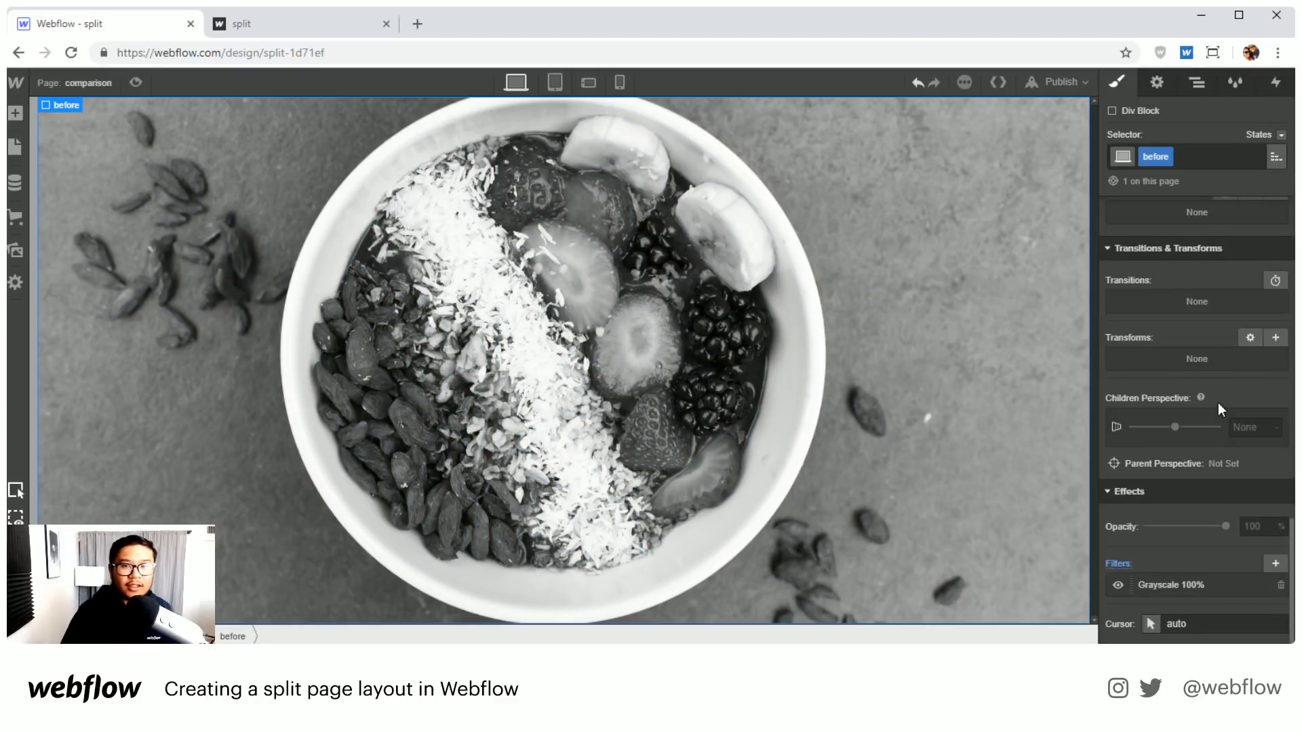
Step: Duplicate the "before" block inside the comparison wrapper and select the first of the two blocks
click(1197, 82)
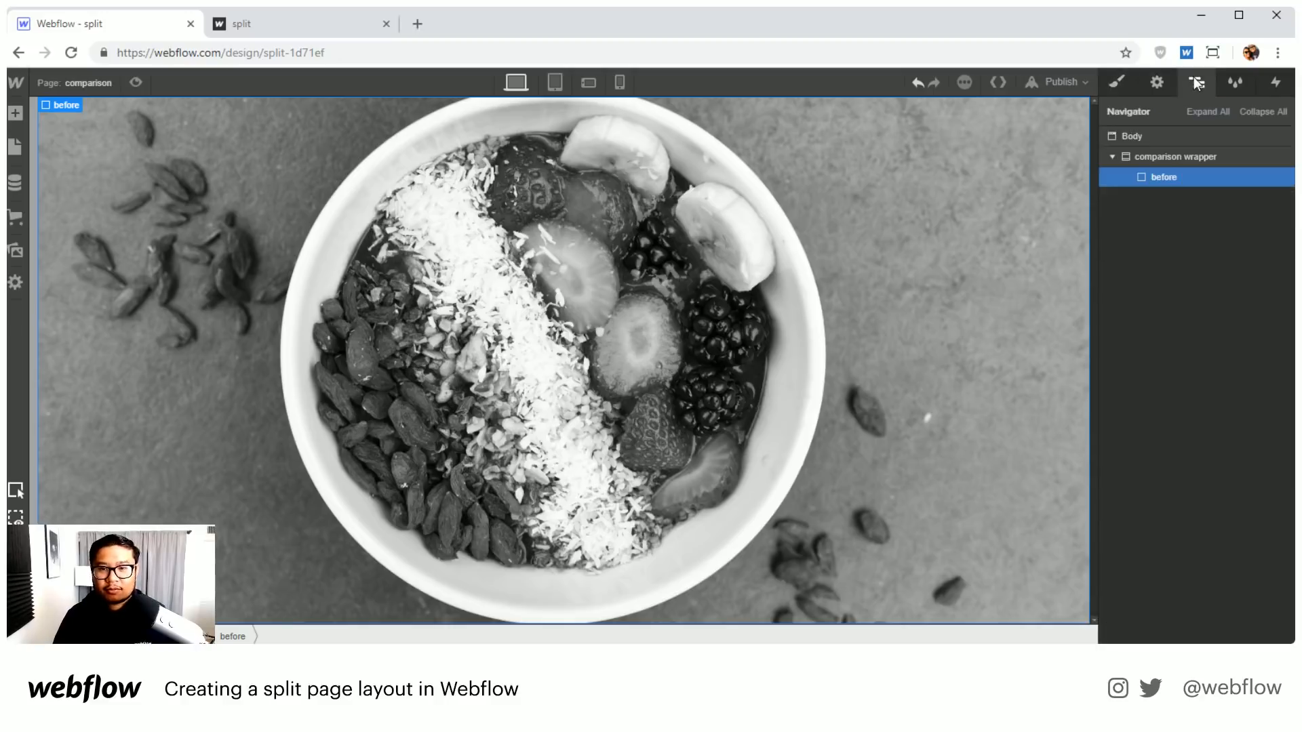
click(1117, 83)
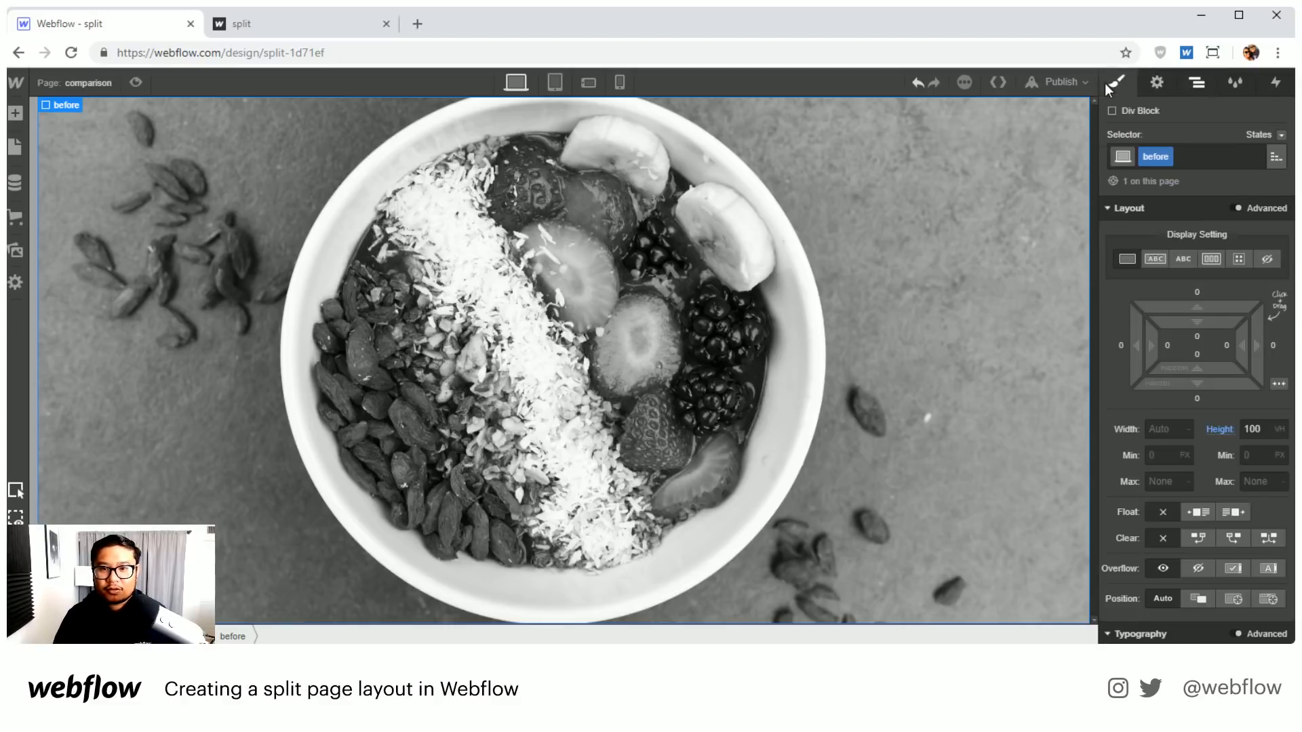
click(1197, 88)
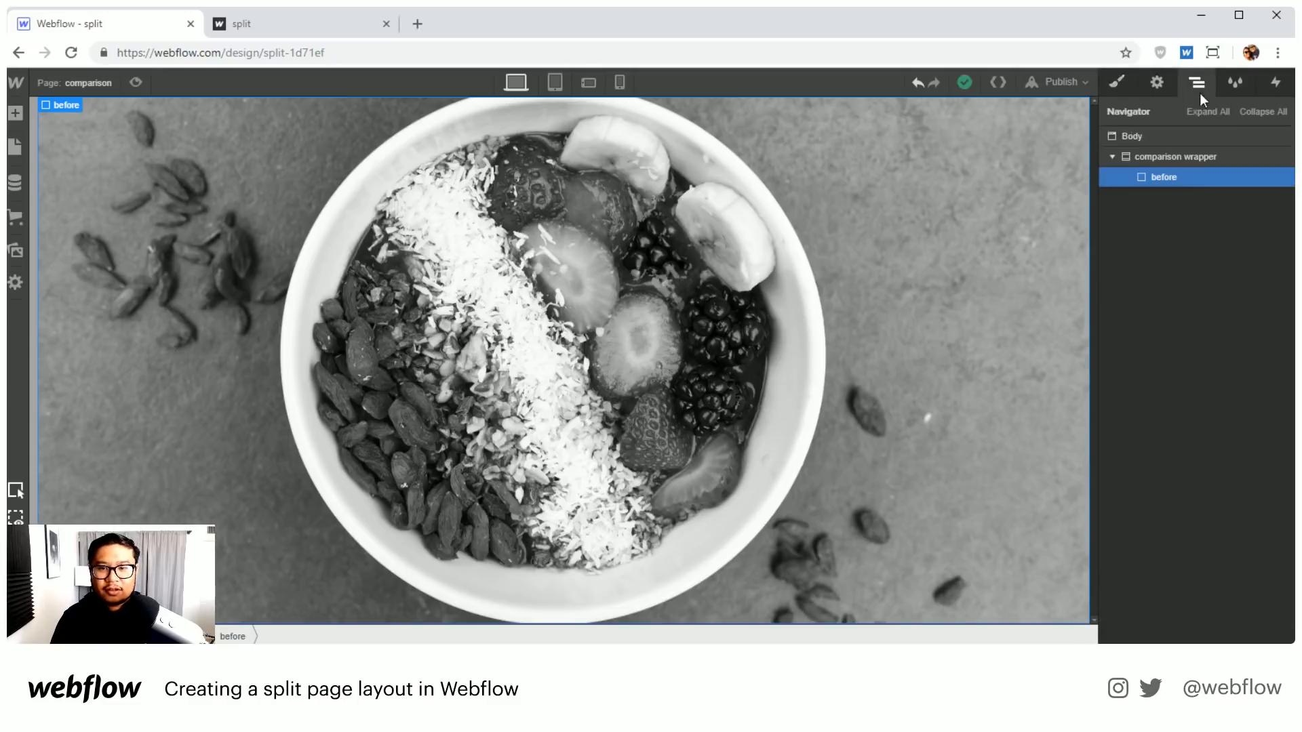
key(ctrl+d)
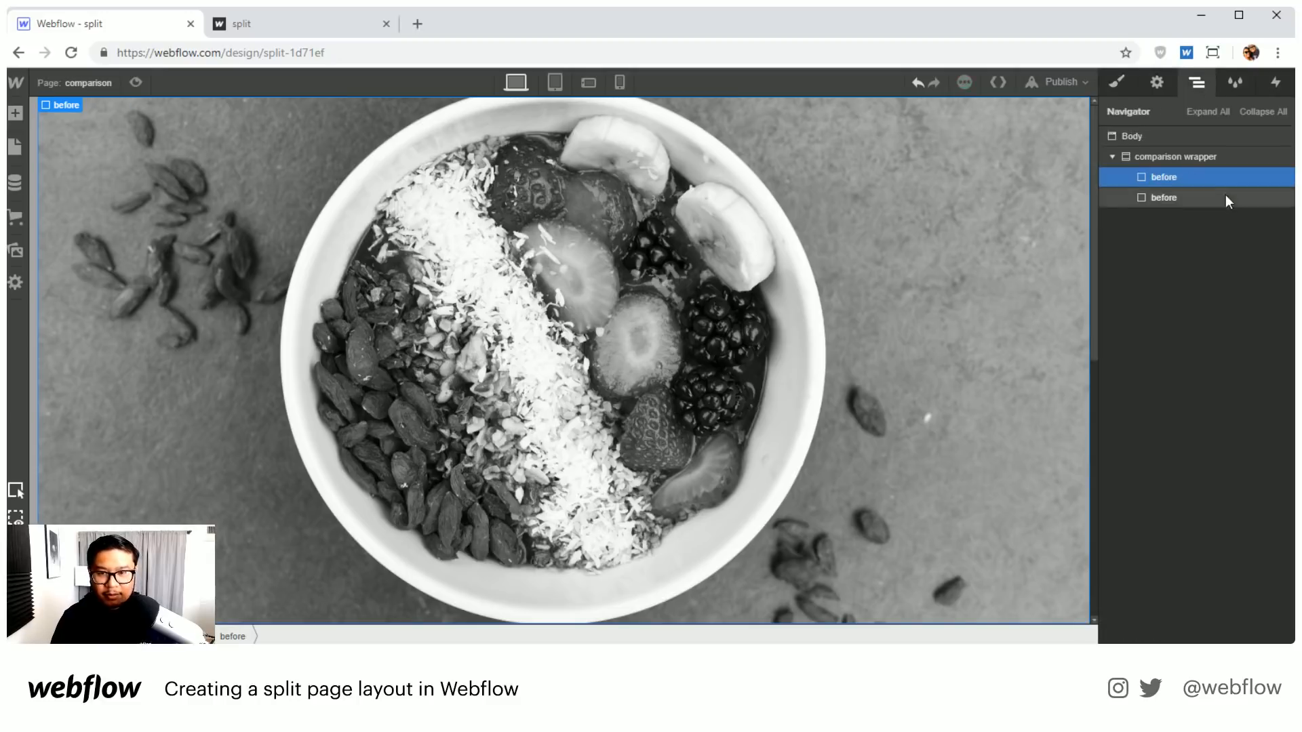
click(1172, 199)
click(1167, 179)
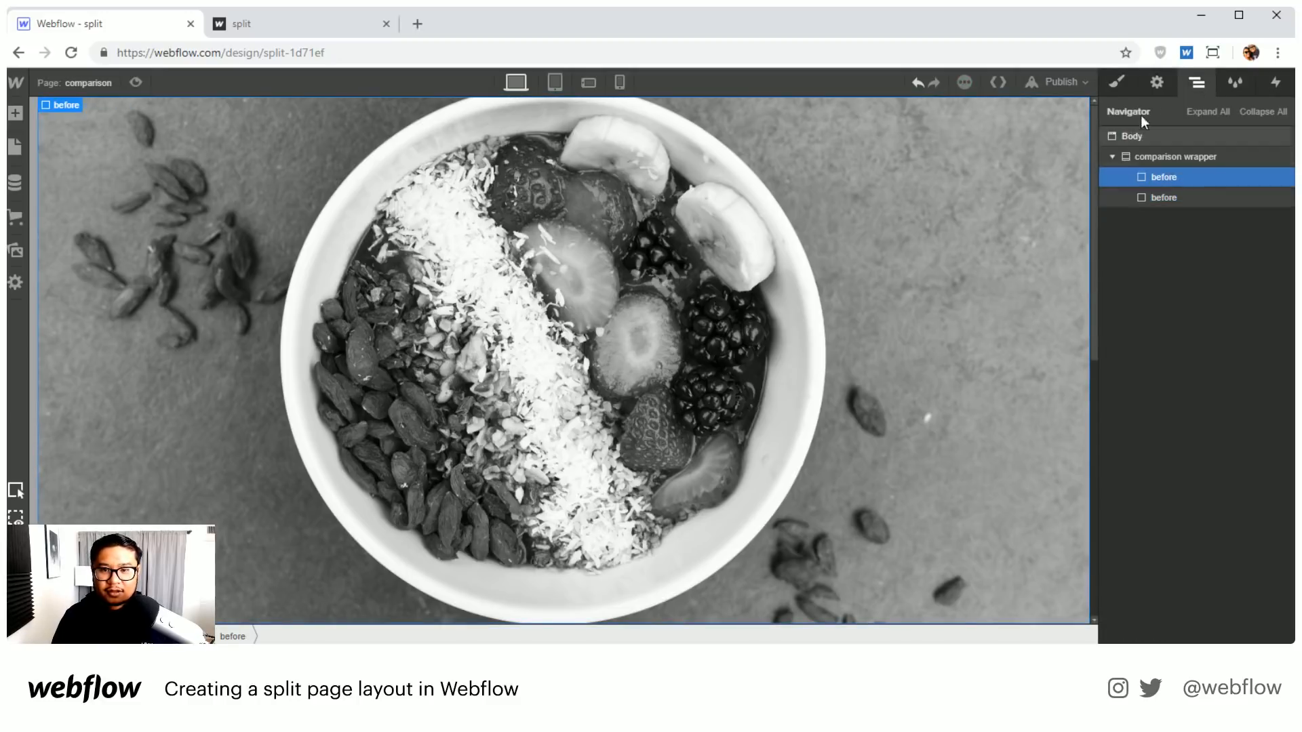
Step: Duplicate the selected block's "before" class as "after"
click(1115, 83)
click(1167, 157)
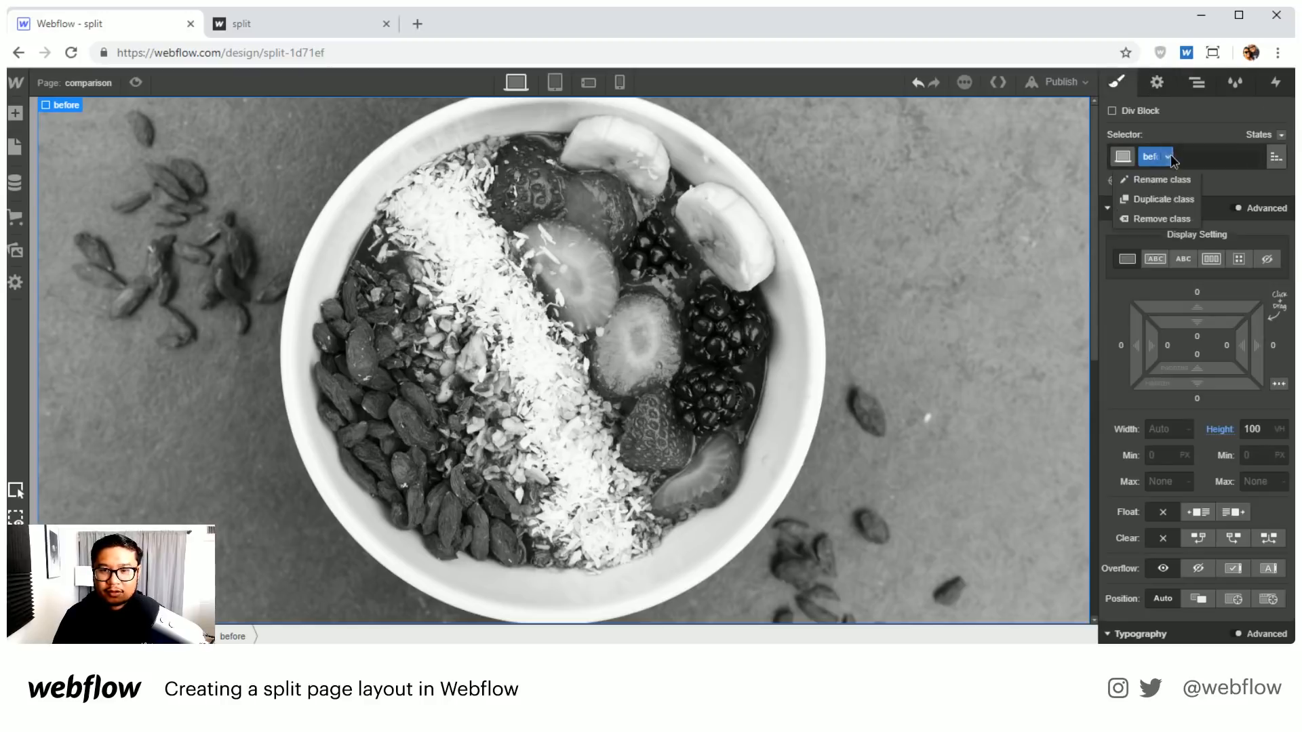
click(1162, 198)
text(after)
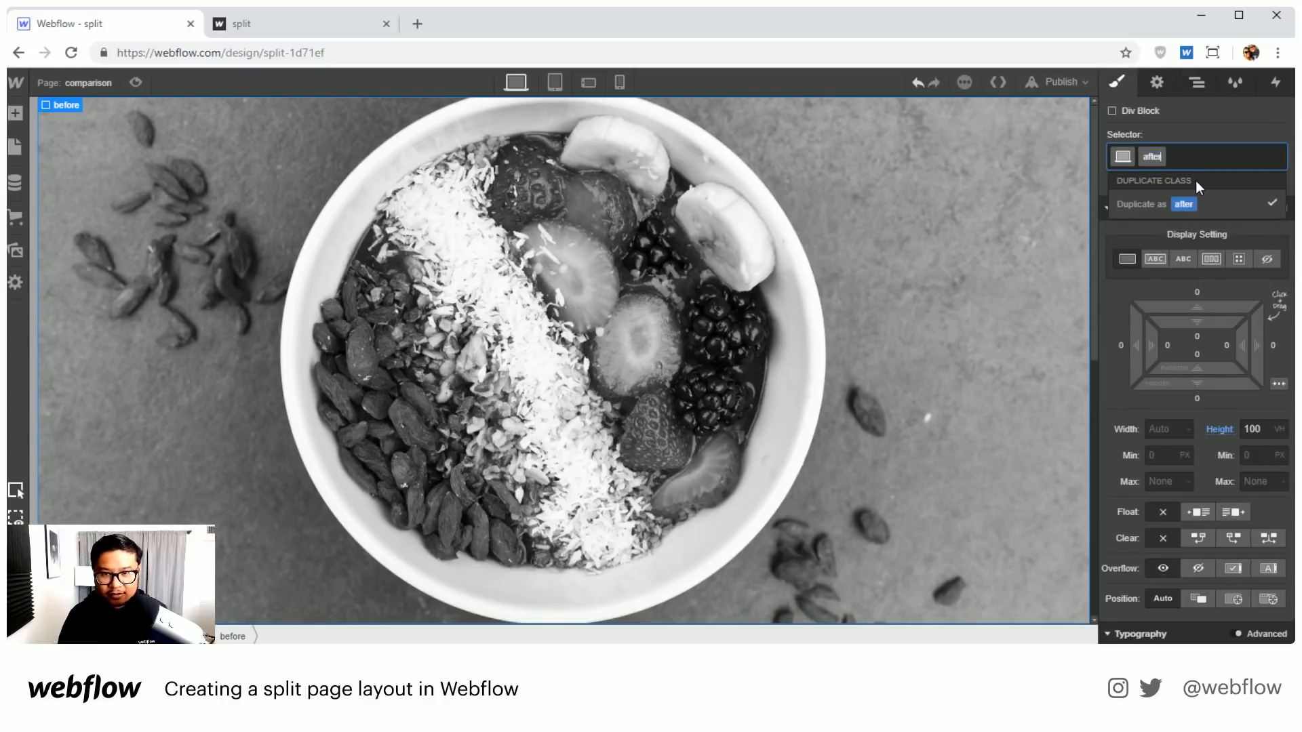
key(Return)
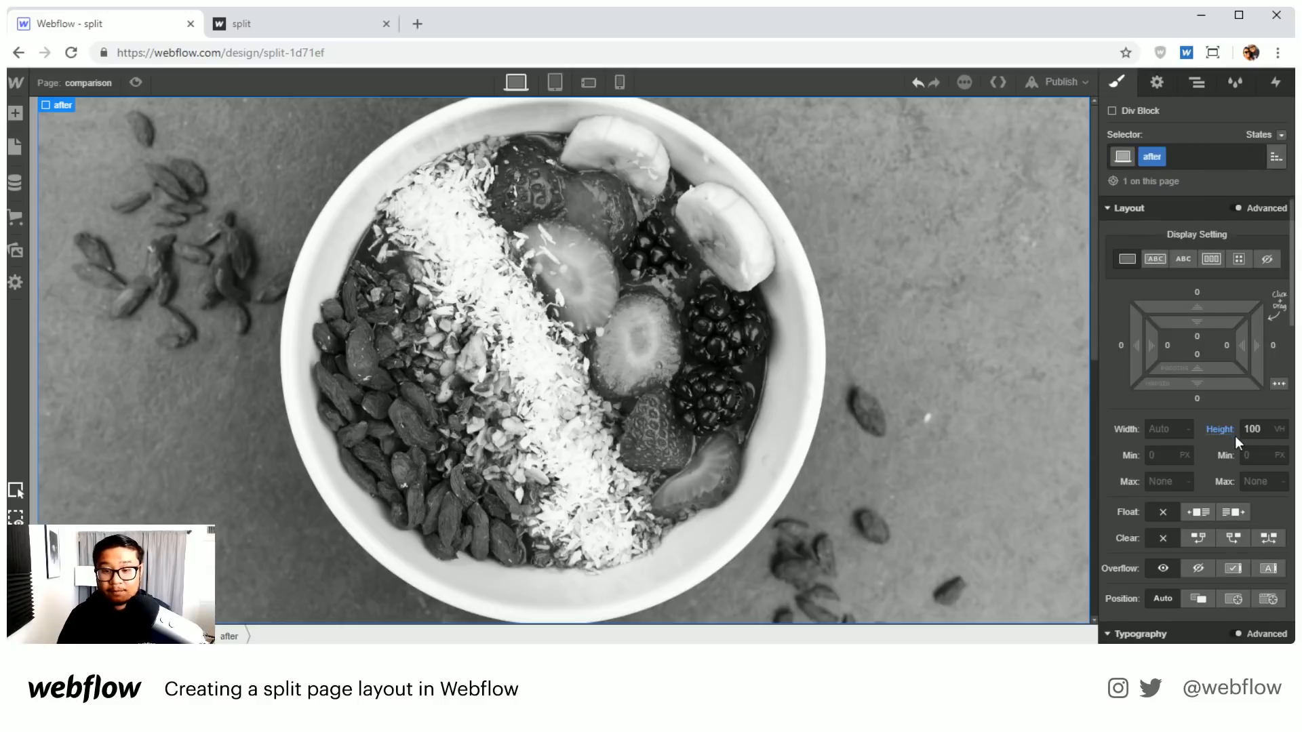
Step: Remove the height from the "after" block and position it absolutely with 0 px offsets on all four sides
scroll(1235, 437, down, 1)
click(1218, 346)
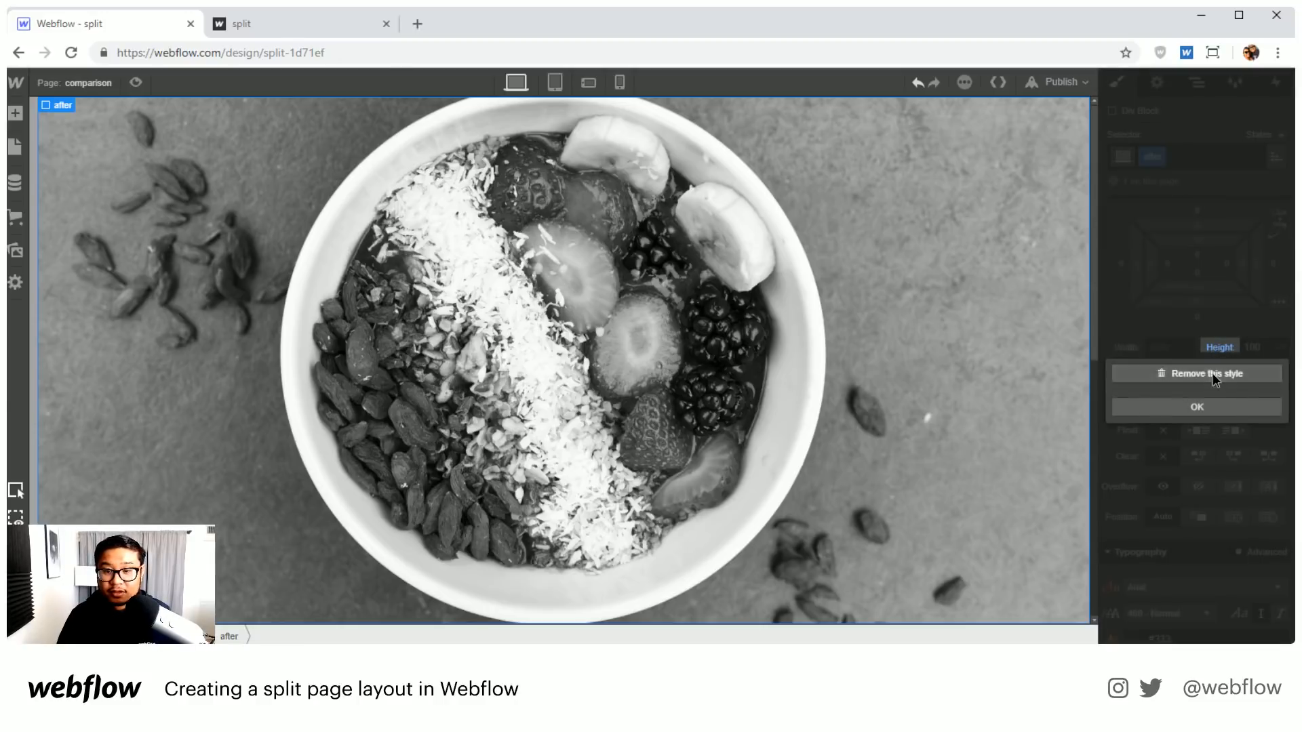
click(1207, 369)
click(1231, 514)
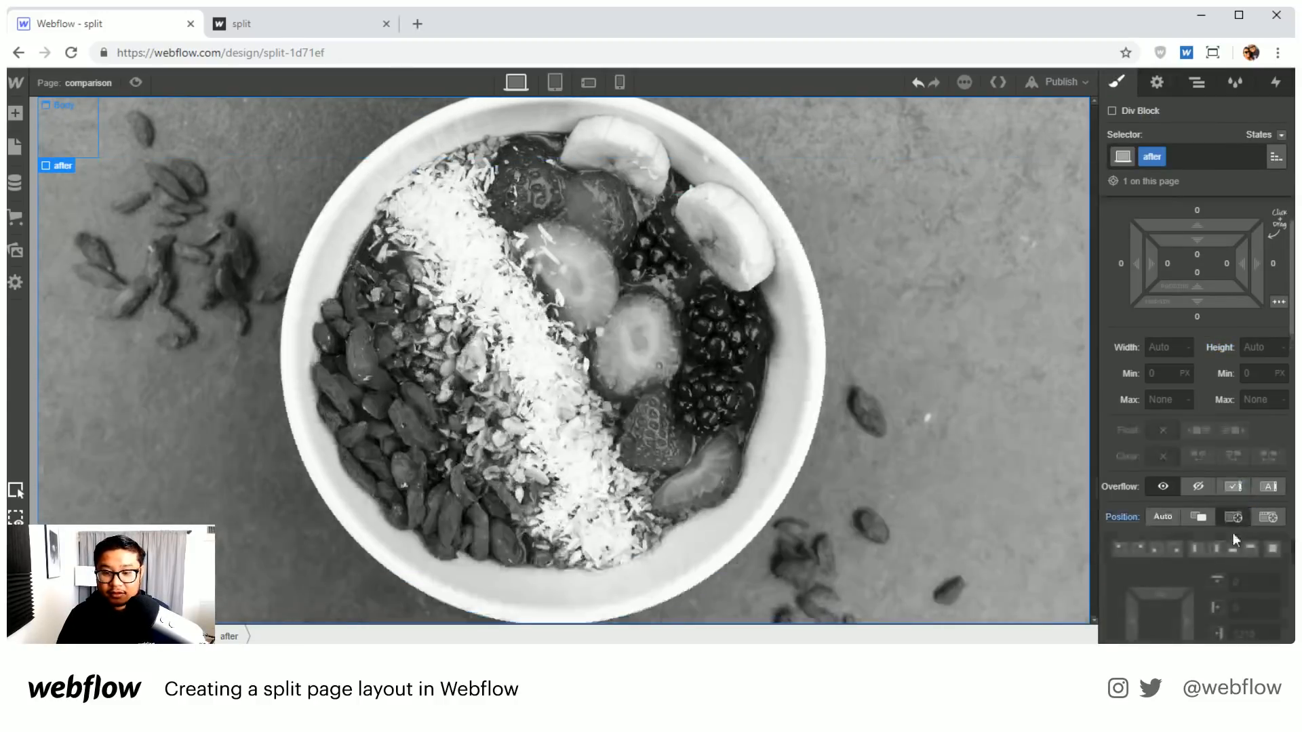
click(1273, 550)
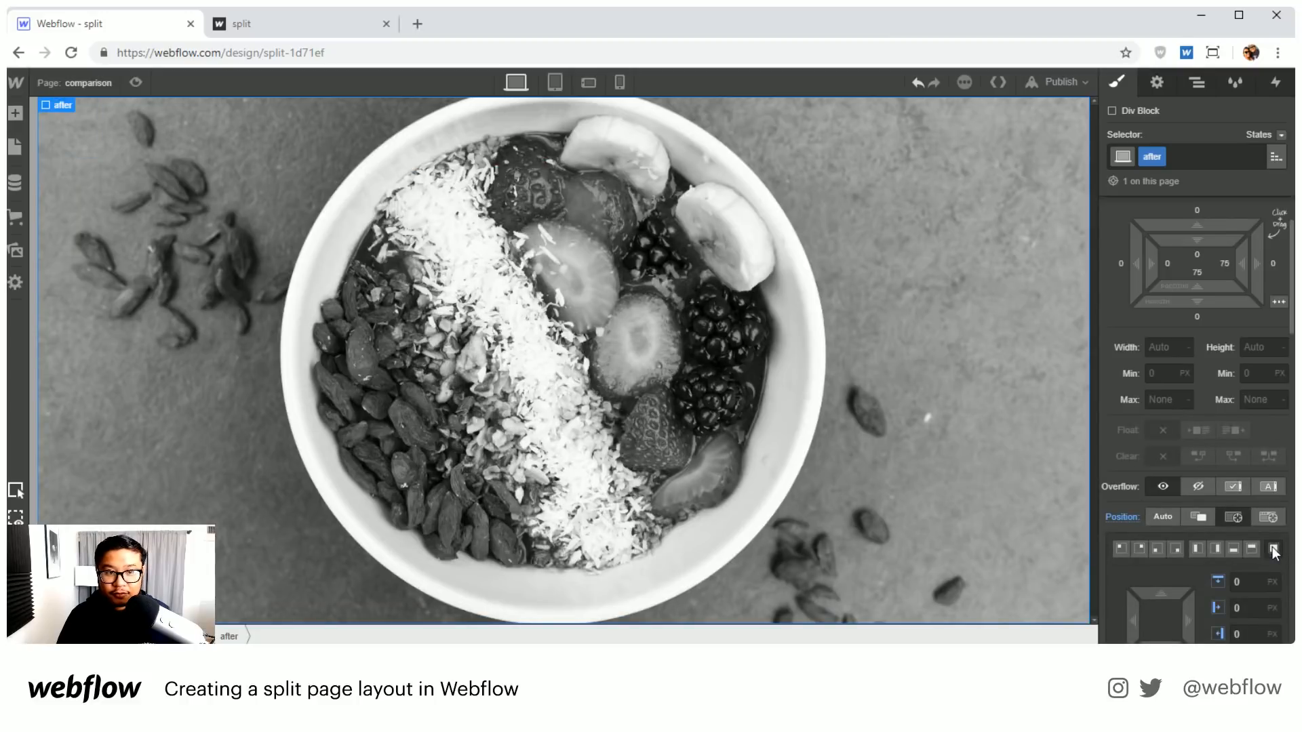
Step: Remove the grayscale filter from the "after" block
scroll(1233, 526, down, 4)
scroll(1233, 527, down, 10)
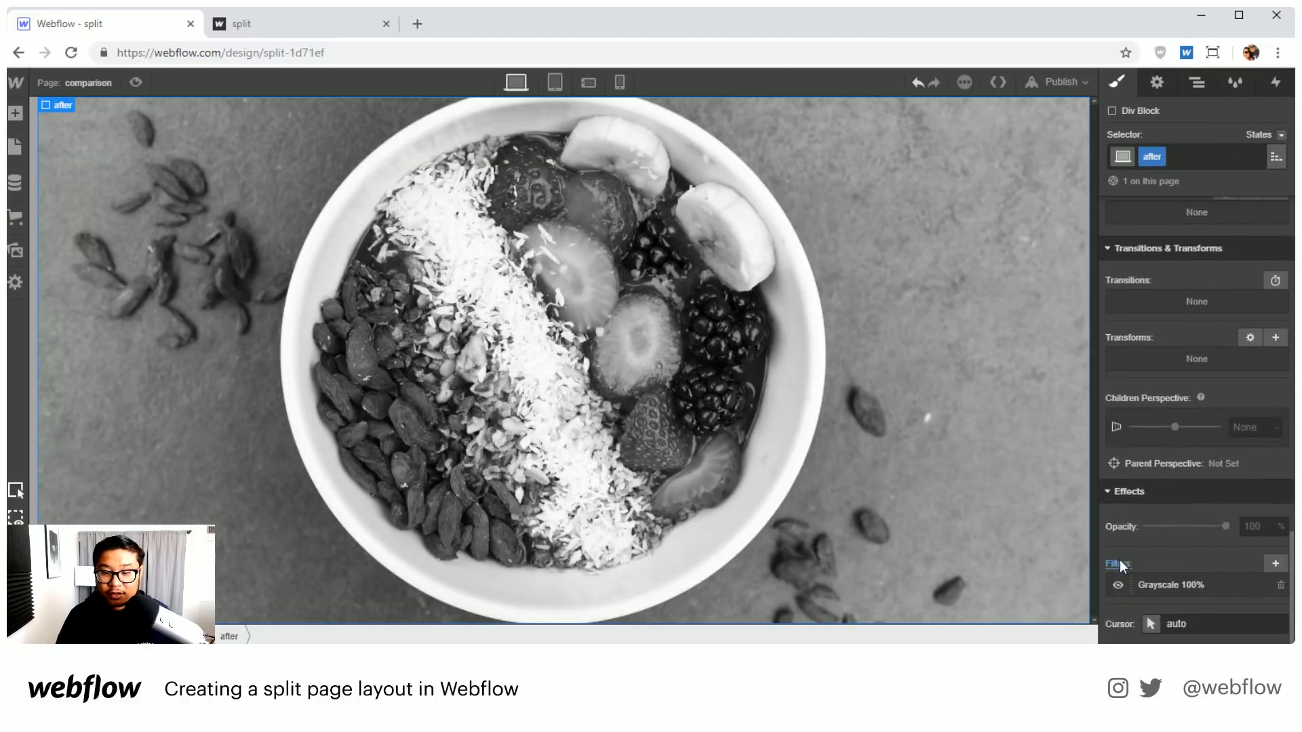
click(1119, 564)
click(1171, 589)
Step: Set the z-index of the "after" block to 1
scroll(1203, 524, up, 10)
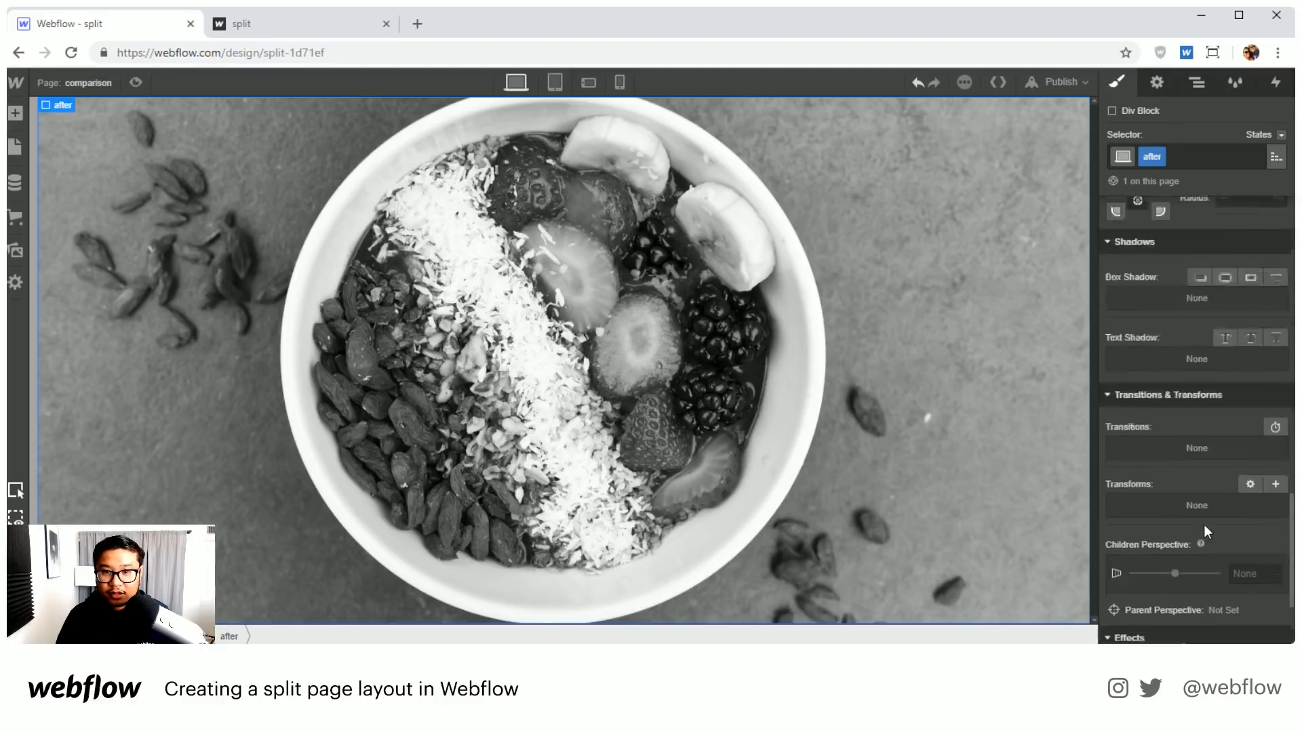
click(1254, 376)
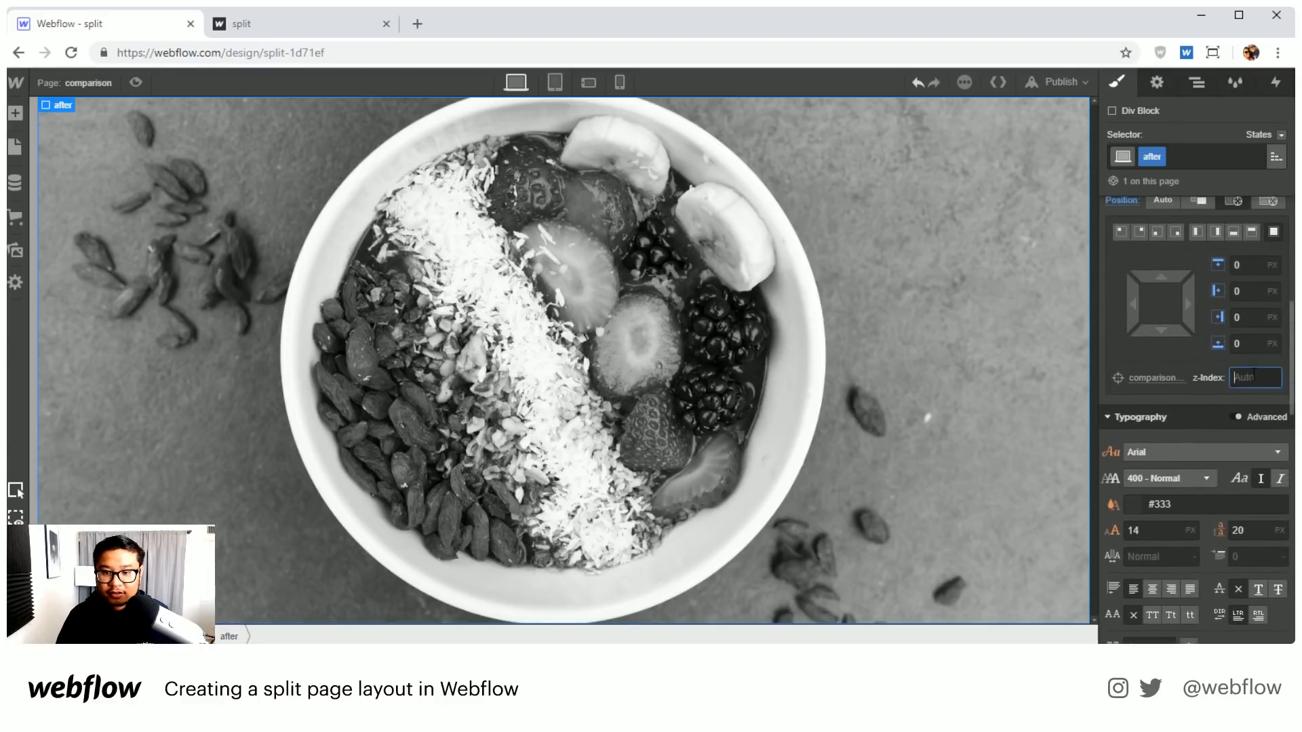
text(1)
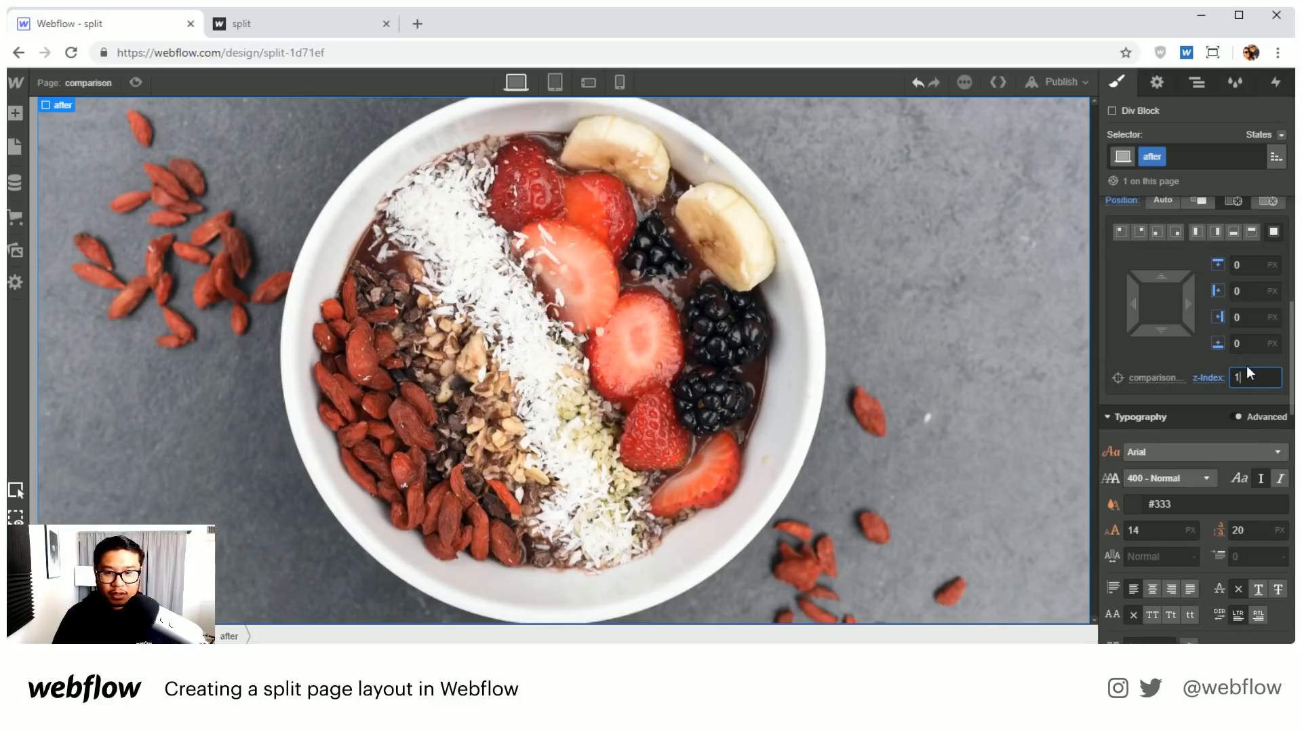
Step: Add a Mouse Move over Element trigger to the comparison wrapper with Play Mouse Animation as its action
click(1198, 84)
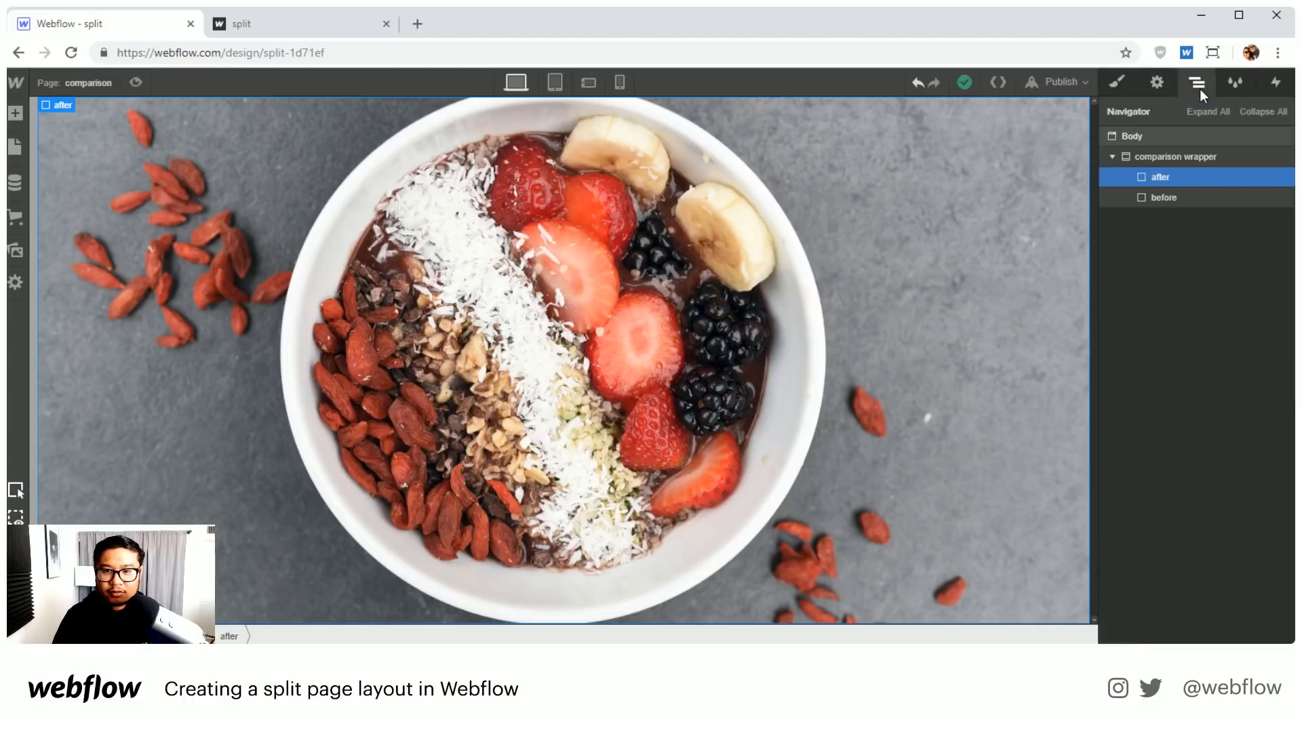
click(1209, 156)
click(1275, 83)
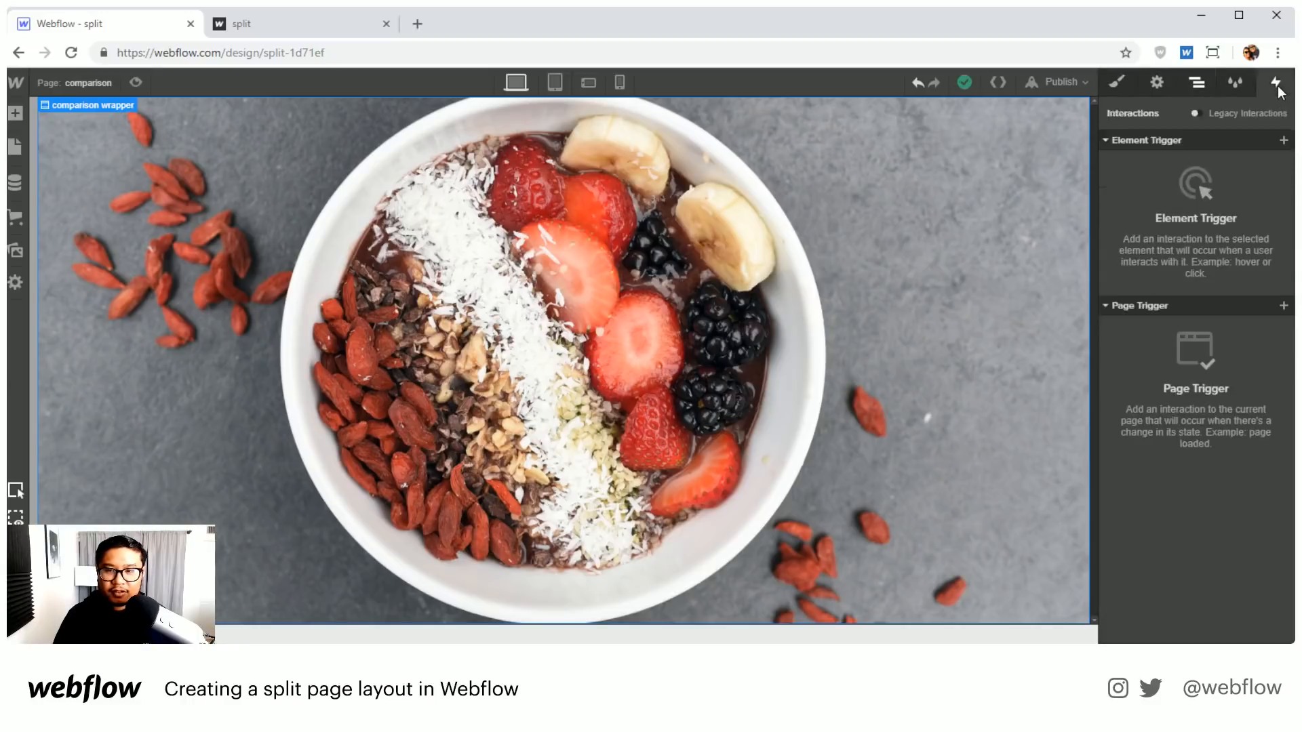
click(1284, 139)
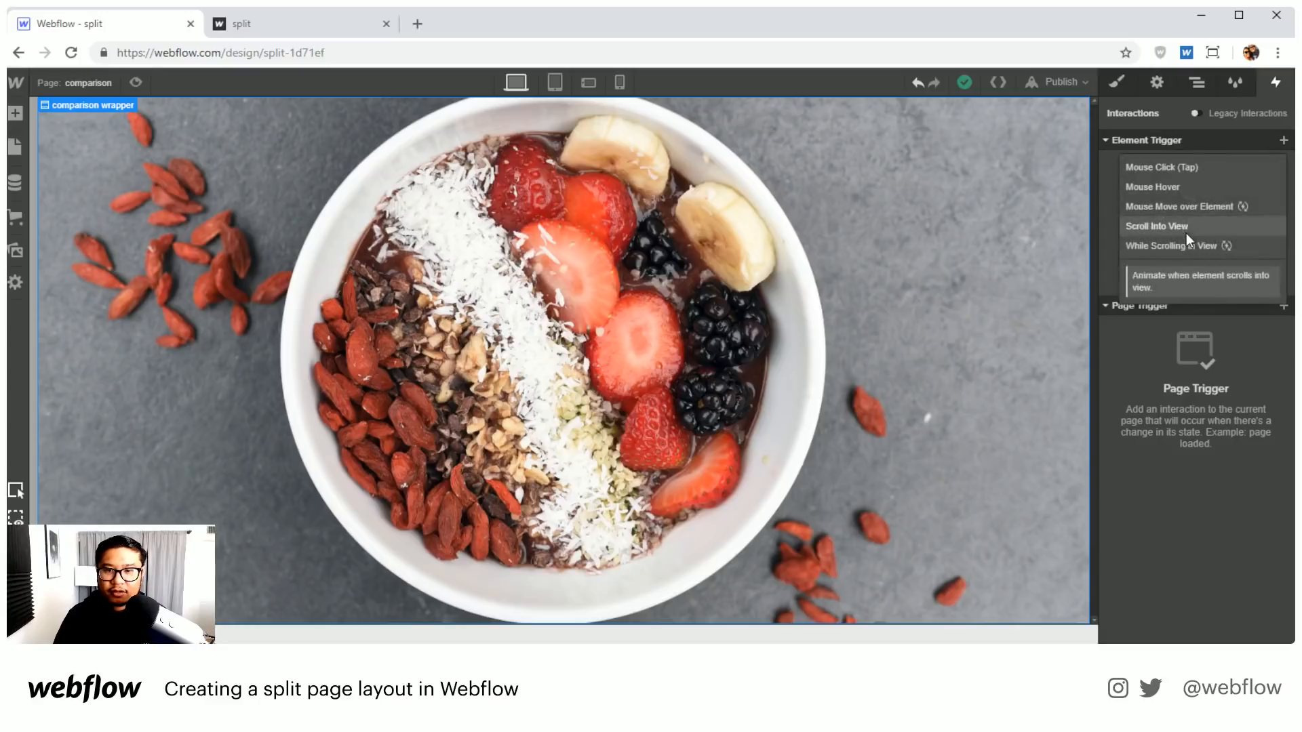
click(1218, 207)
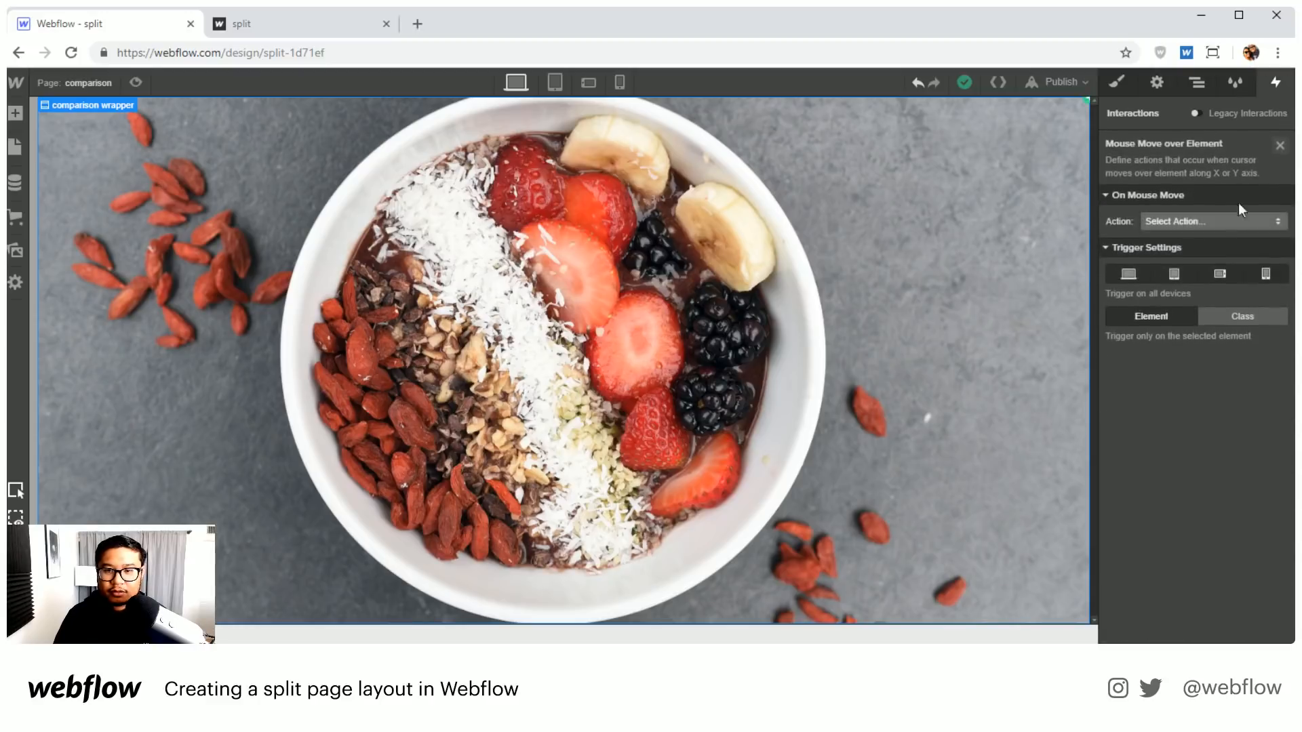
click(1187, 222)
click(1183, 259)
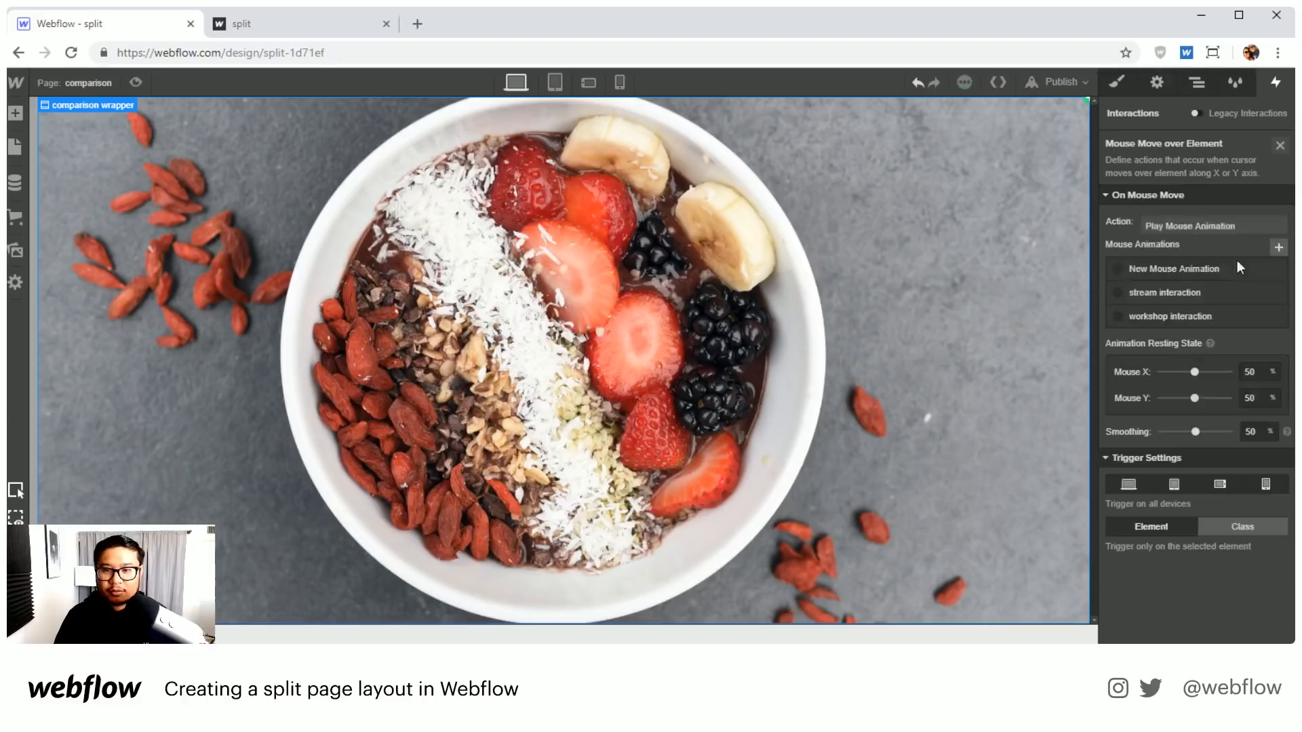
Step: Create a new mouse animation named "comparison" for the comparison wrapper's mouse-move trigger
click(1280, 248)
text(comparison)
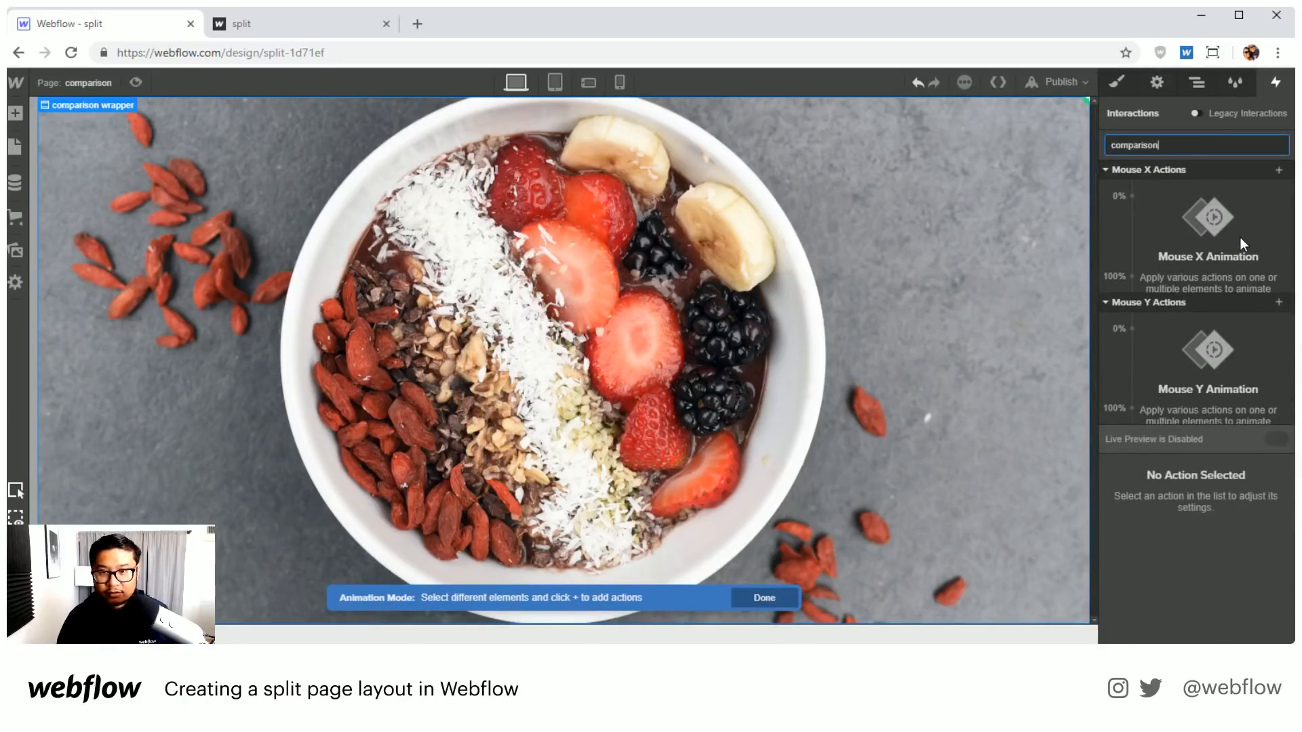
key(Return)
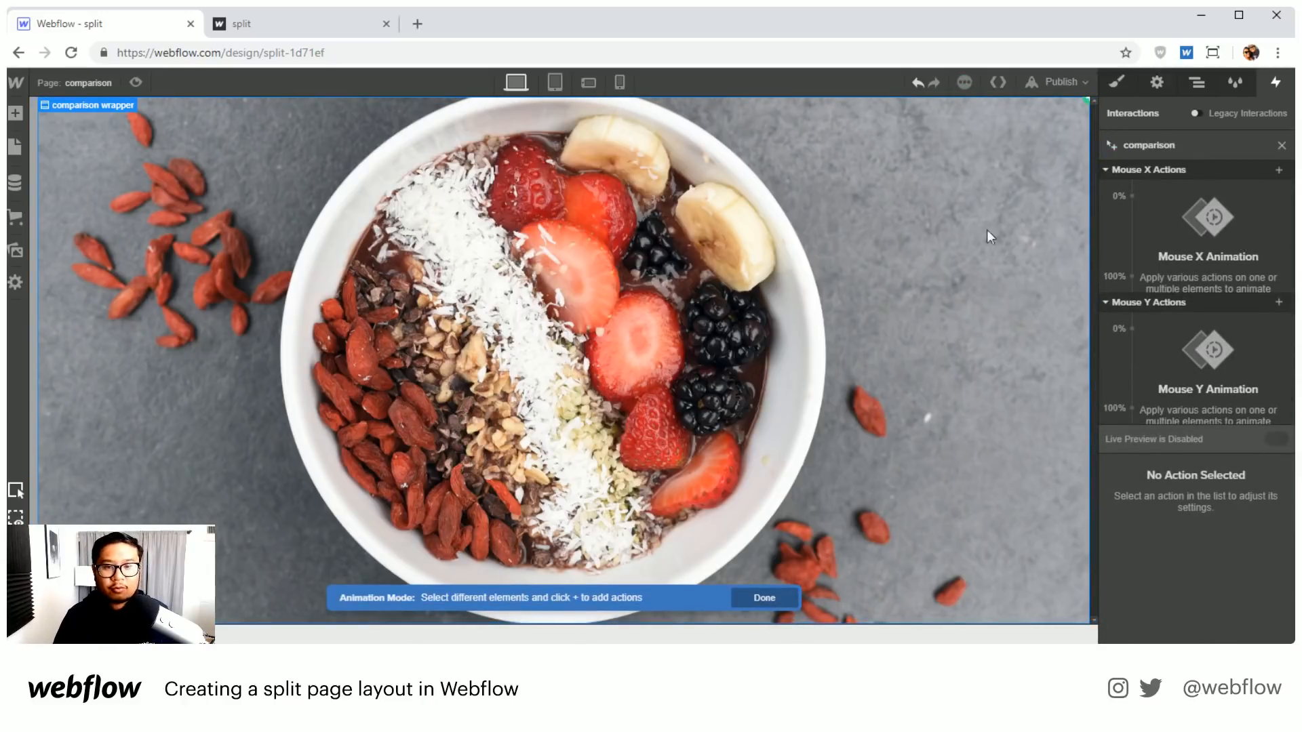
Step: Add a Mouse X Size action for the "after" block, with its width at 1% on the 0% keyframe
click(796, 194)
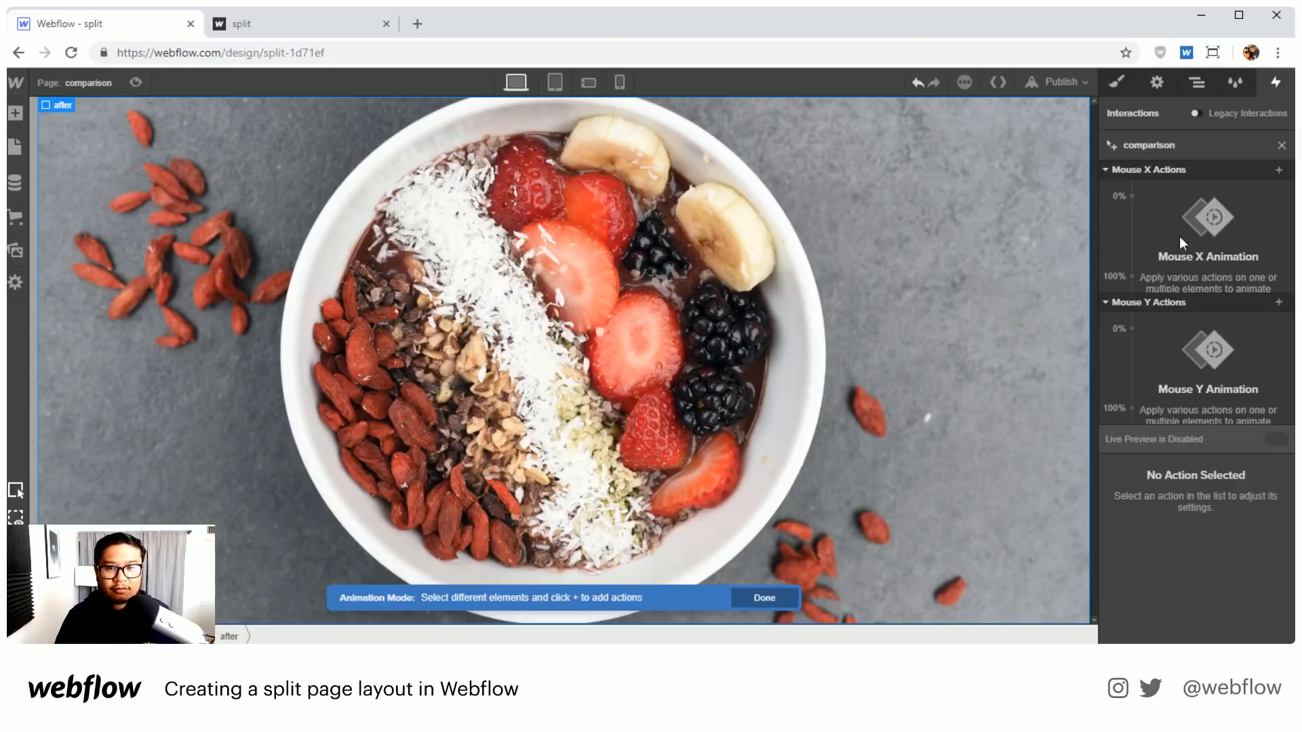
click(1132, 196)
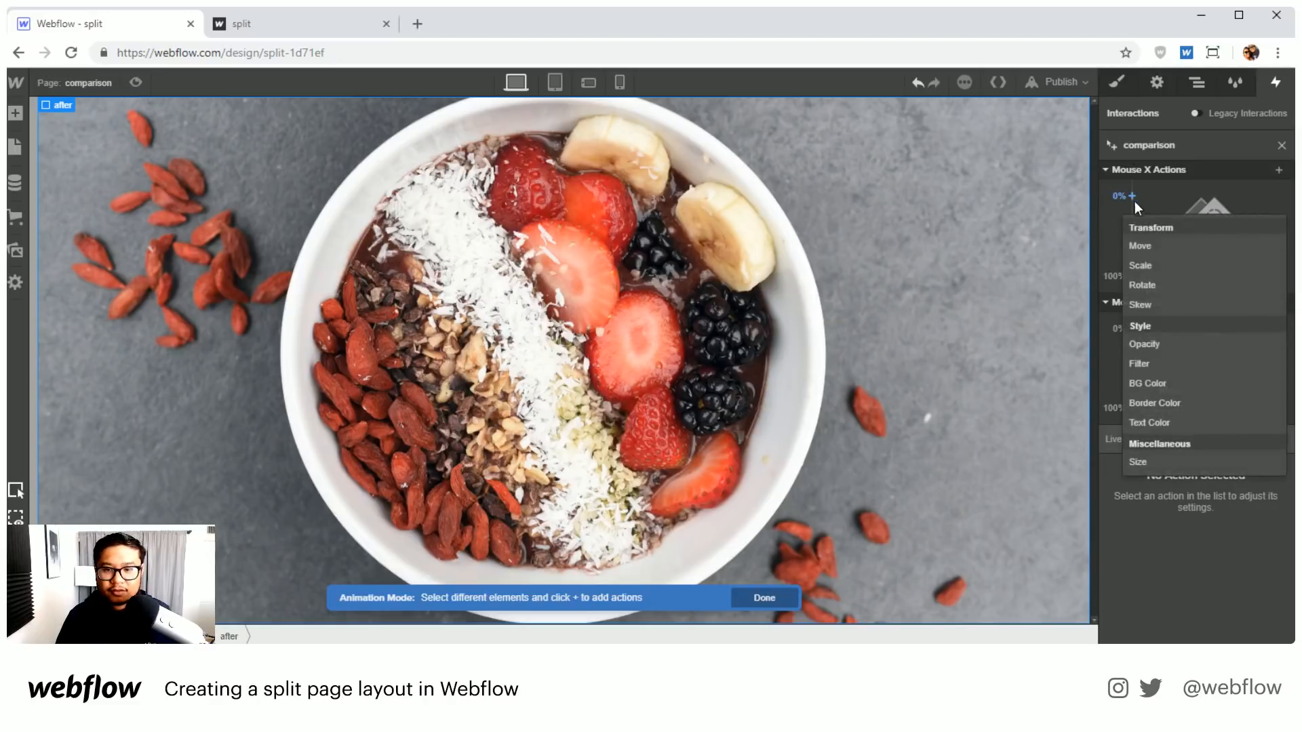
click(1149, 462)
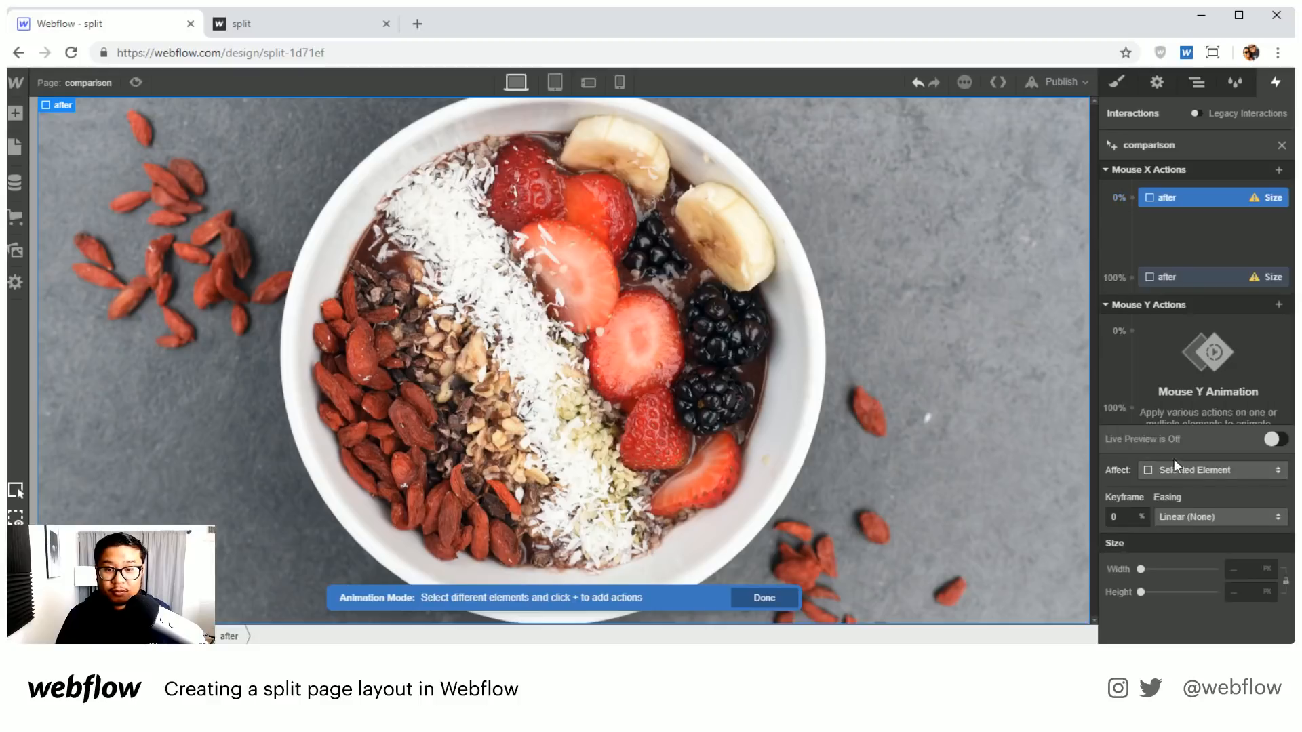
click(1246, 563)
text(1)
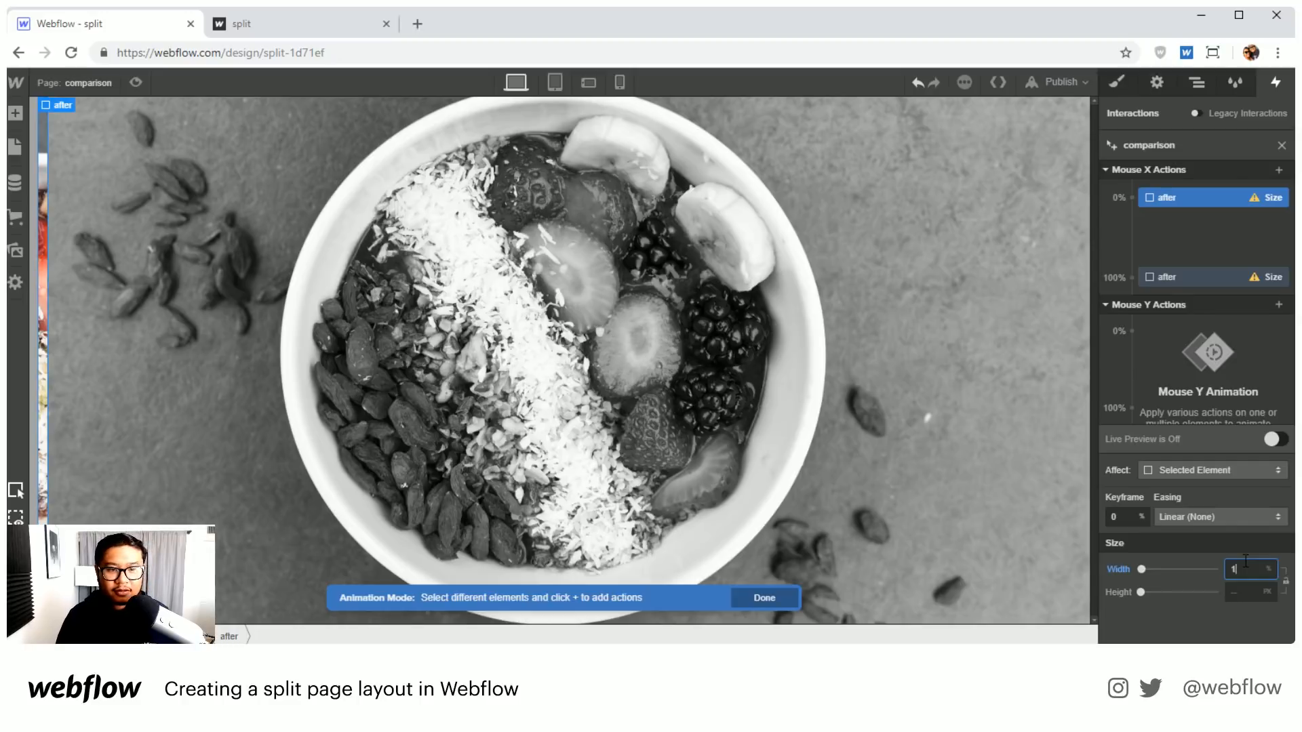
Step: Set the "after" block's width to 99% on the 100% keyframe of Mouse X and preview the comparison
click(1152, 279)
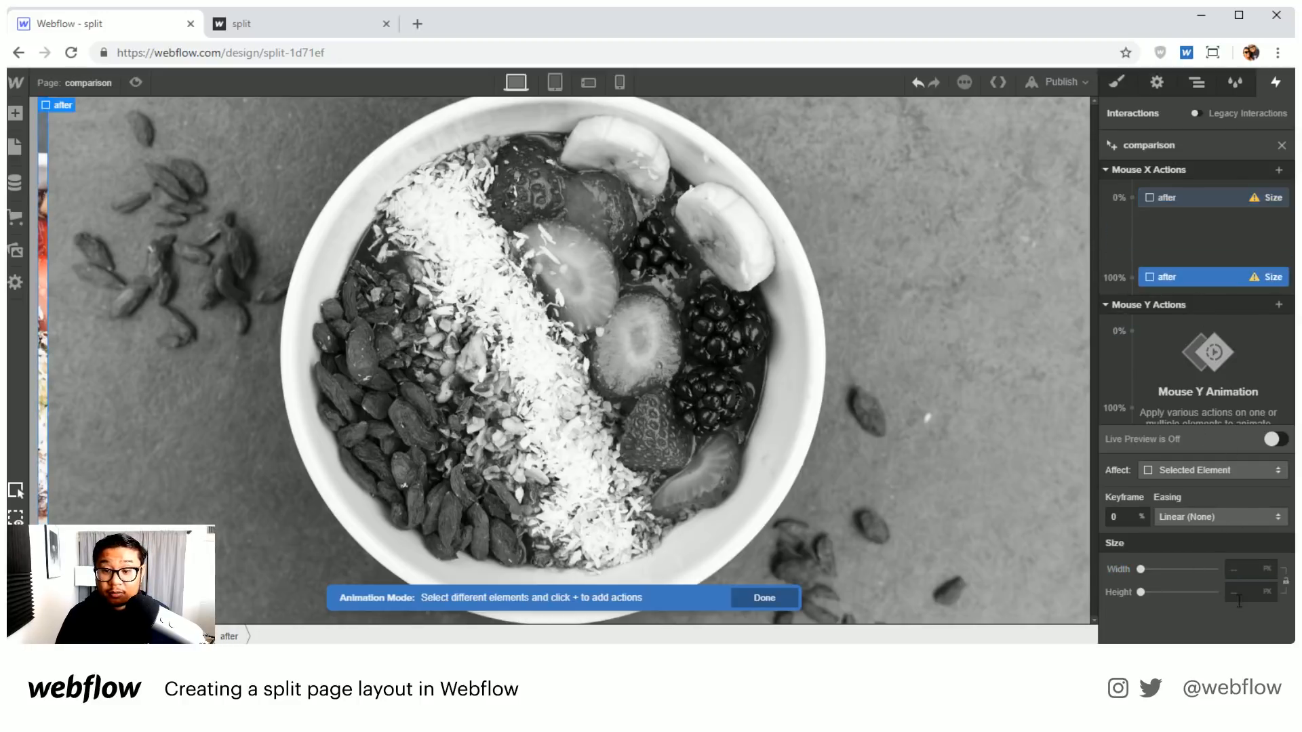
click(1255, 567)
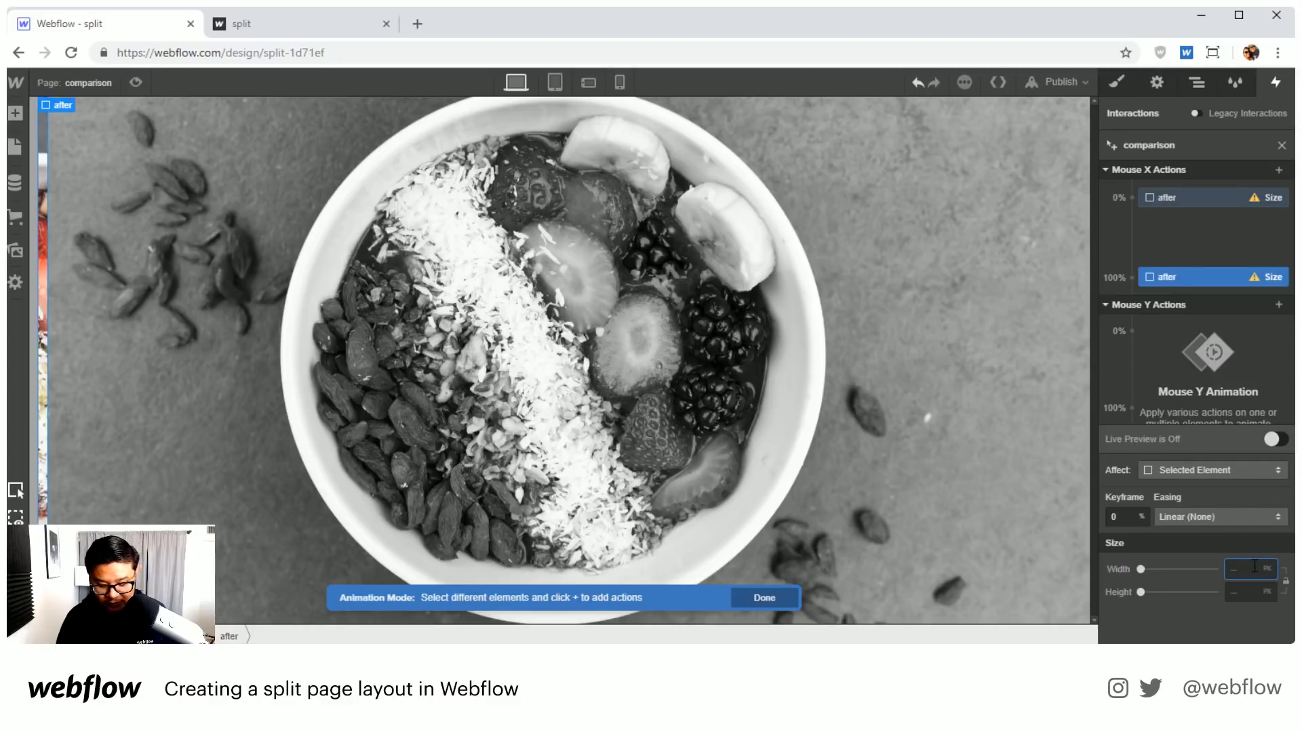
text(99)
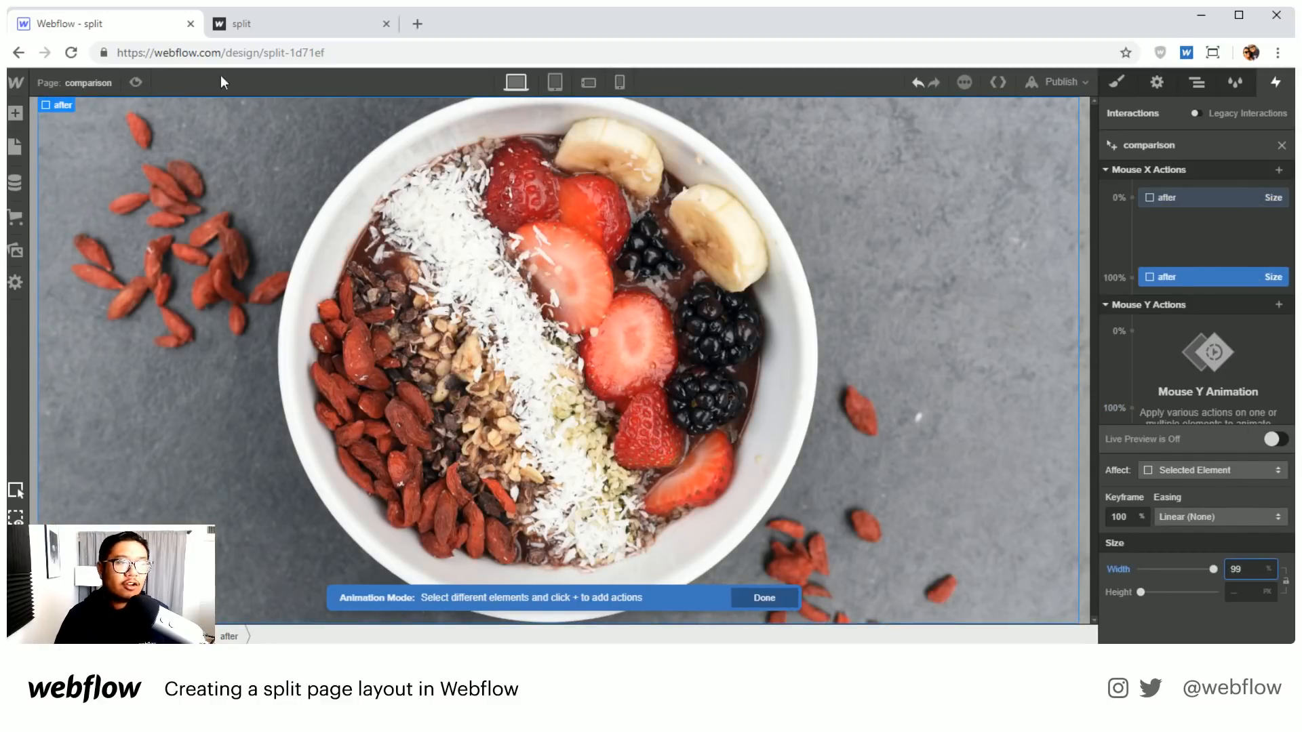
click(137, 83)
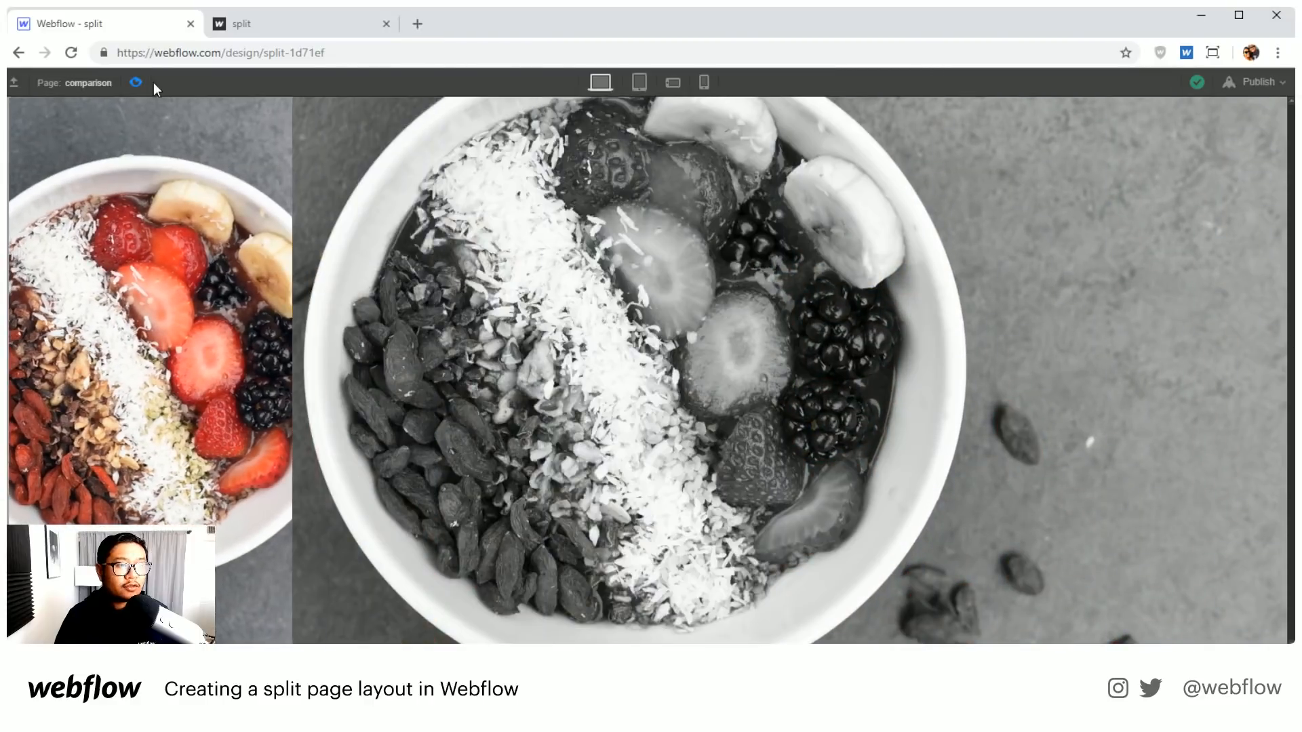
click(134, 83)
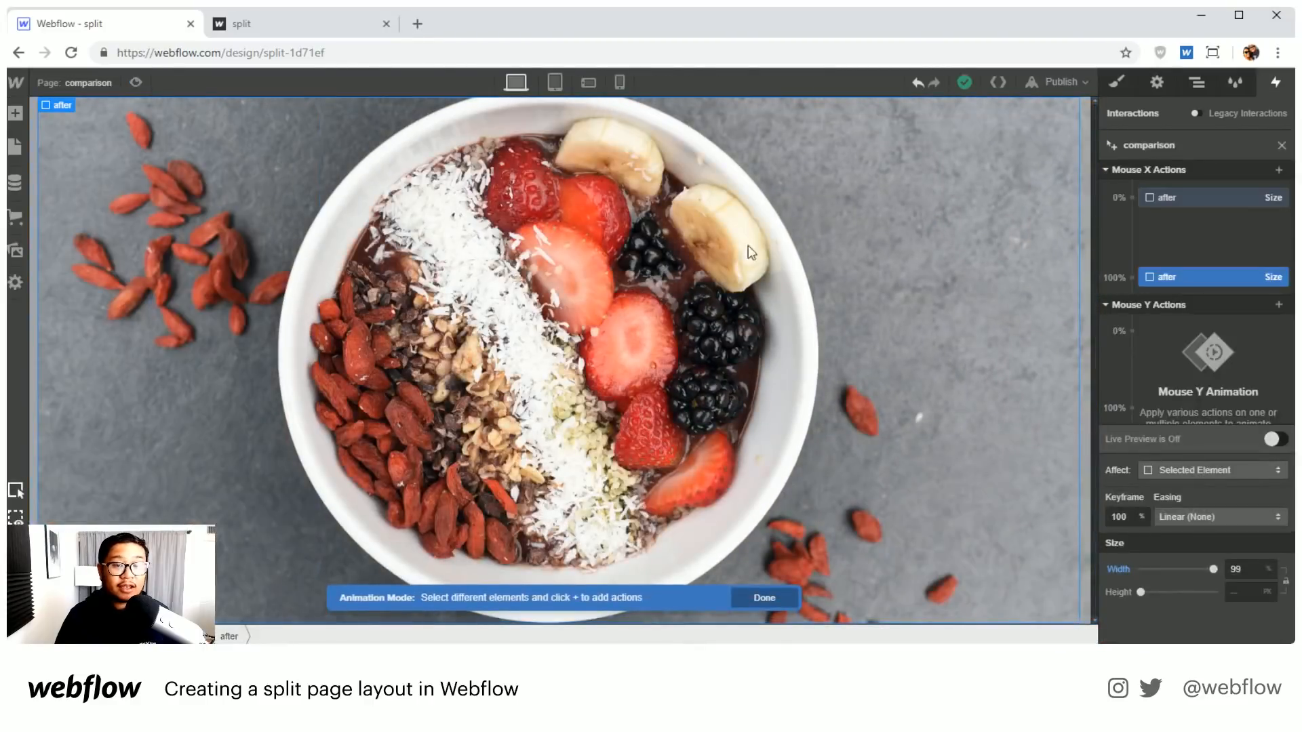
Step: Set the width of the "after" block's background image to 100vw
click(1129, 81)
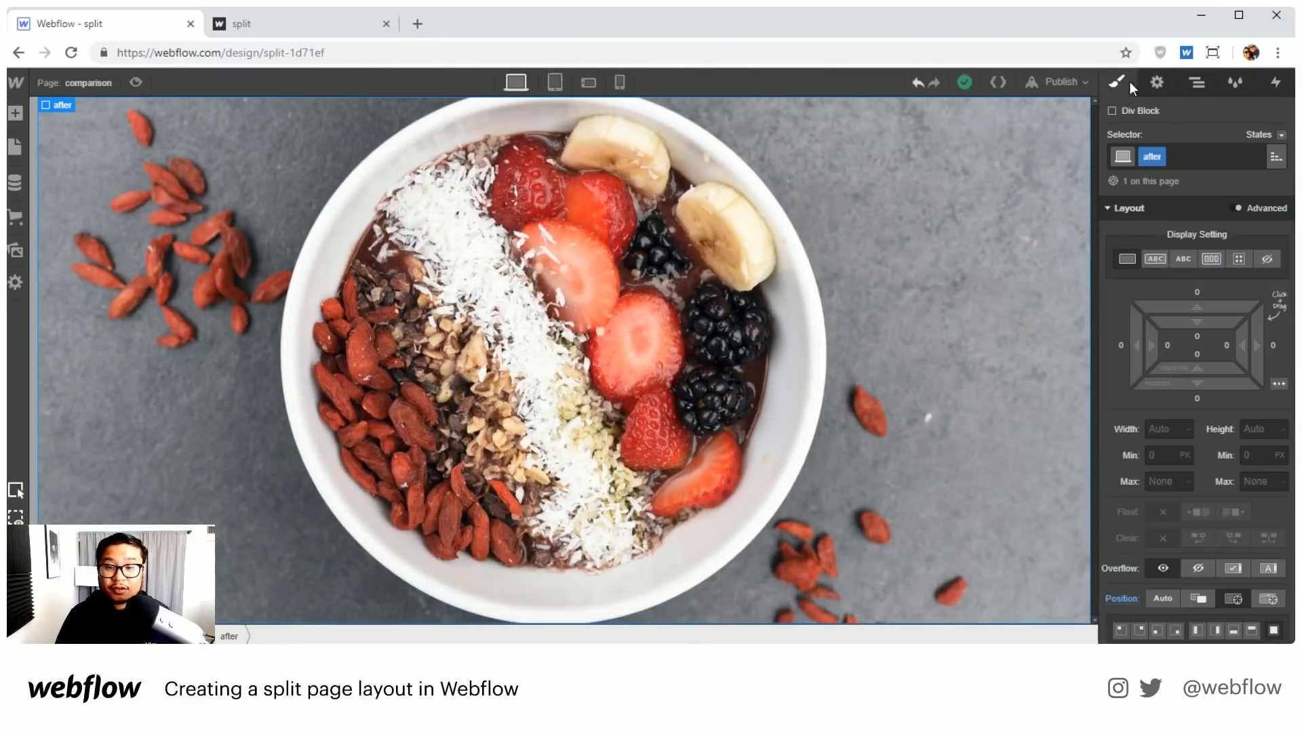
scroll(1200, 405, down, 10)
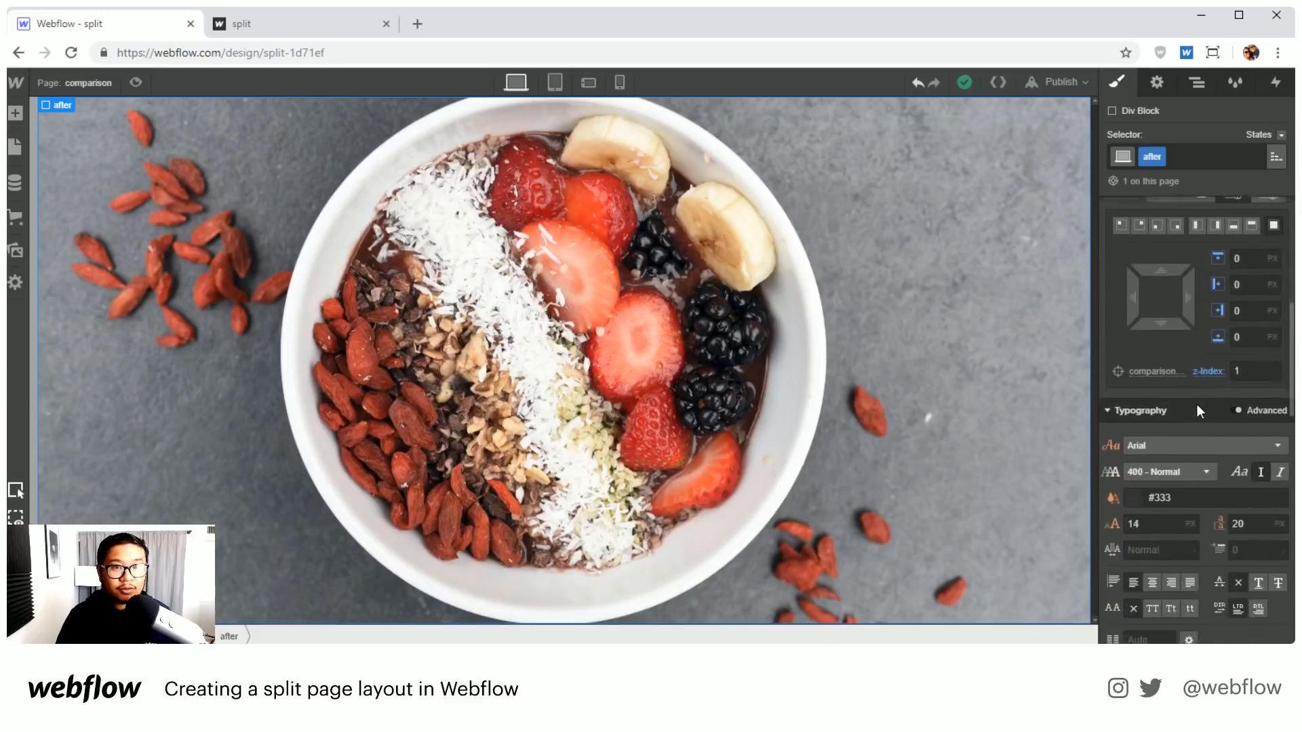
click(1179, 313)
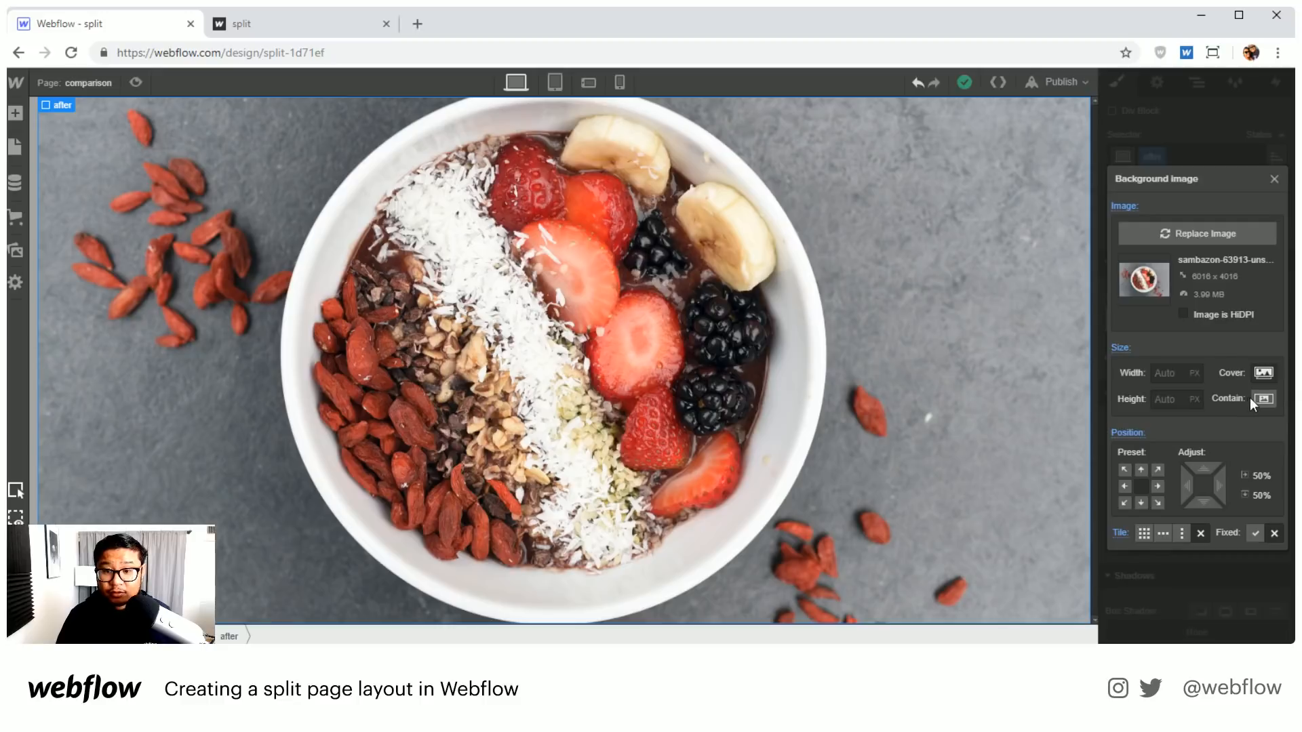
click(1163, 375)
text(100vw)
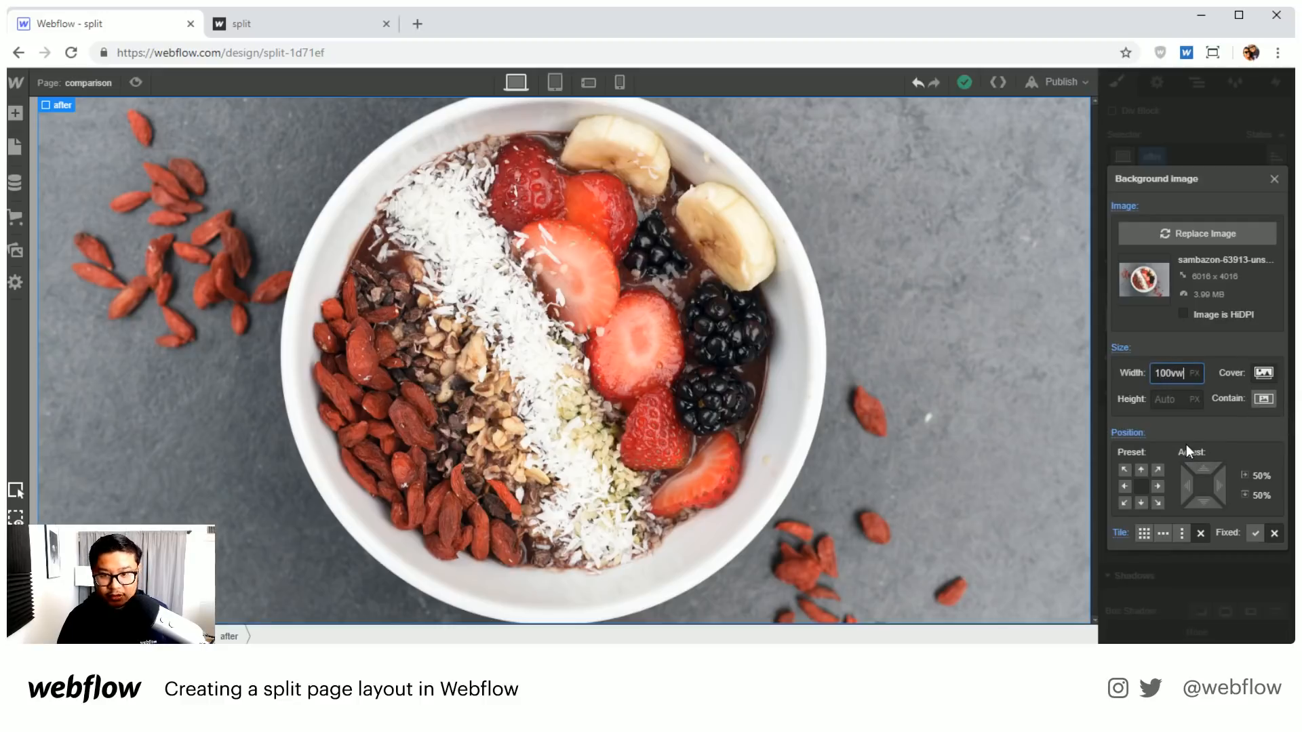
key(Return)
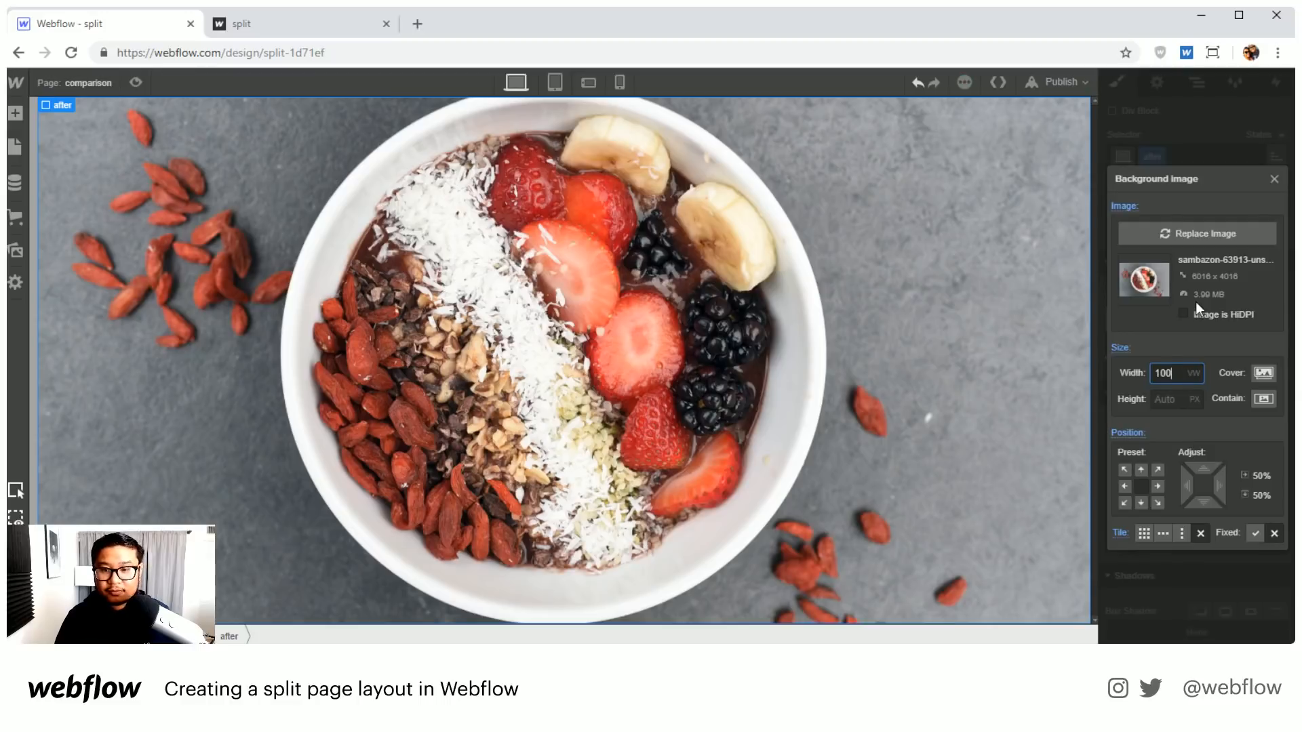
click(1274, 180)
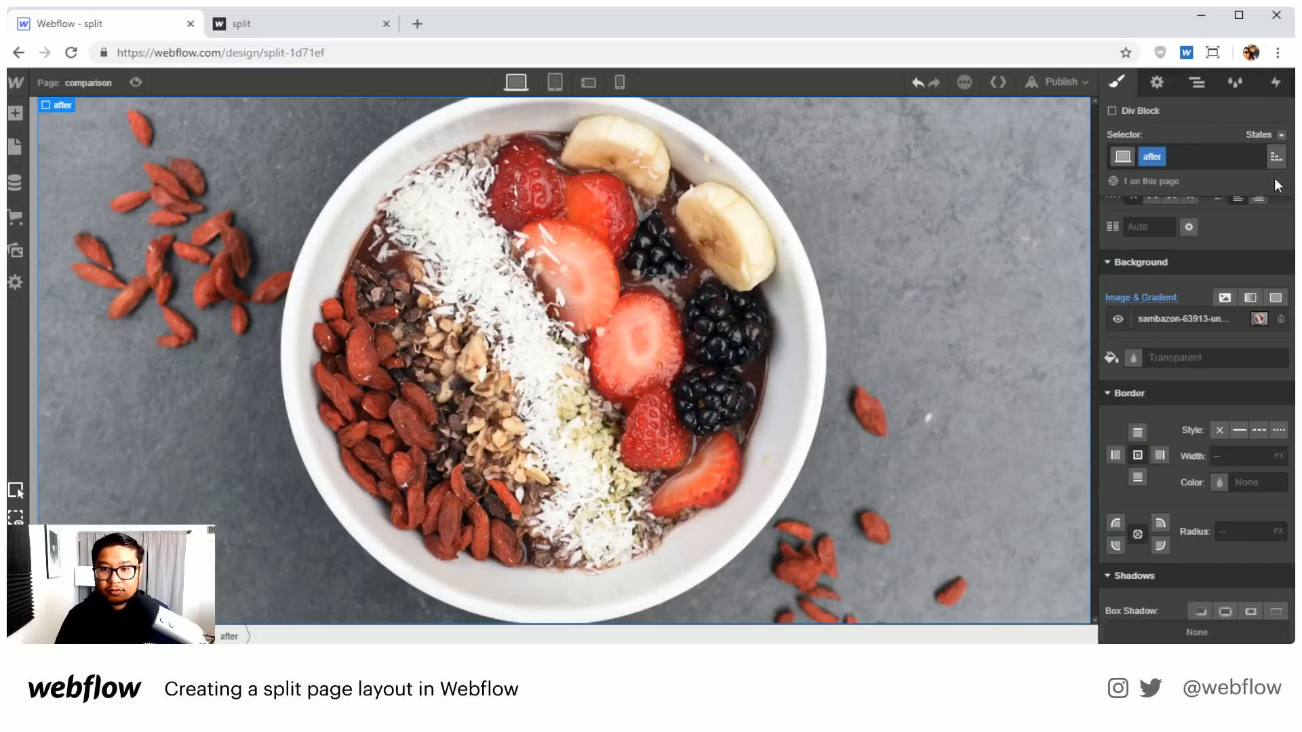
Step: Select the "before" block and set the width of its background image to 100vw
click(1198, 84)
click(1176, 199)
click(1116, 82)
scroll(1183, 418, down, 3)
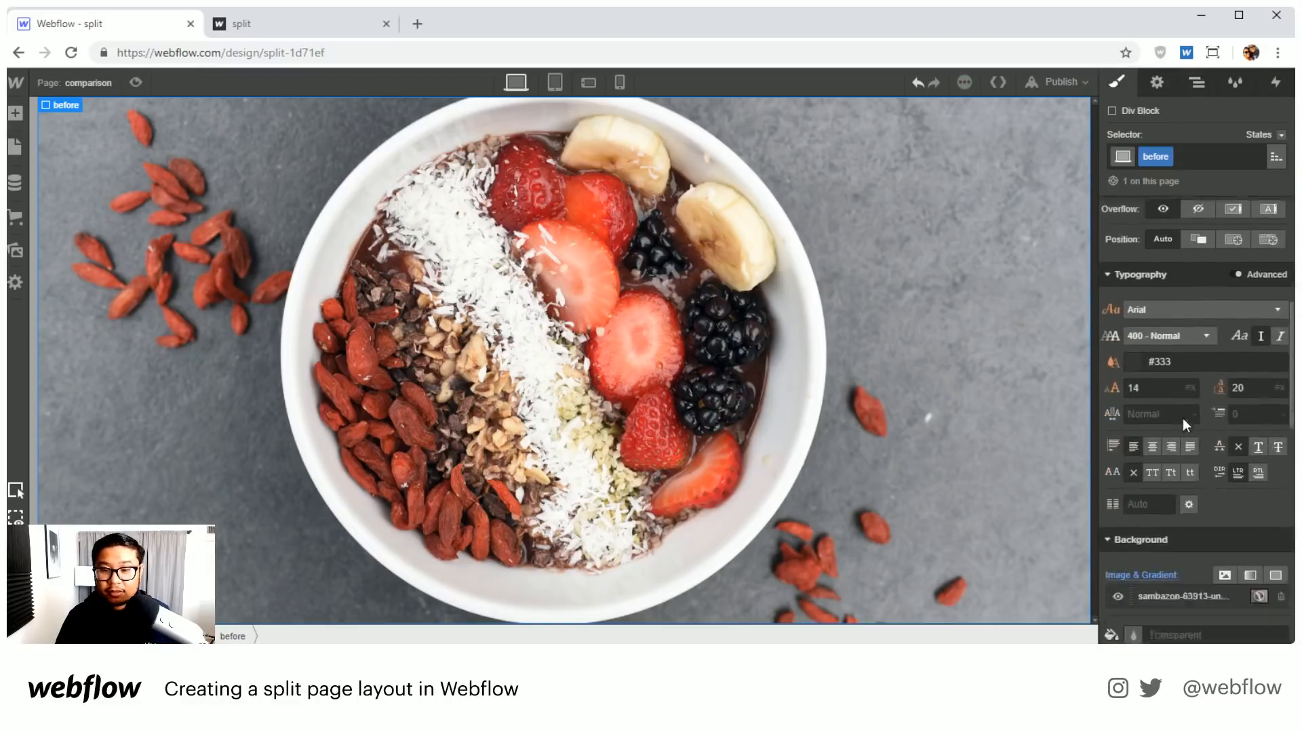
scroll(1186, 429, down, 2)
click(1181, 472)
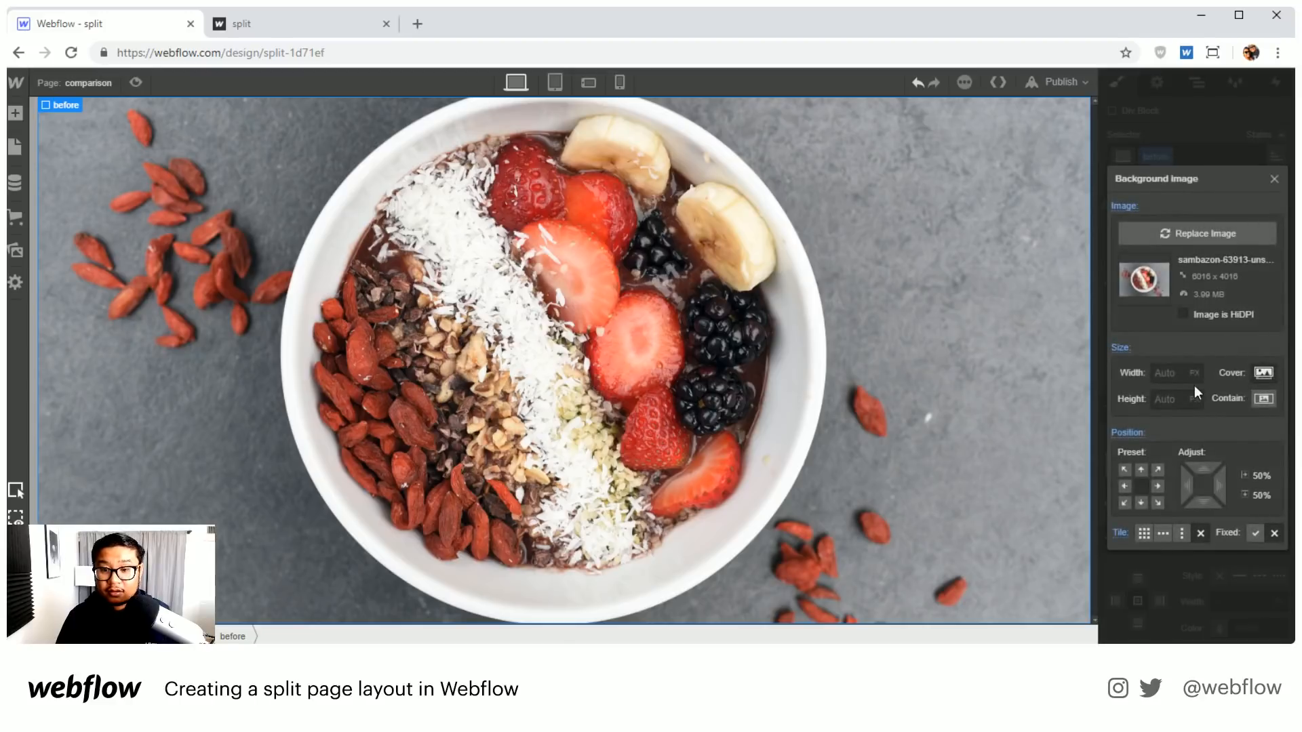
text(100vw)
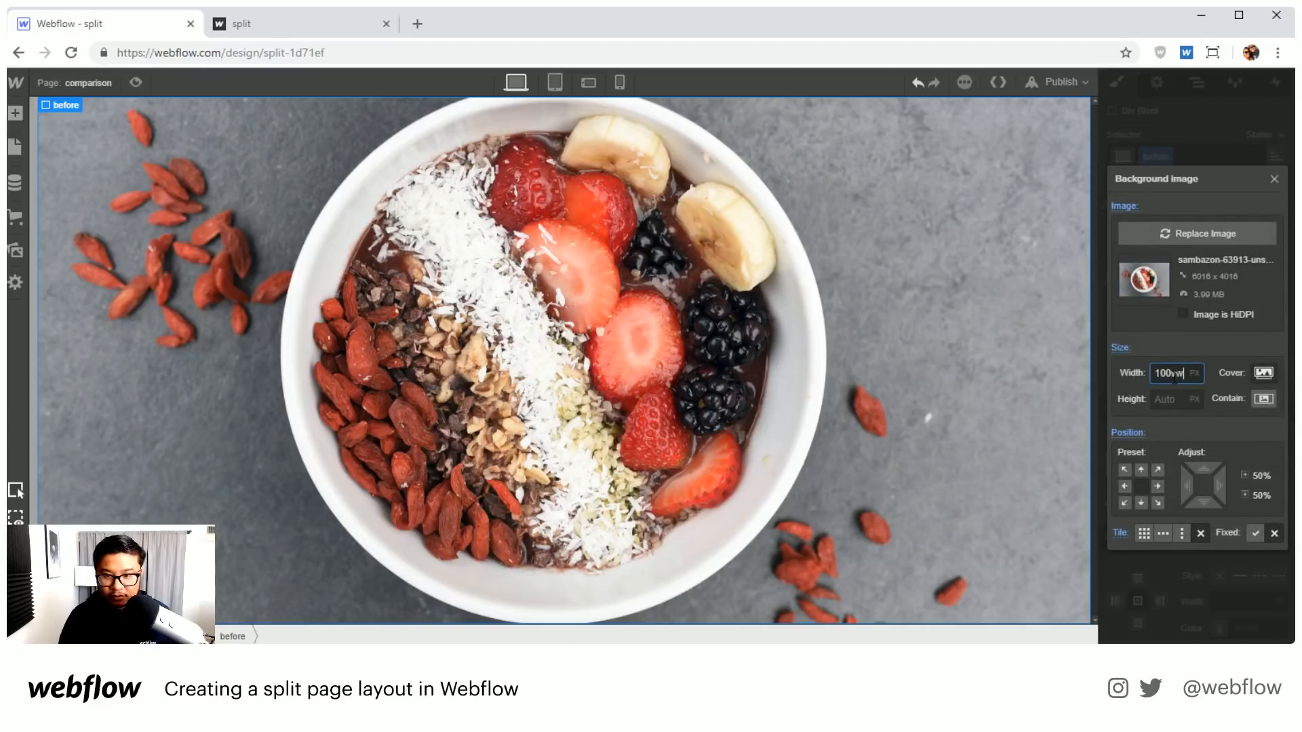
click(1274, 179)
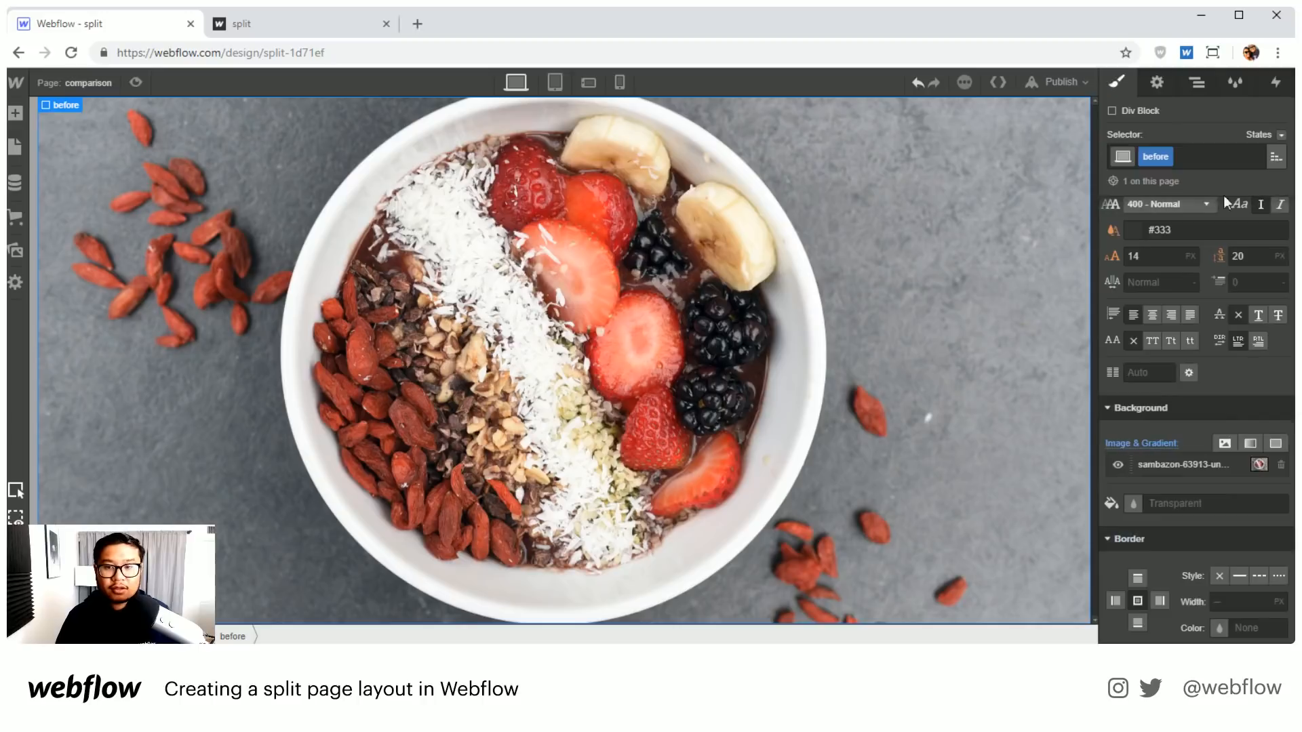
Step: Preview the comparison and check the background image settings of the "after" block
click(135, 82)
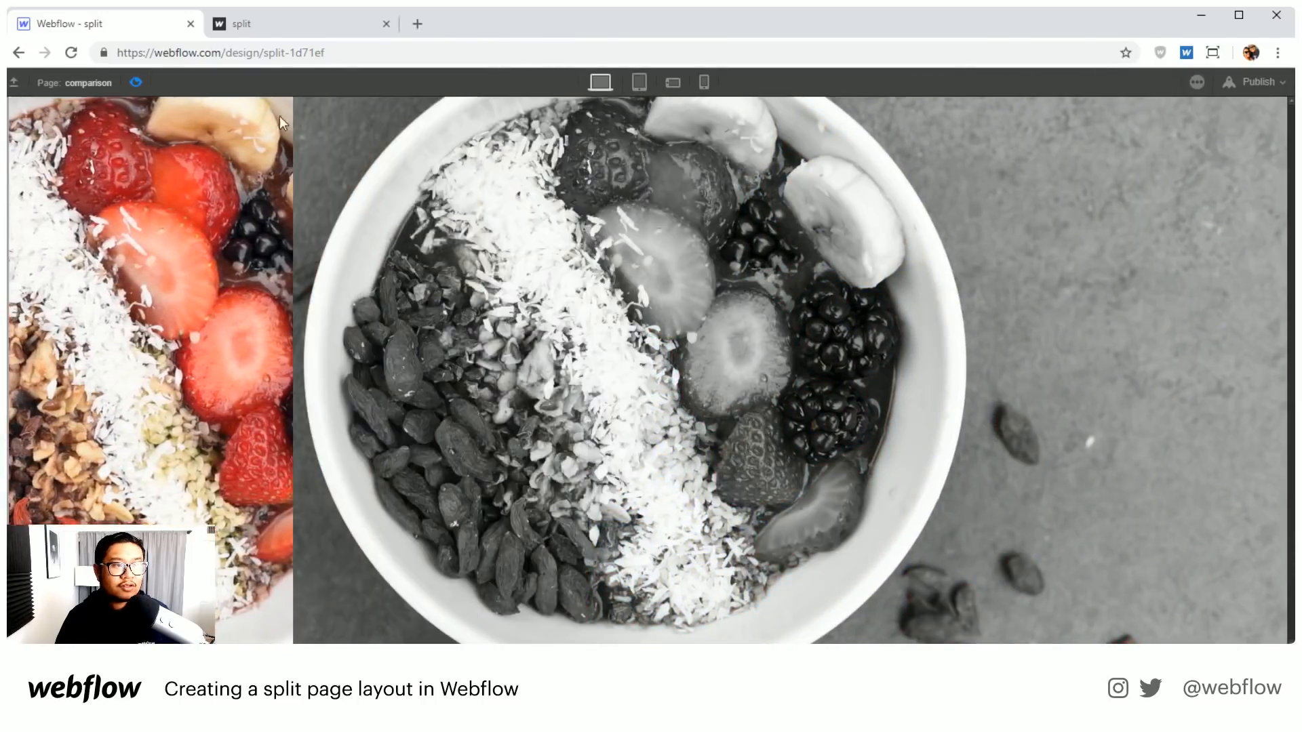
click(134, 83)
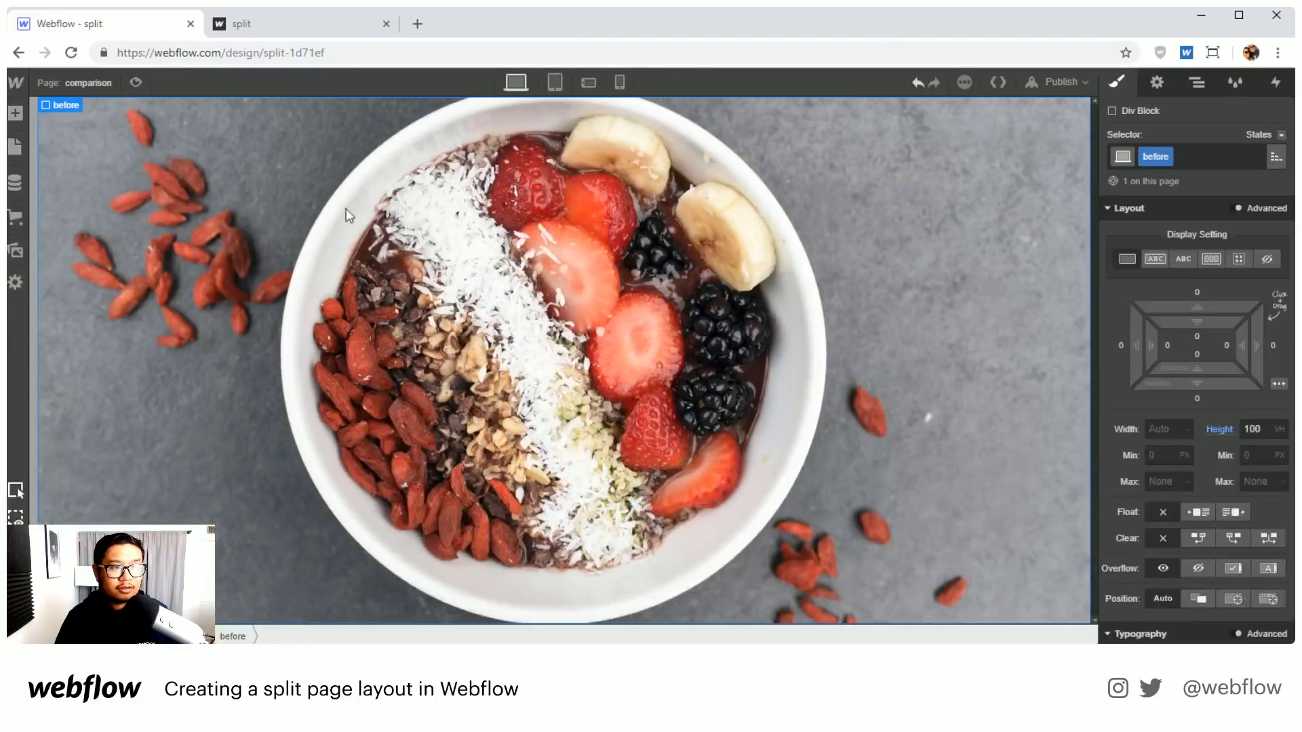
click(503, 230)
scroll(1220, 466, down, 5)
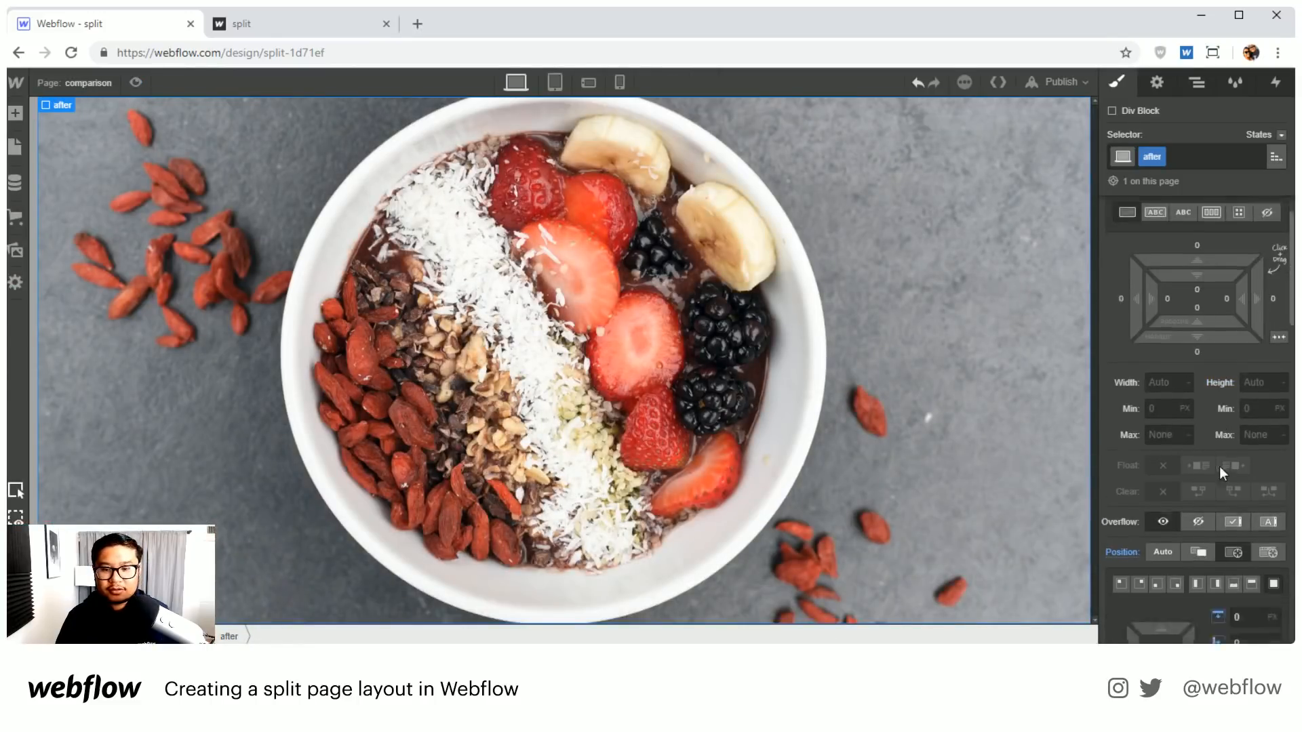
scroll(1220, 466, down, 5)
click(1199, 487)
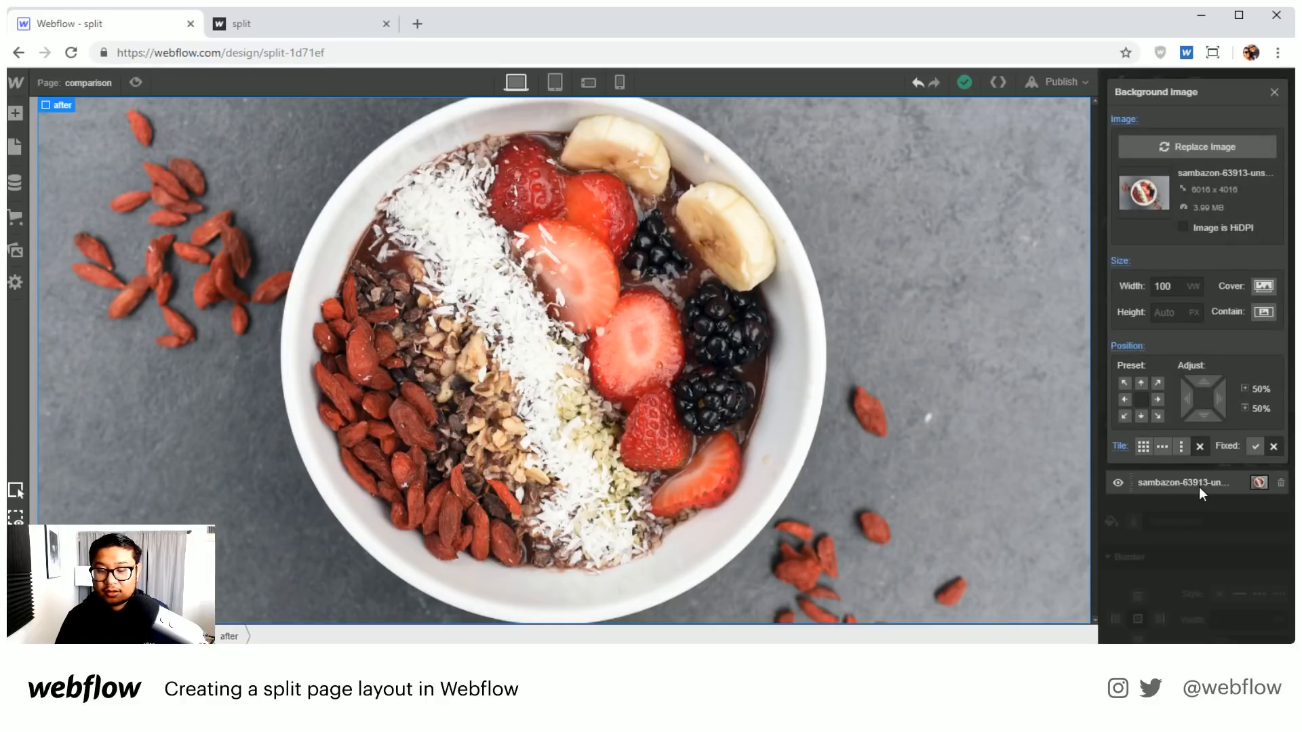
click(1275, 93)
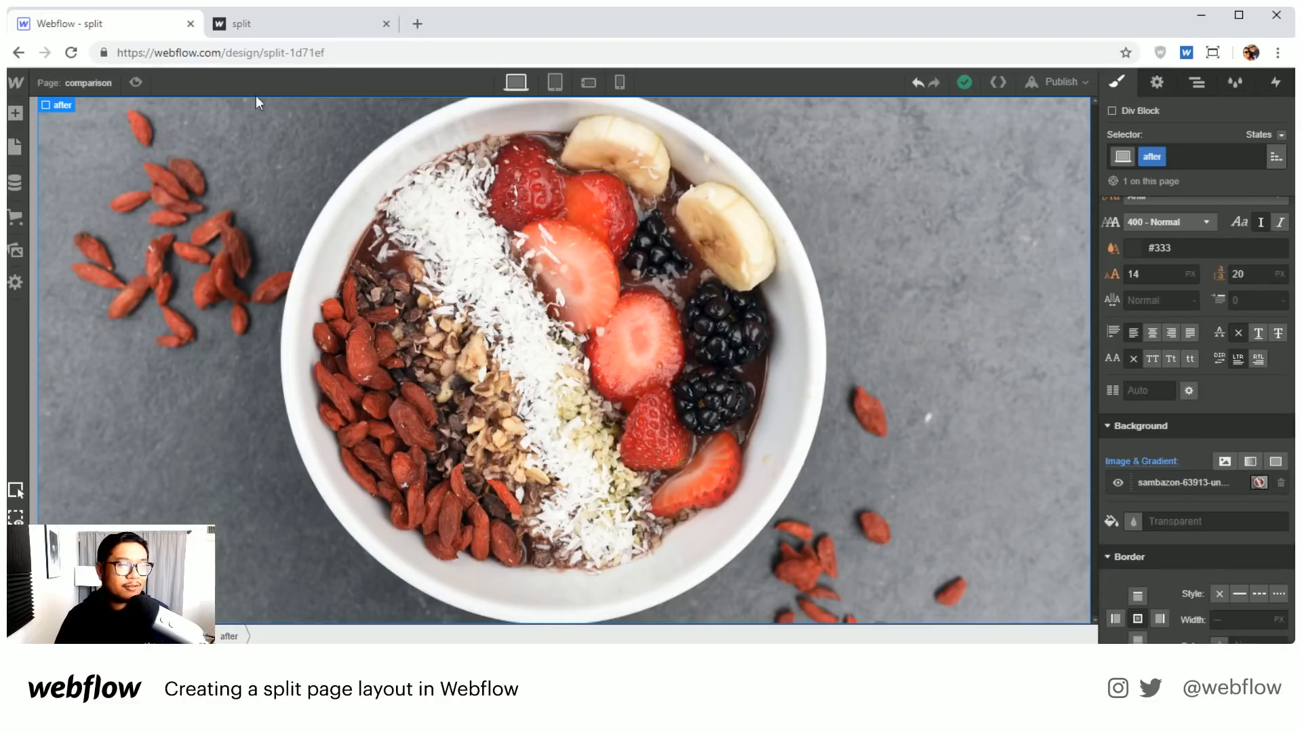
Step: Open the stream page and examine the background image settings of its colored s-1 column for comparison
click(83, 86)
click(92, 229)
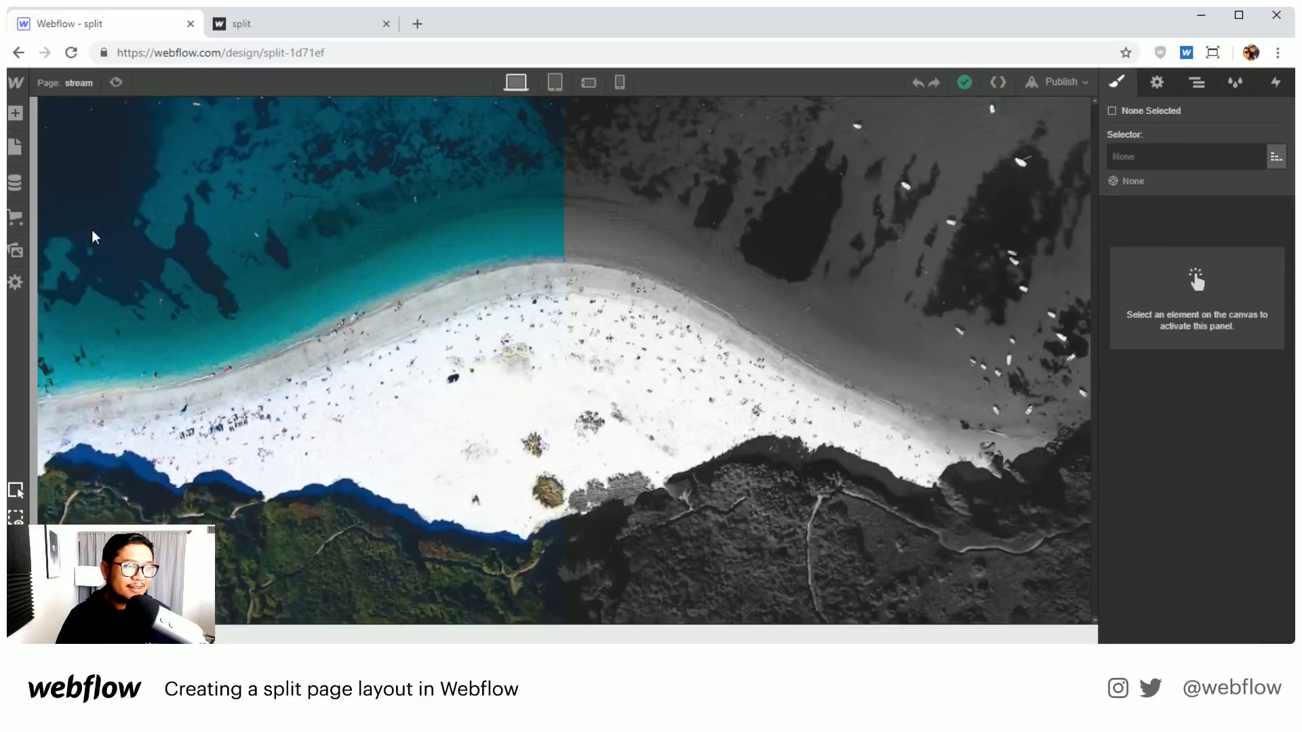
click(441, 222)
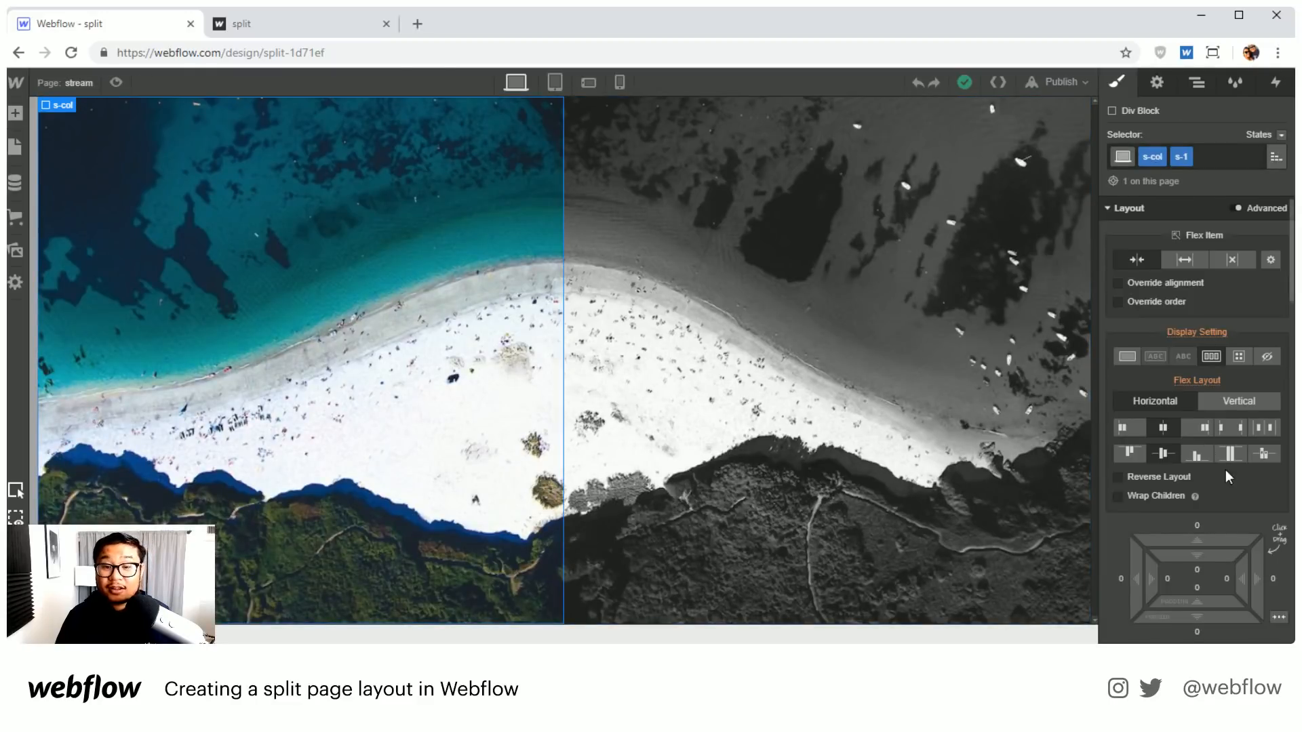
scroll(1226, 470, down, 7)
scroll(1226, 470, up, 4)
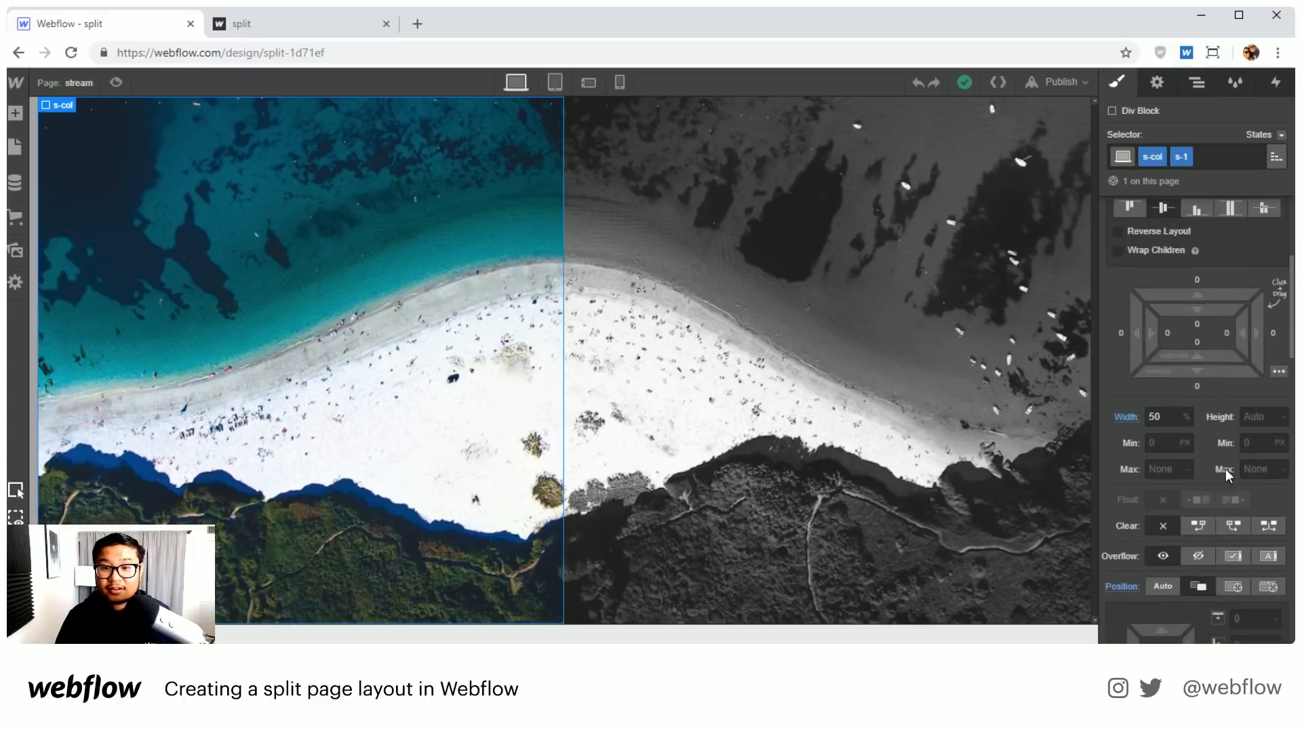
scroll(1226, 470, down, 5)
scroll(1216, 412, down, 3)
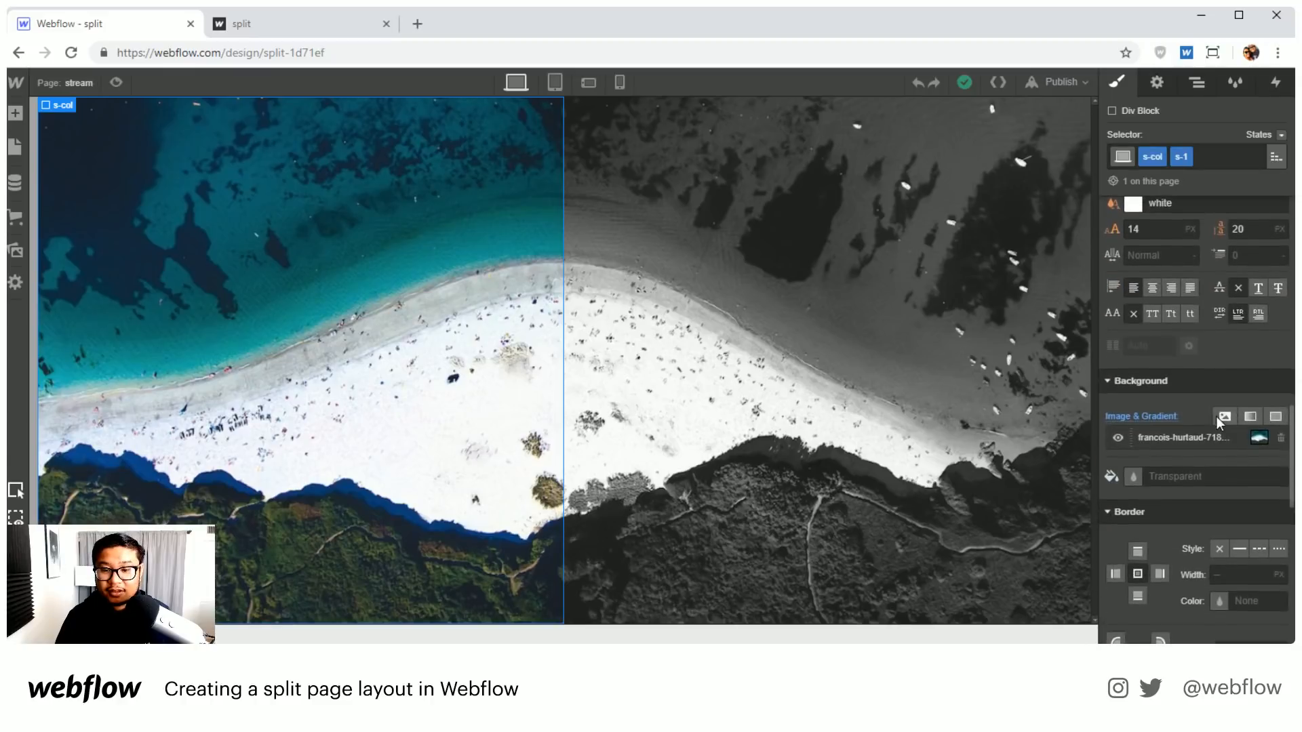
click(1186, 441)
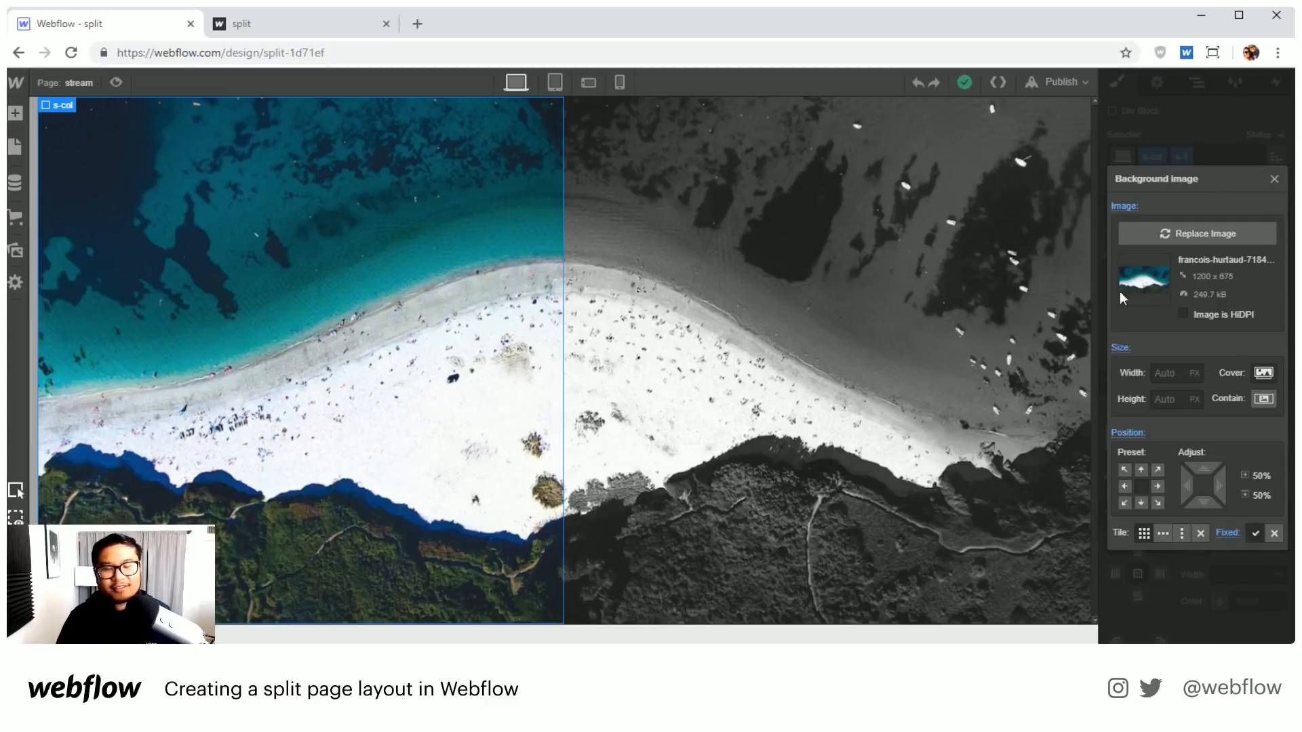
Step: Return to the comparison page and set the "after" block's background image to fixed
click(75, 82)
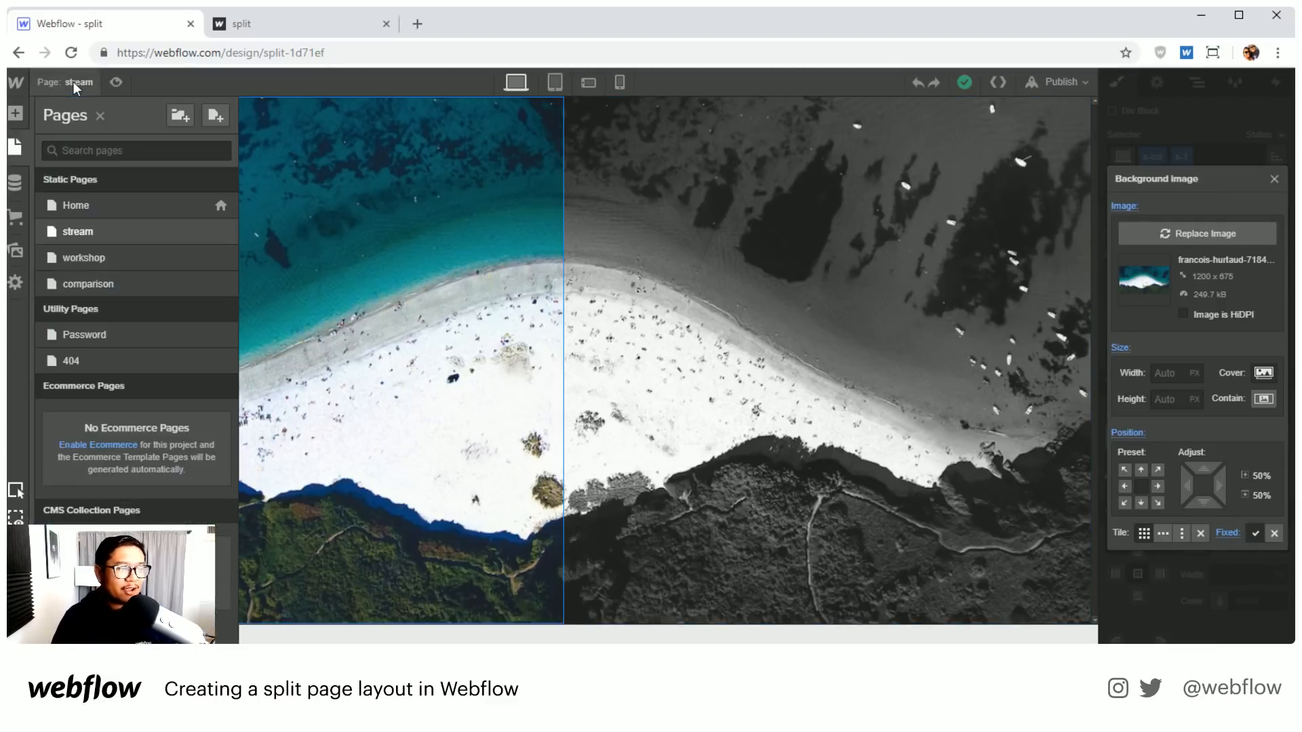
click(92, 286)
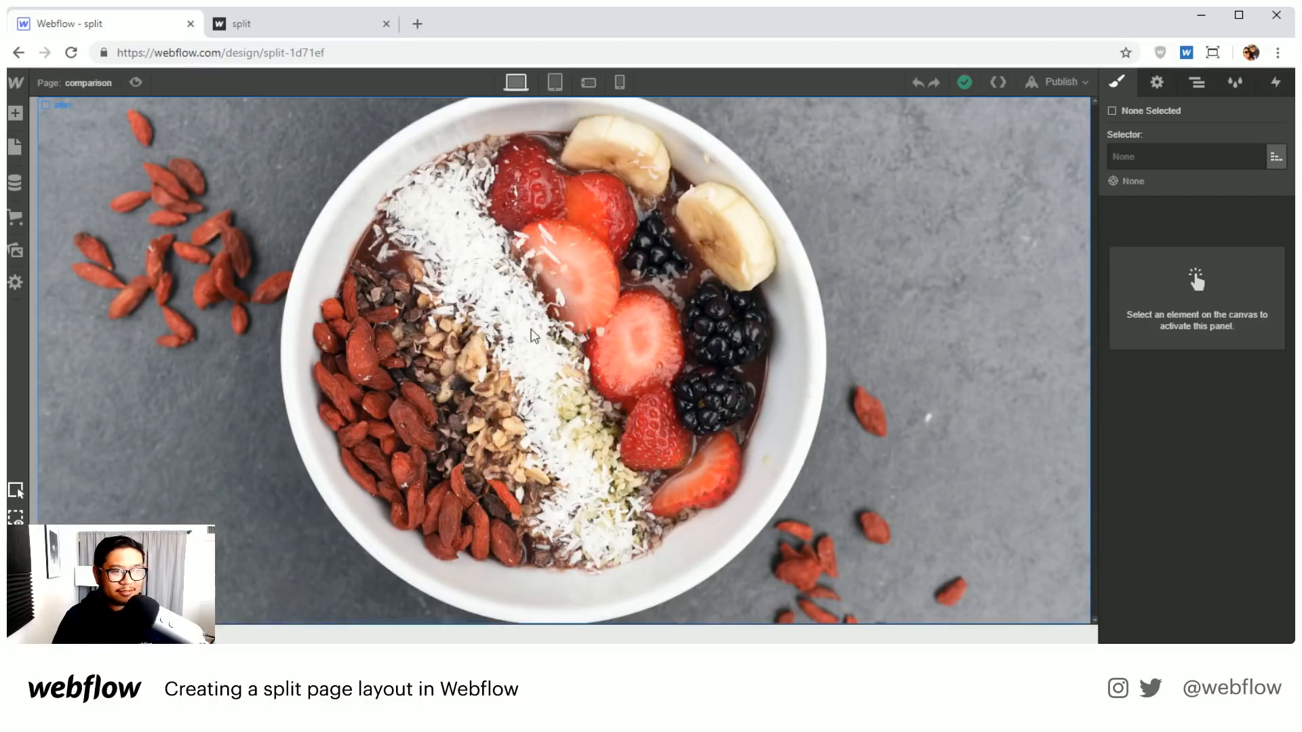
click(535, 336)
scroll(1207, 387, down, 5)
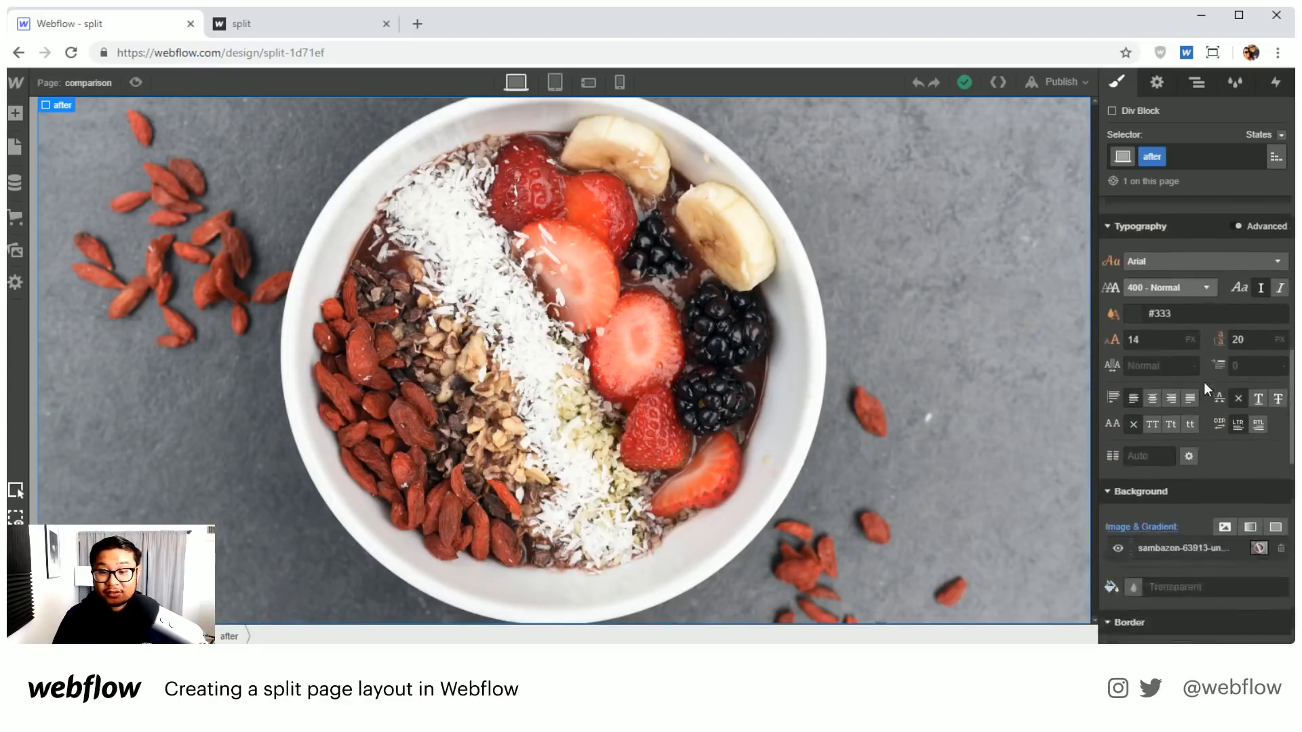
scroll(1207, 388, down, 5)
click(1184, 237)
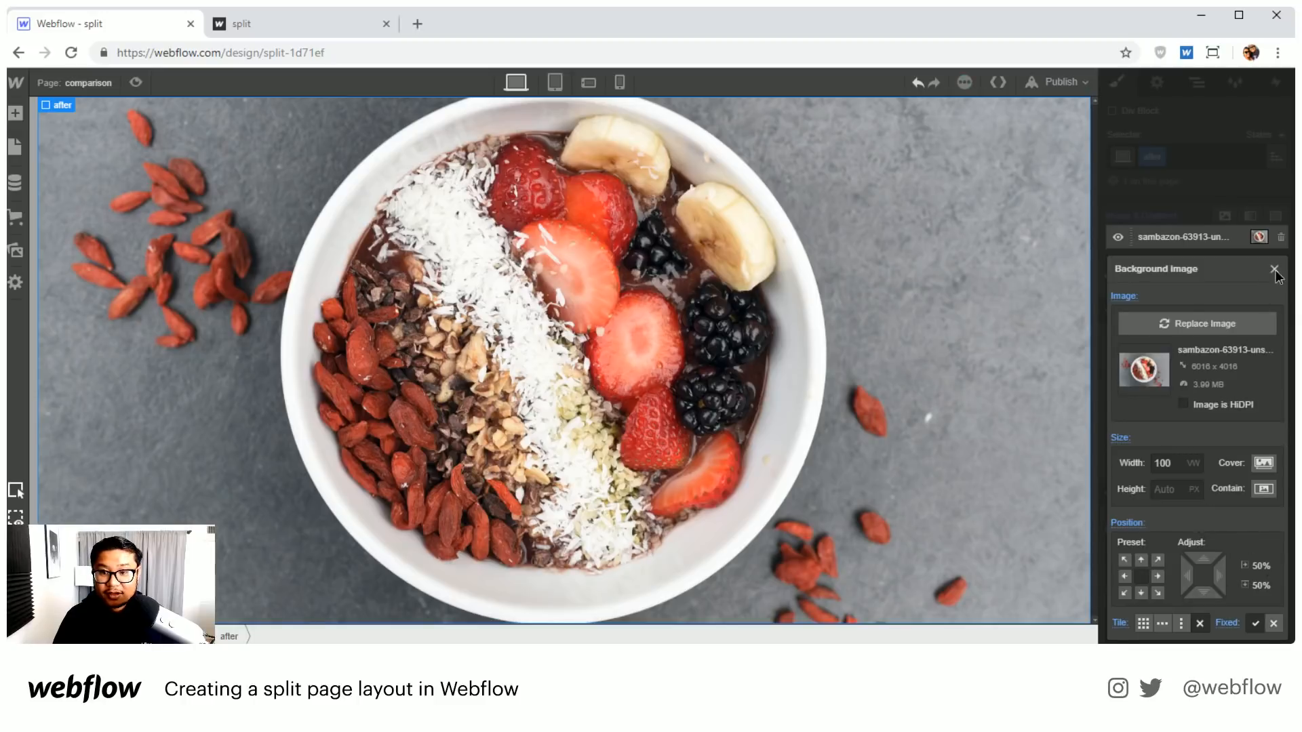
Step: Examine the background image settings of the "before" block and preview the comparison page
click(1274, 270)
click(1197, 80)
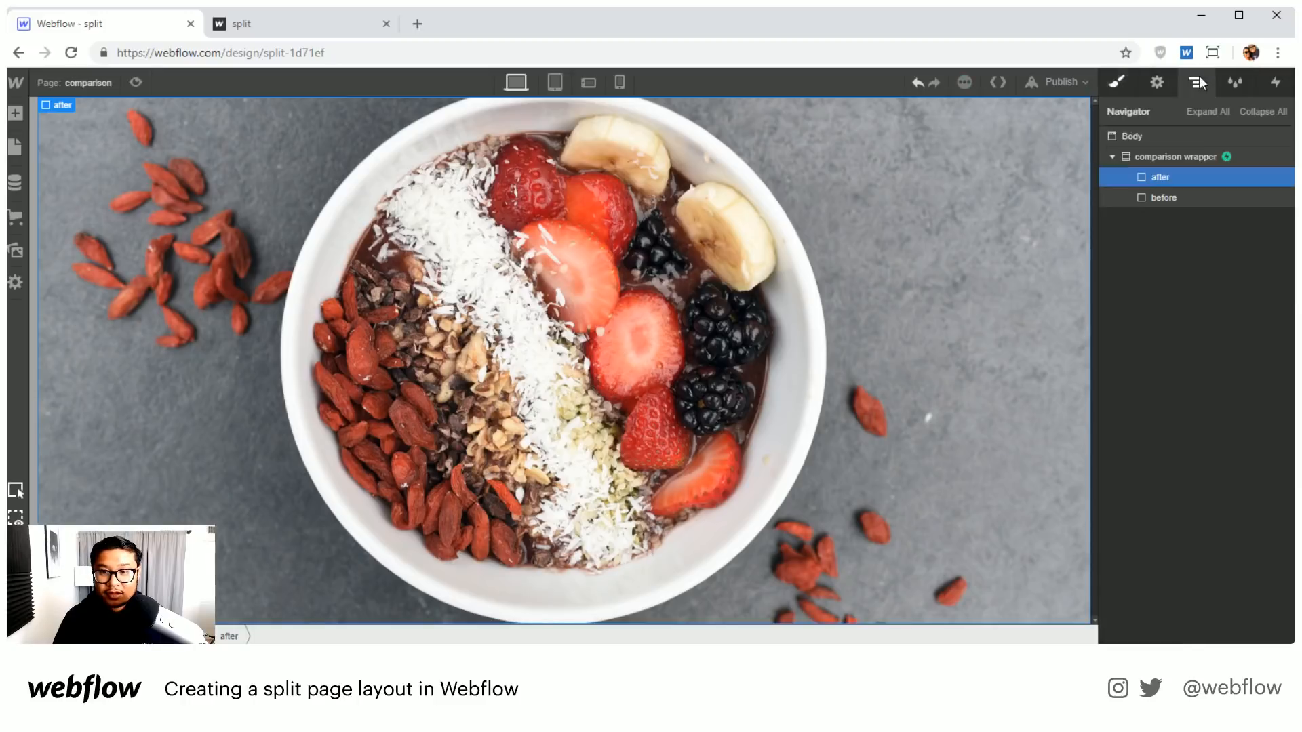
click(1175, 197)
click(1120, 82)
scroll(1202, 448, down, 10)
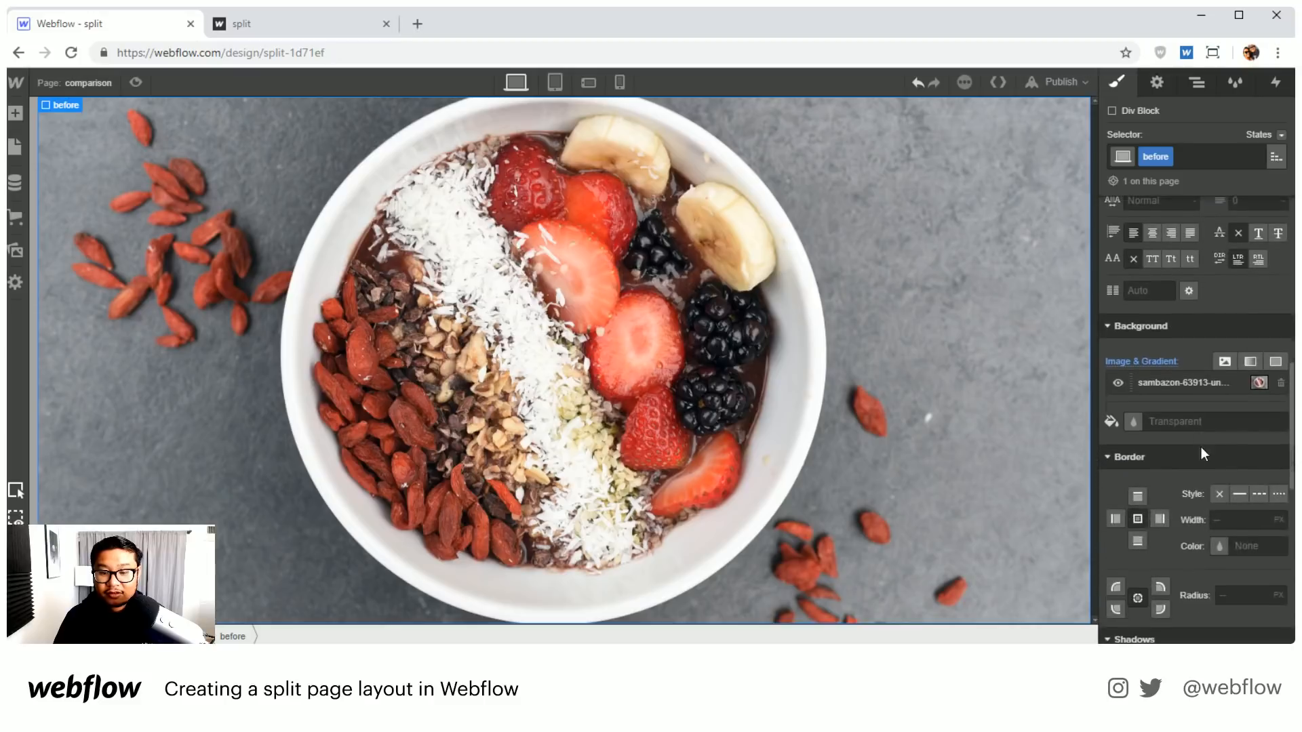
click(1178, 384)
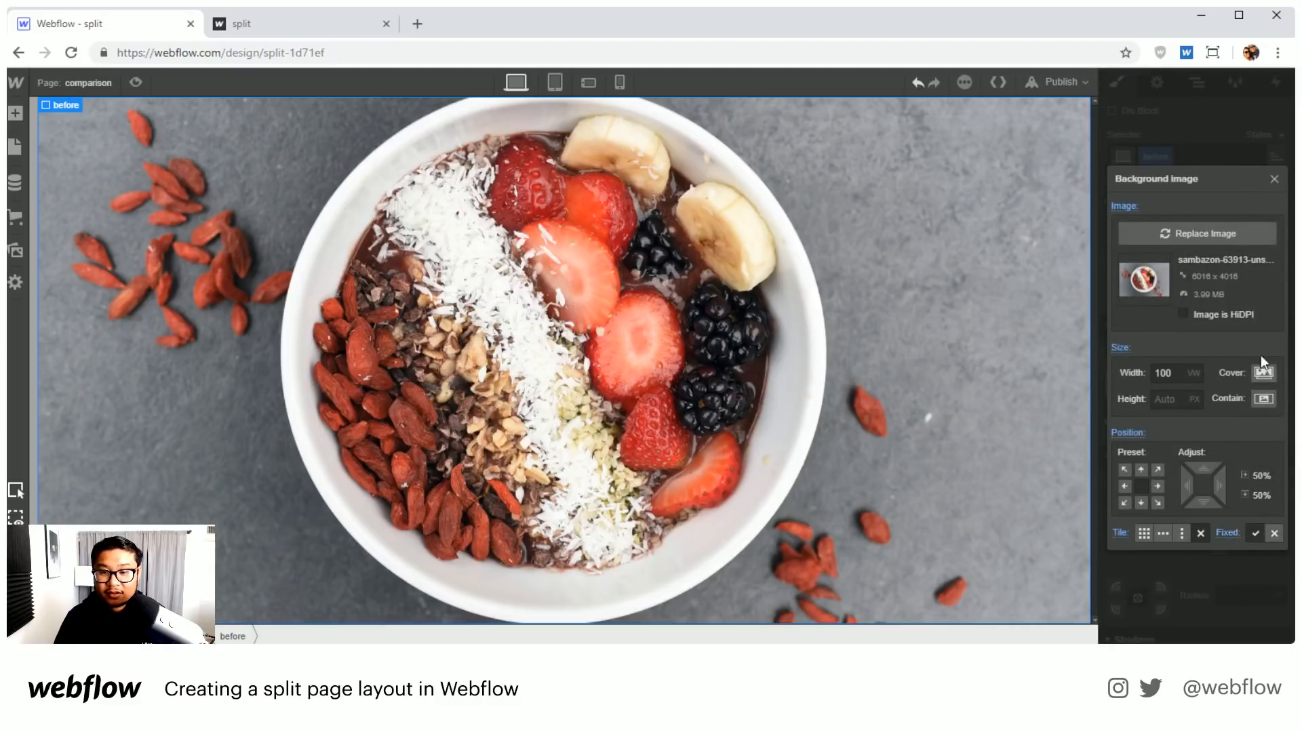
click(1274, 180)
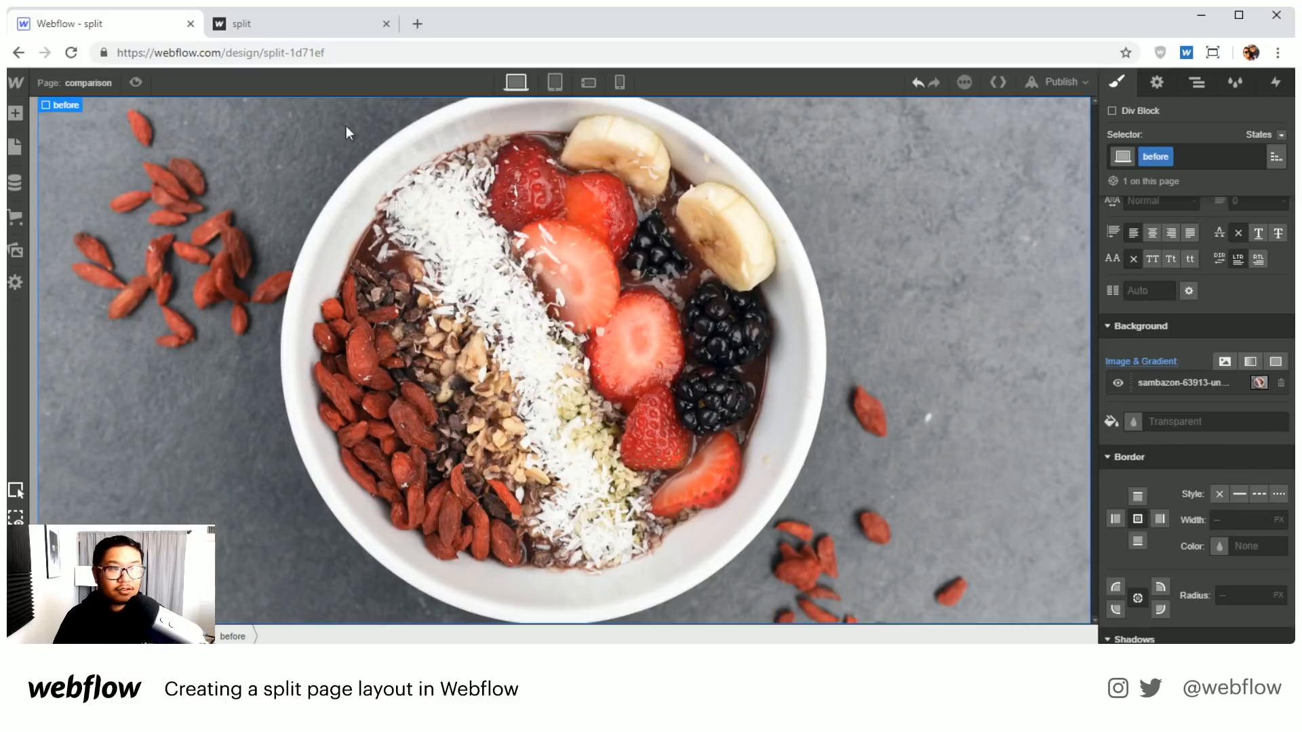
click(135, 83)
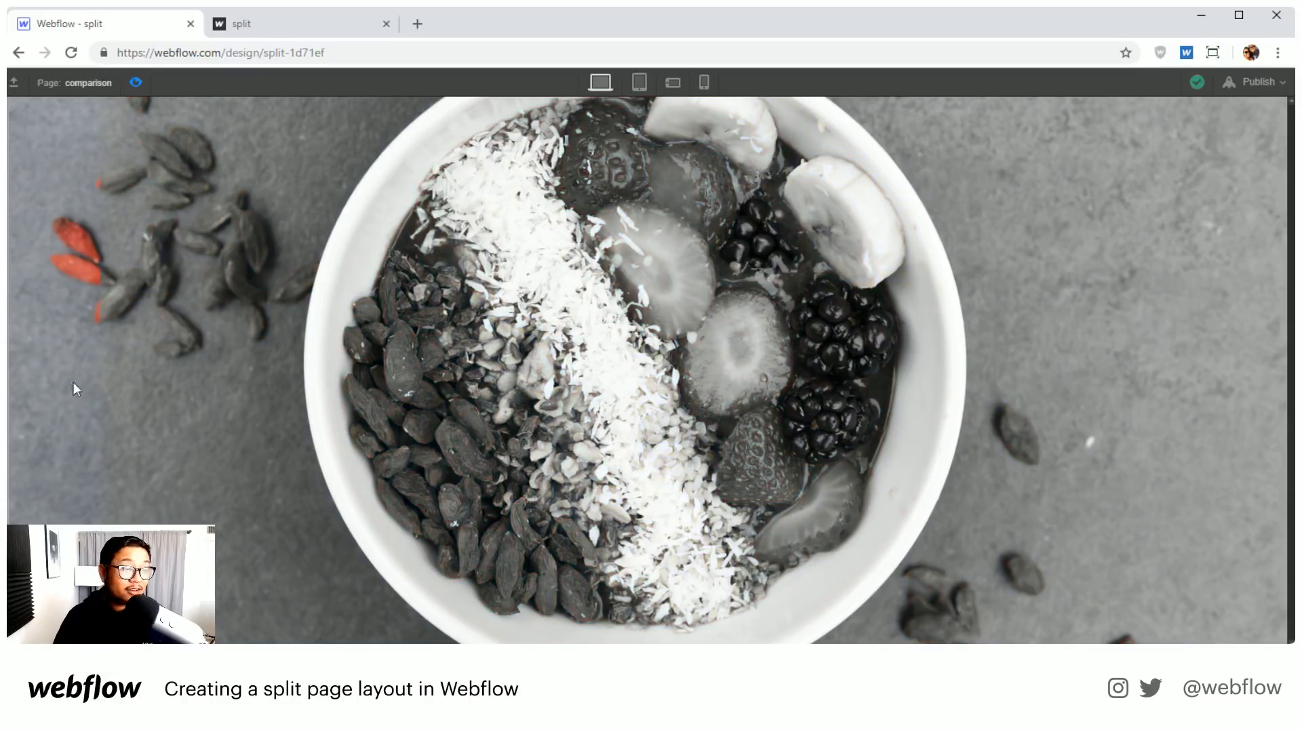
click(137, 84)
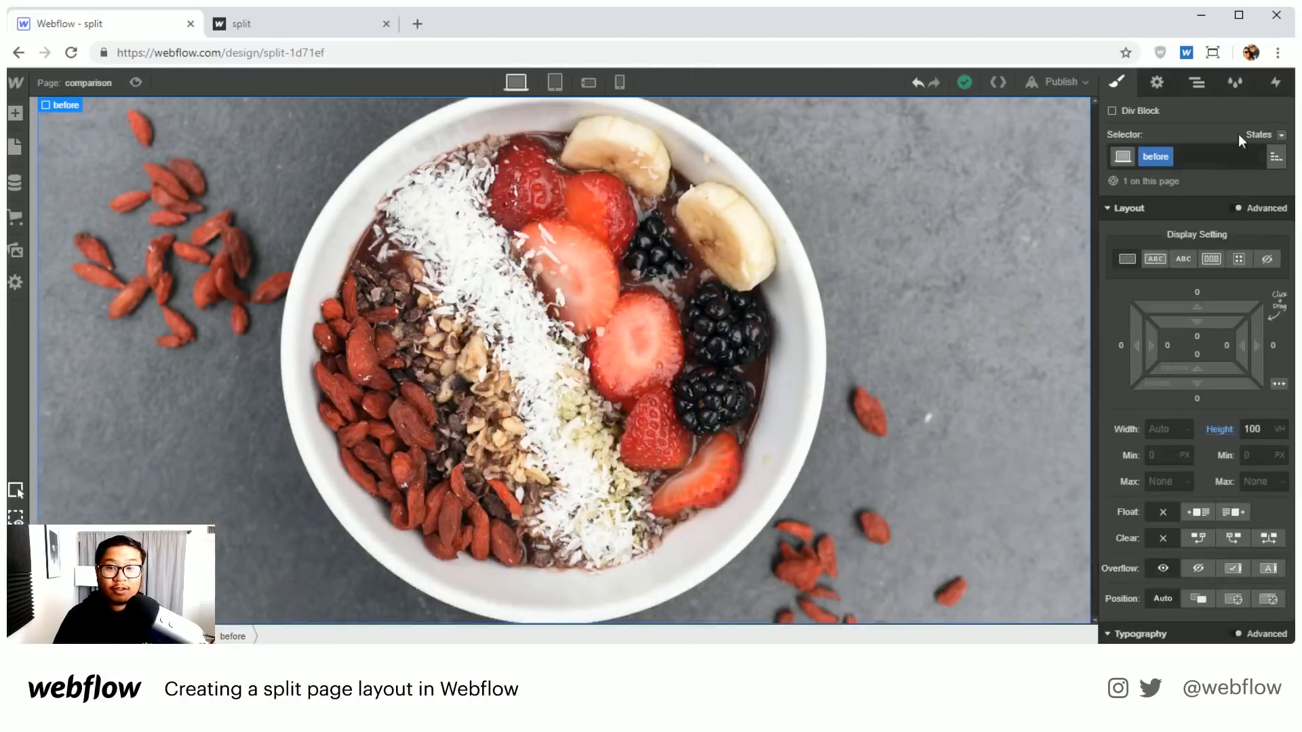
Step: Select the comparison wrapper and open the "comparison" animation of its Mouse Move over Element trigger
click(1275, 82)
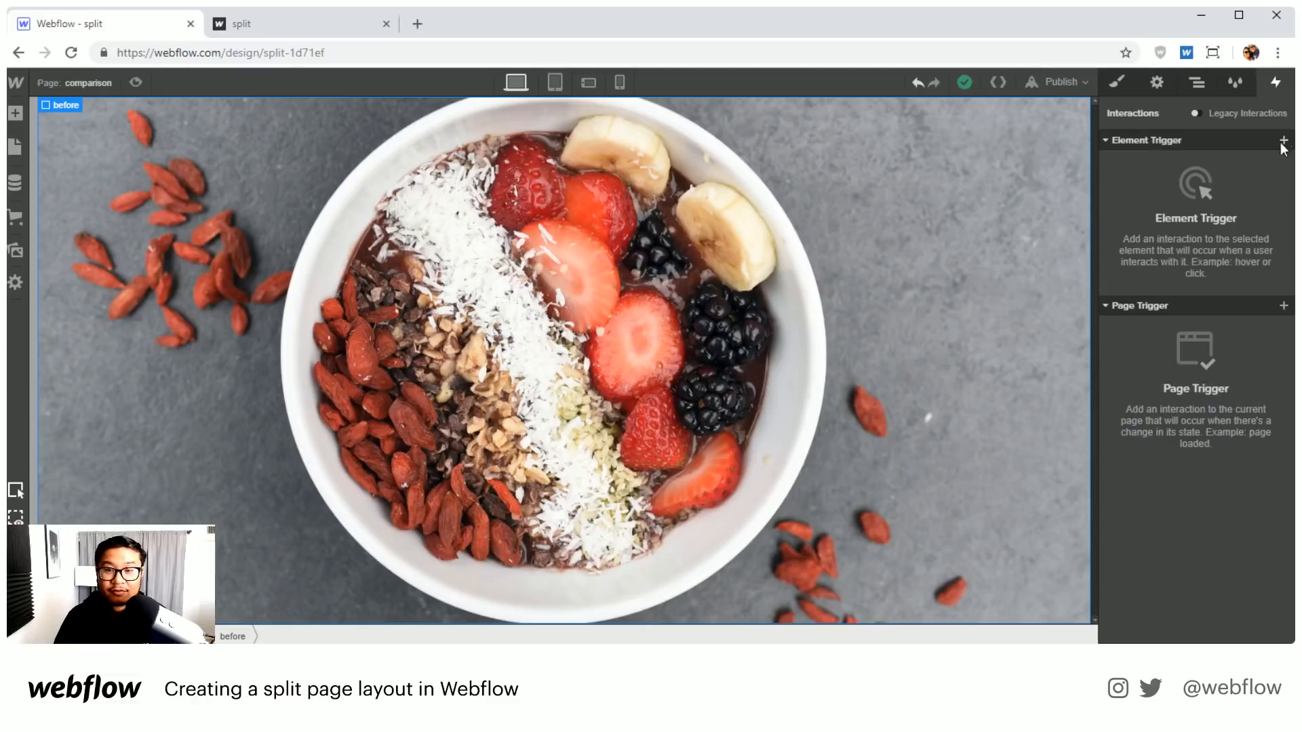
click(936, 211)
click(1197, 82)
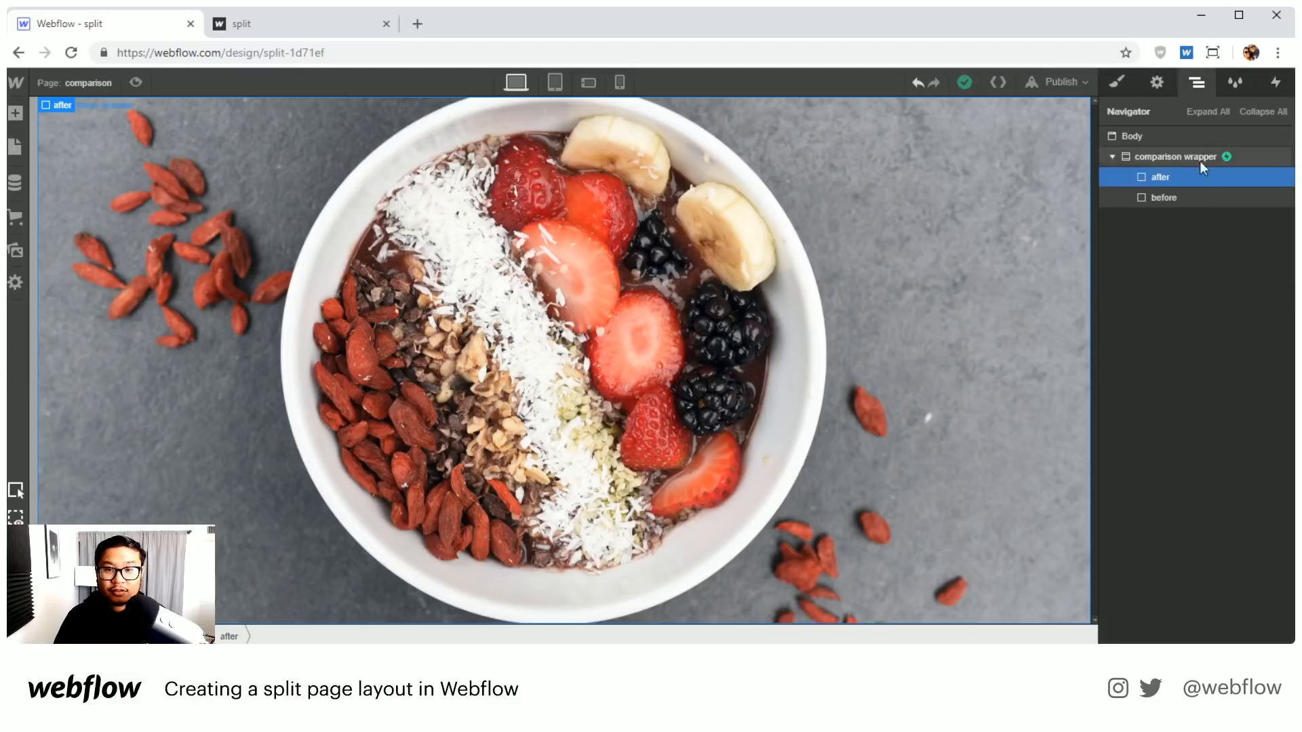
click(1199, 163)
click(1276, 82)
click(1174, 180)
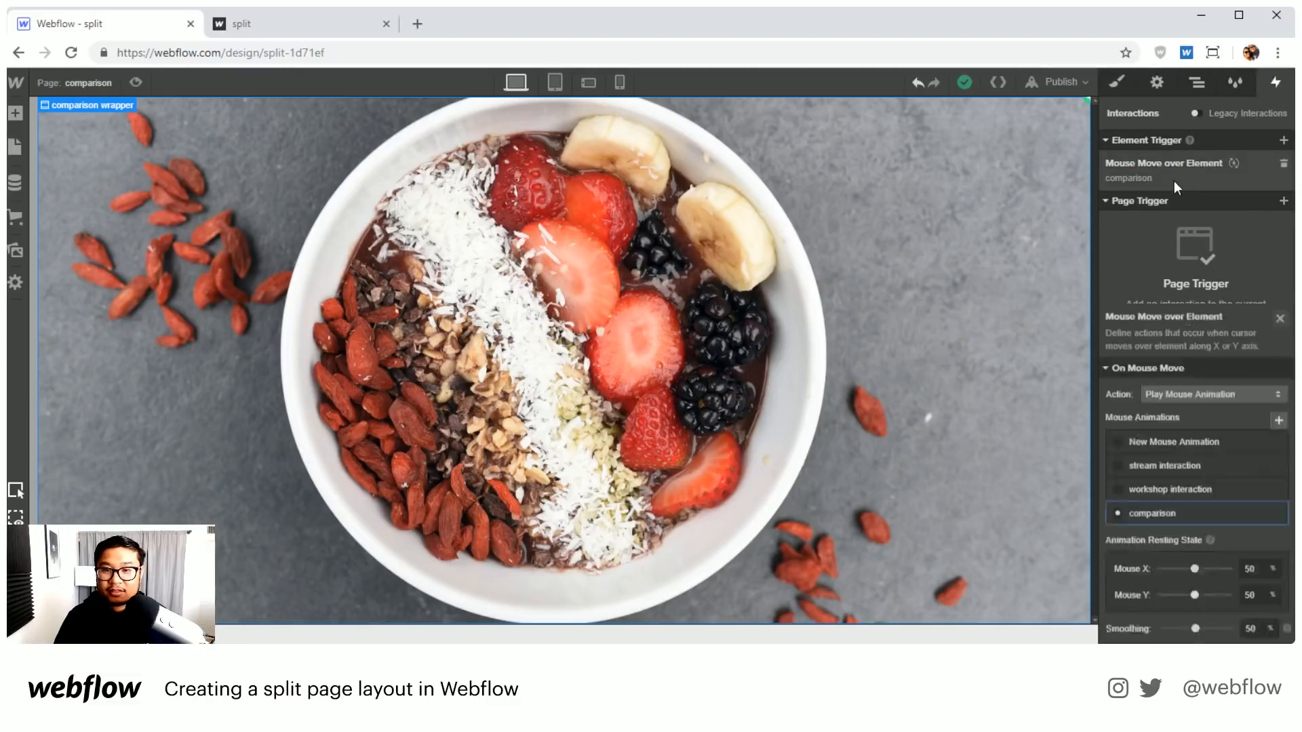
click(1164, 334)
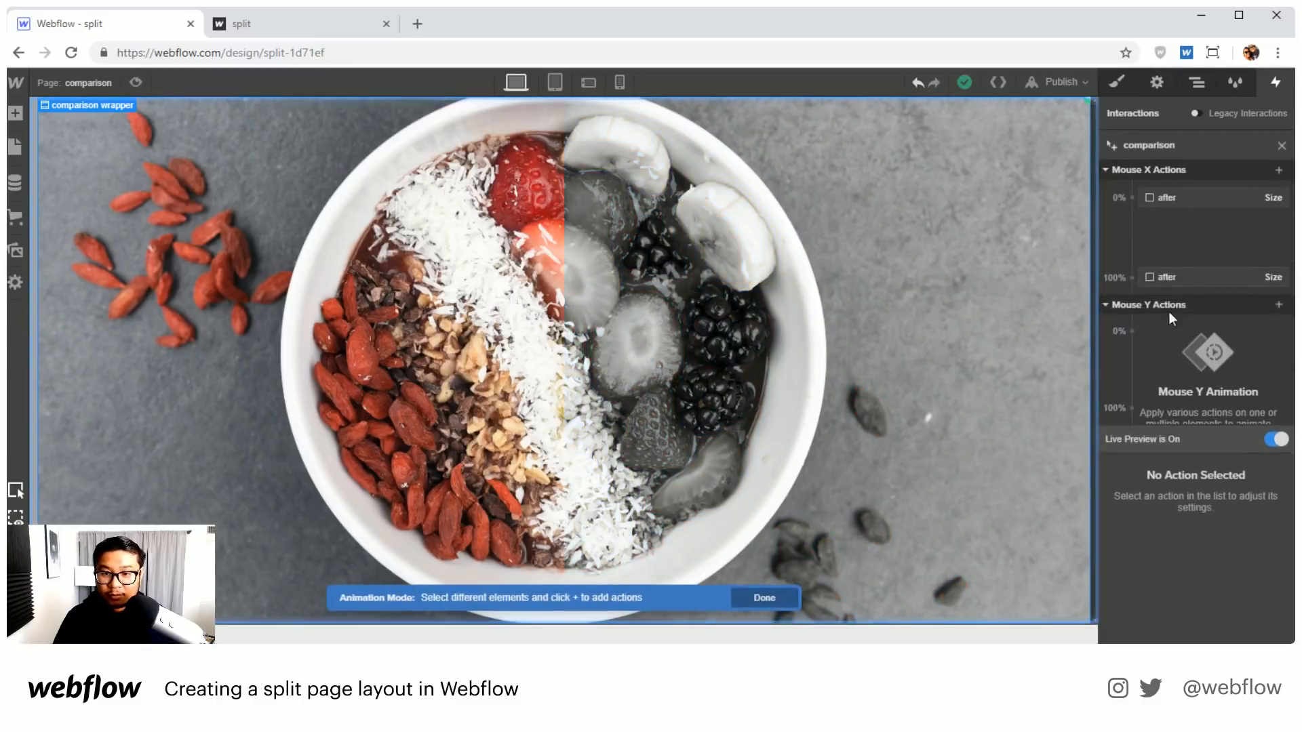
Step: Review the "after" block's size actions at 0% and 100% of Mouse X and preview the page
click(1201, 203)
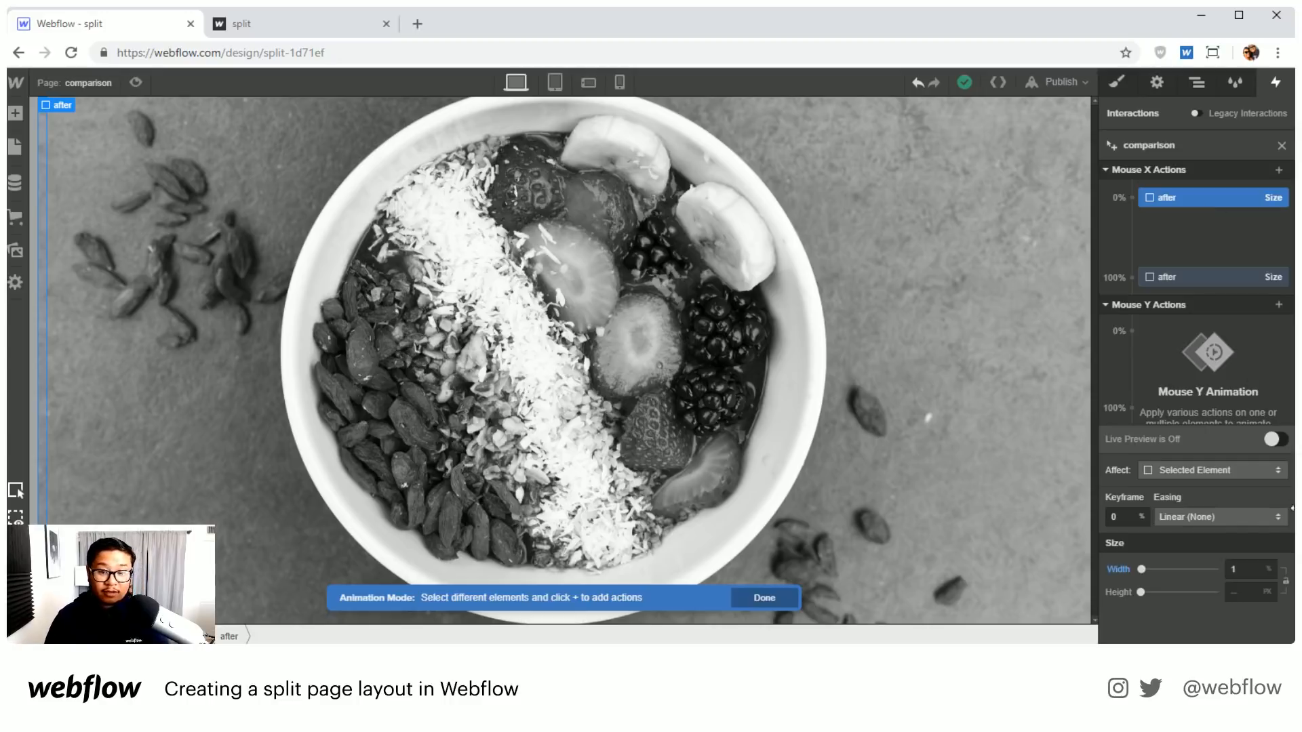
click(1193, 275)
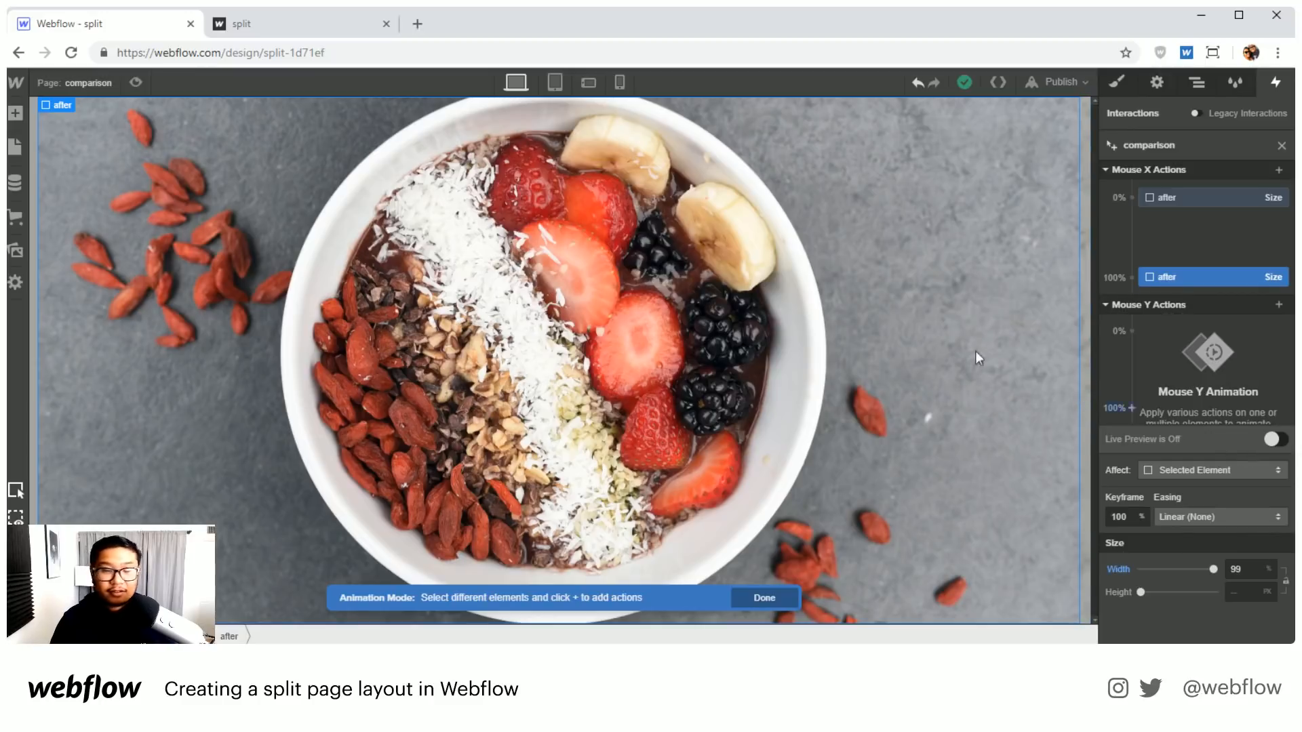
click(135, 82)
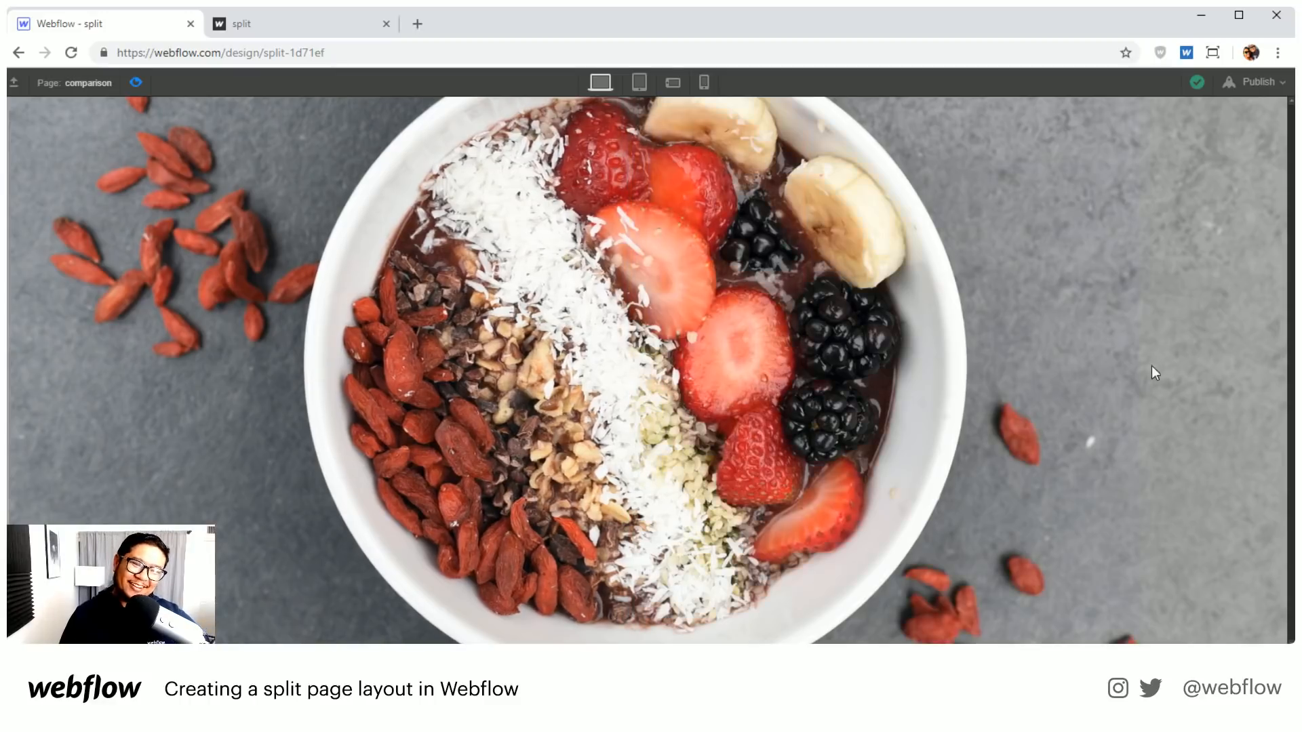
click(142, 81)
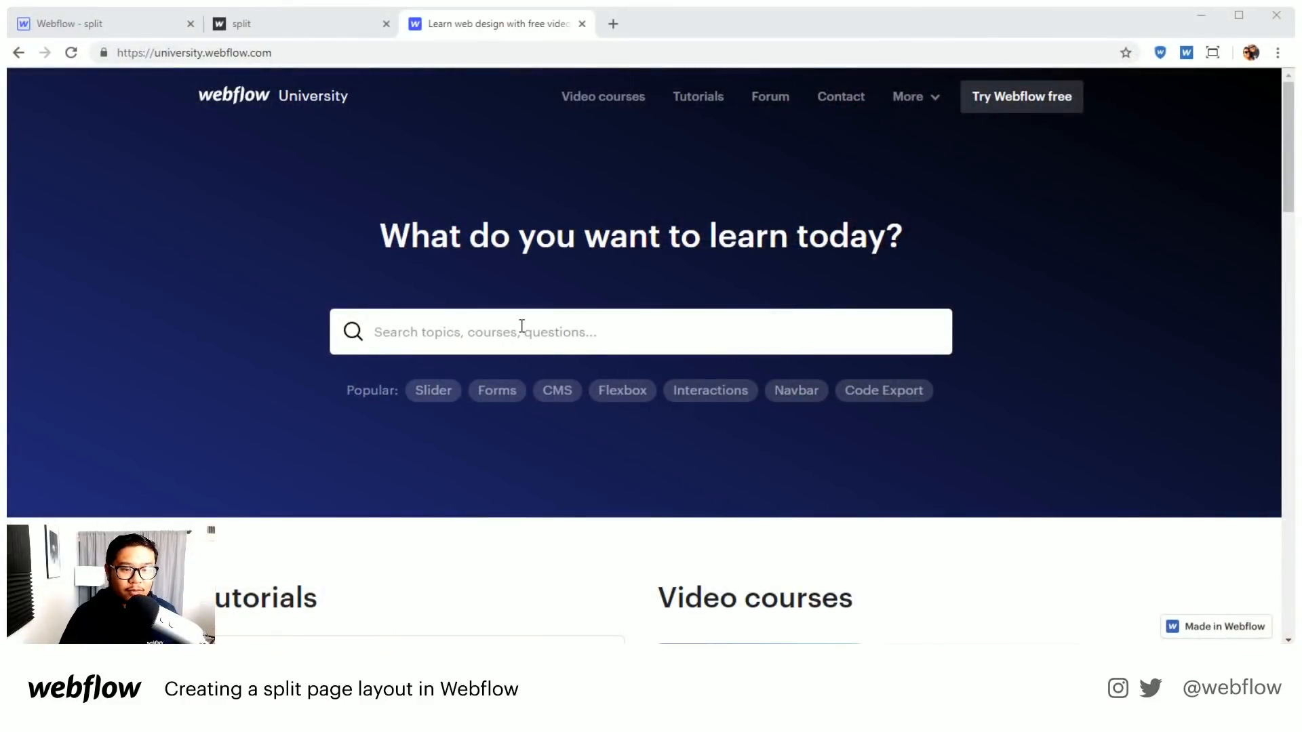
Step: Search Webflow University for "custom" and "ssl", and open the SSL hosting article
click(527, 331)
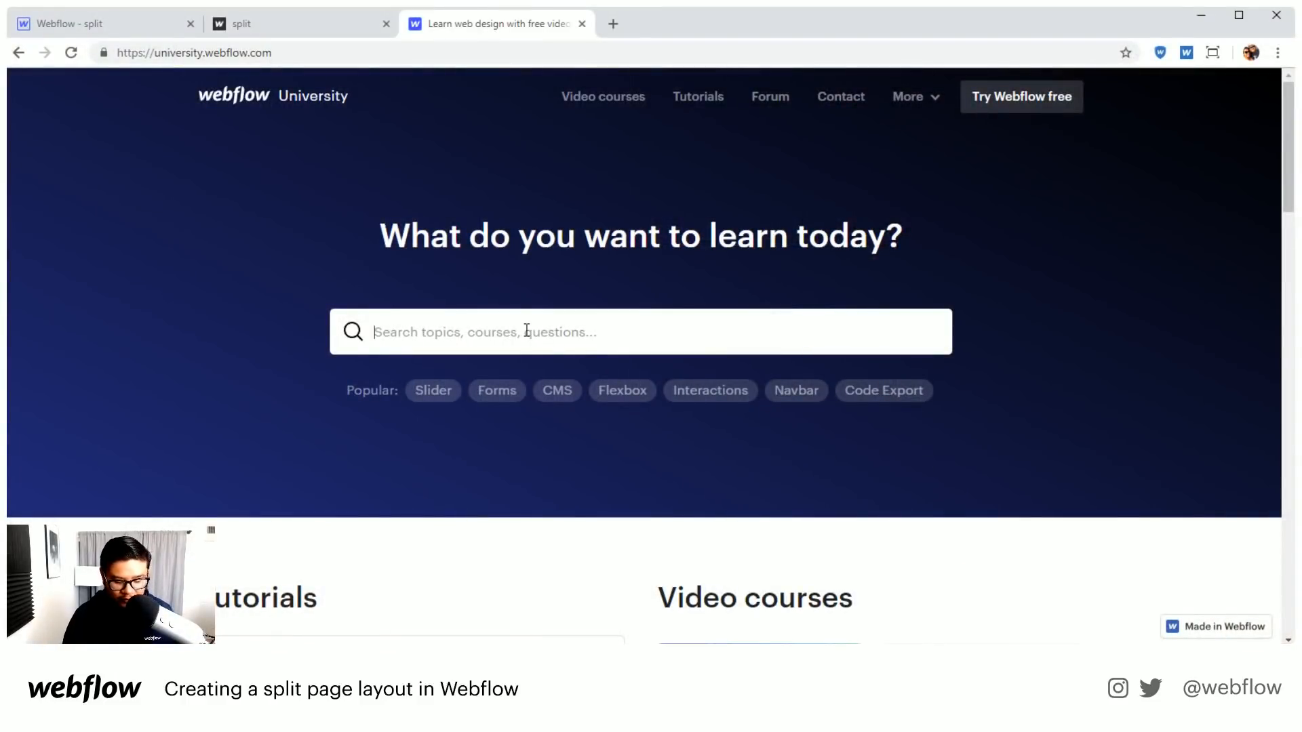
text(custom)
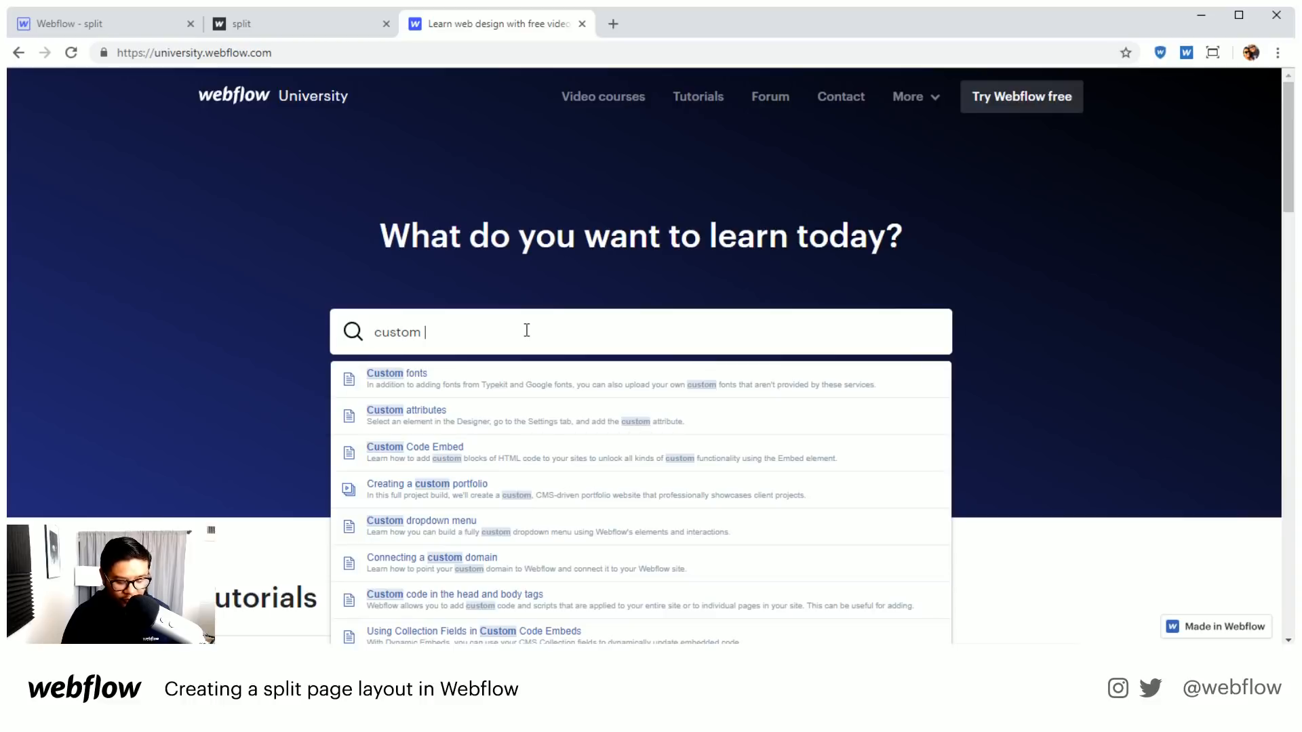
key(ctrl+a)
text(ssl)
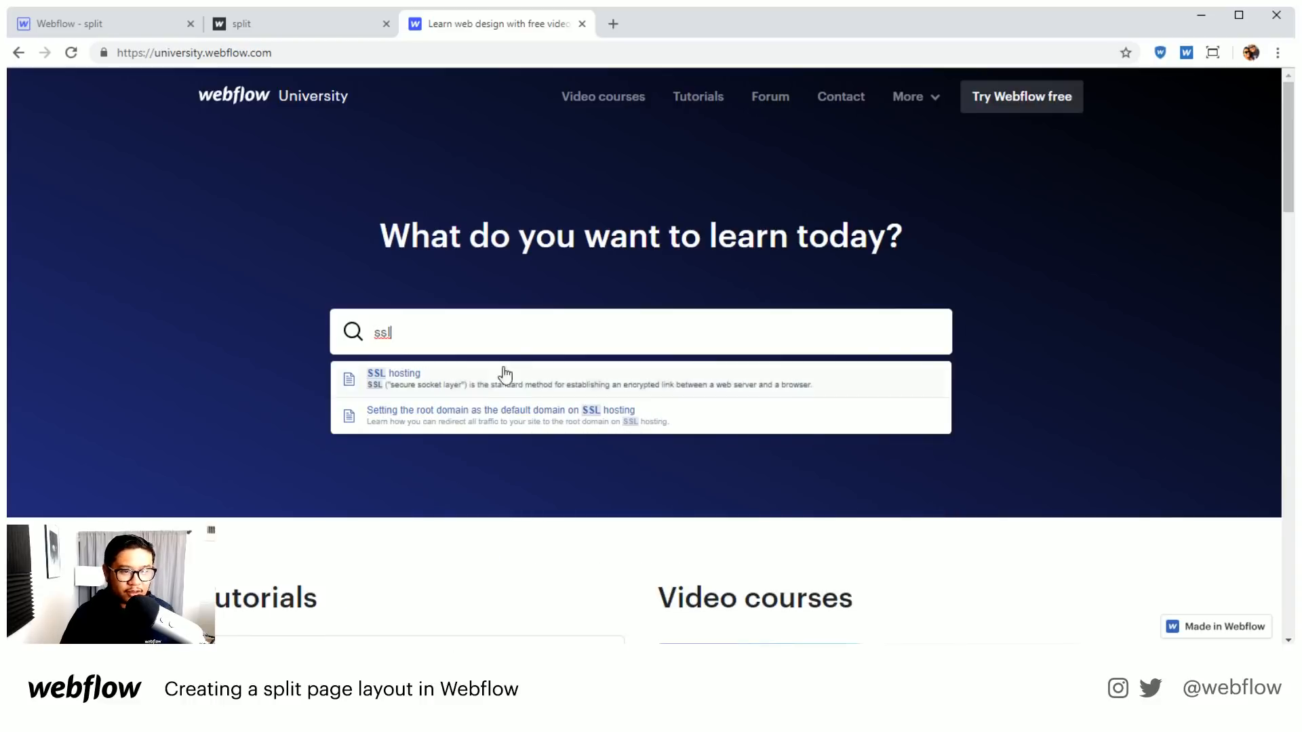
click(474, 386)
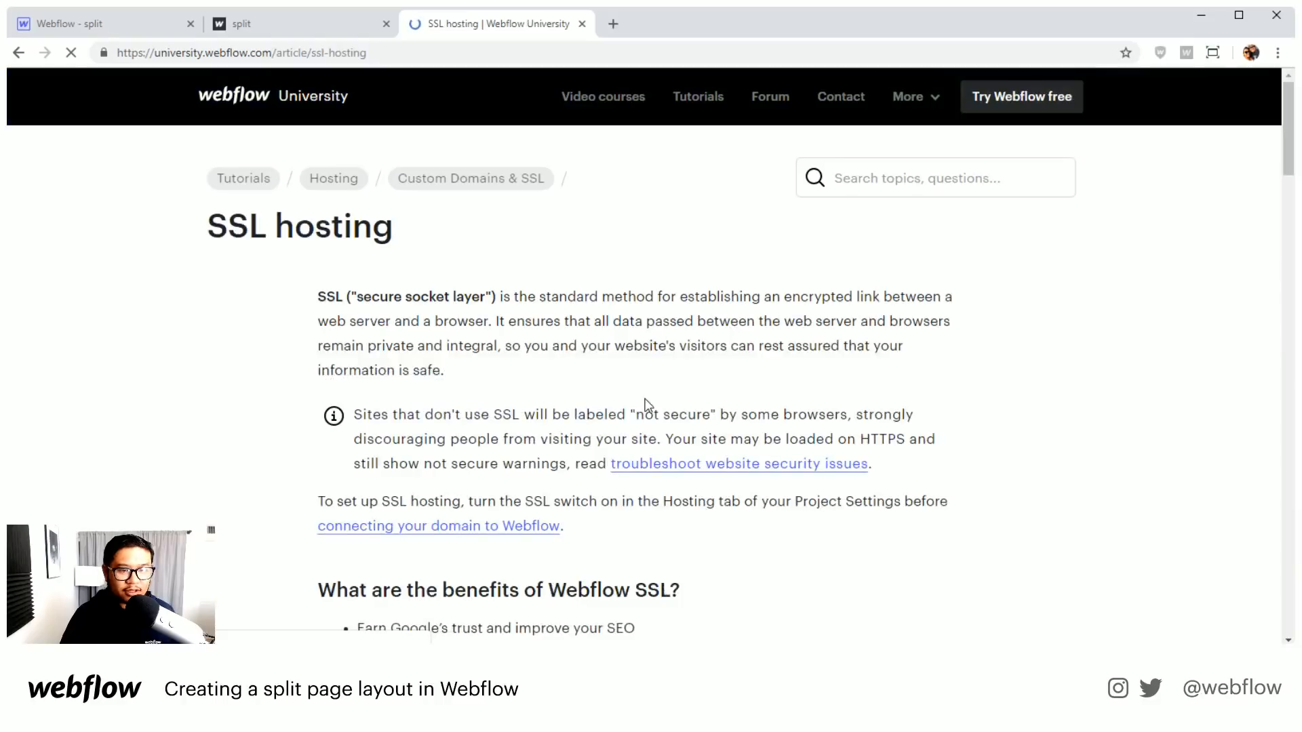
Step: Look through the SSL hosting article and open the related article on connecting a custom domain
scroll(644, 404, down, 8)
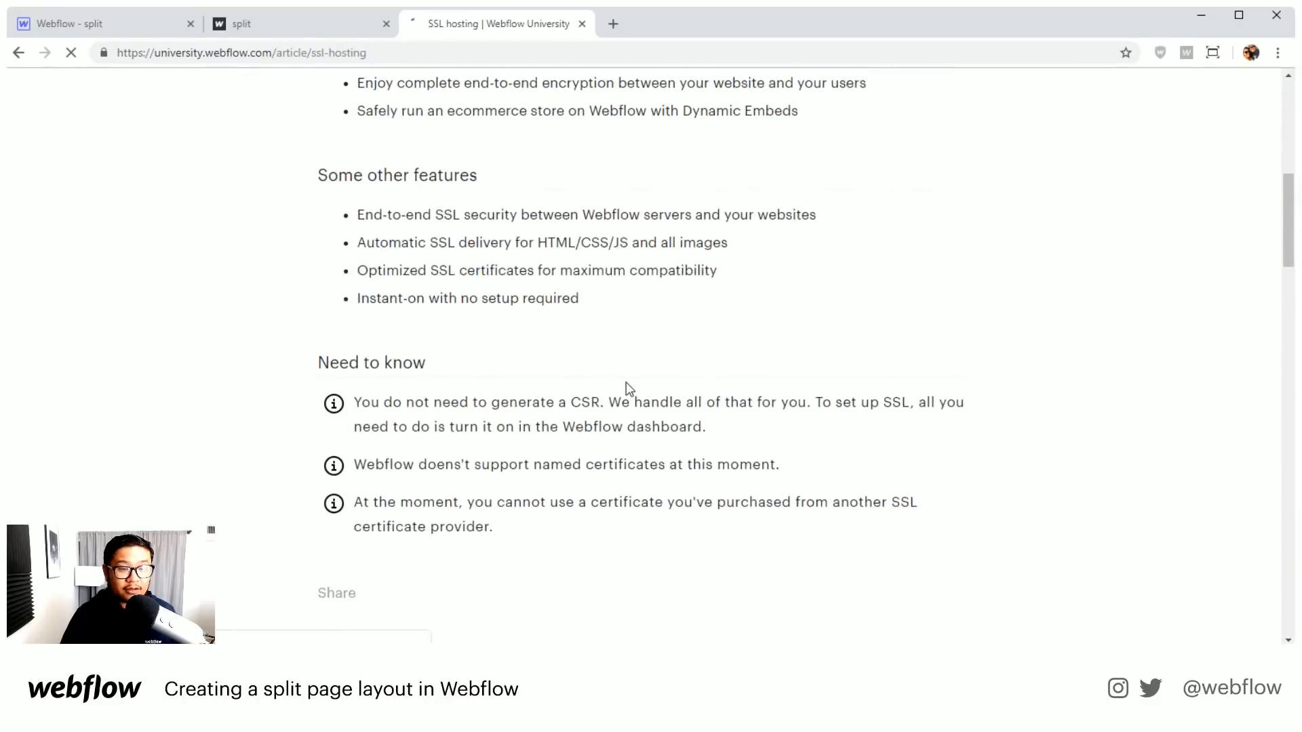
scroll(627, 389, down, 10)
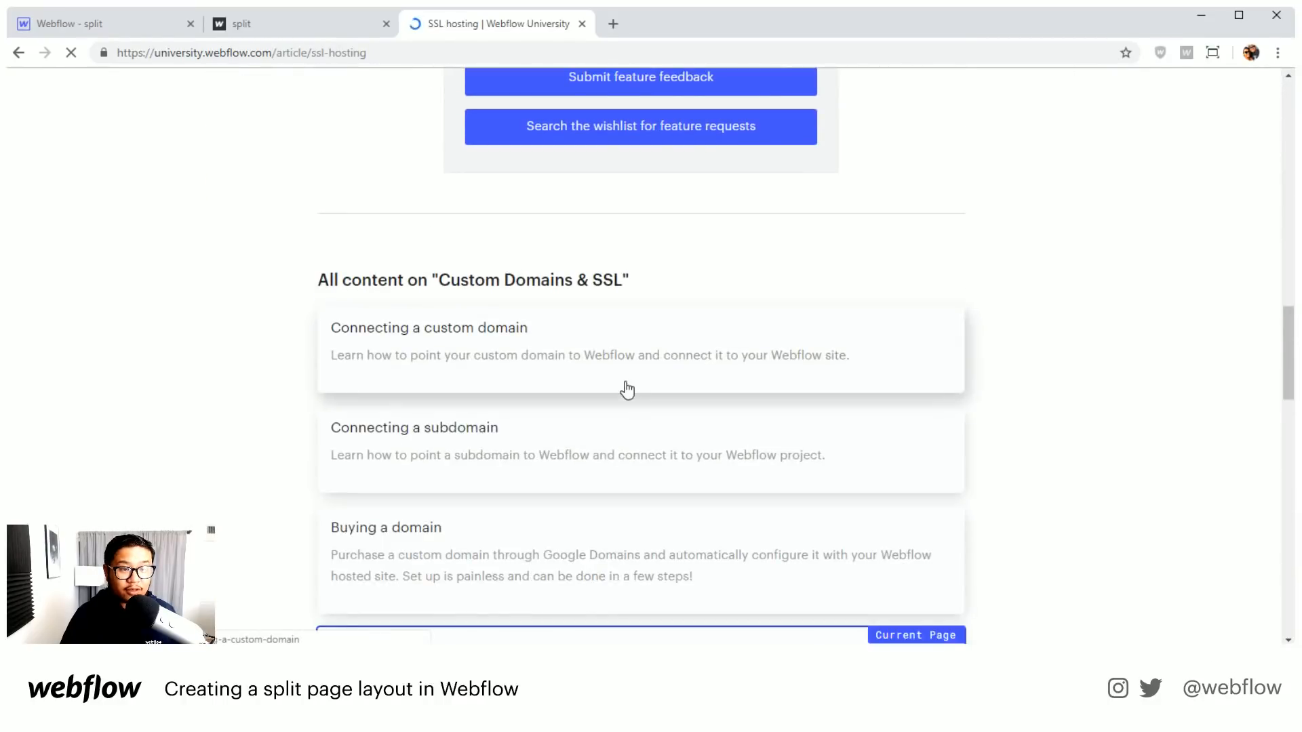
scroll(627, 388, down, 1)
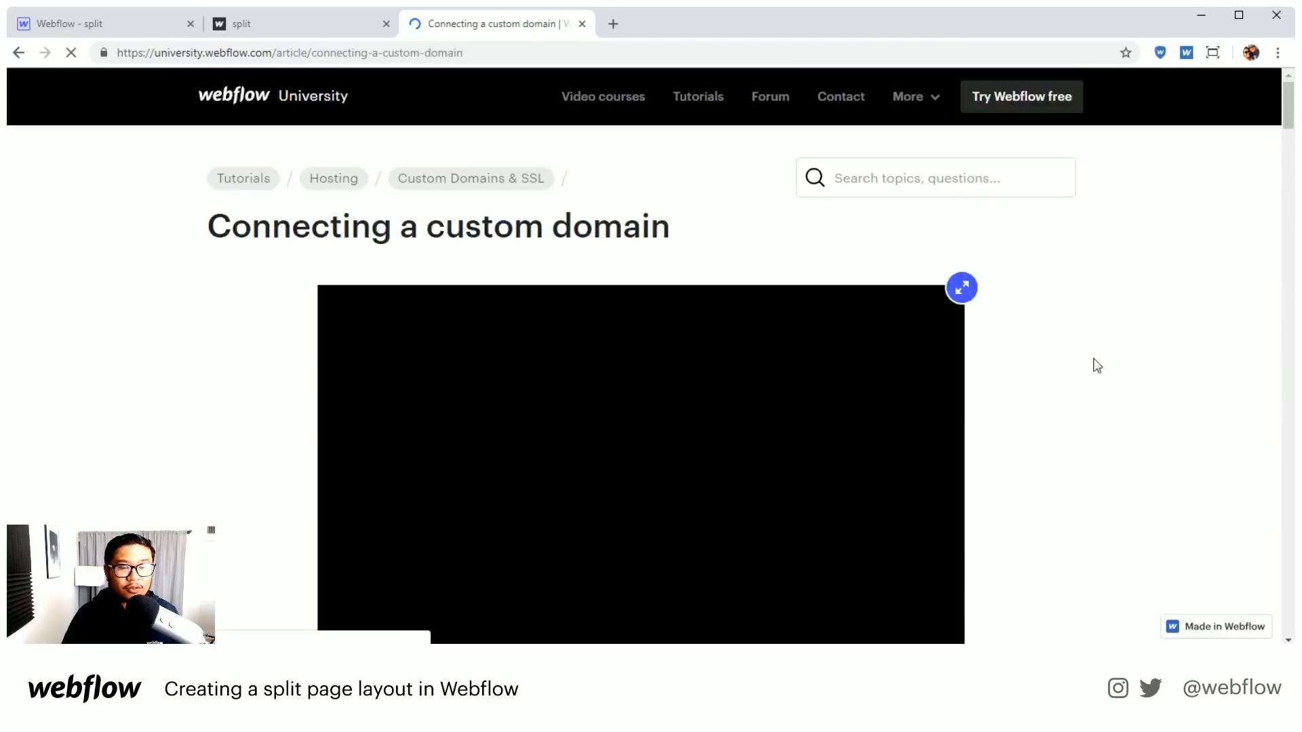
Step: Read the custom domain article's sections on adding a custom domain and enabling SSL
scroll(1062, 387, down, 3)
scroll(1063, 390, down, 1)
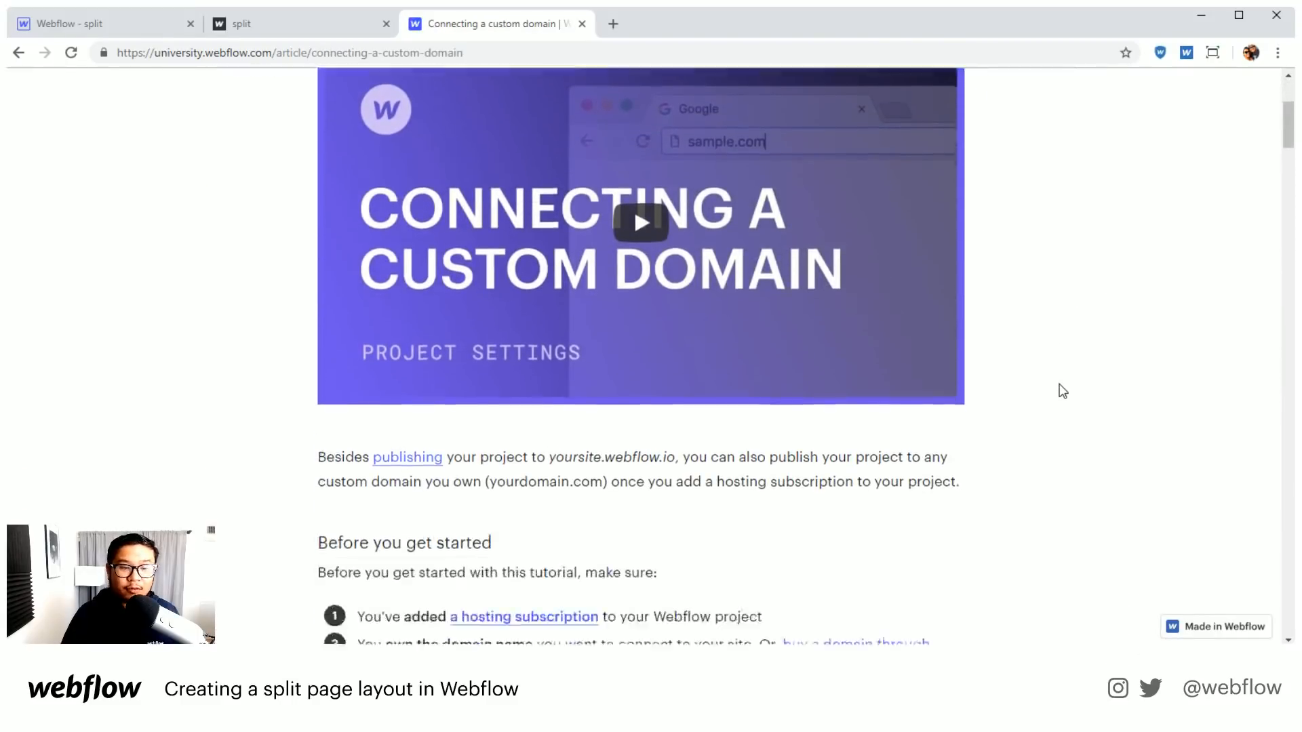
scroll(1062, 391, down, 15)
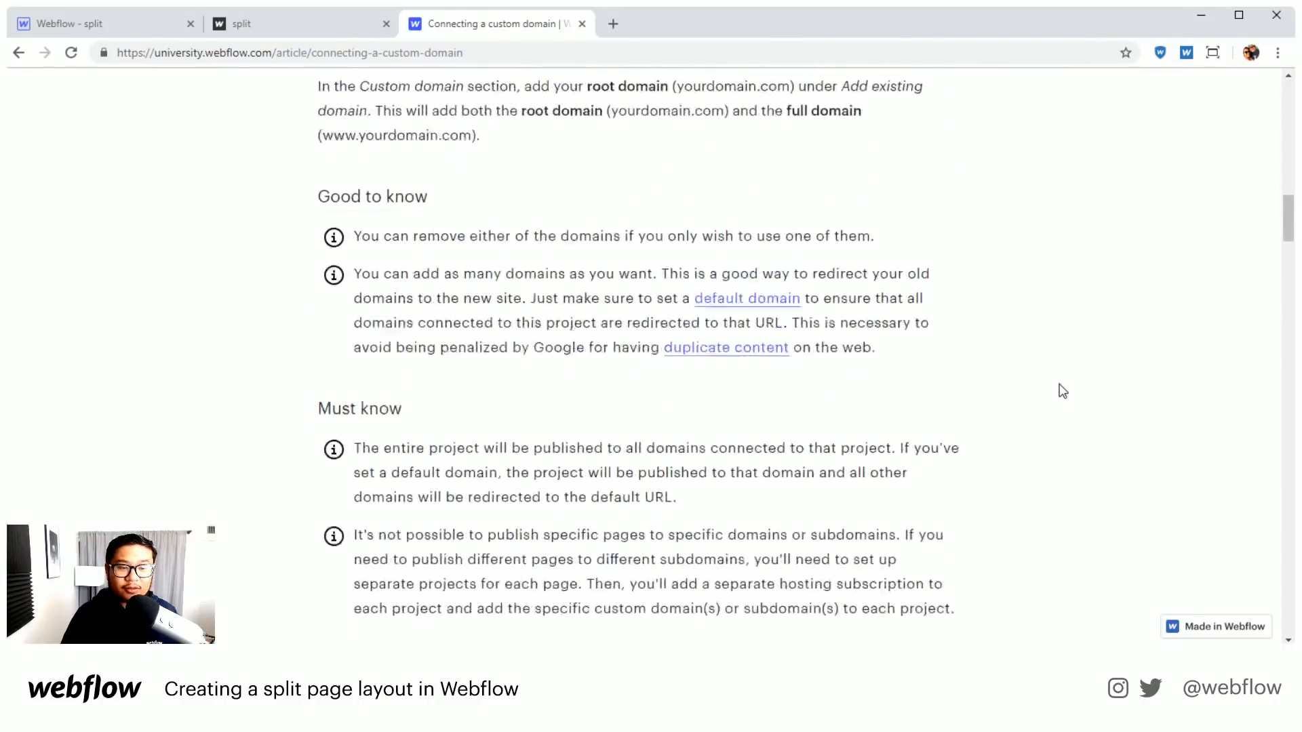
scroll(1062, 391, down, 10)
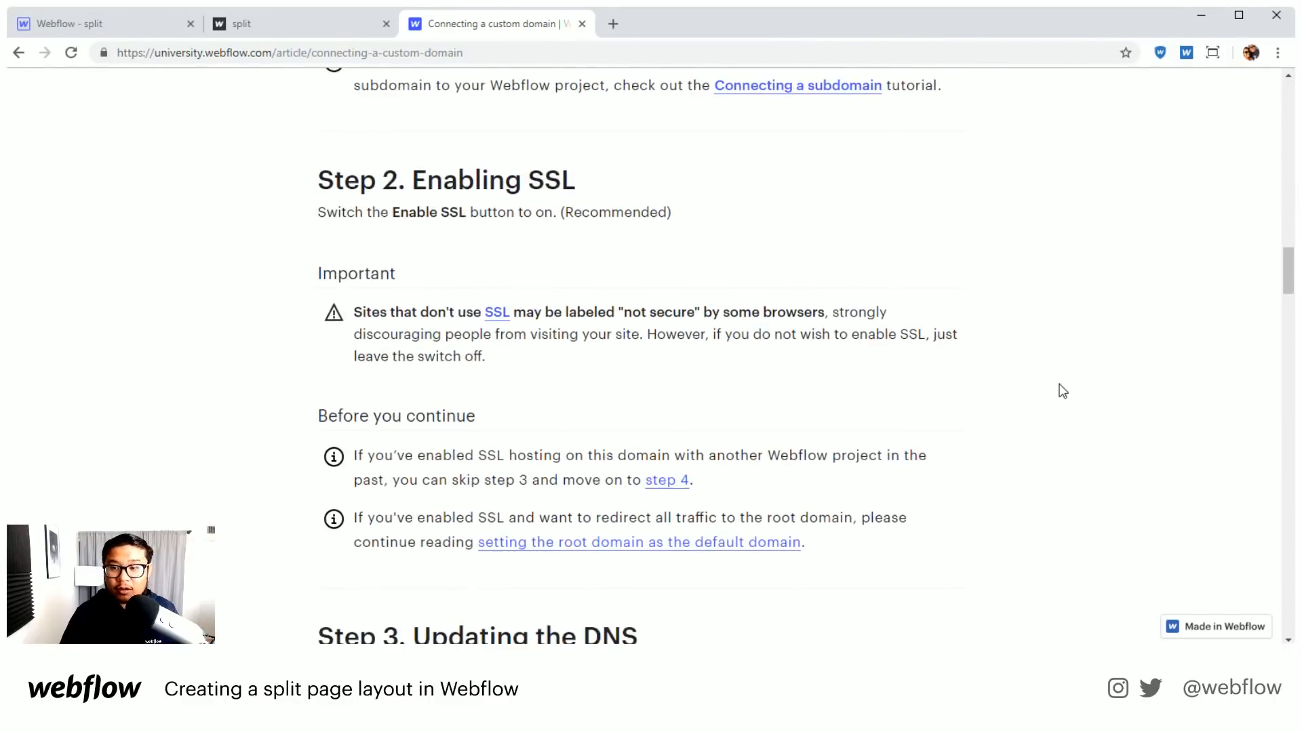
scroll(1062, 392, up, 1)
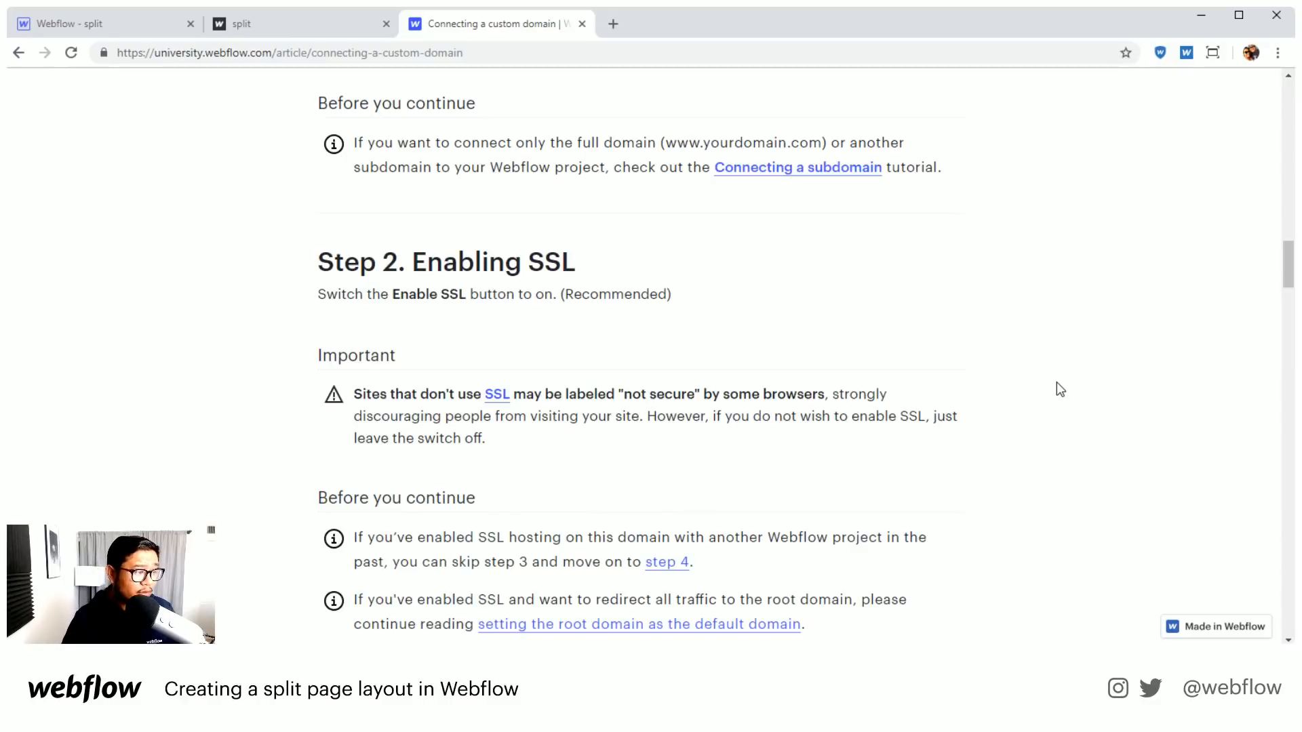
scroll(1057, 382, up, 8)
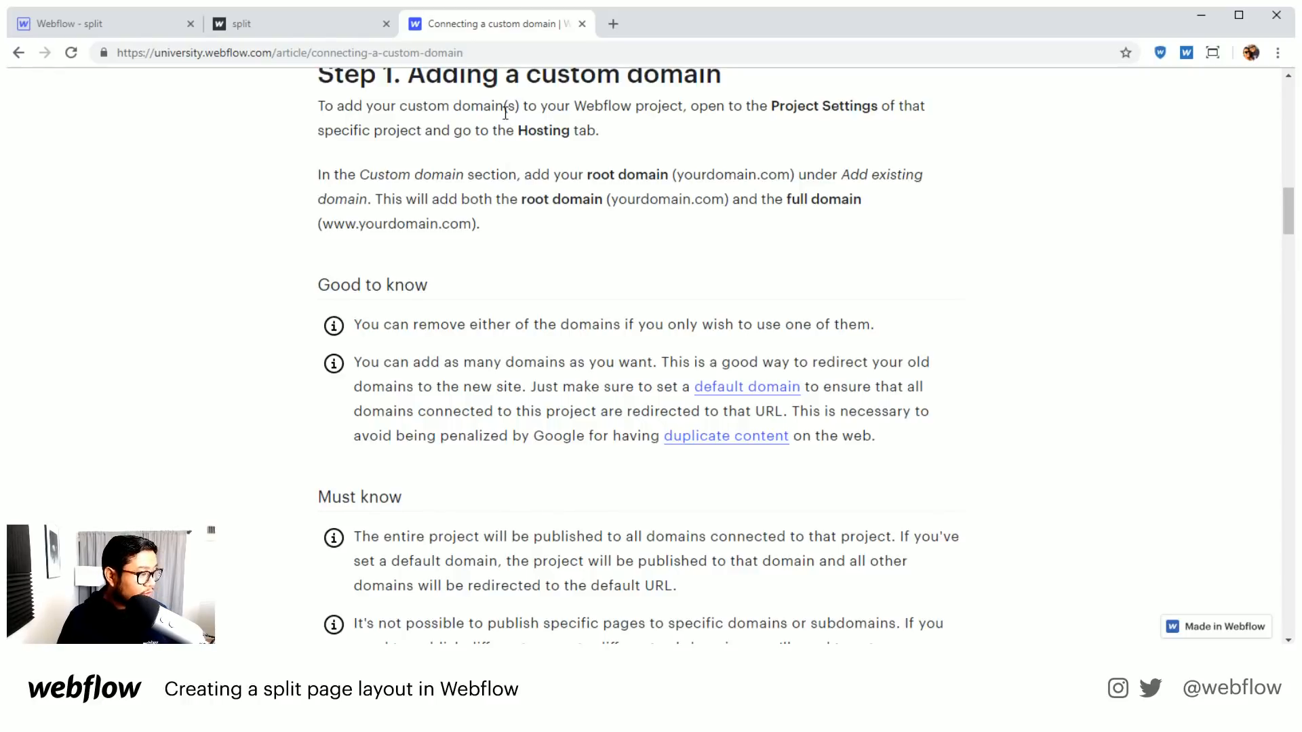
Step: Close the published split site and the custom domain article to return to the Webflow Designer
click(298, 24)
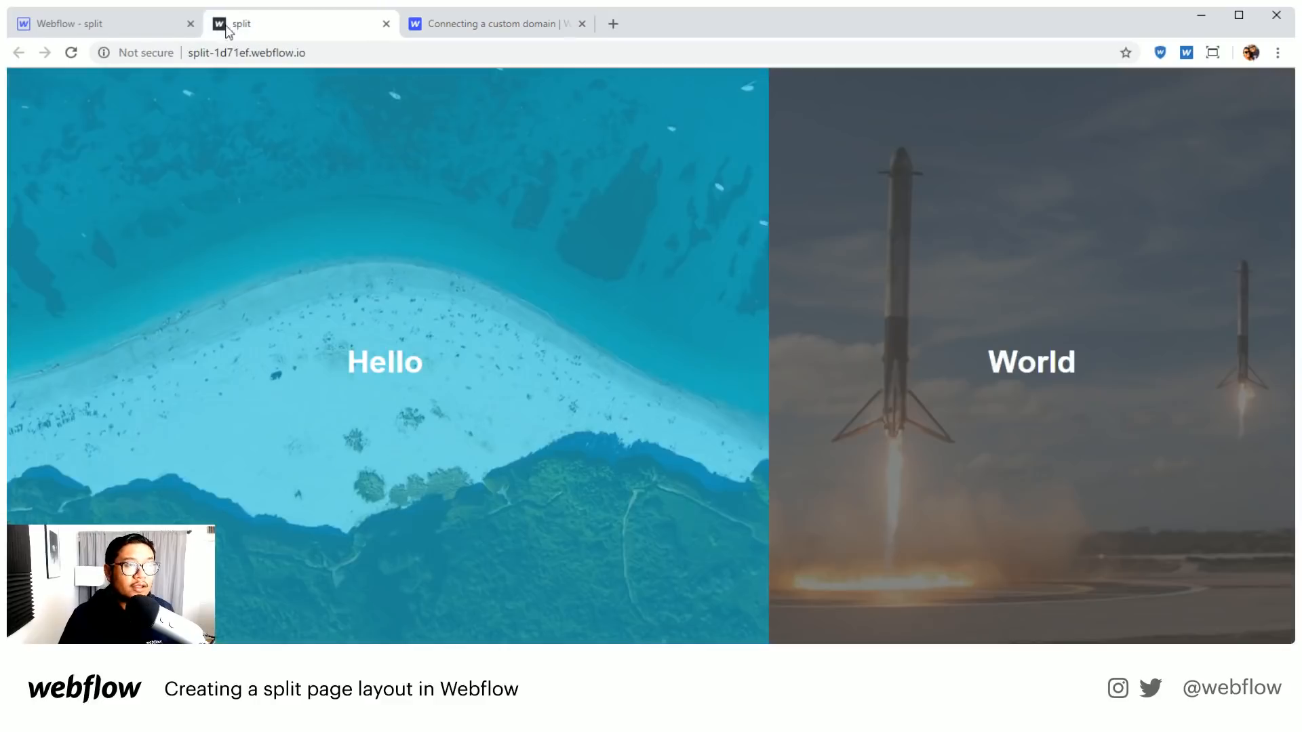
click(384, 24)
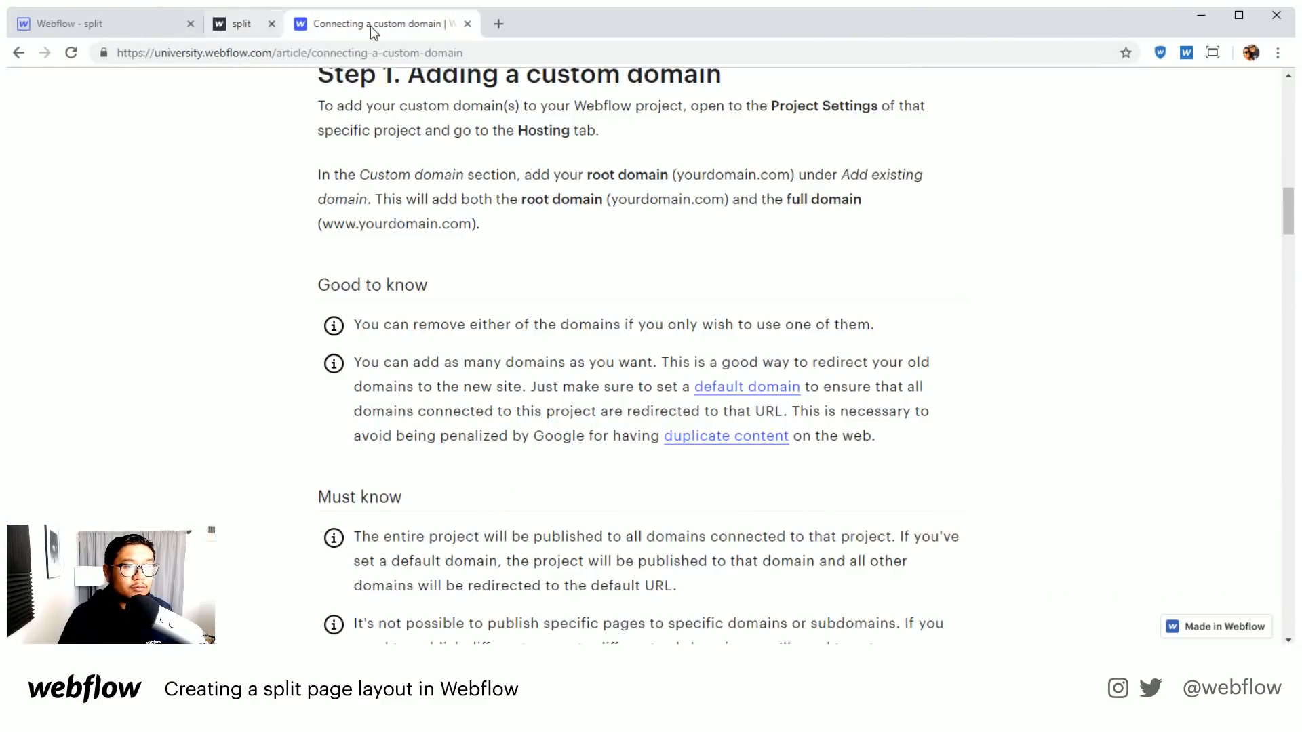
click(378, 25)
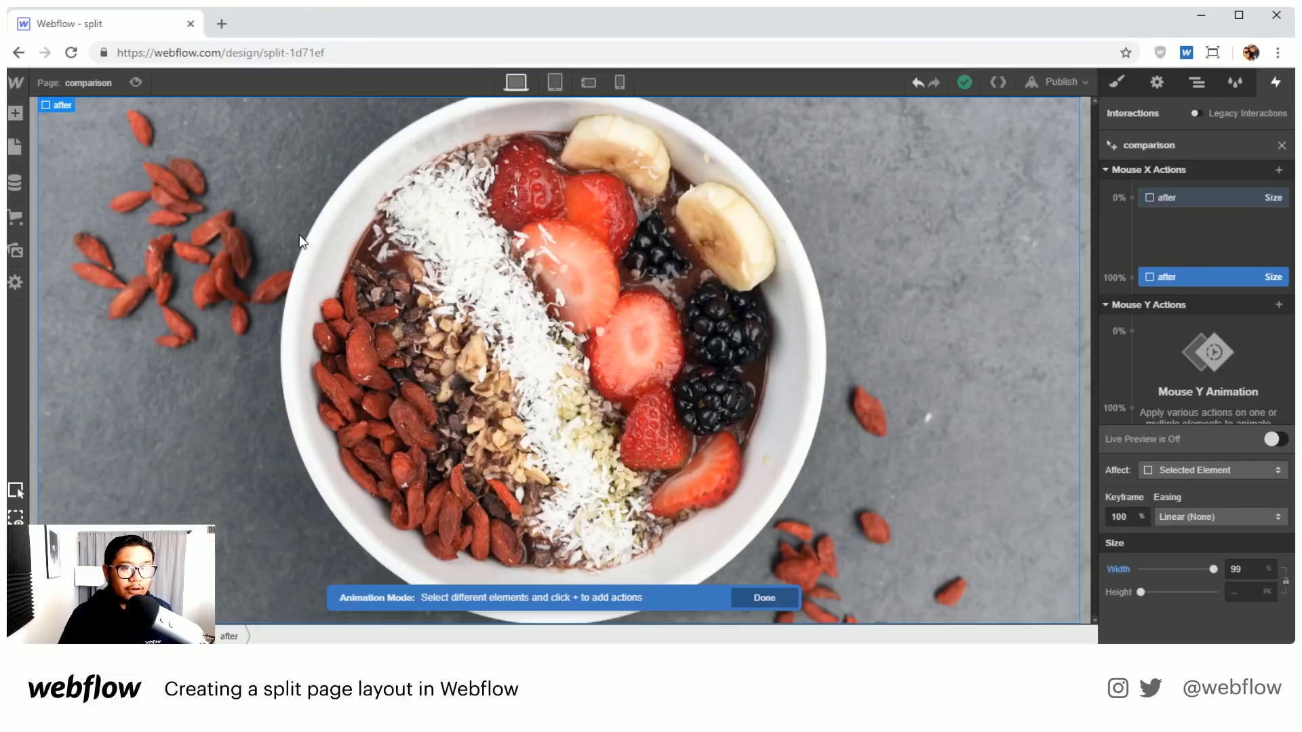
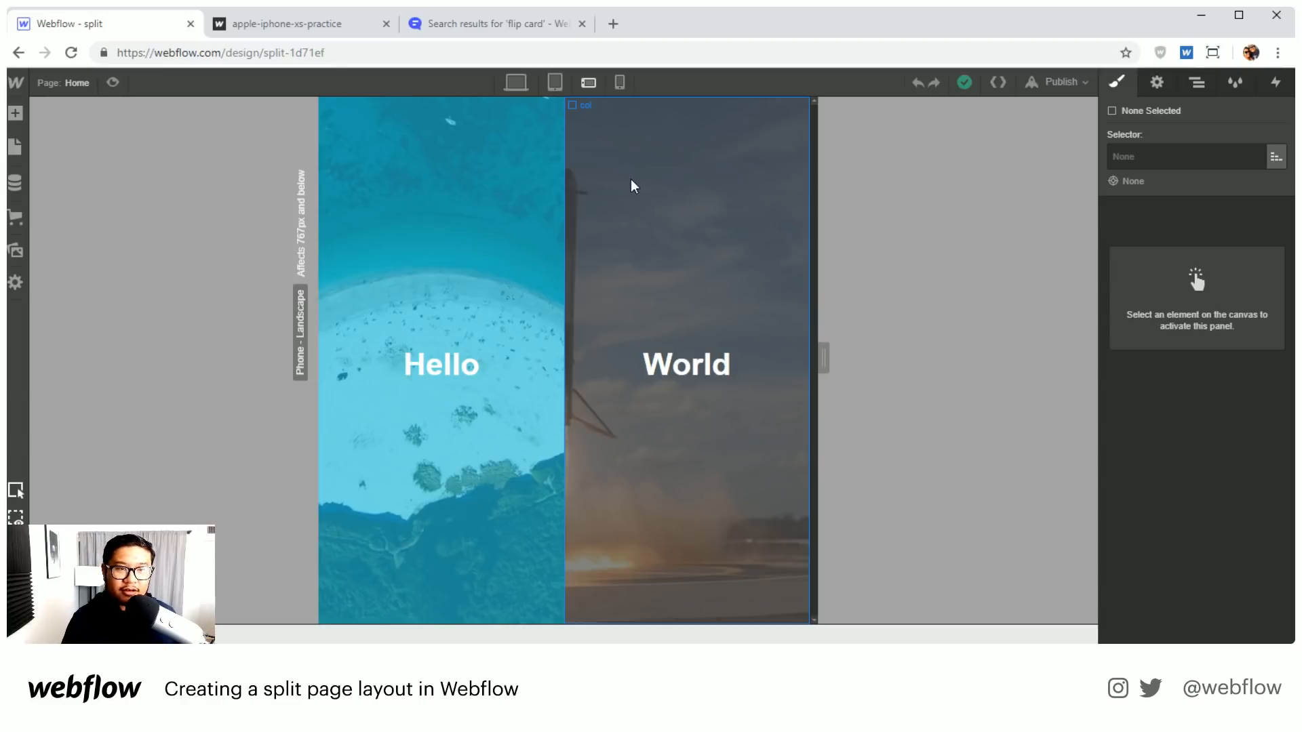
Step: Preview the Home page at the phone landscape breakpoint and set its Section's flex layout to vertical
click(113, 82)
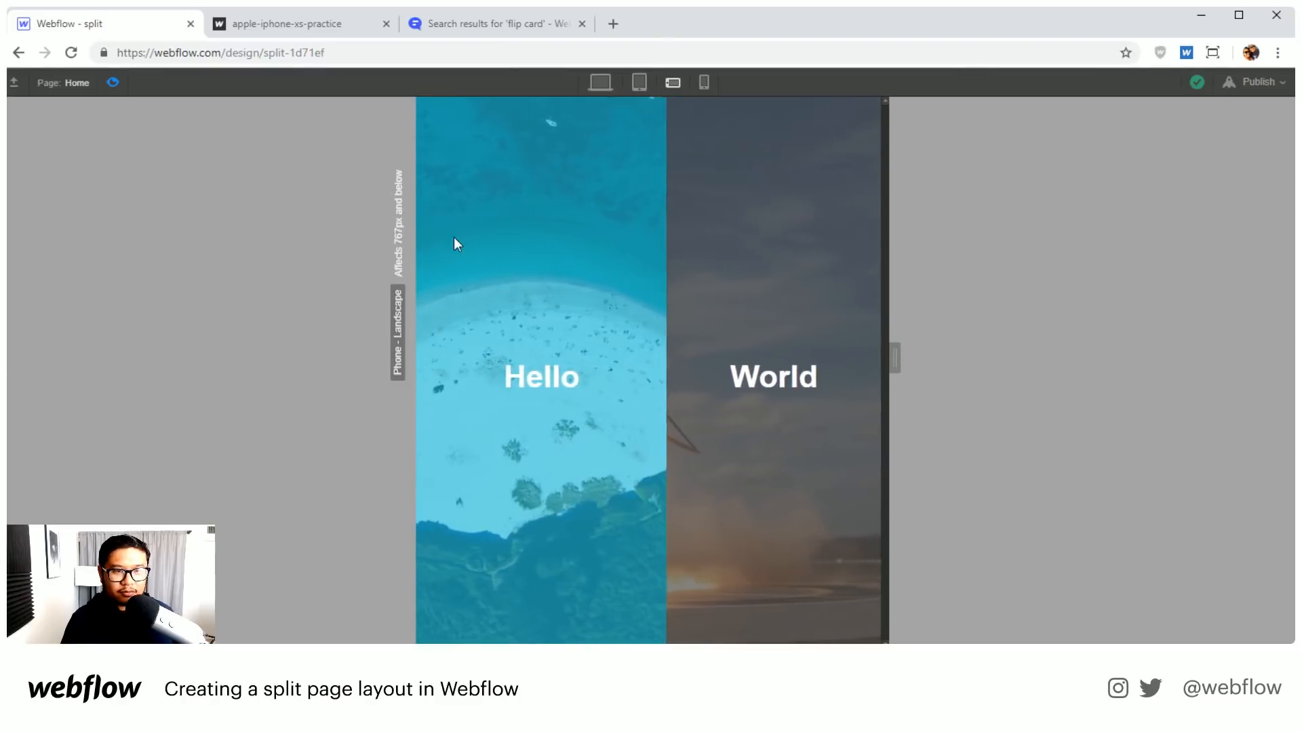
click(113, 82)
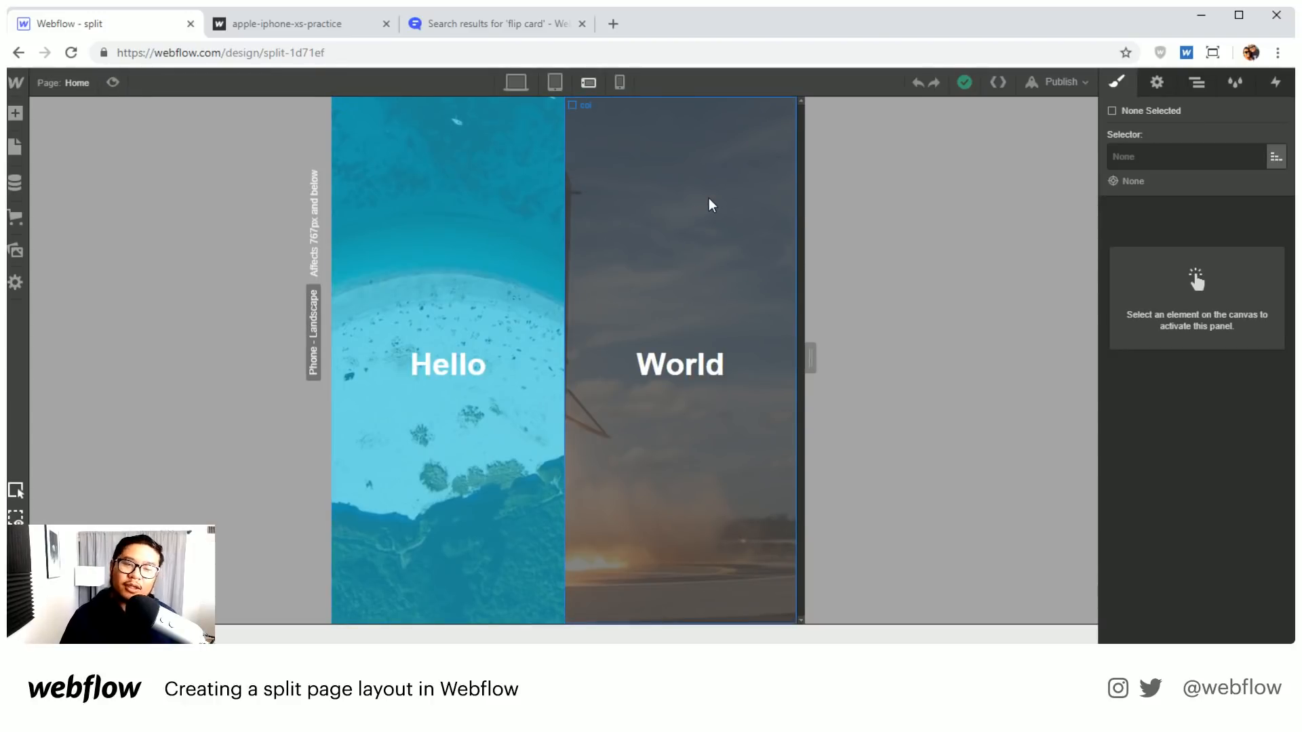
click(1197, 82)
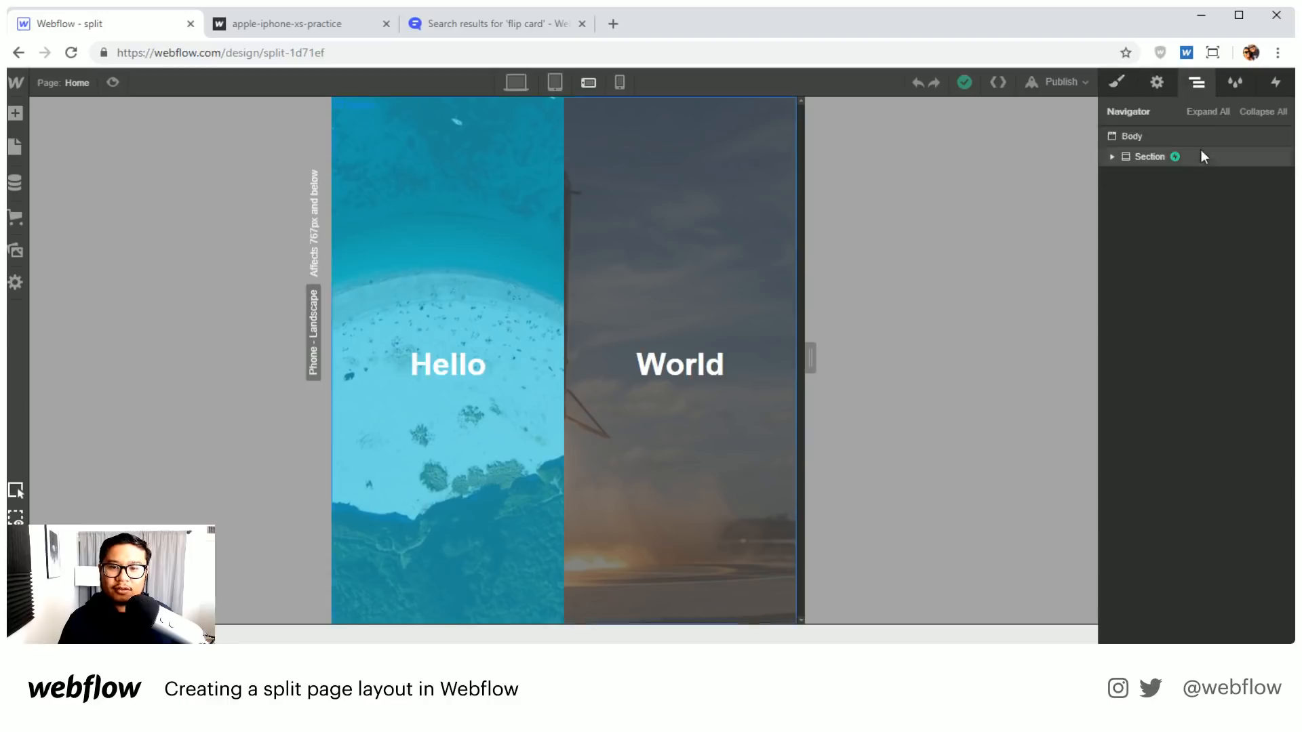
click(1147, 156)
click(1118, 84)
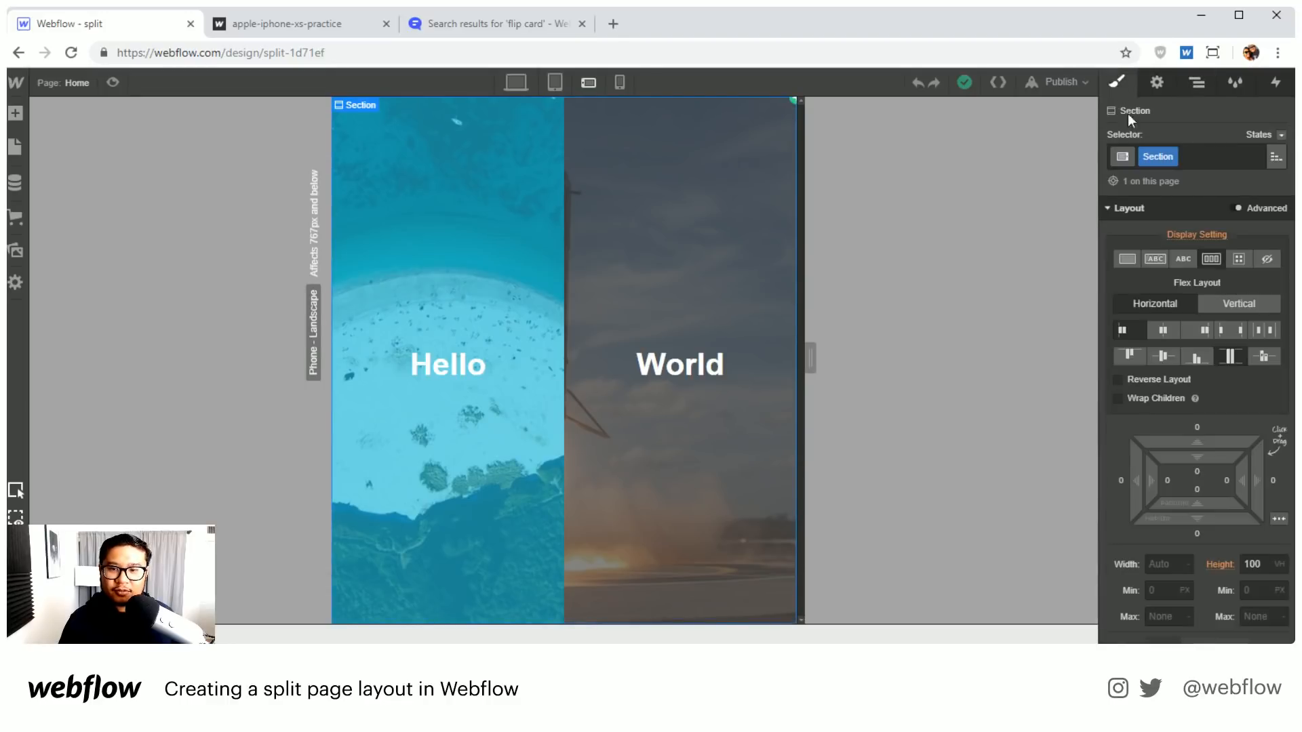
click(1237, 306)
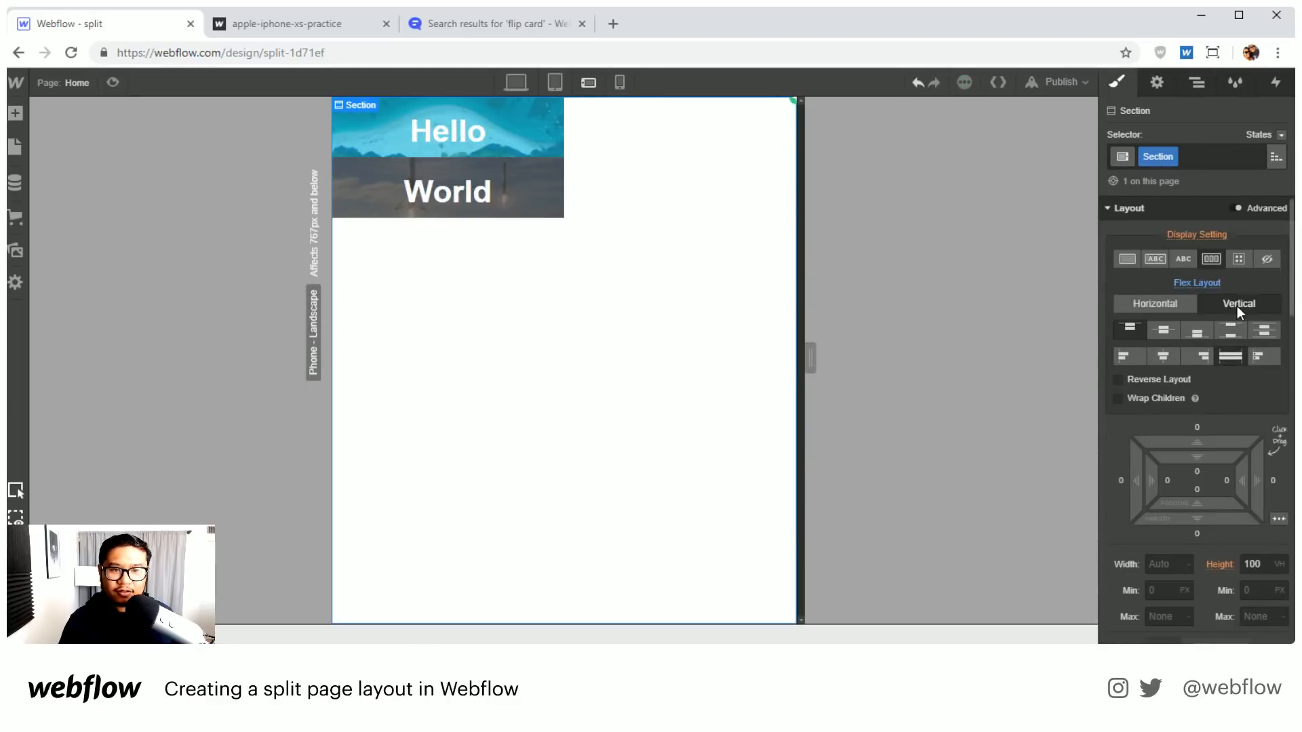
Step: Set the col class's width to 100% and its flex sizing to grow, so both columns fill the Section
click(1235, 357)
click(528, 165)
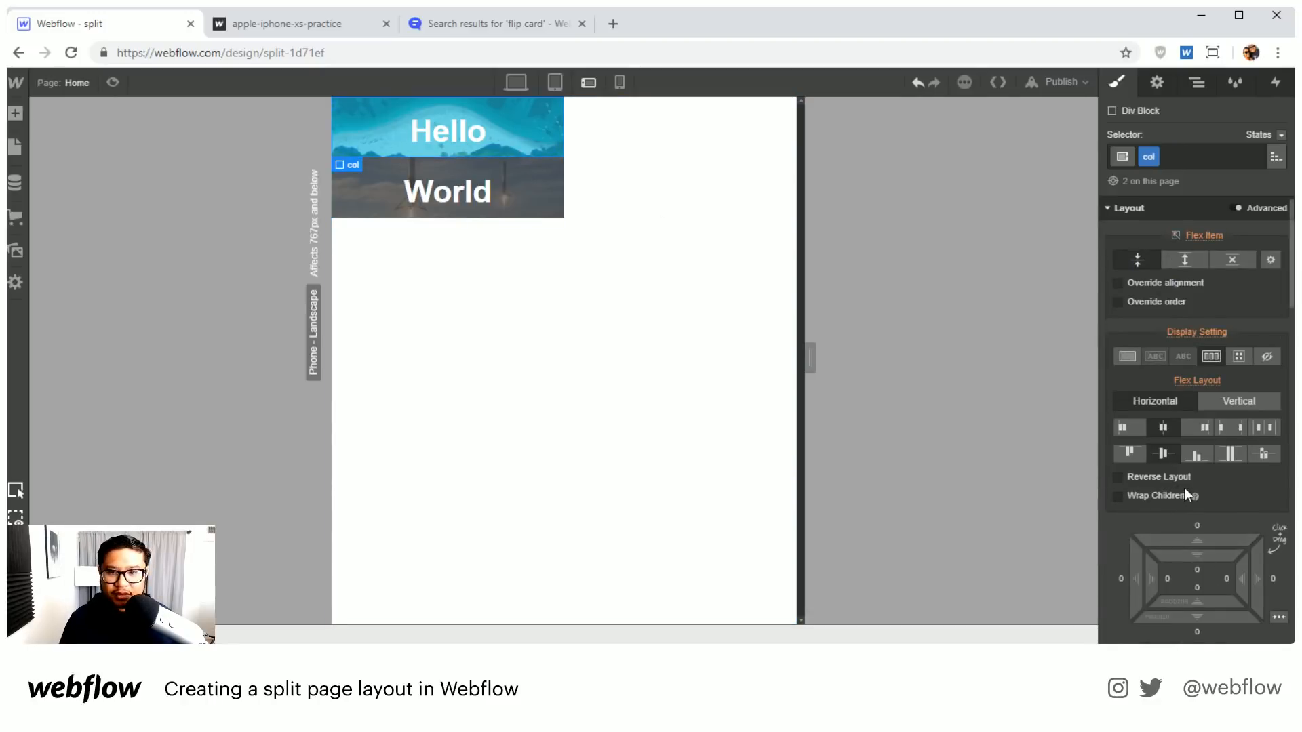
scroll(1184, 487, down, 4)
click(1113, 411)
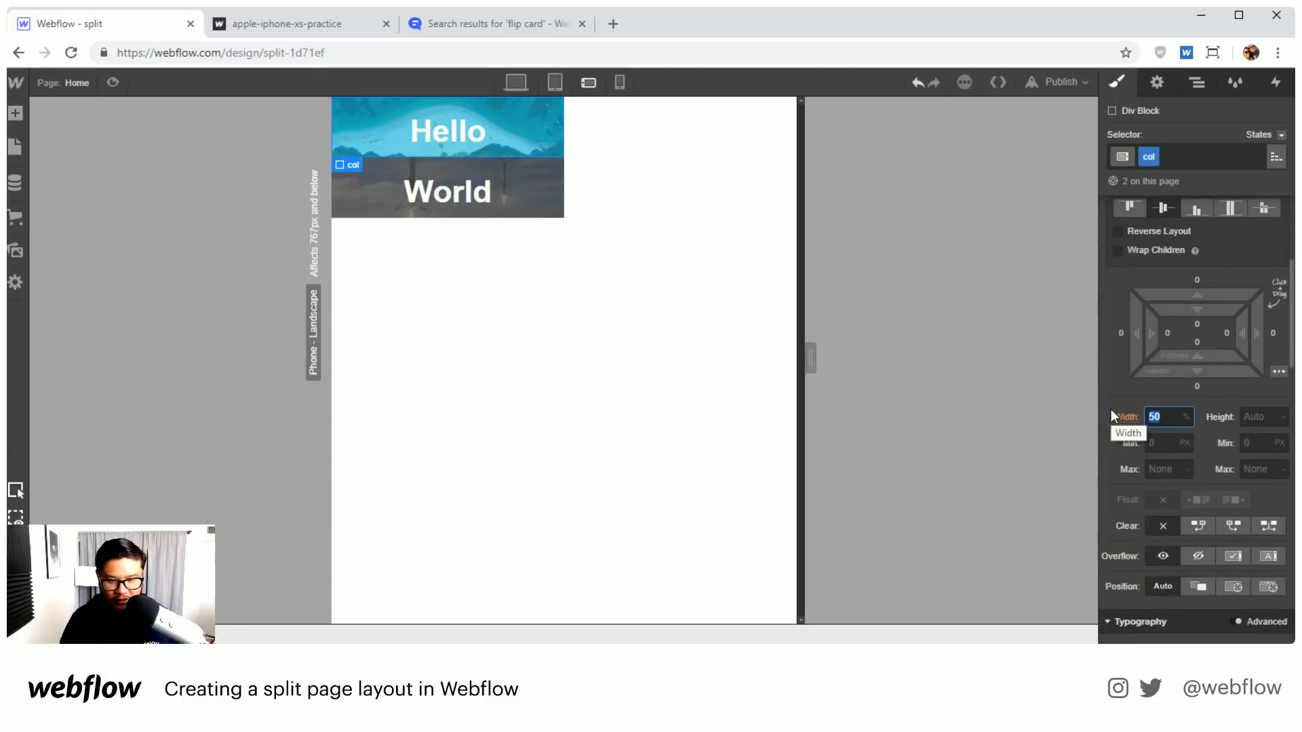
text(100)
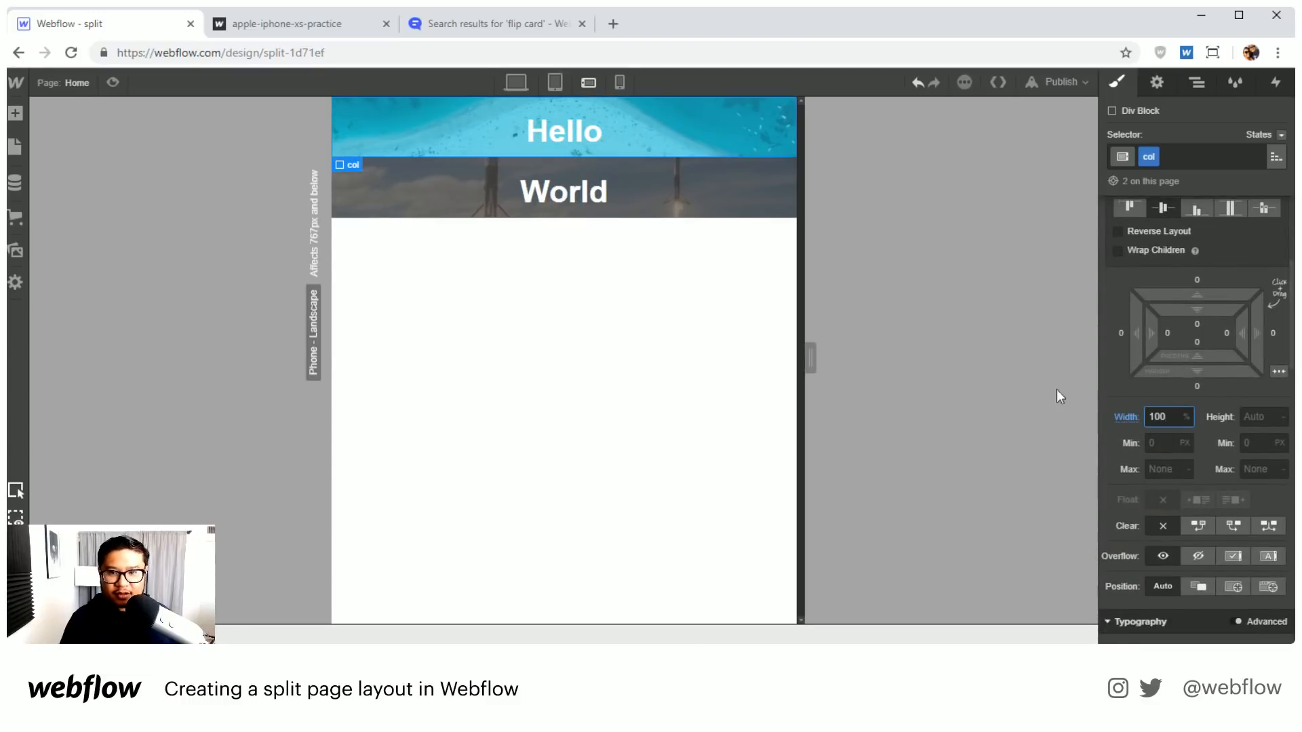
scroll(1257, 506, up, 4)
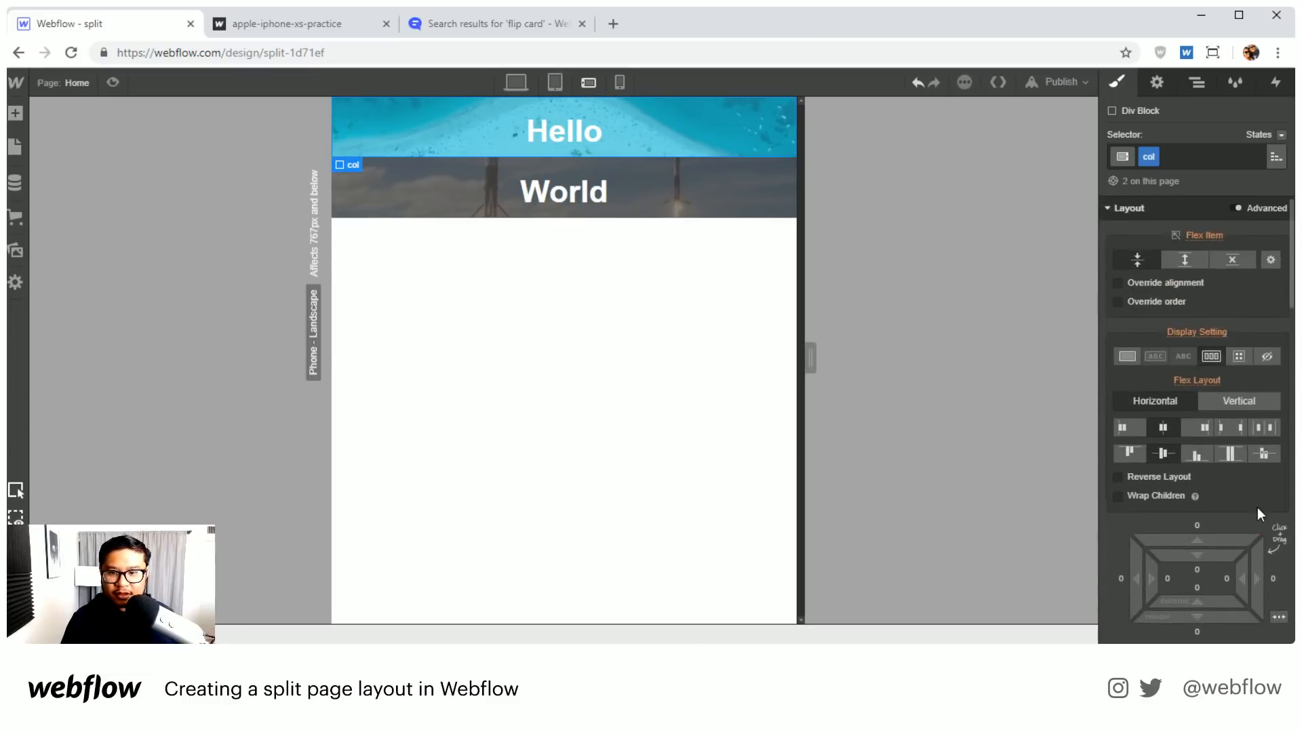
click(1184, 259)
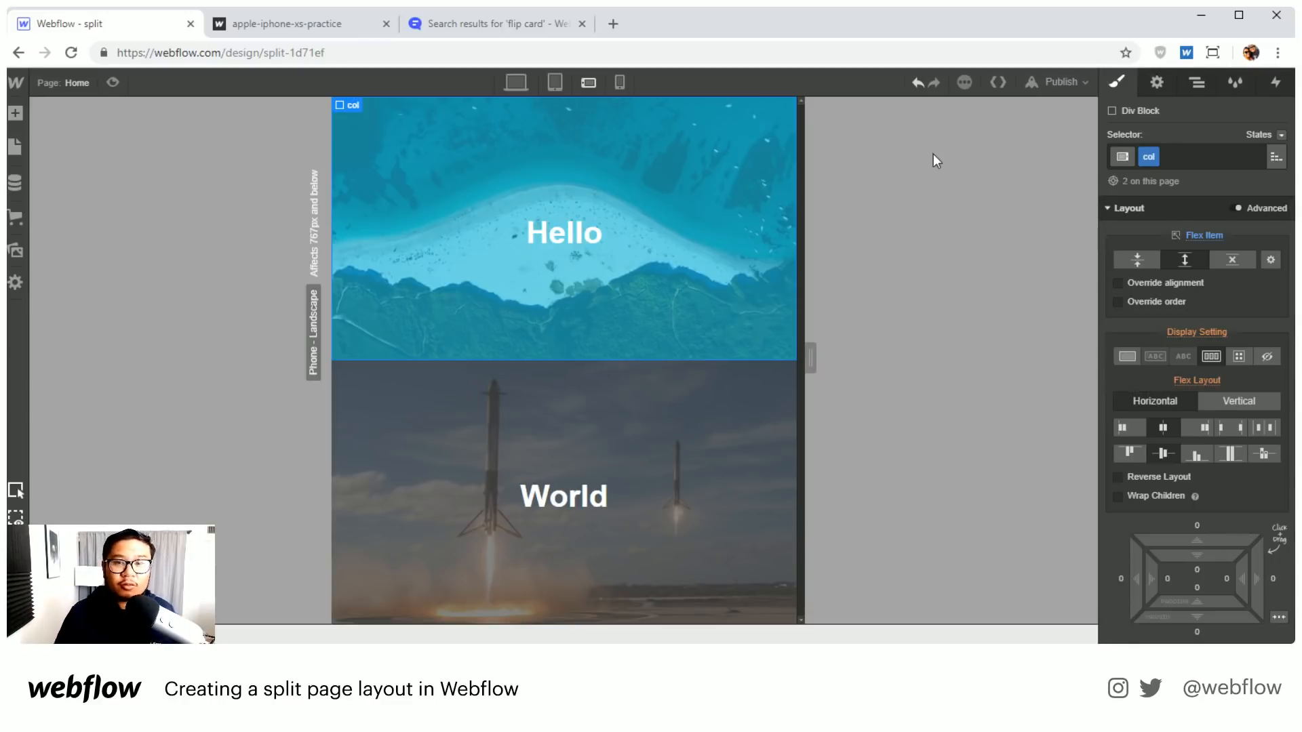
Step: Limit the Section's existing Mouse Move over Element trigger to desktop and tablet by excluding phone landscape and phone portrait
click(1198, 92)
click(1189, 155)
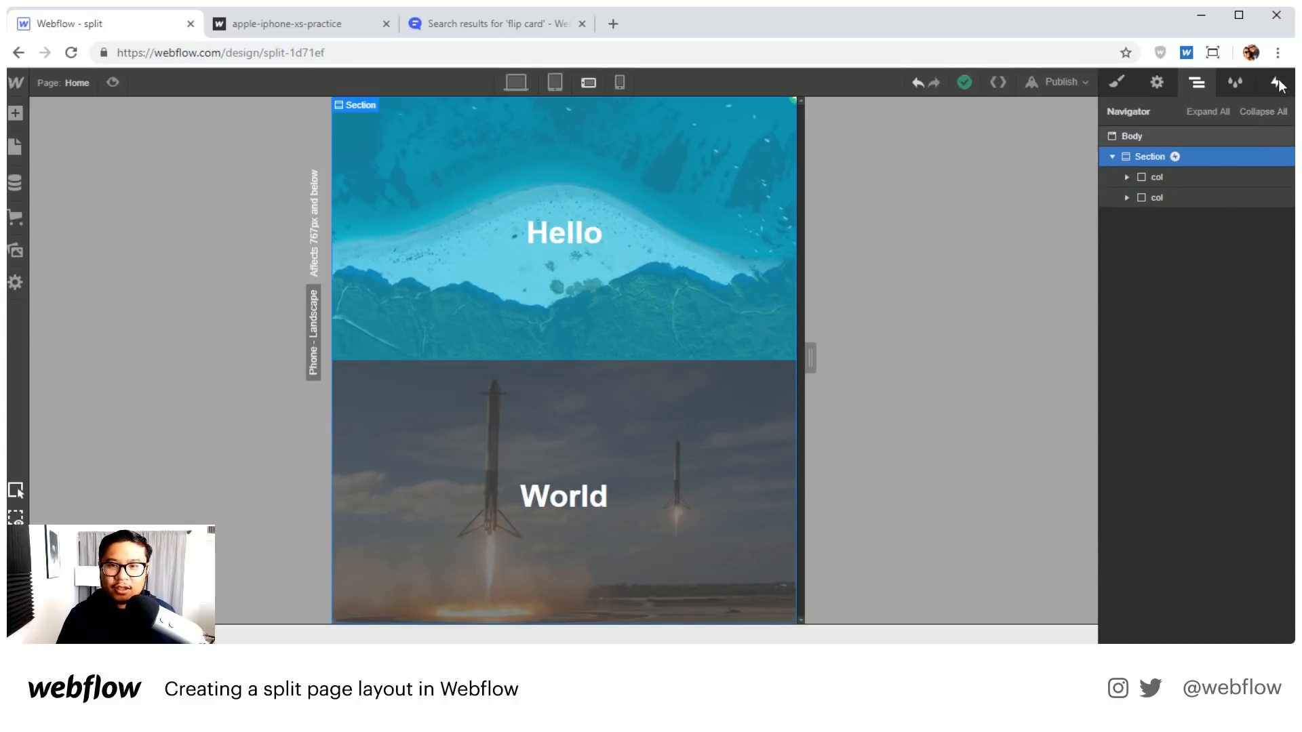
click(1278, 82)
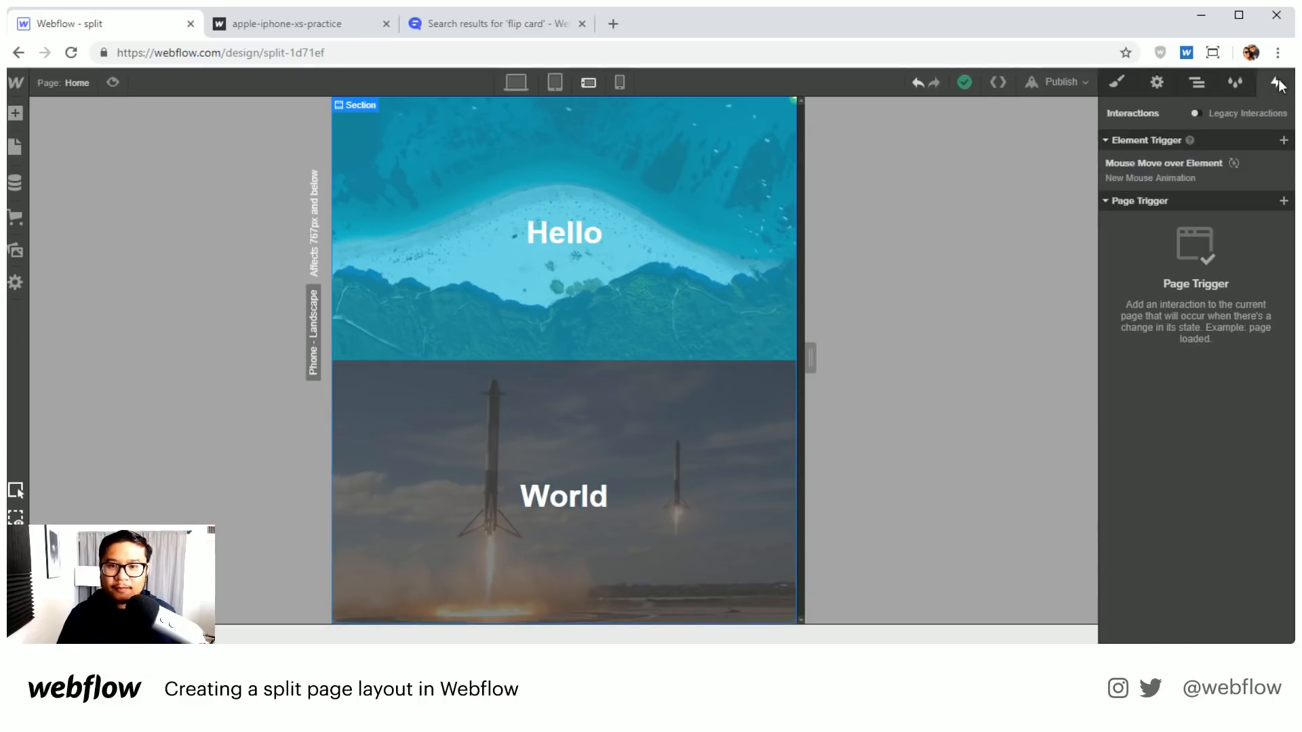
click(1146, 171)
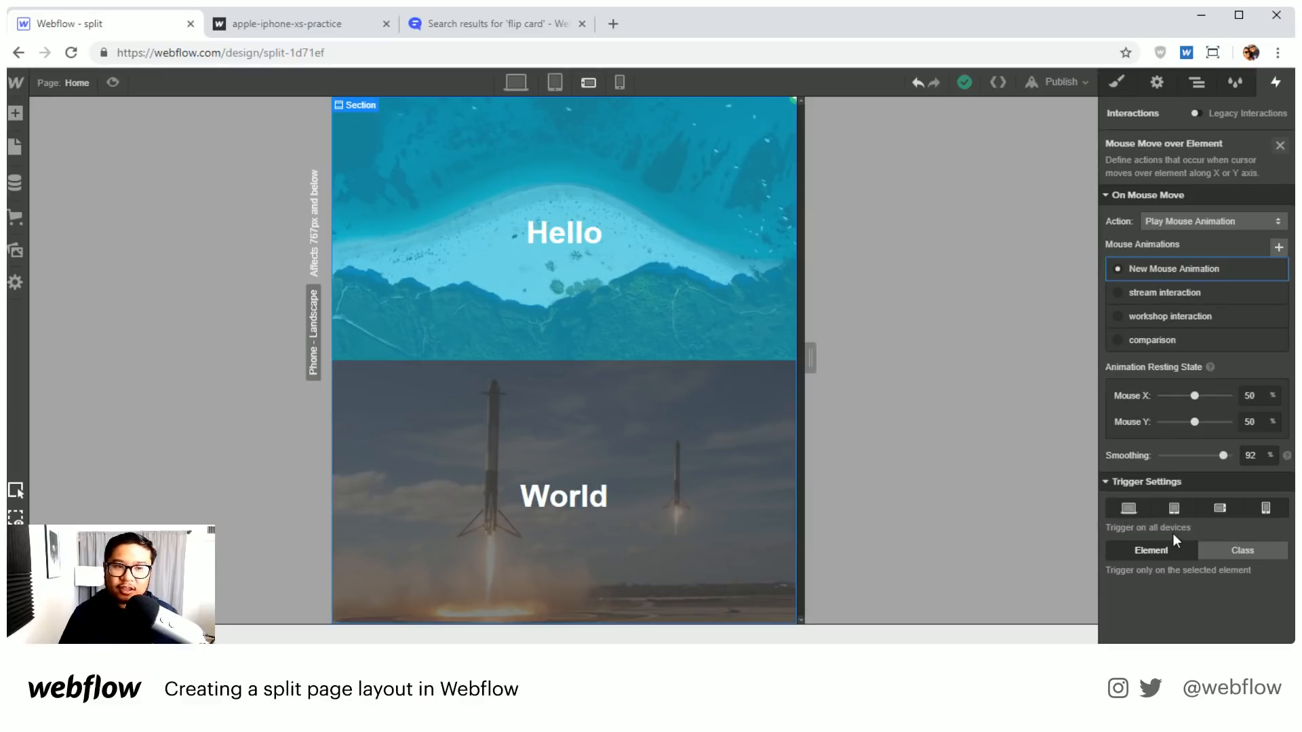
click(1221, 510)
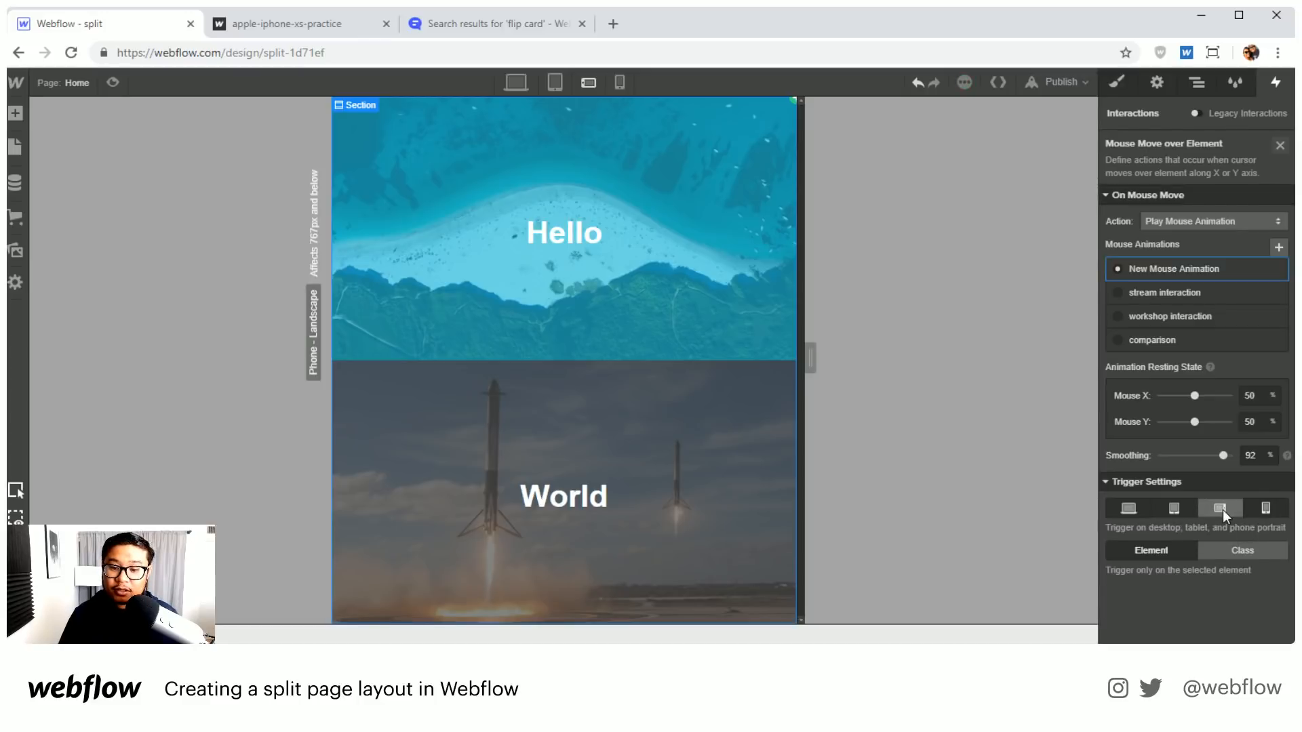
click(1267, 510)
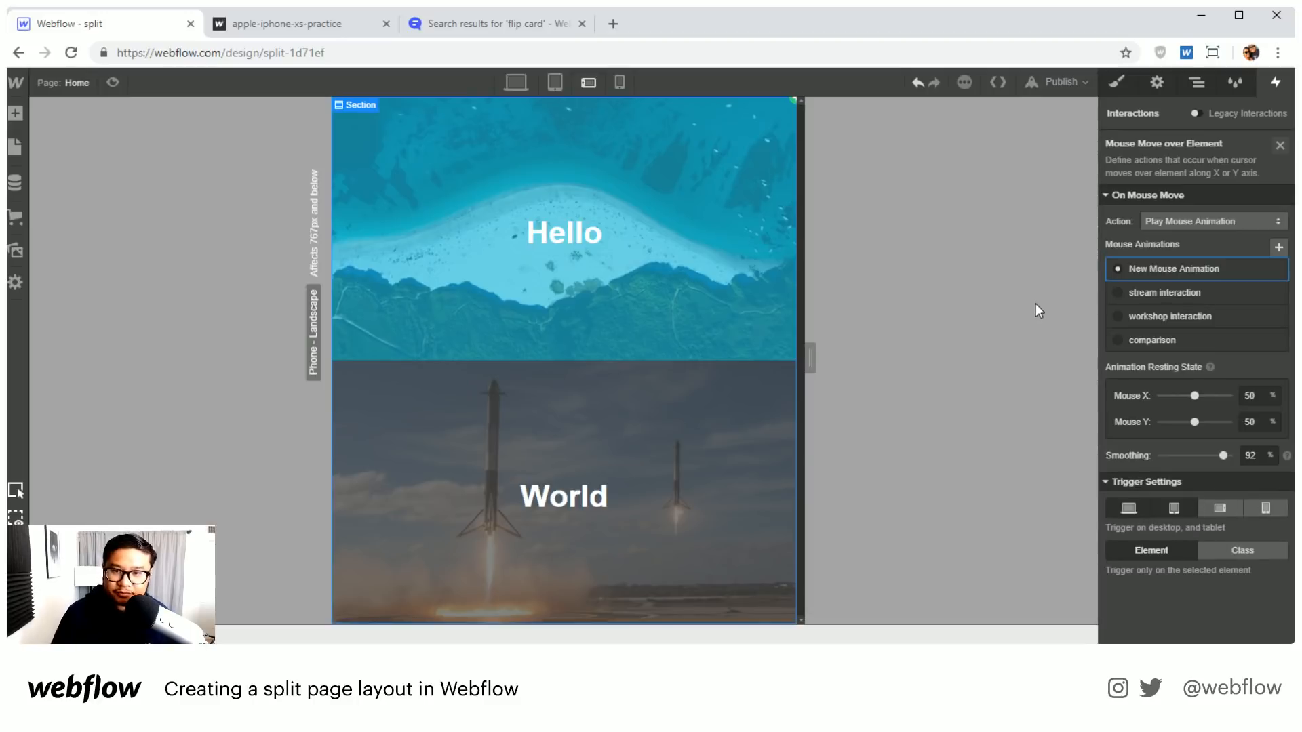
click(1280, 146)
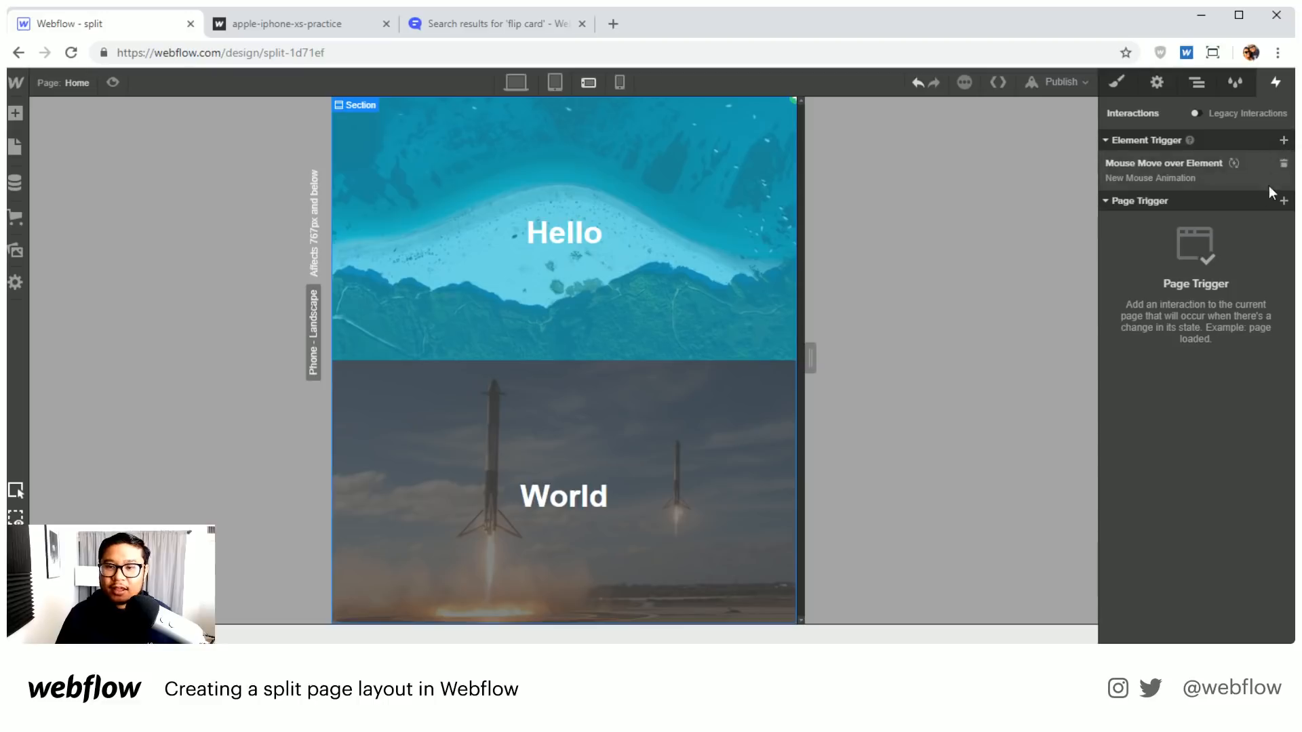
Step: Add a second Mouse Move over Element trigger to the Section with the Play Mouse Animation action
click(1284, 141)
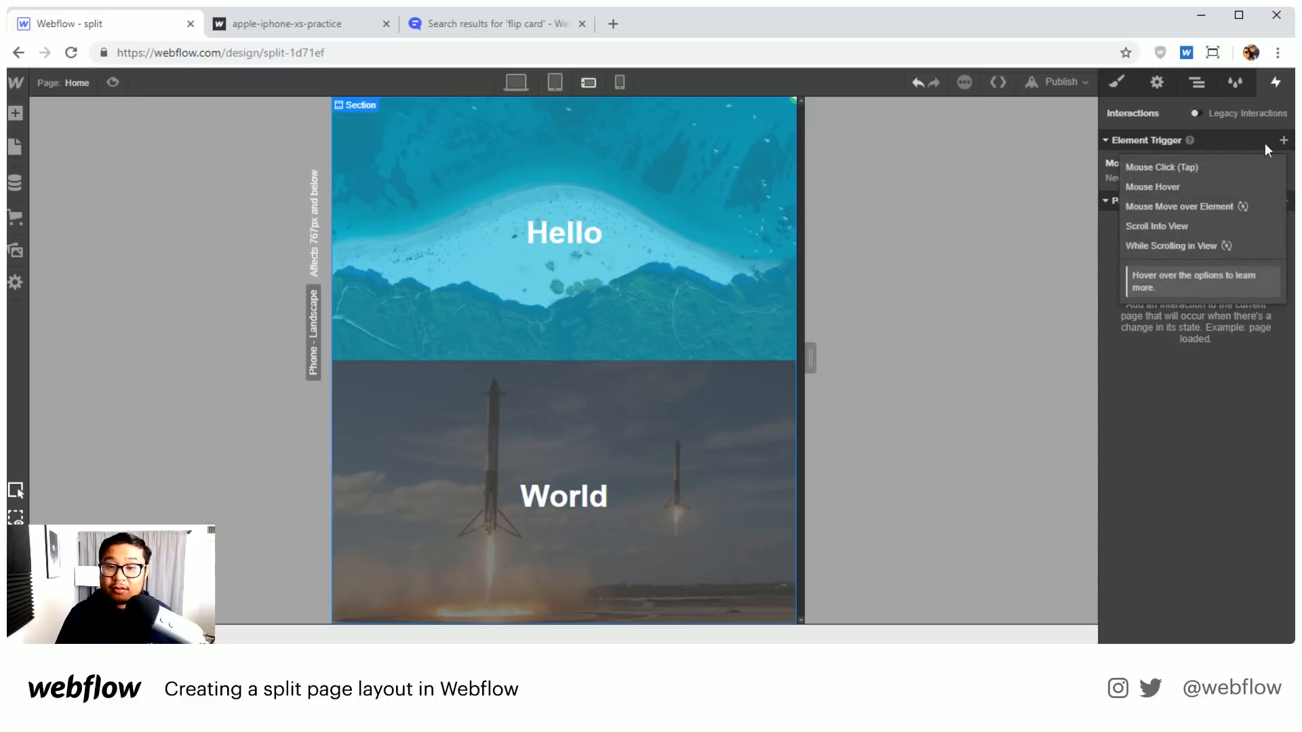
click(1203, 200)
click(1178, 216)
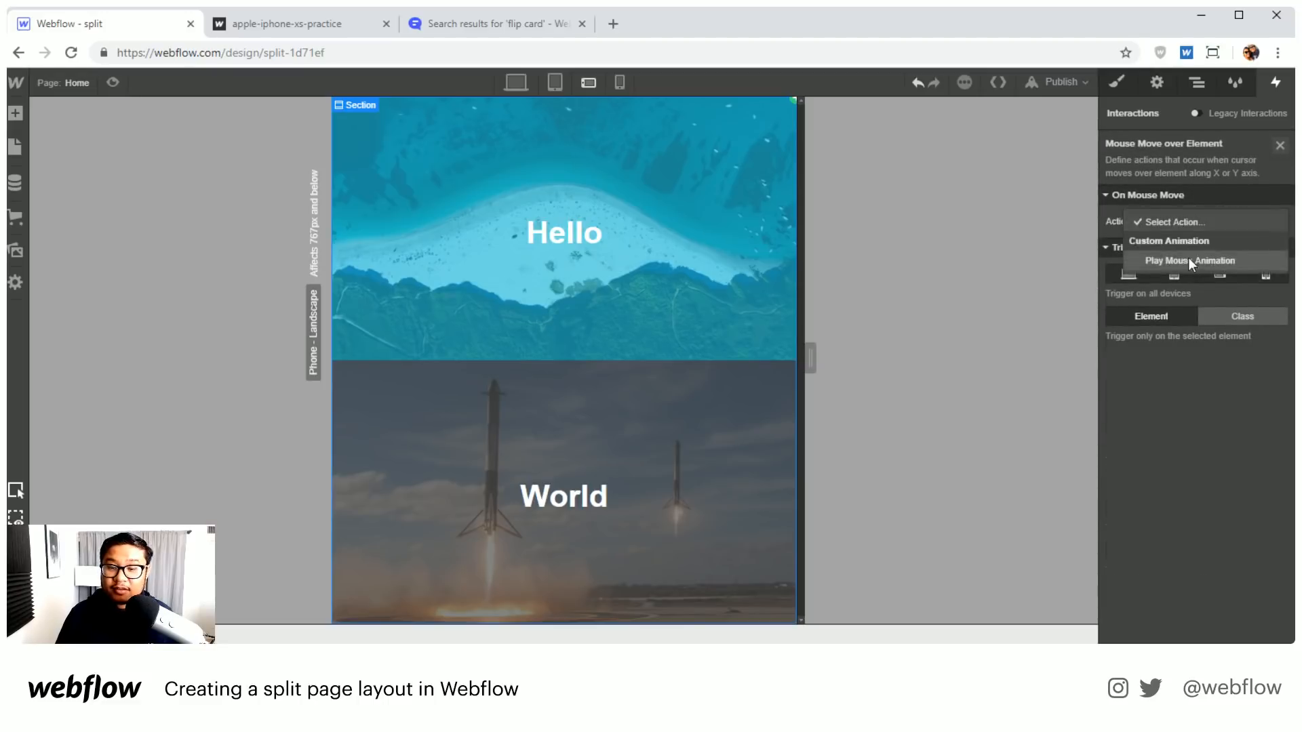
click(1188, 258)
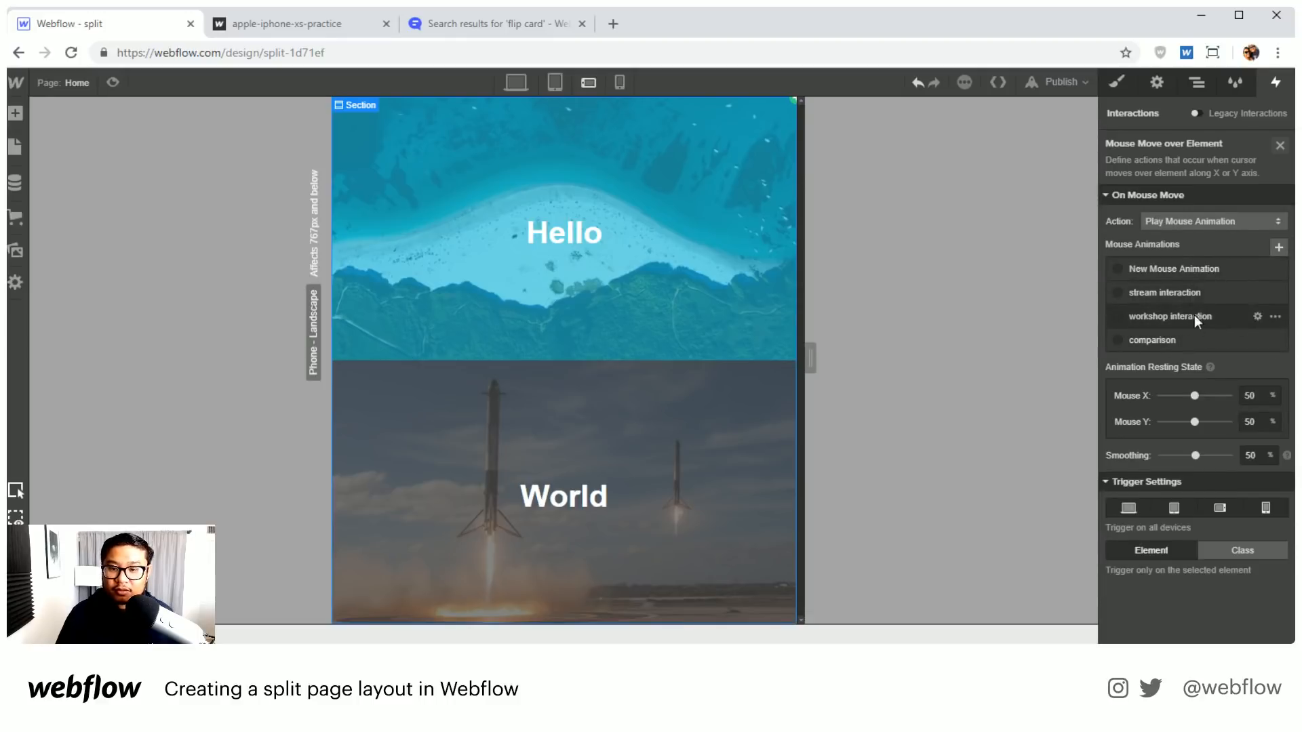
Step: Duplicate the "workshop interaction" mouse animation and delete all Mouse X size actions from the copy
click(1275, 317)
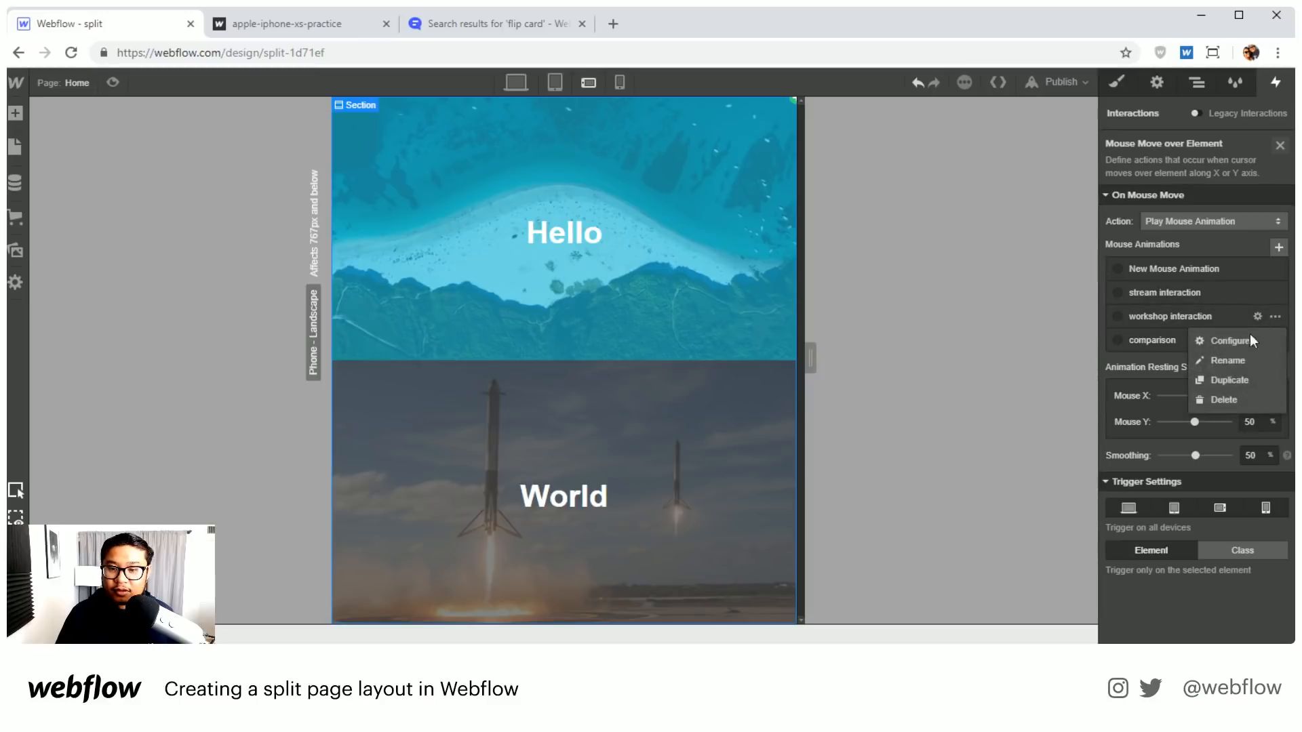
click(1235, 380)
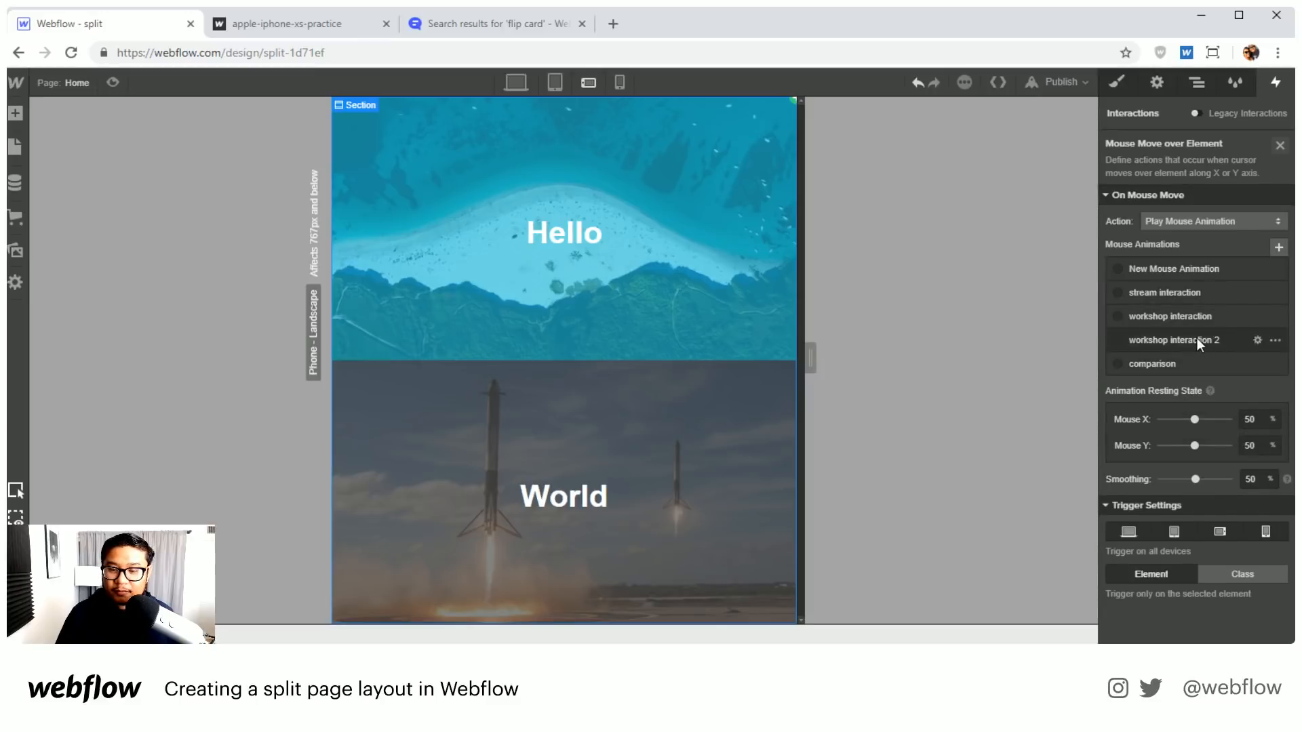
click(1222, 341)
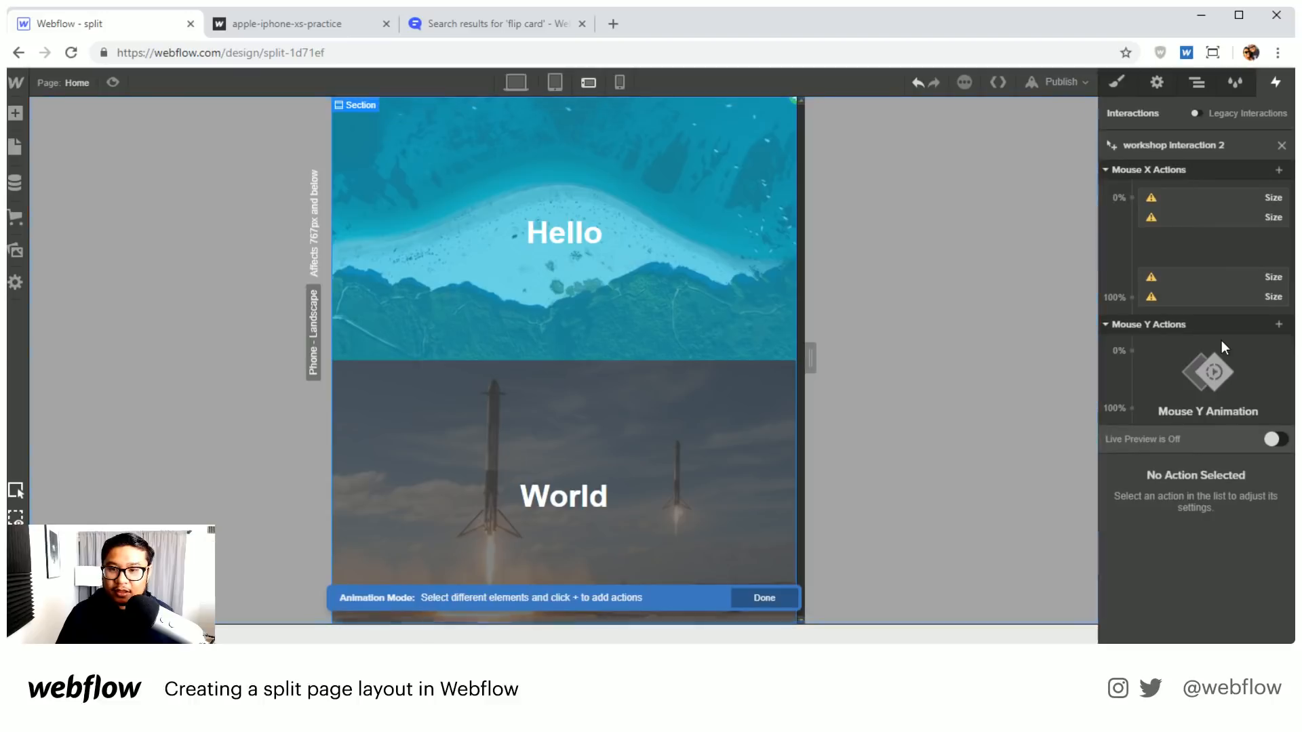
click(1171, 198)
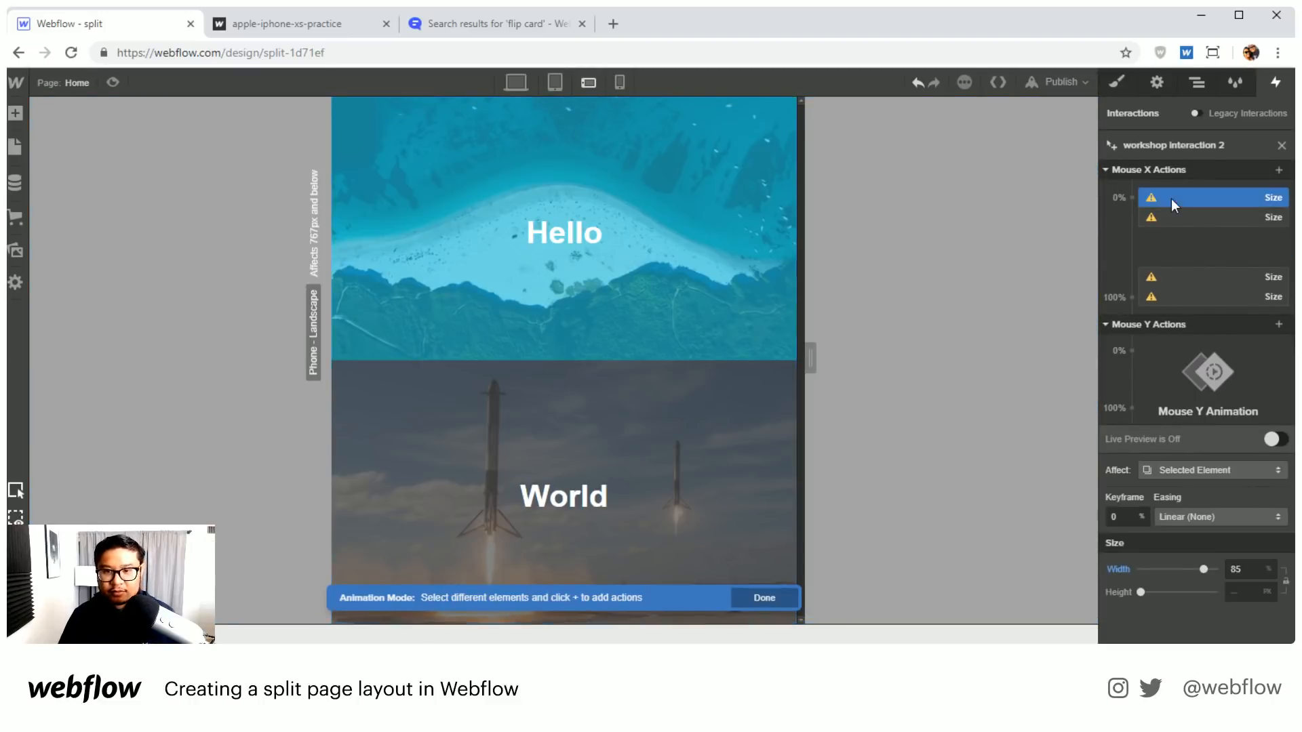
key(Delete)
key(Delete)
key(Delete)
key(Delete)
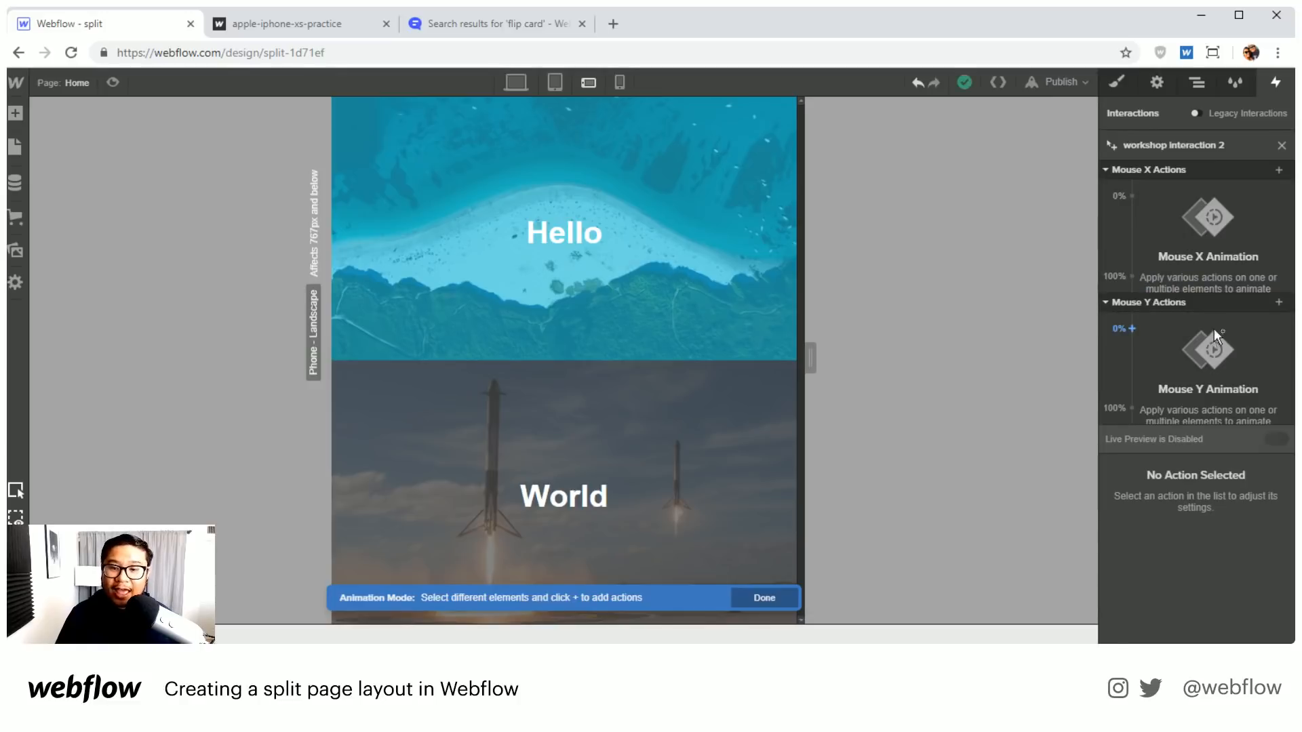
Step: Add a Mouse Y size action for the Hello column, with height 85% at the 0% keyframe and 15% at the 100% keyframe
click(731, 275)
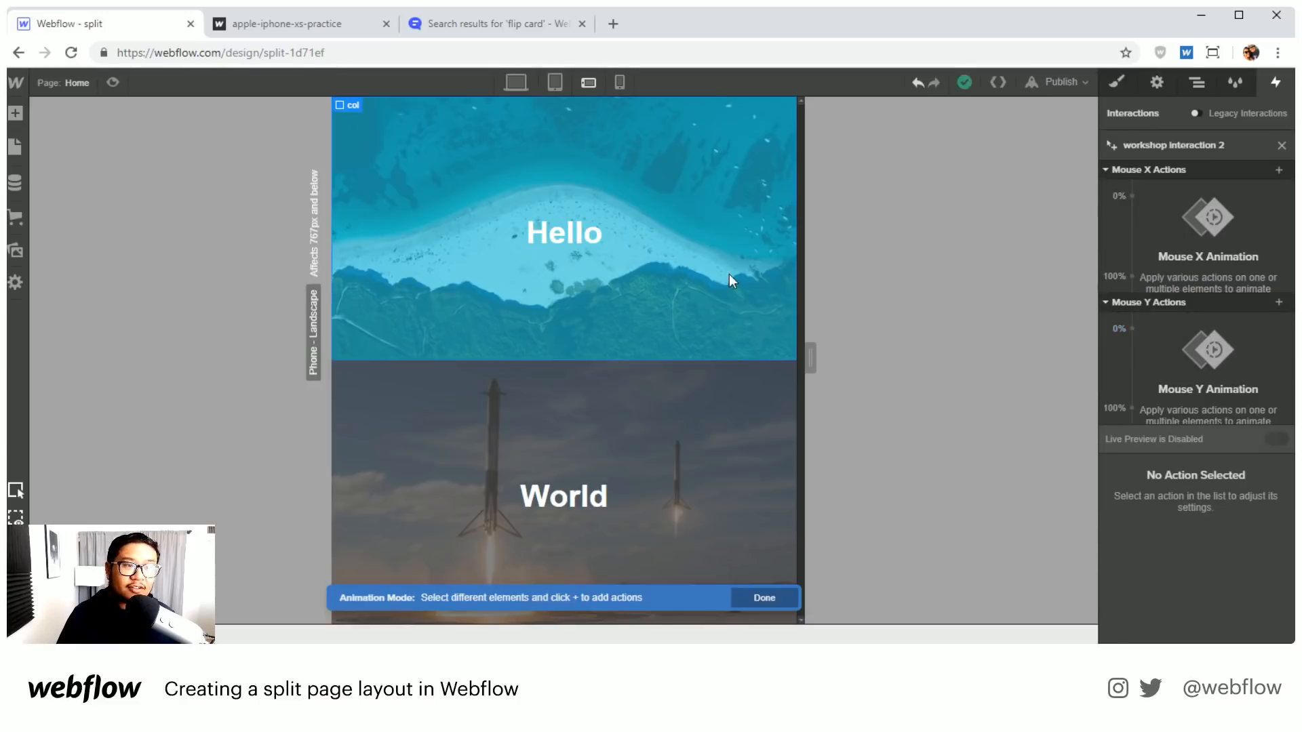
click(1131, 329)
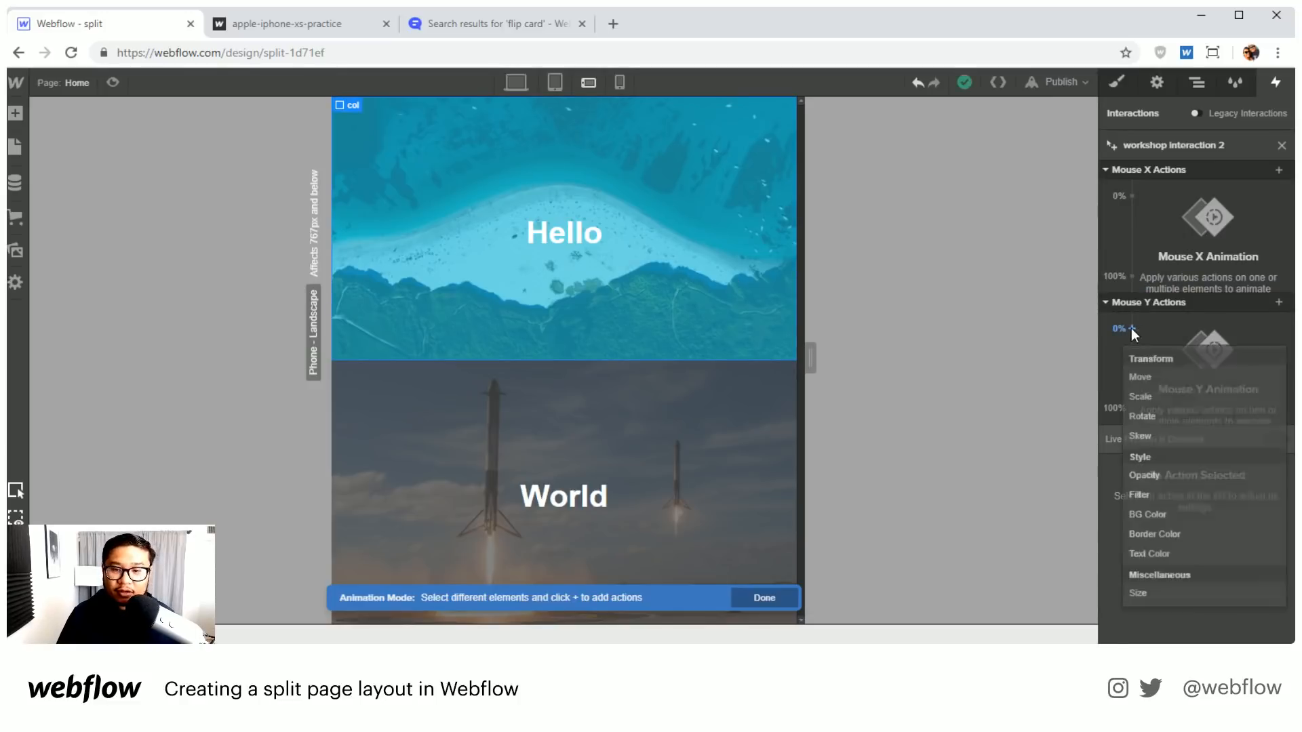
click(1157, 594)
click(1248, 592)
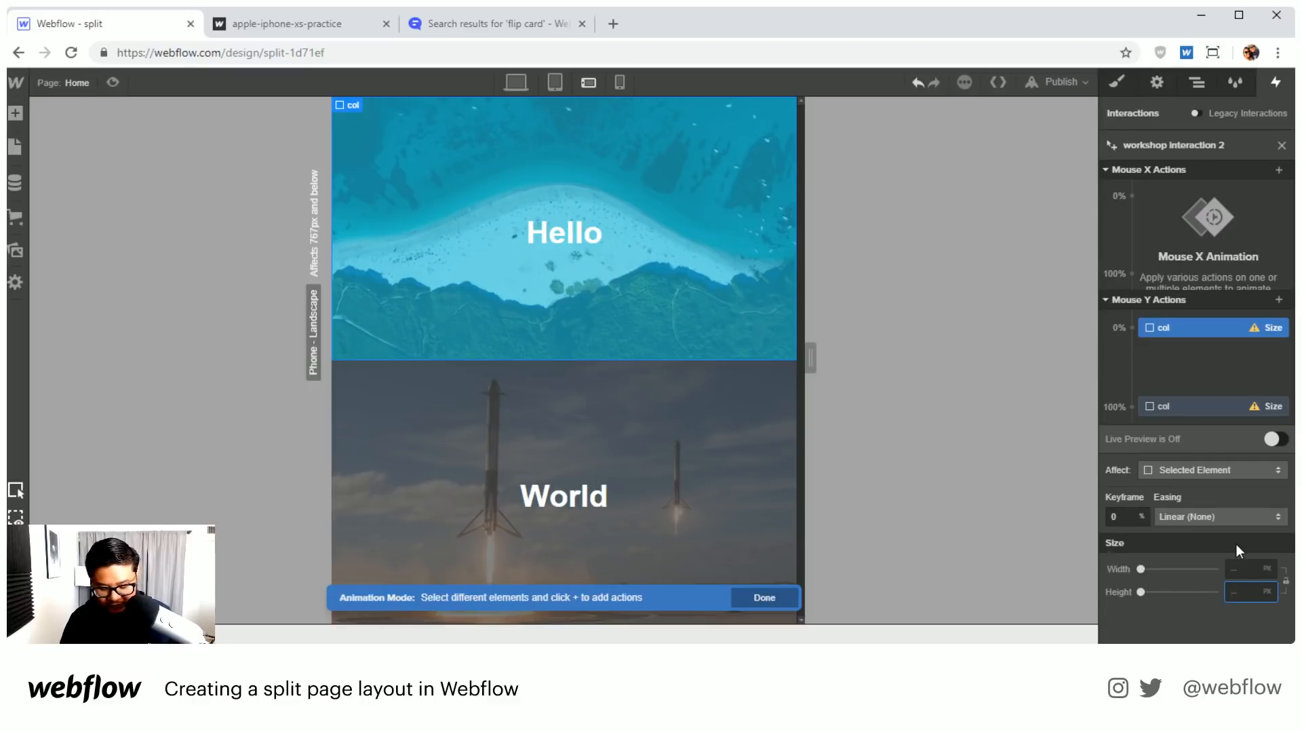
text(85)
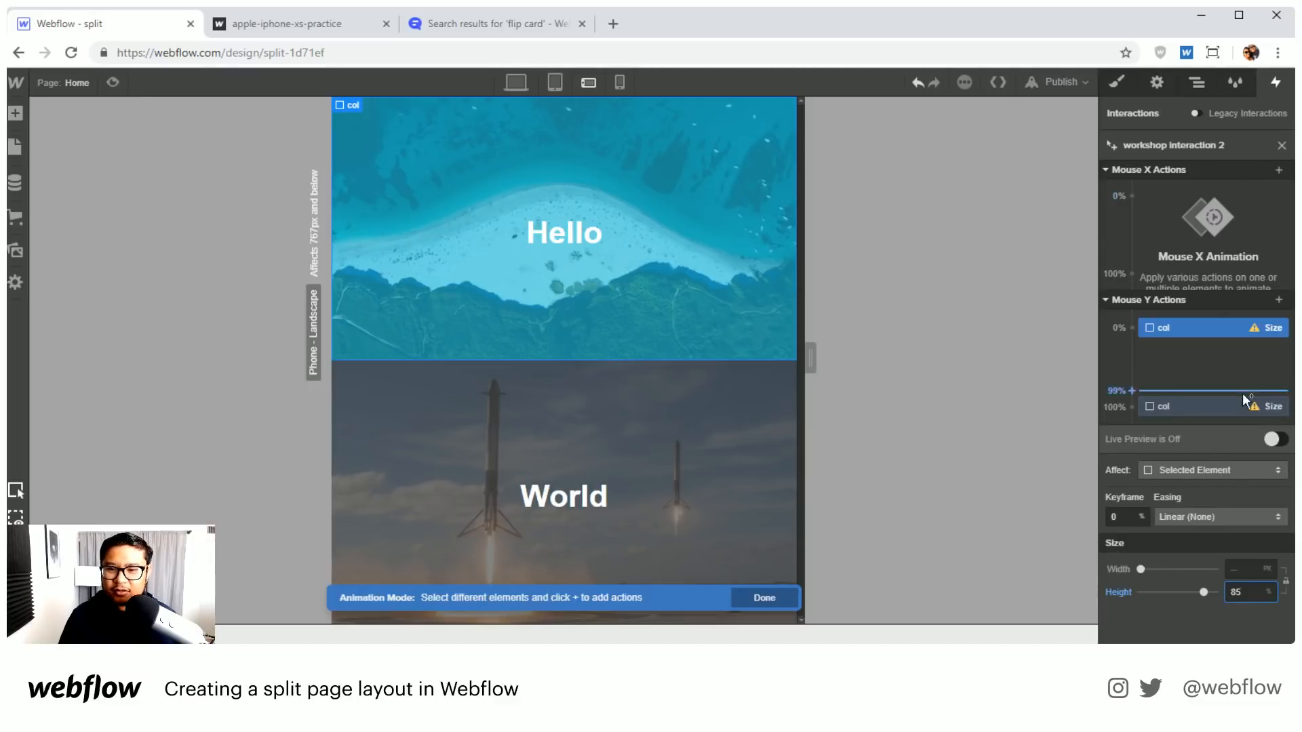
click(1227, 406)
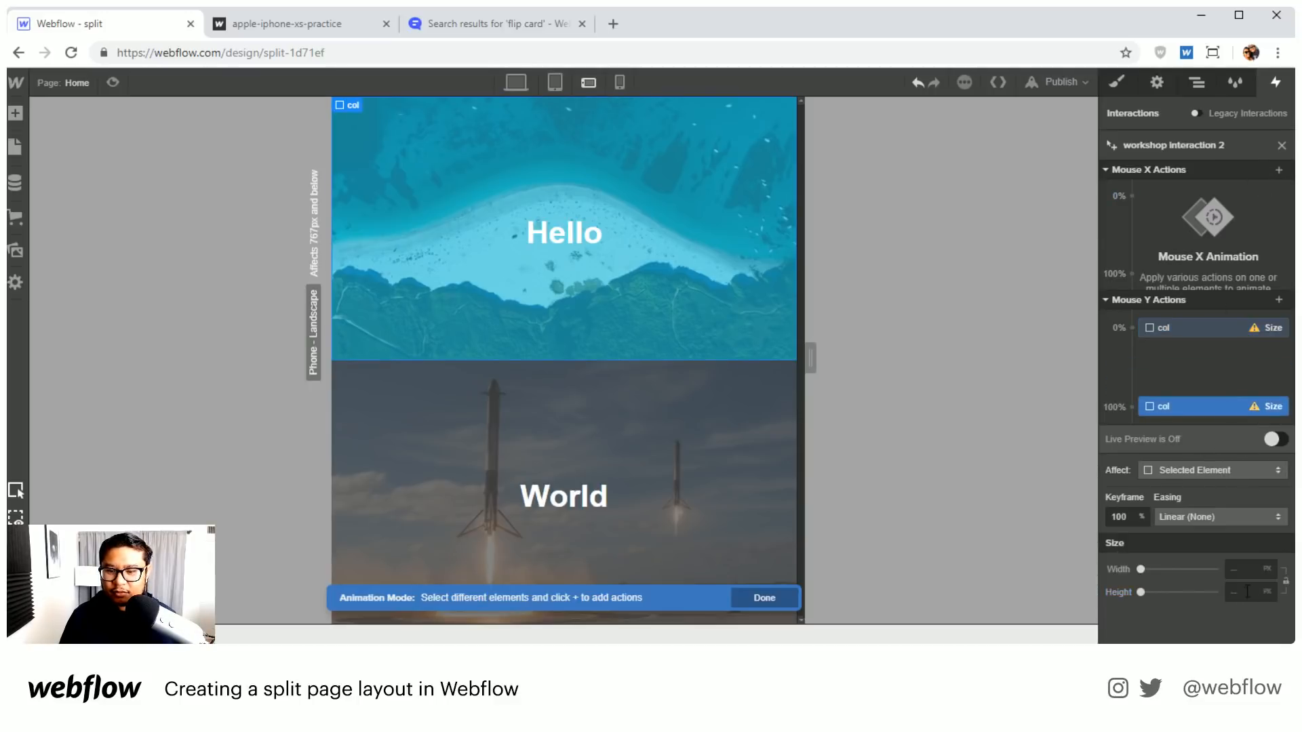
click(1248, 592)
text(15)
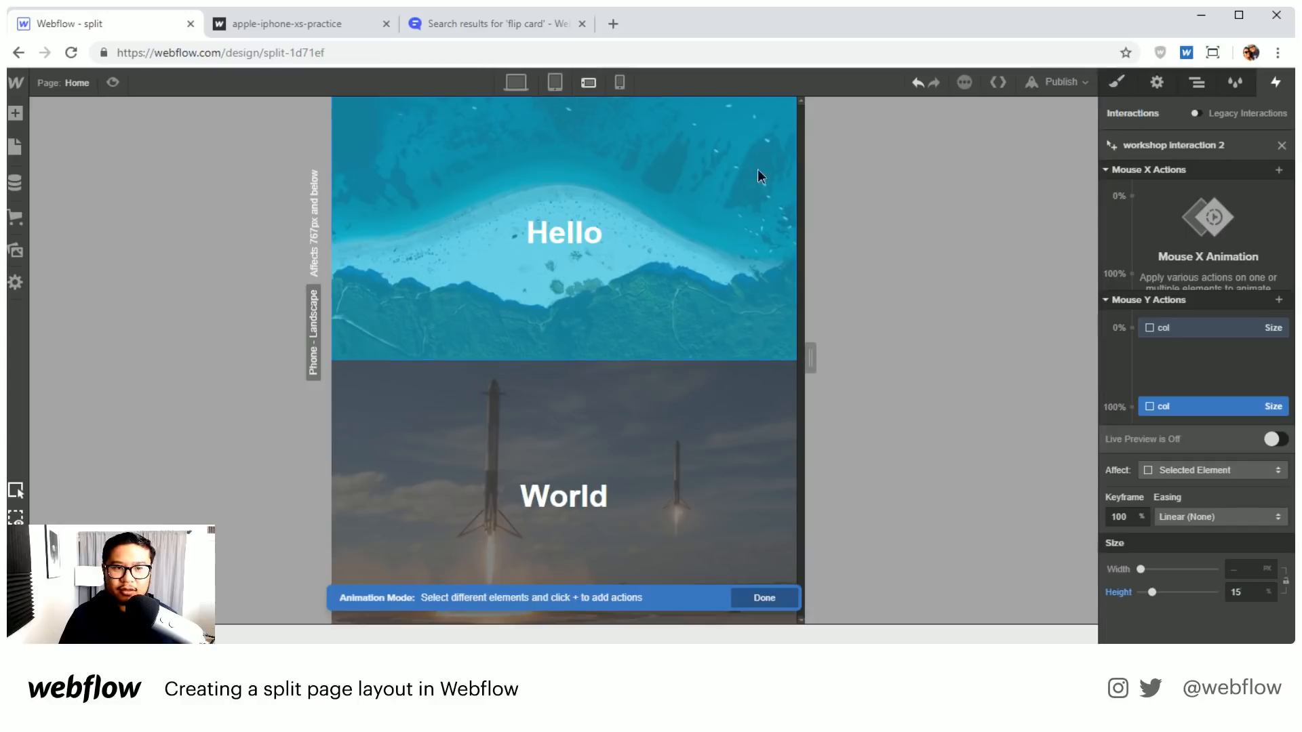
Step: Reset the col class's flex item sizing and set its height to 50%
click(1117, 83)
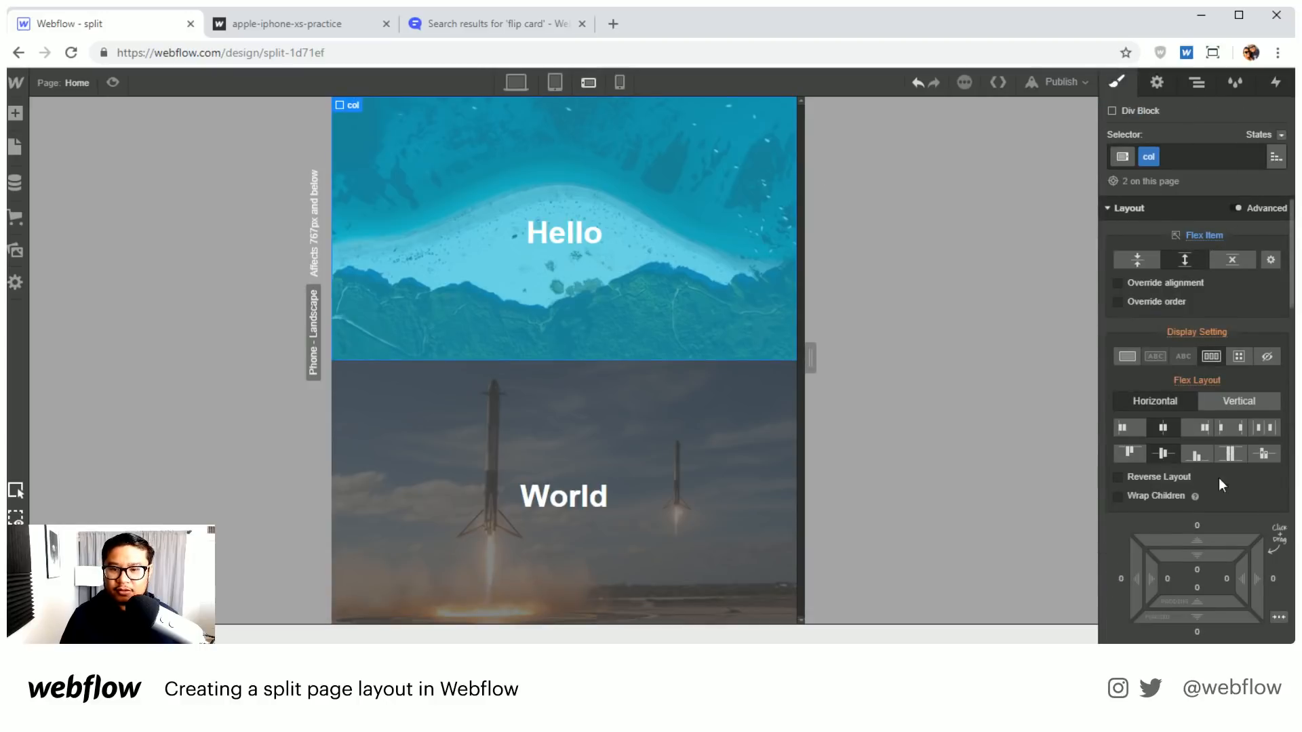
click(1202, 234)
click(1214, 262)
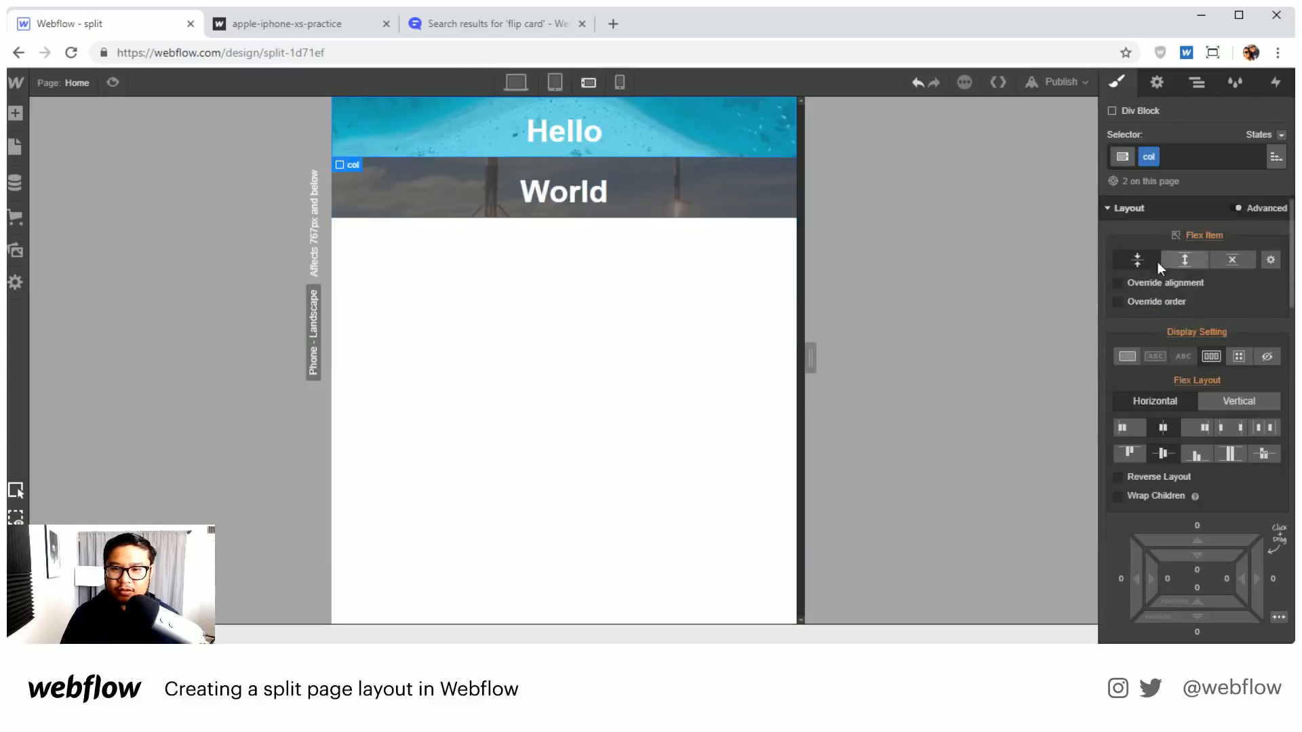
scroll(1203, 514, down, 4)
click(1254, 417)
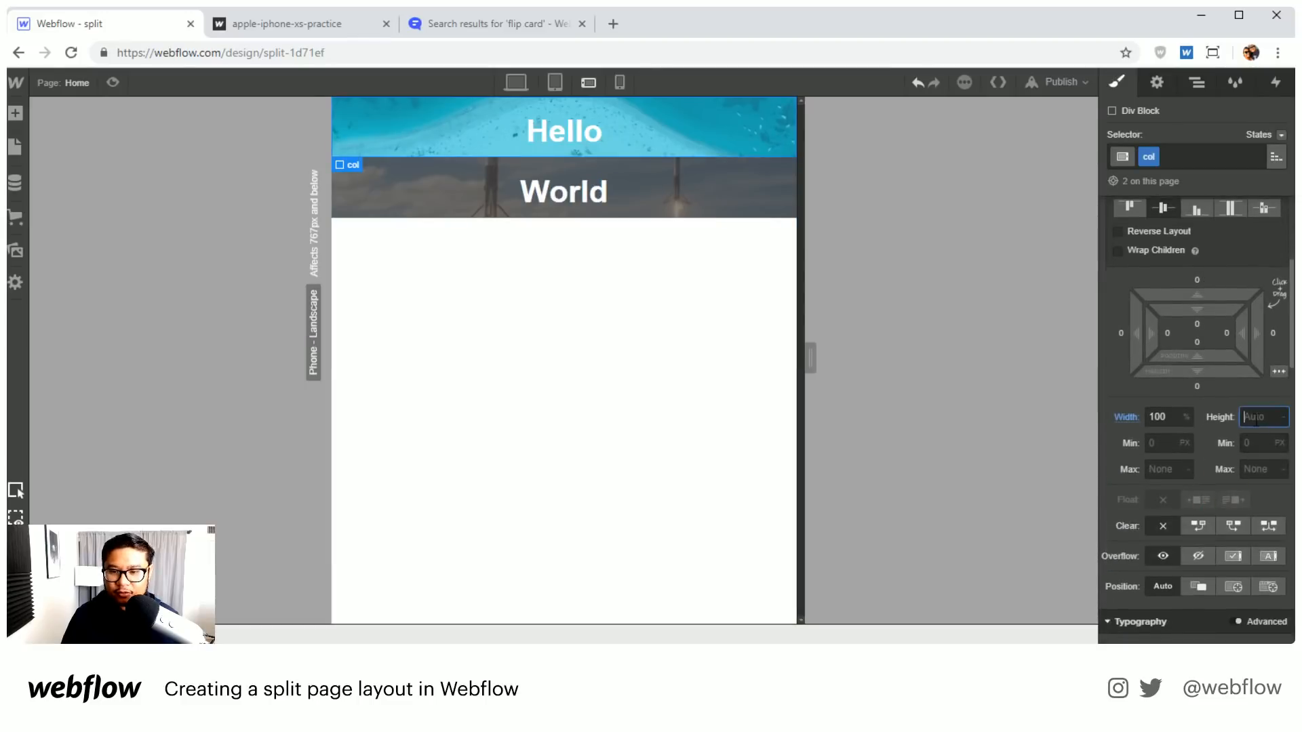
text(50%)
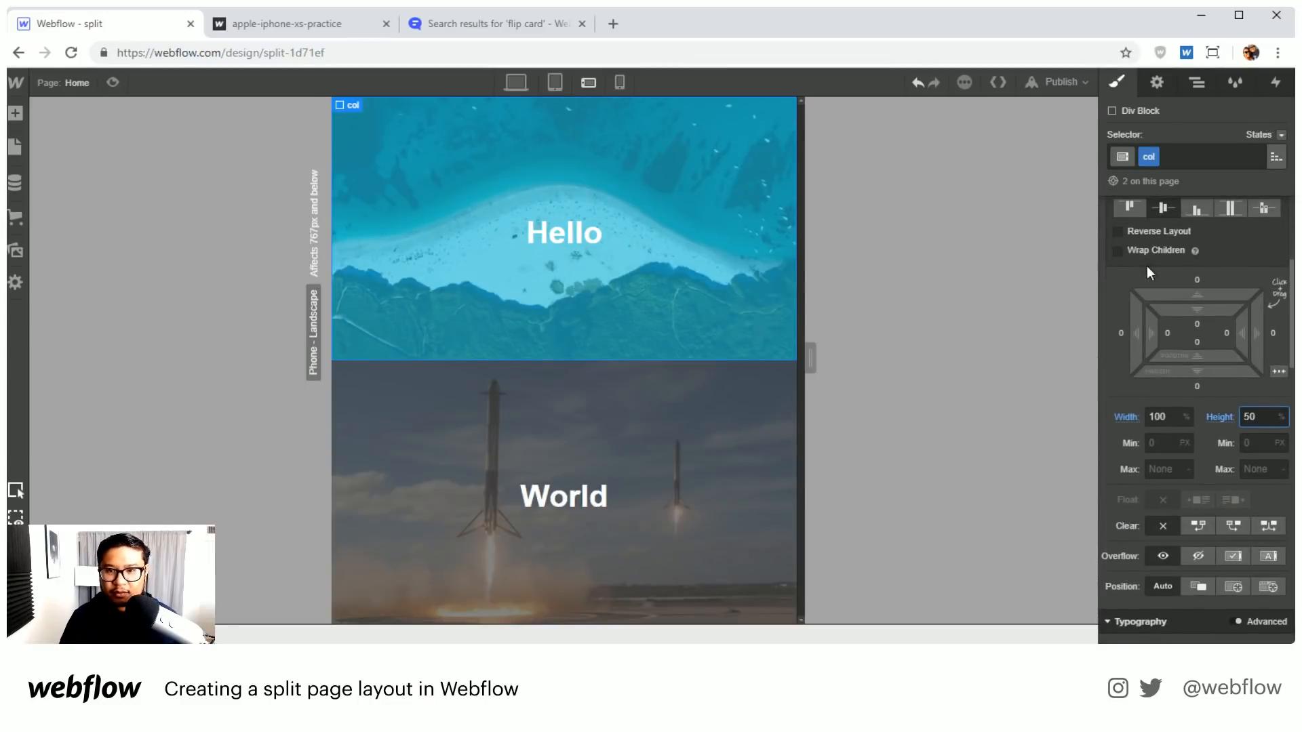
Step: Review the Hello column's Mouse Y size keyframes in the Section's "workshop interaction 2" animation, and select the World column
click(1198, 83)
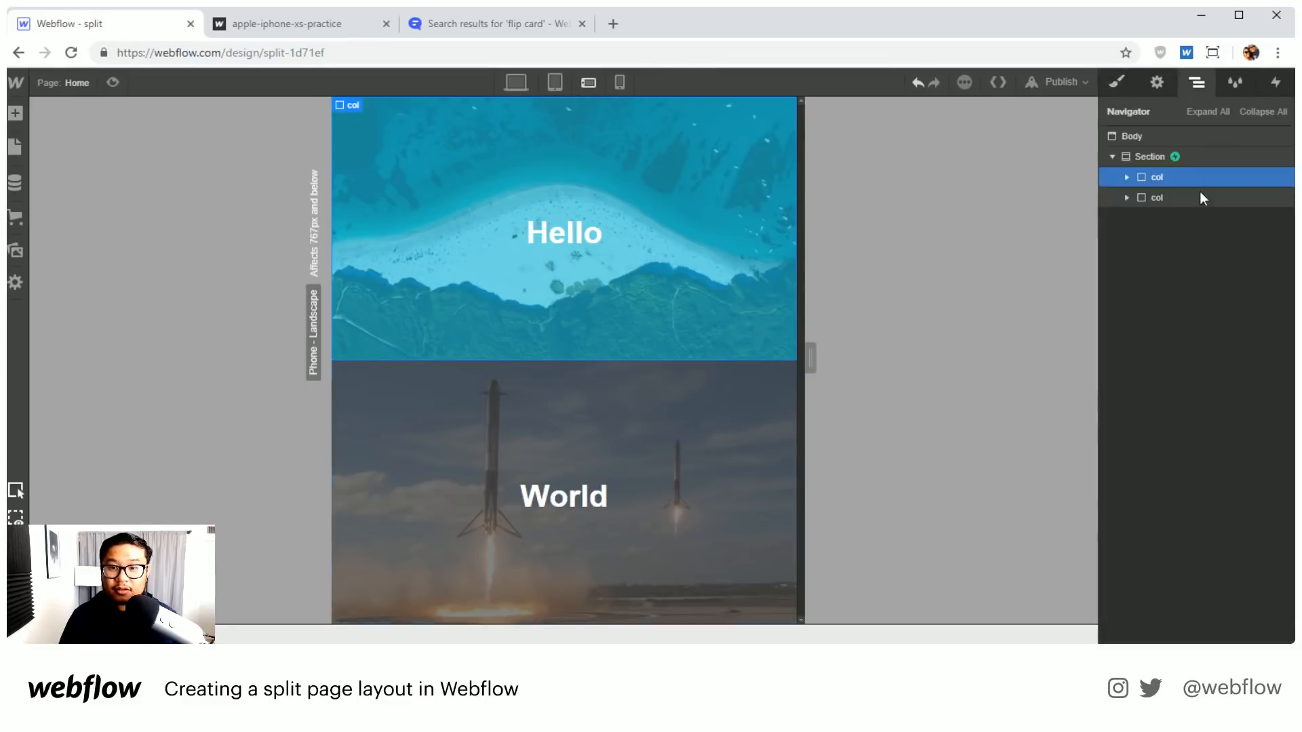
click(1233, 139)
click(1276, 82)
click(1162, 216)
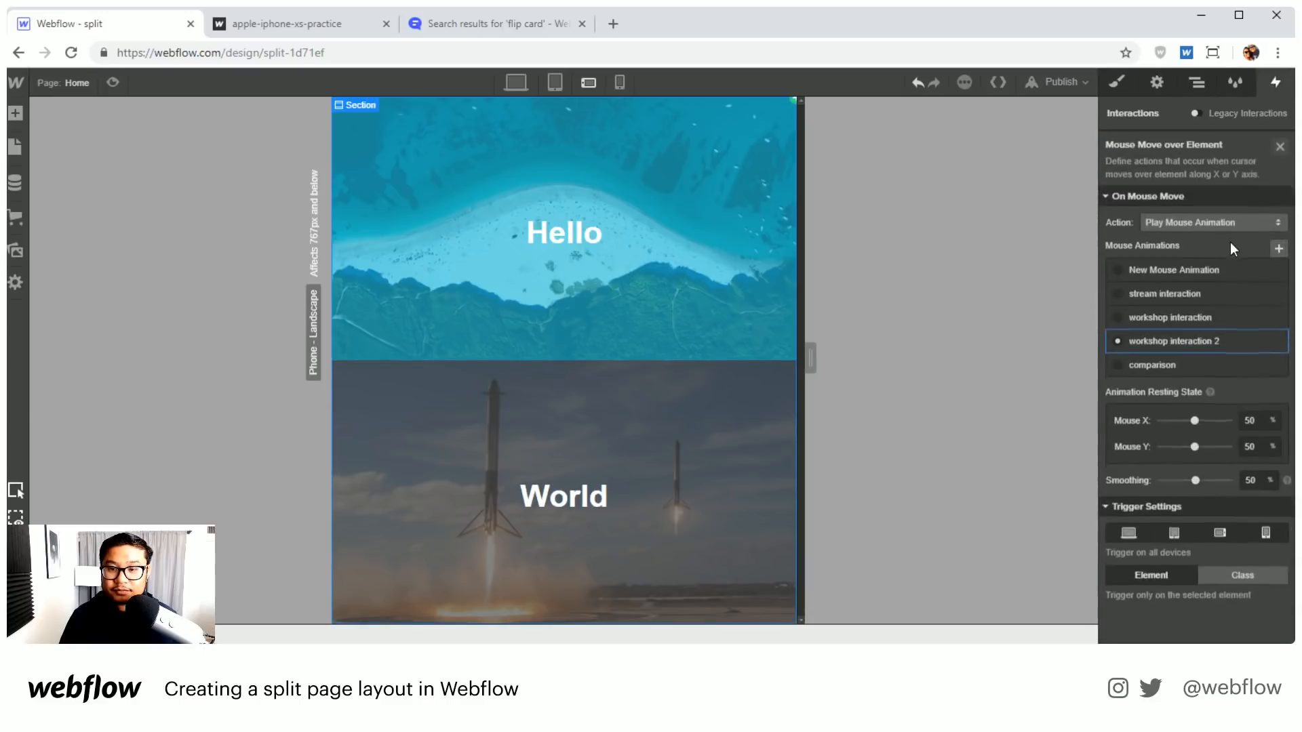
click(1202, 339)
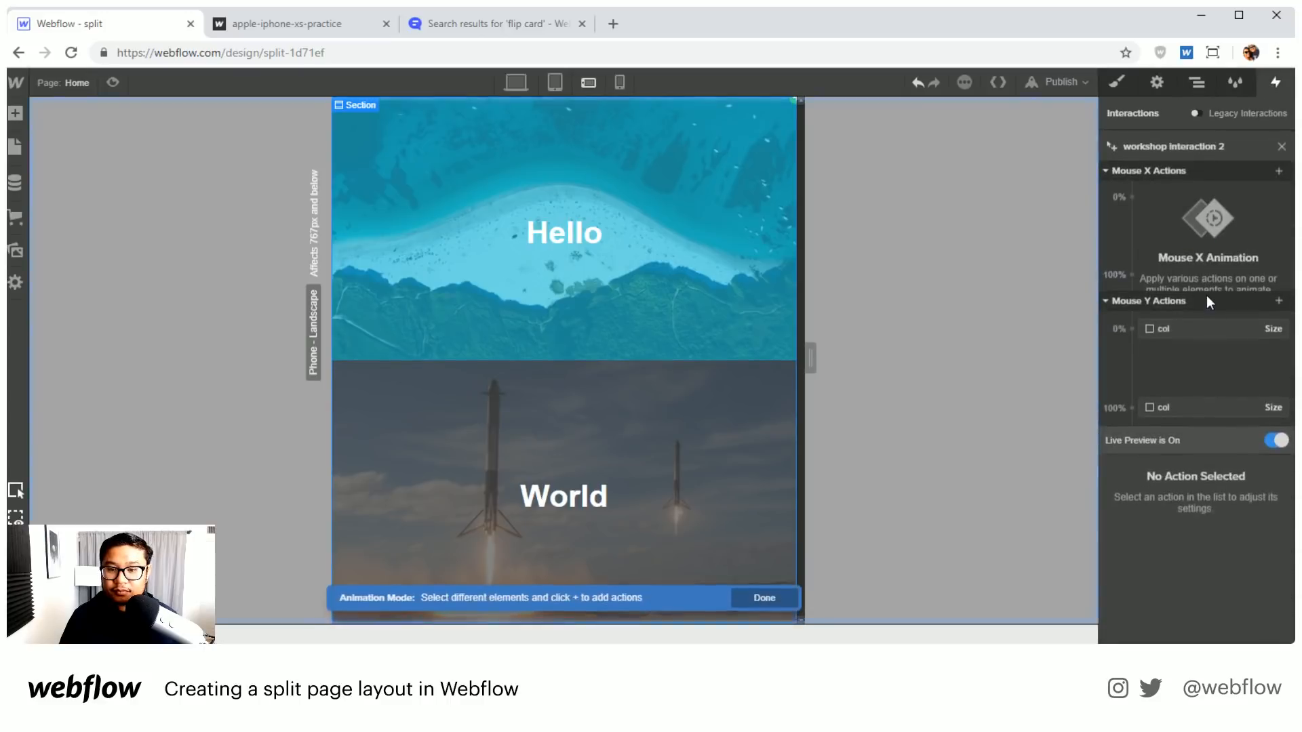
click(1182, 328)
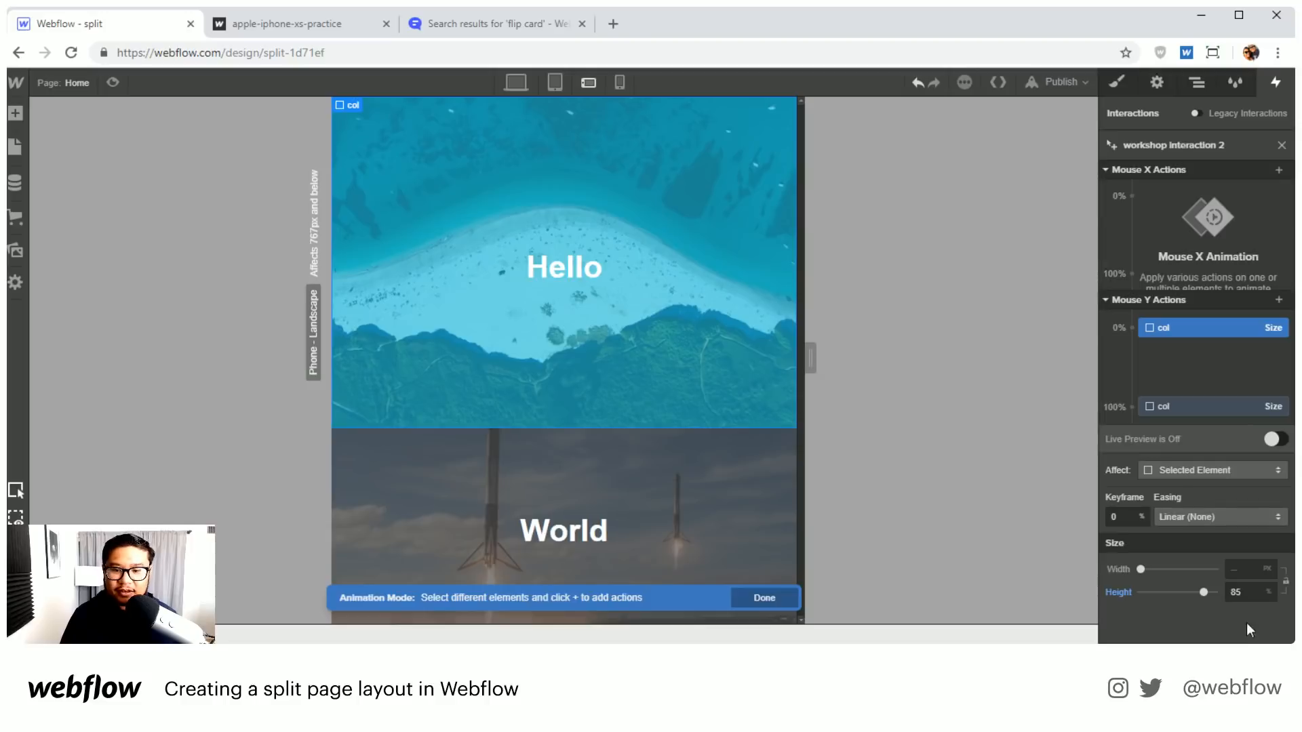
click(1153, 407)
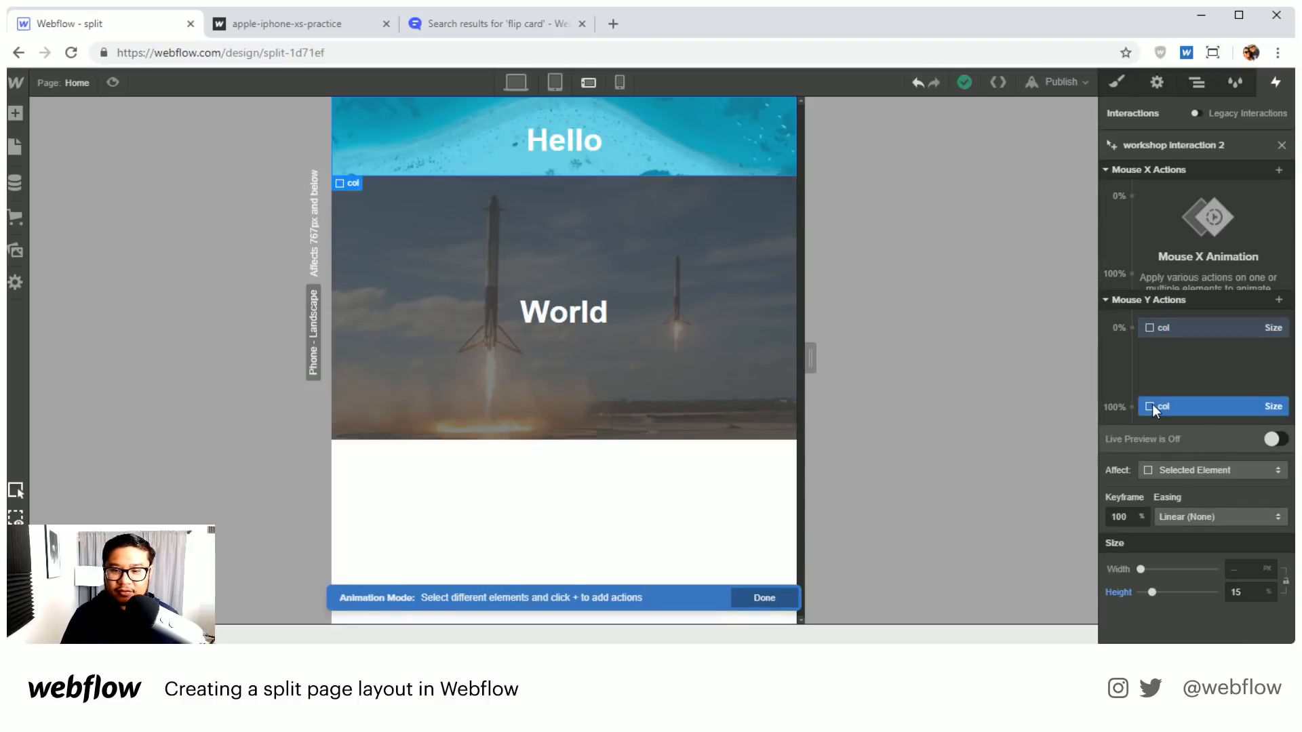
click(735, 265)
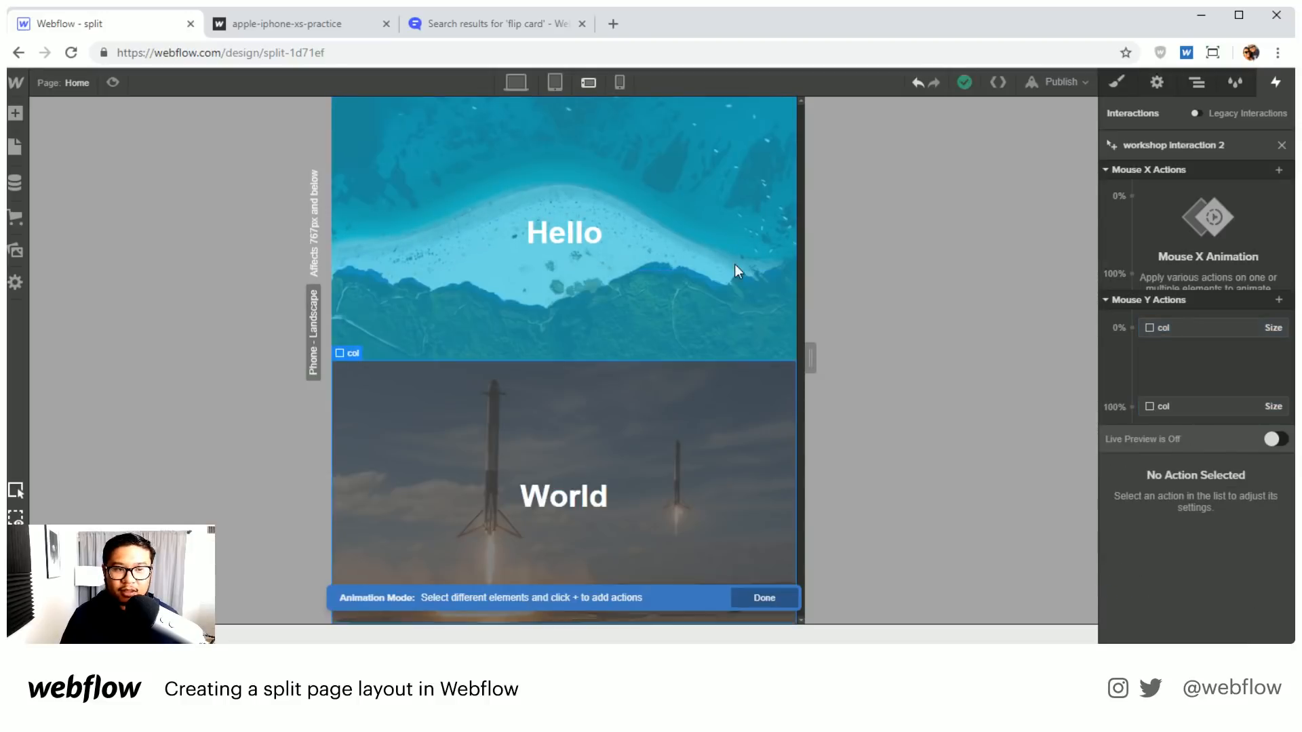
Step: Add a Mouse Y size action for the World column at the 0% keyframe with a height of 15%
click(1130, 328)
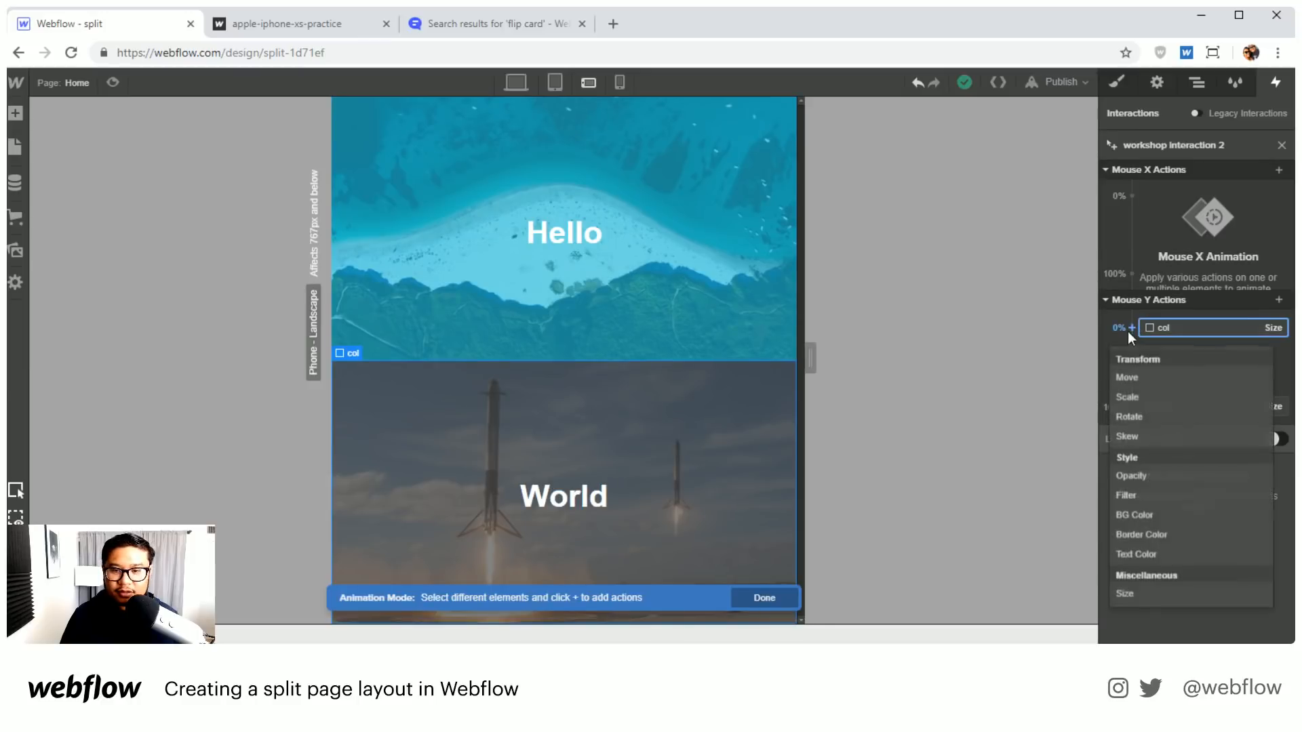
click(1157, 594)
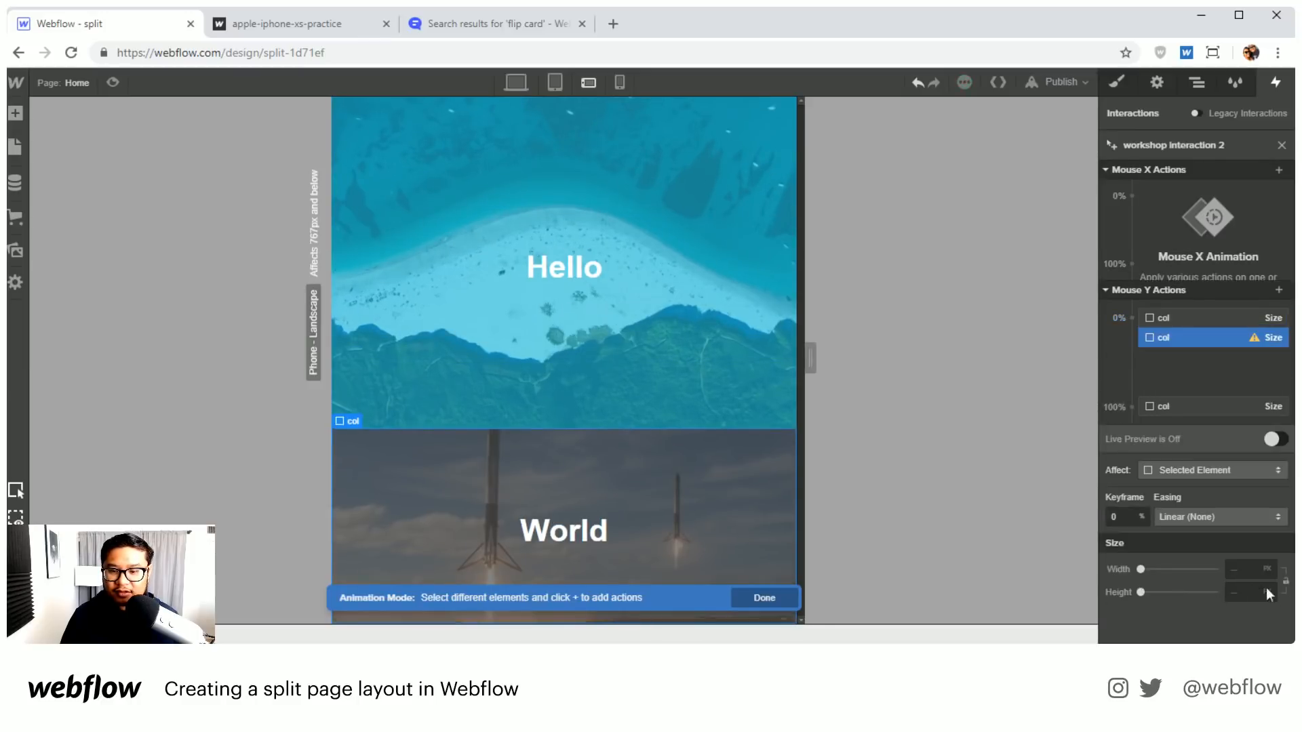
click(1241, 590)
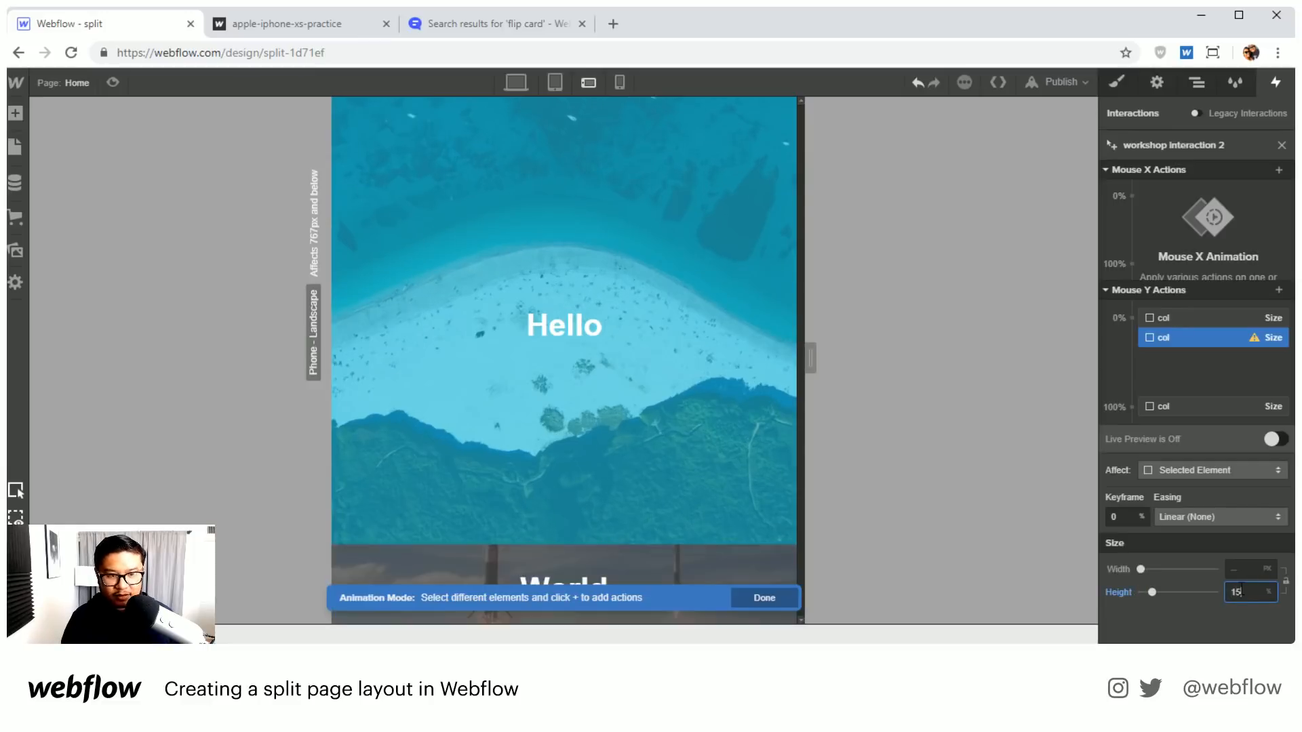
text(15%)
Step: Set the Hello column's height at the 100% Mouse Y keyframe to 85% and compare it with the World column's action
click(1212, 407)
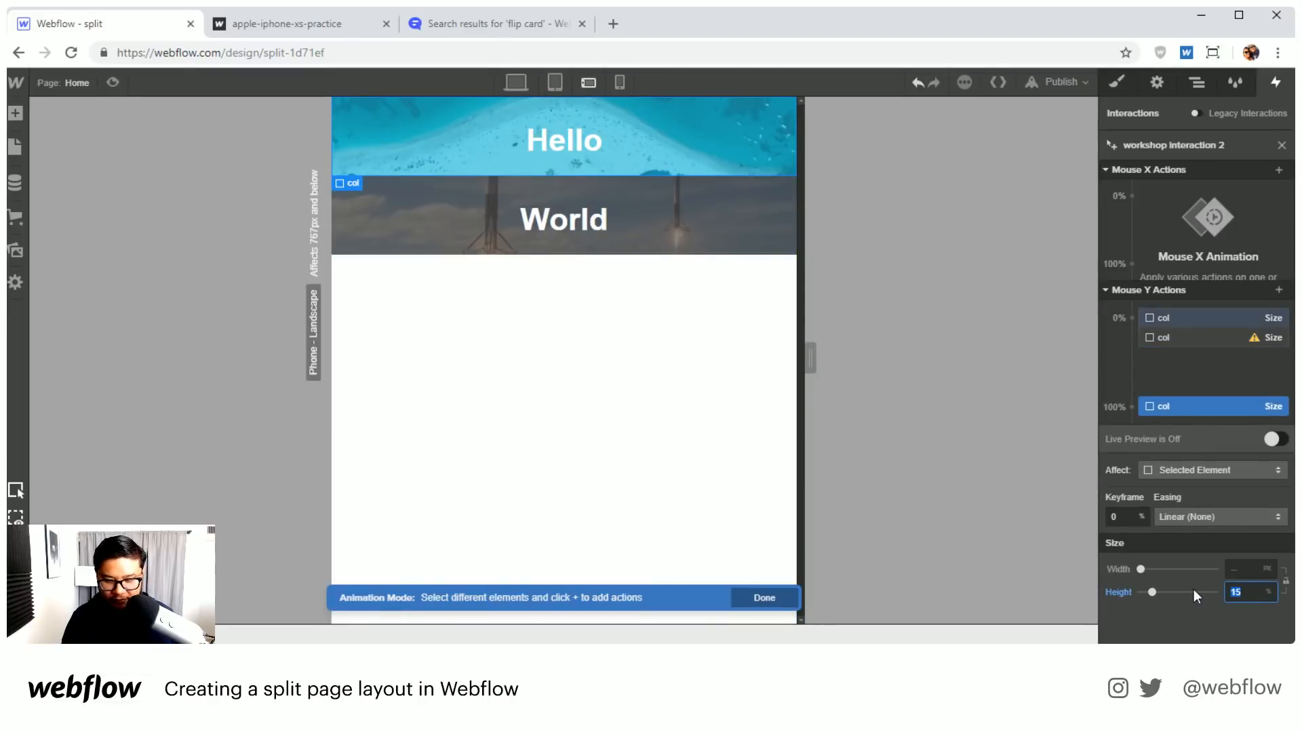
text(85)
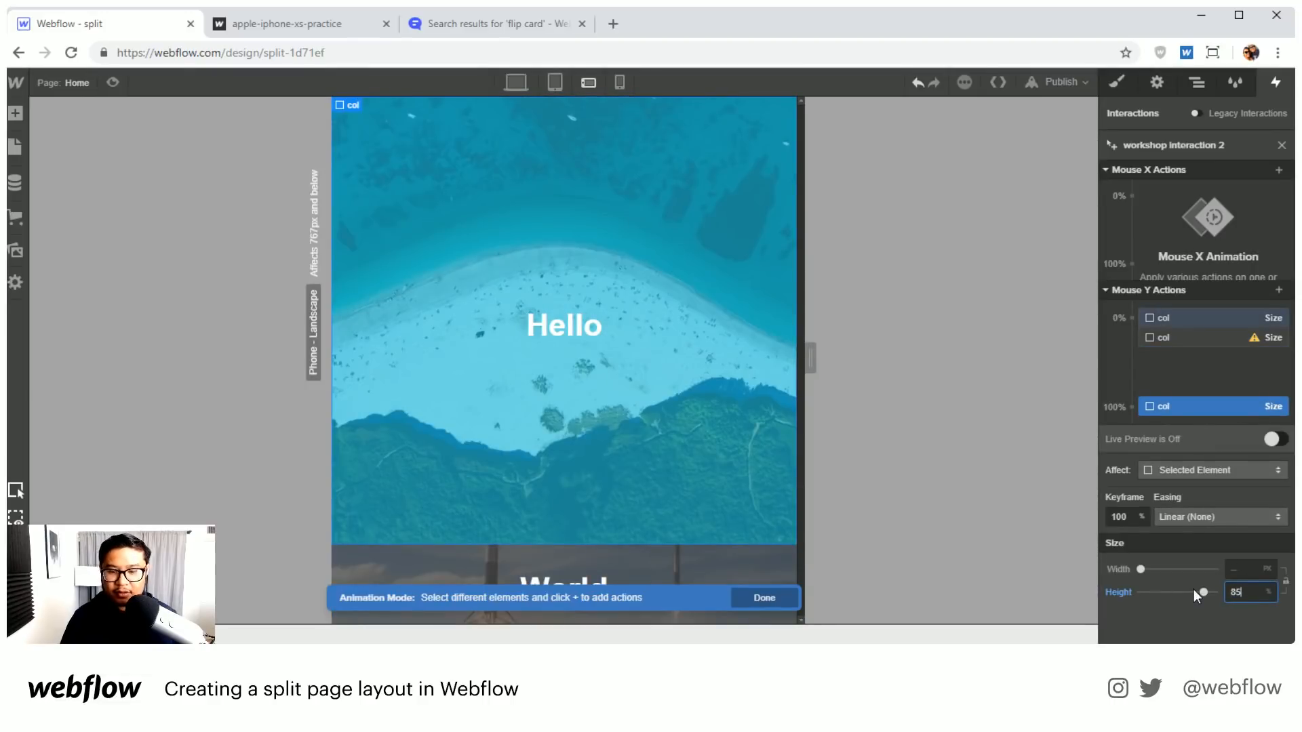
click(1206, 336)
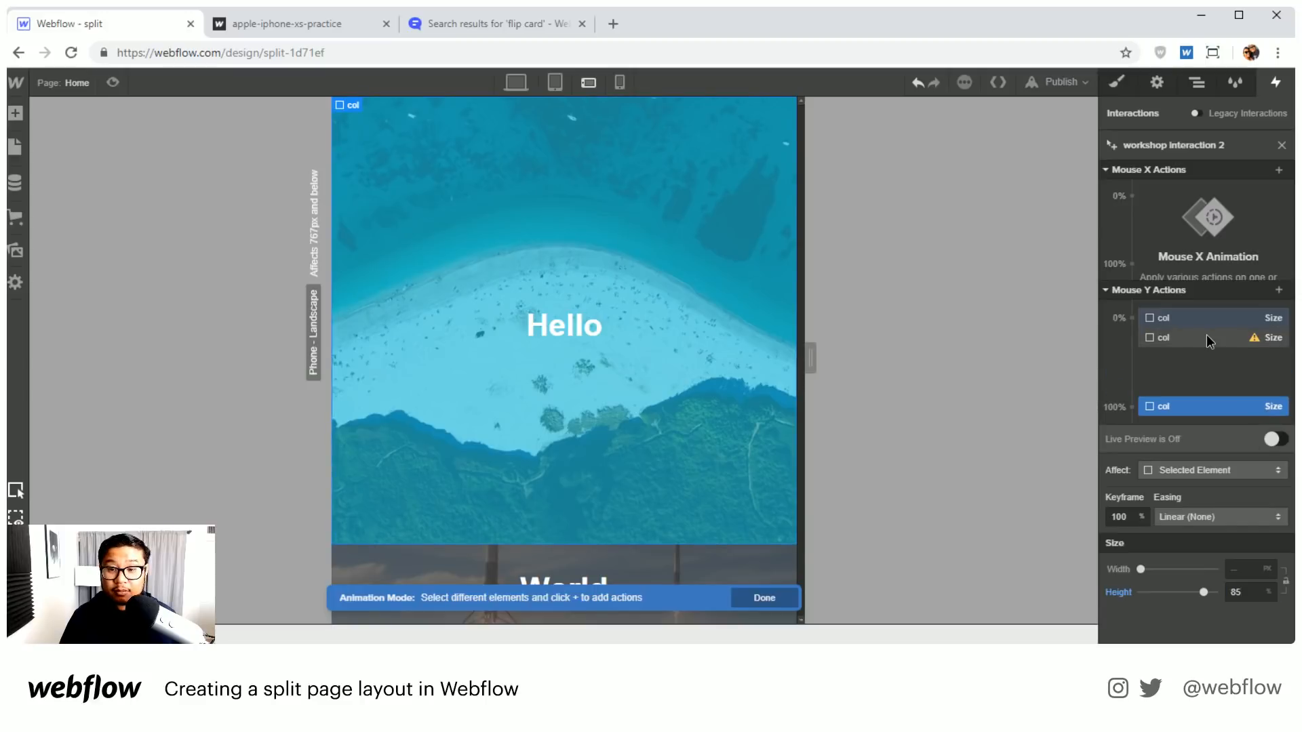
click(1207, 336)
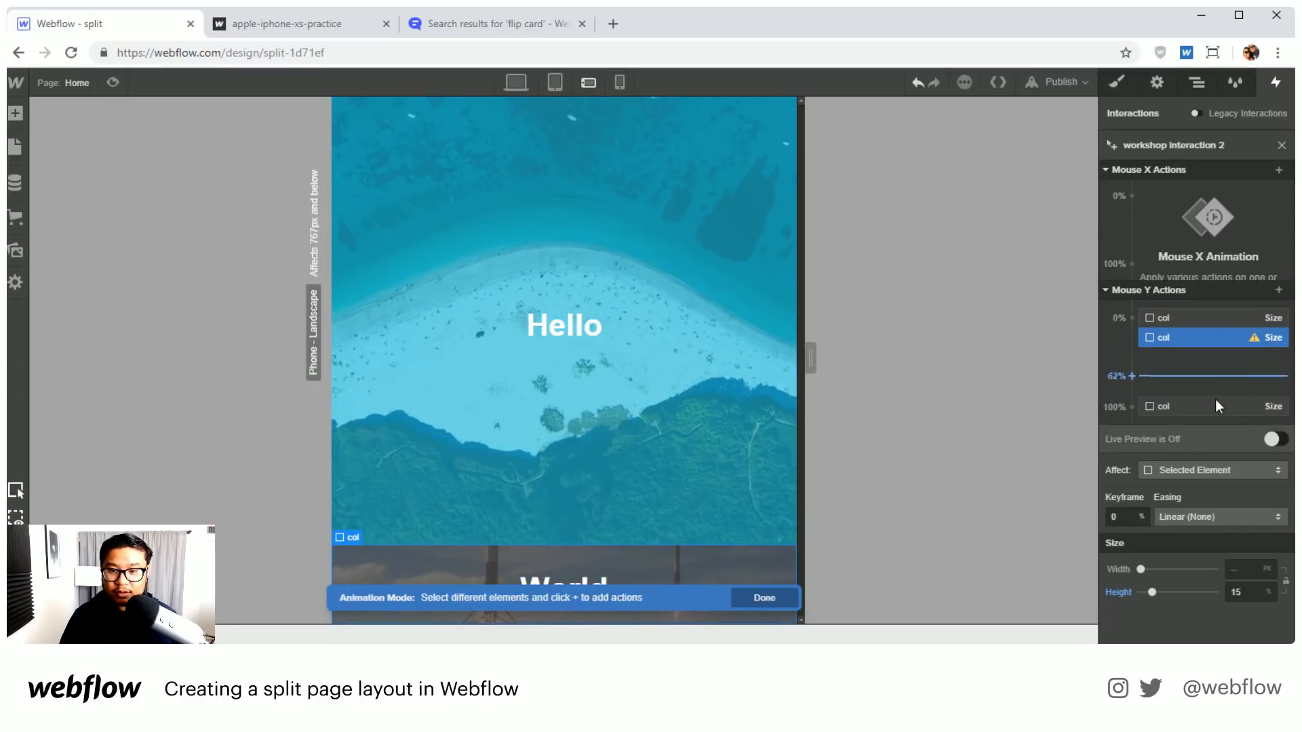
click(1210, 406)
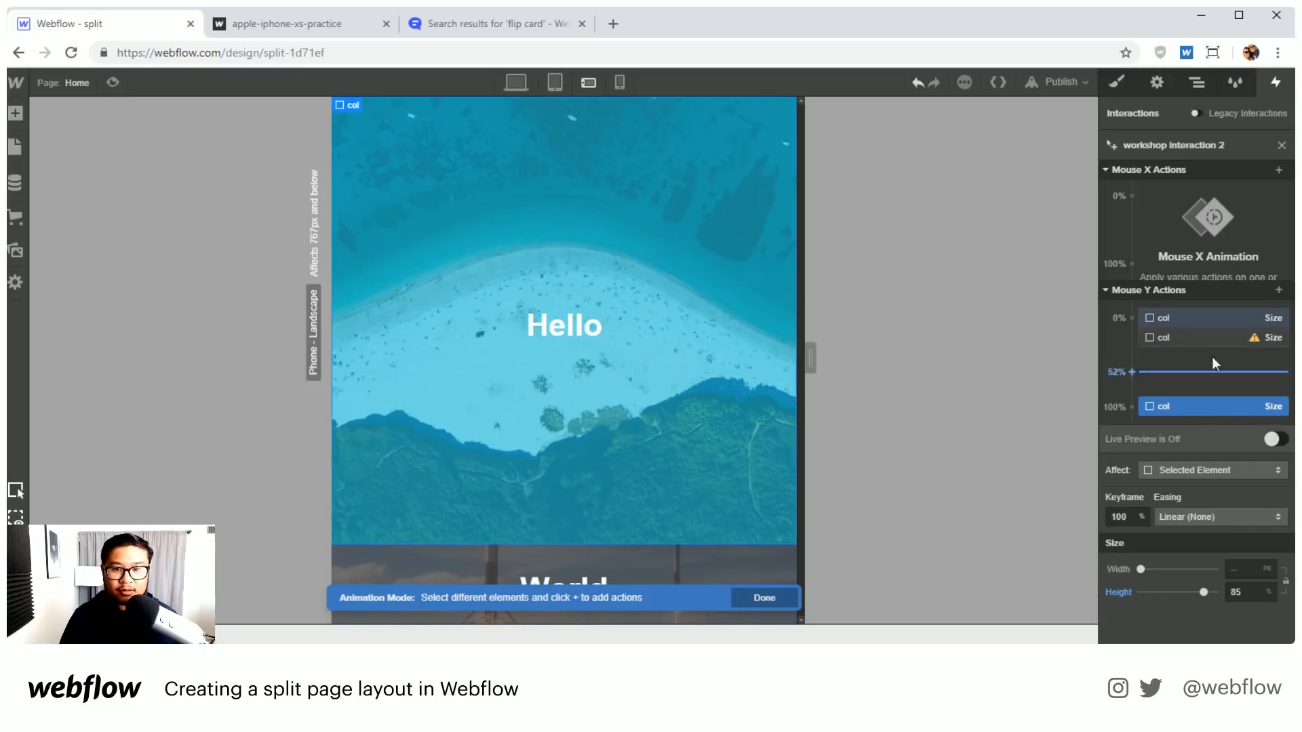
Step: Check the Hello column's Mouse Y size actions and set its height at the 100% keyframe back to 15%
click(1190, 316)
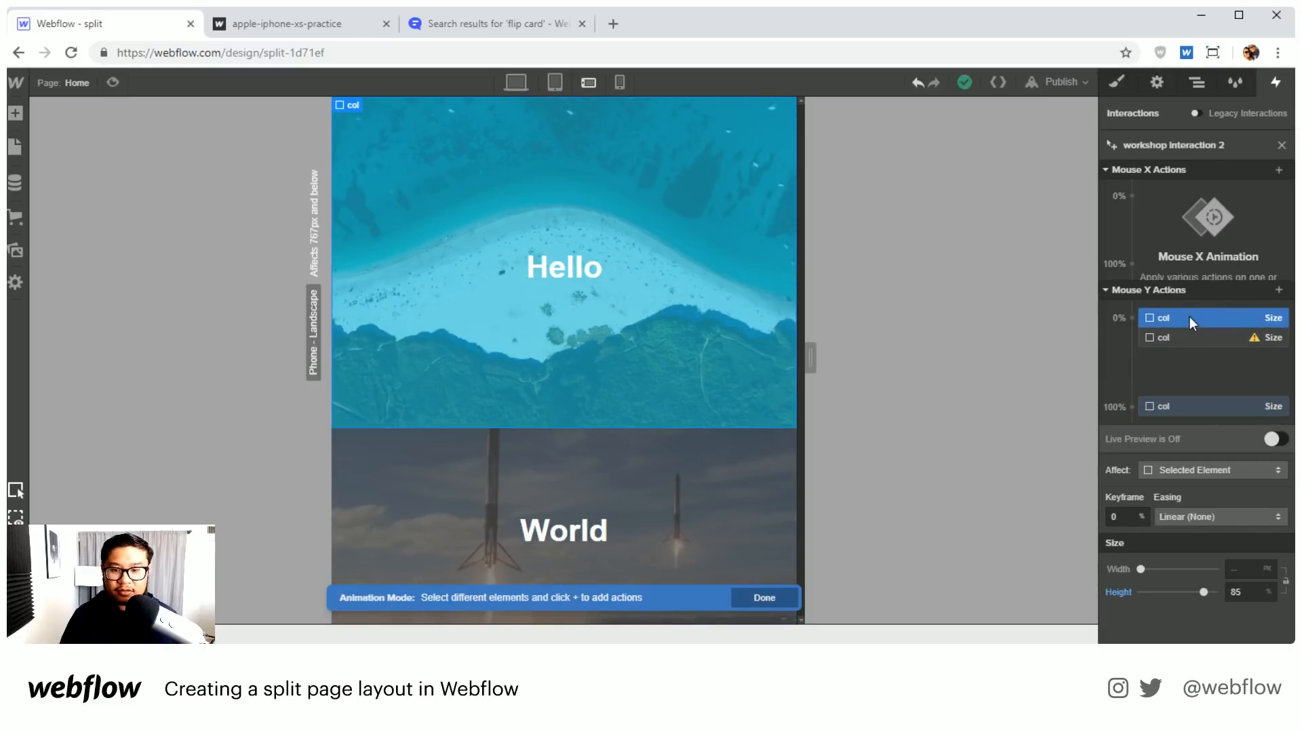
click(1188, 406)
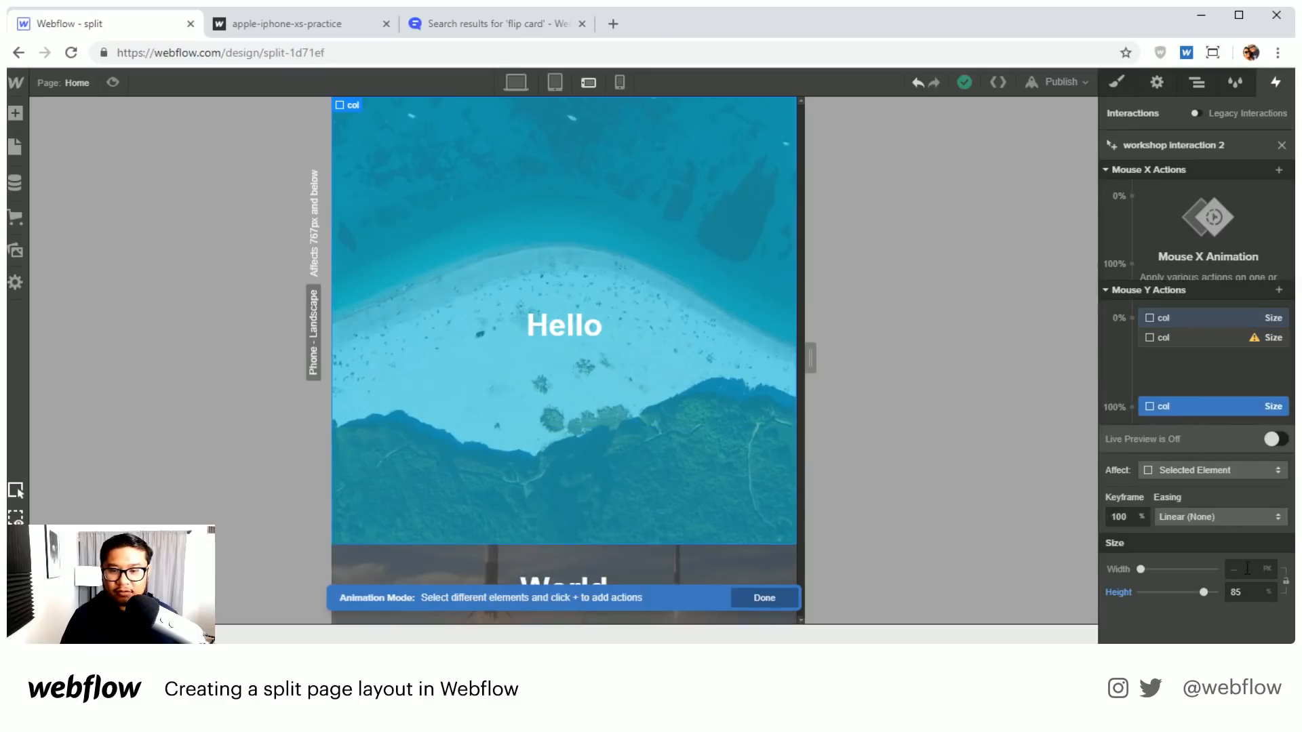
double_click(1248, 594)
text(15)
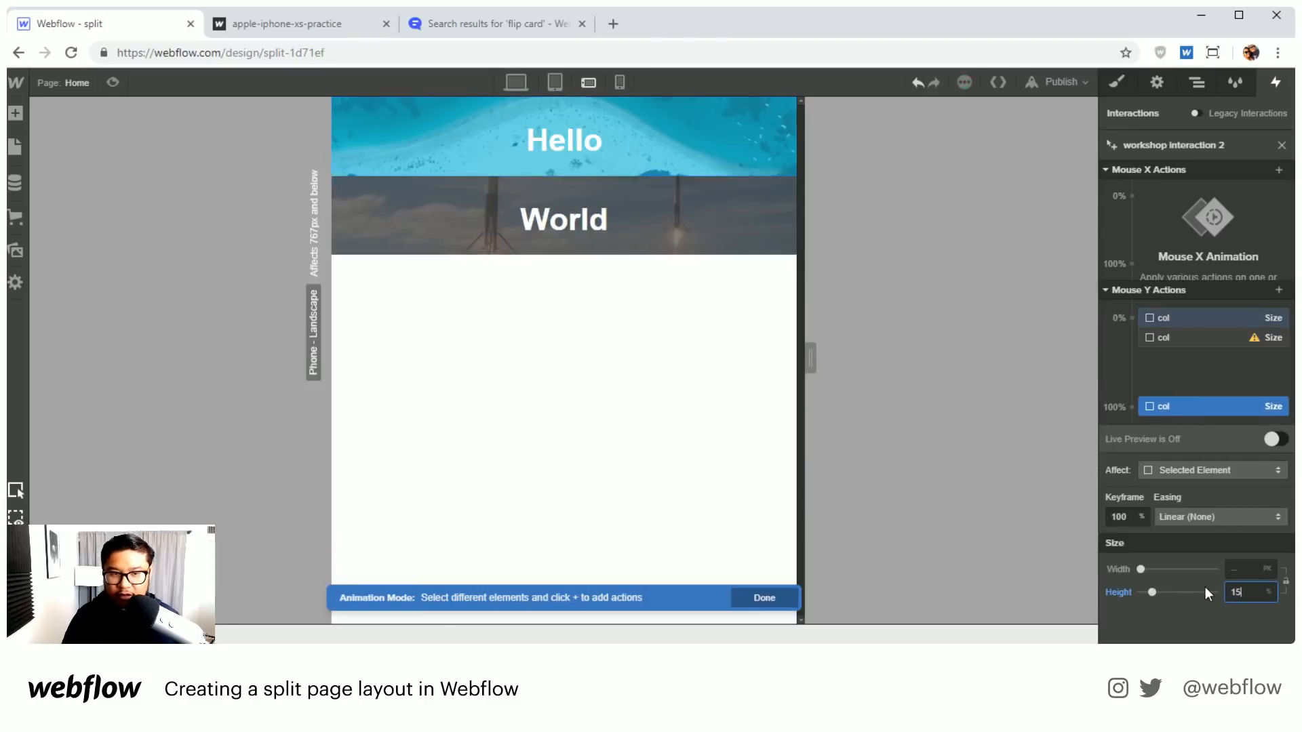
click(1175, 336)
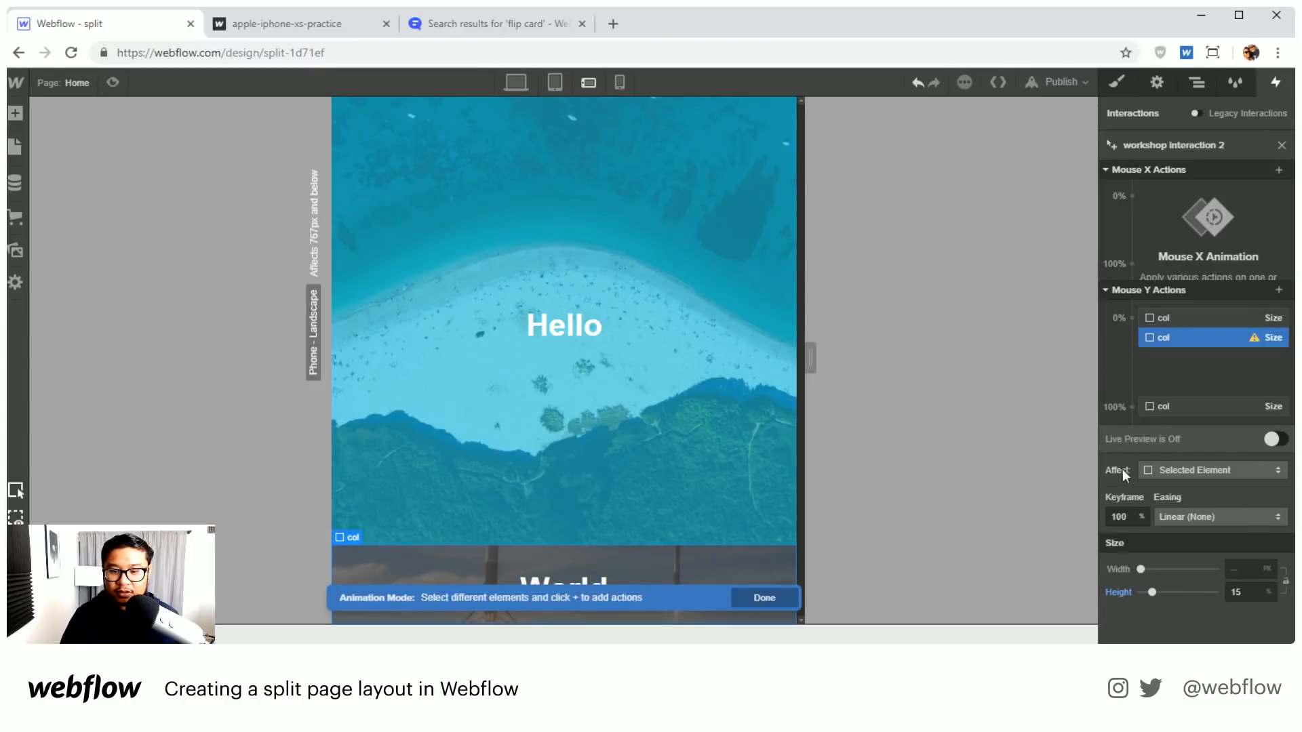
click(1133, 406)
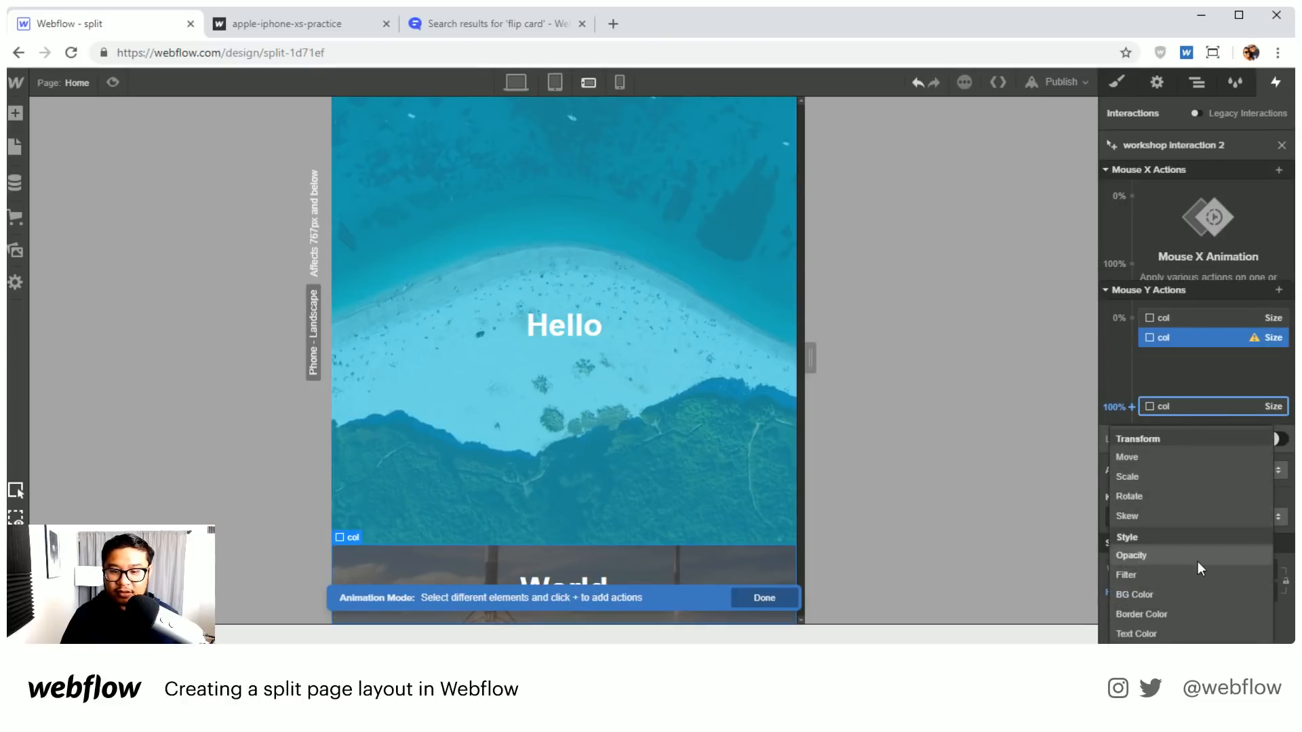
click(1146, 369)
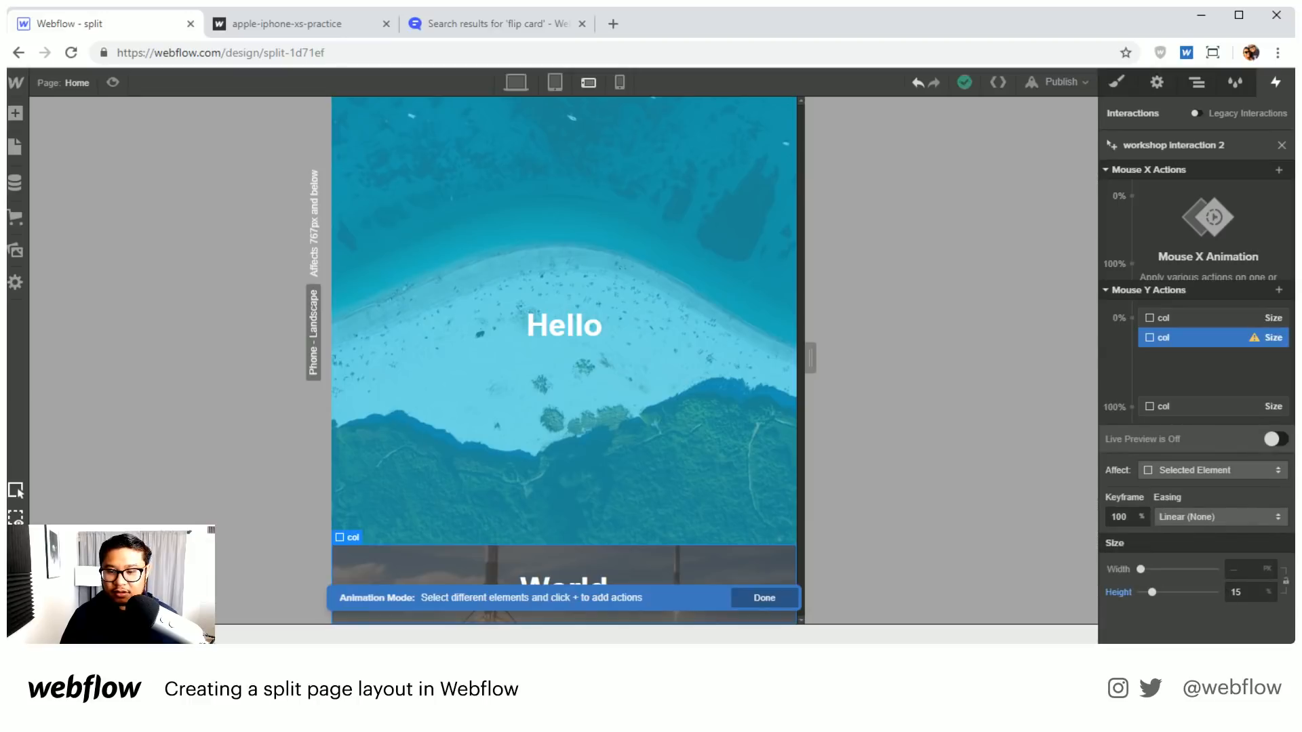
drag(1274, 644, 1274, 718)
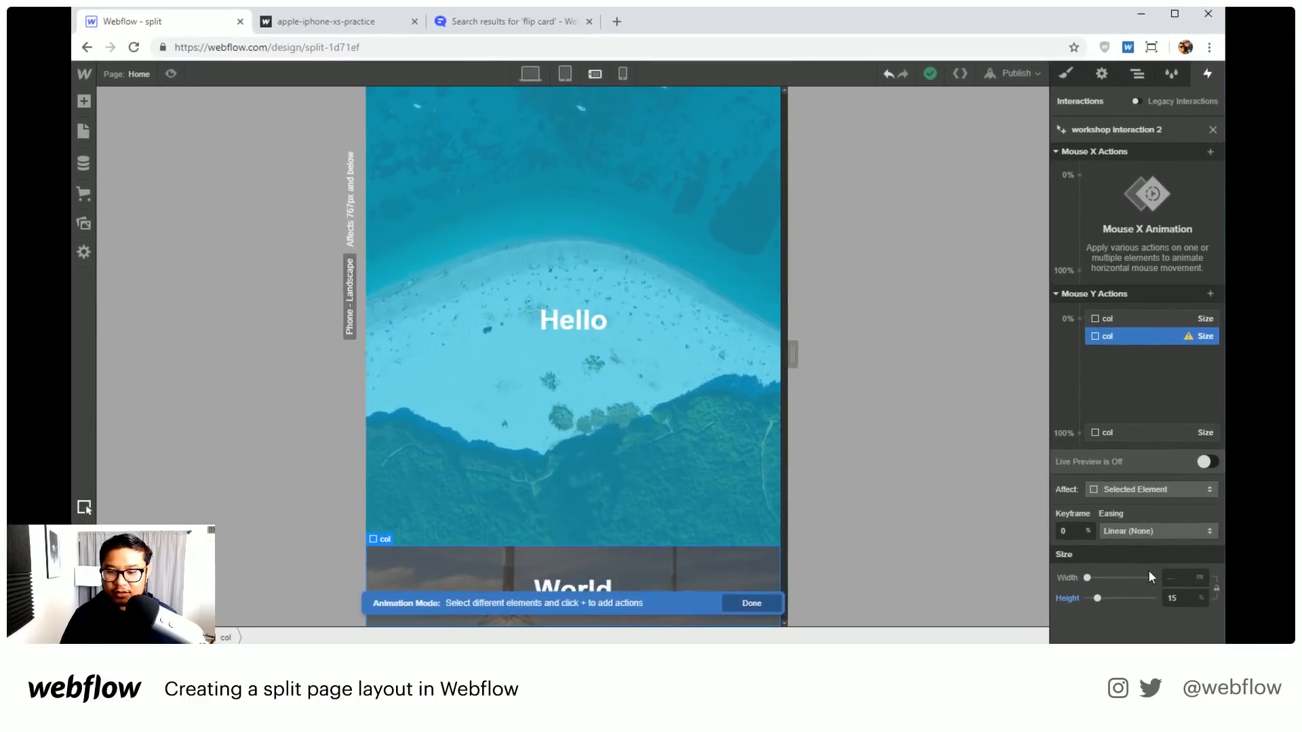
click(1079, 432)
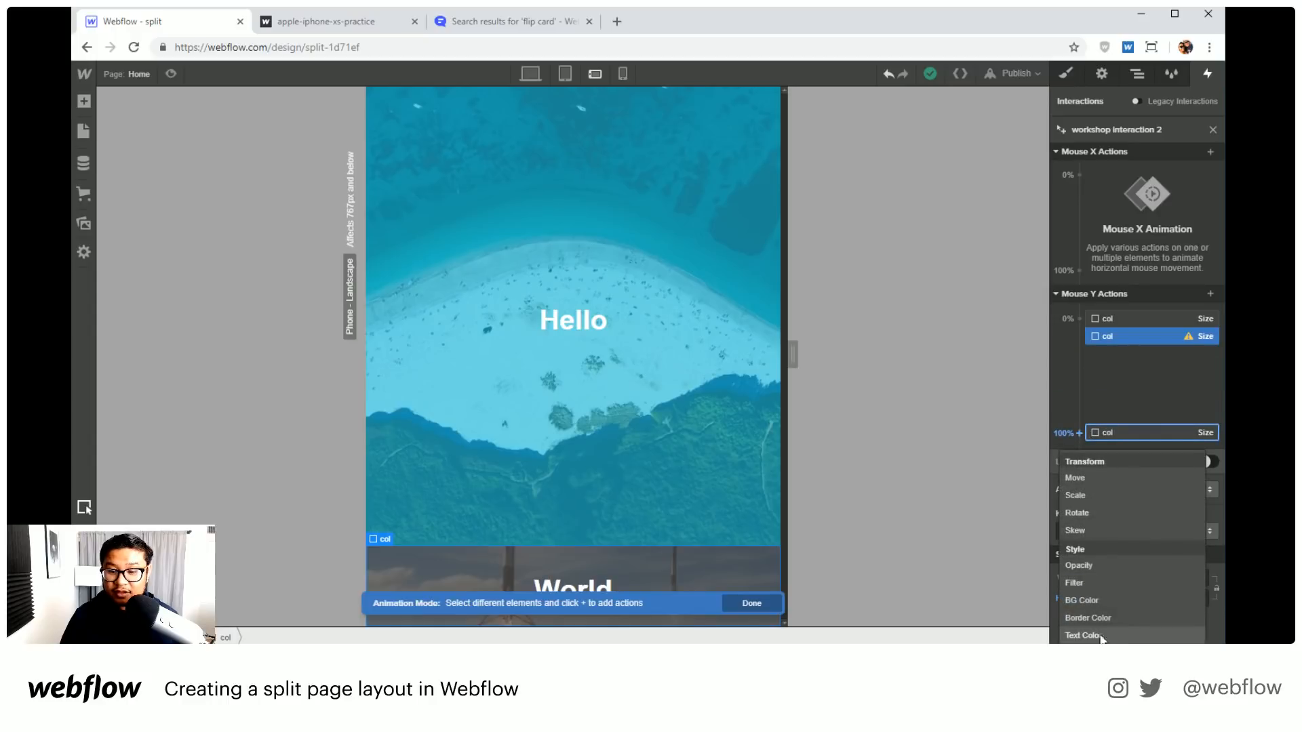
click(1104, 389)
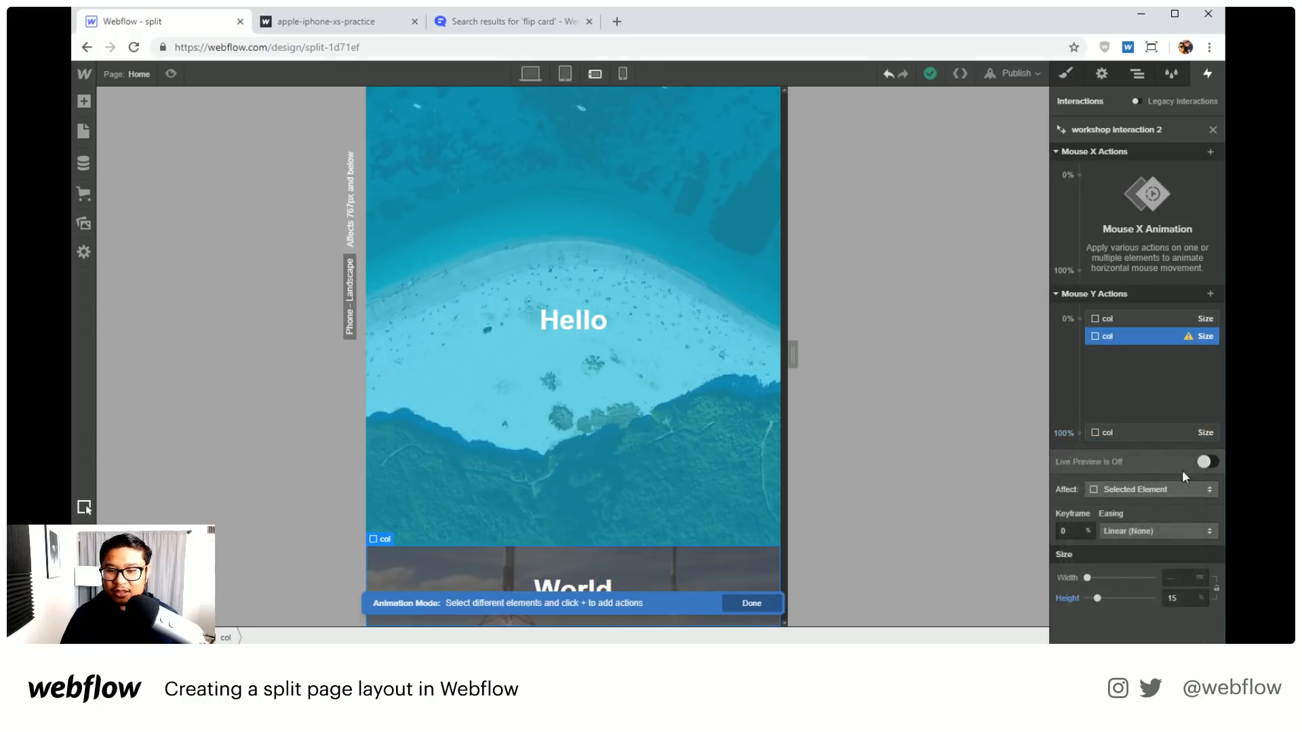
click(1151, 47)
scroll(1031, 268, down, 2)
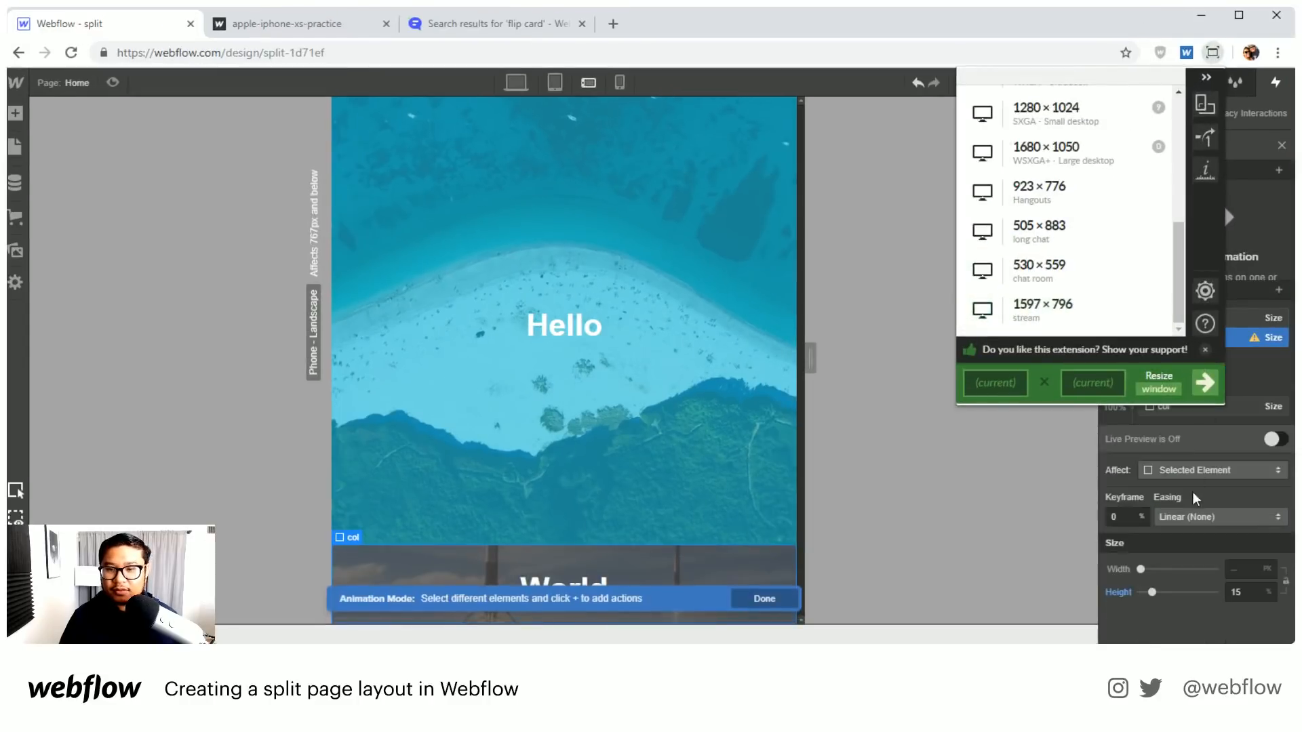
Step: Add a second Mouse Y size action for the World column with a height of 85%, placed at the 100% keyframe
click(1242, 399)
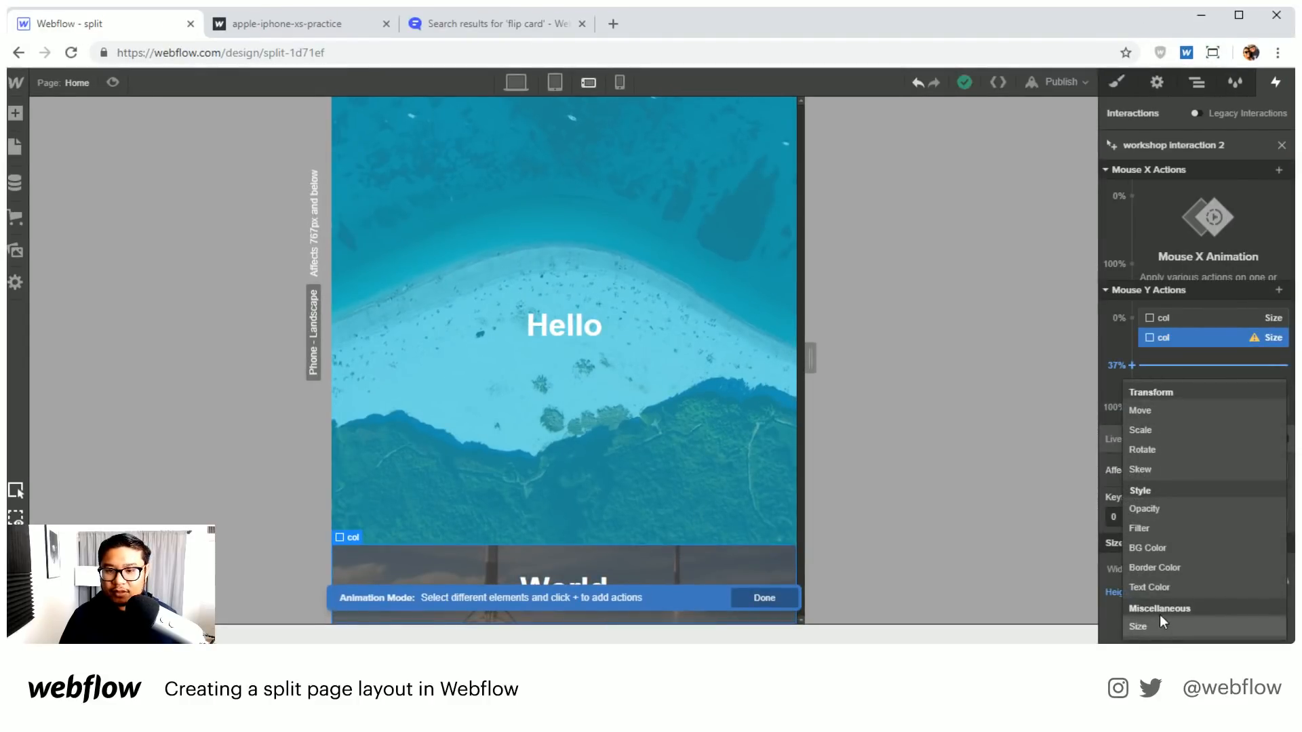
click(1202, 624)
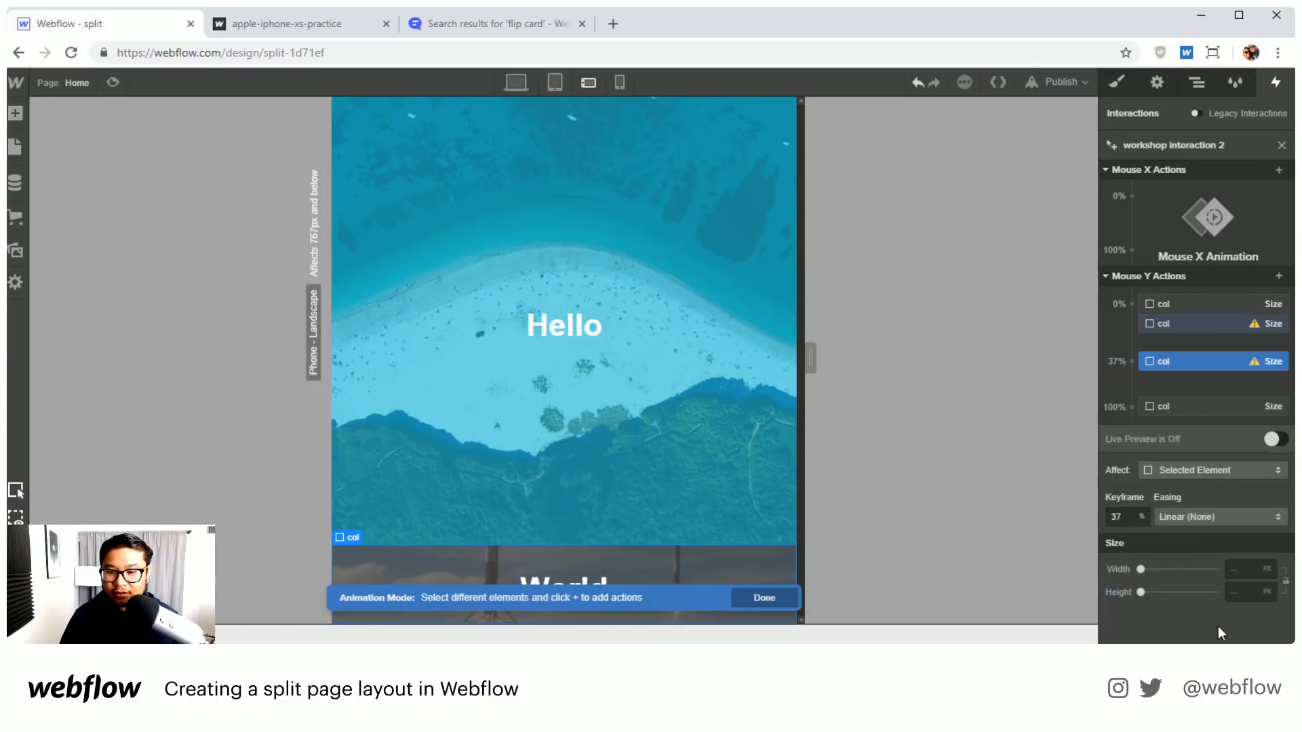
click(1198, 323)
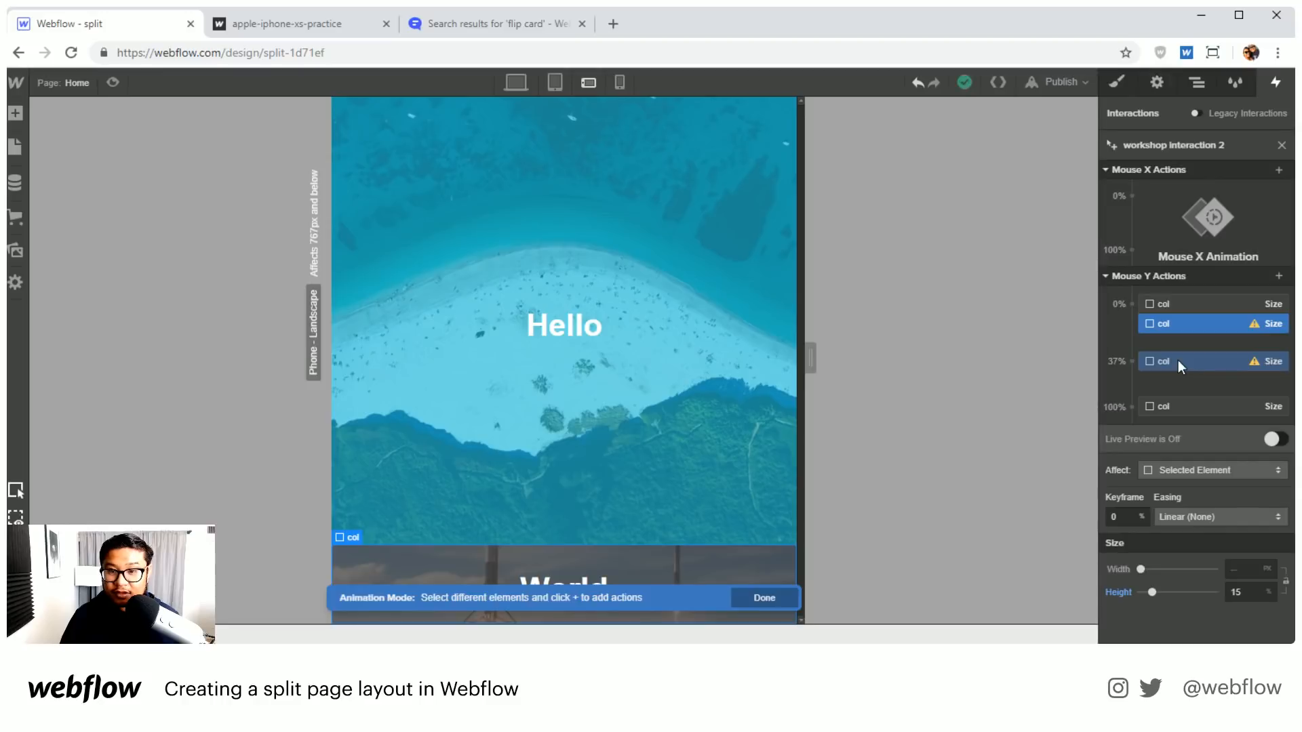
click(1178, 360)
click(1234, 592)
text(8)
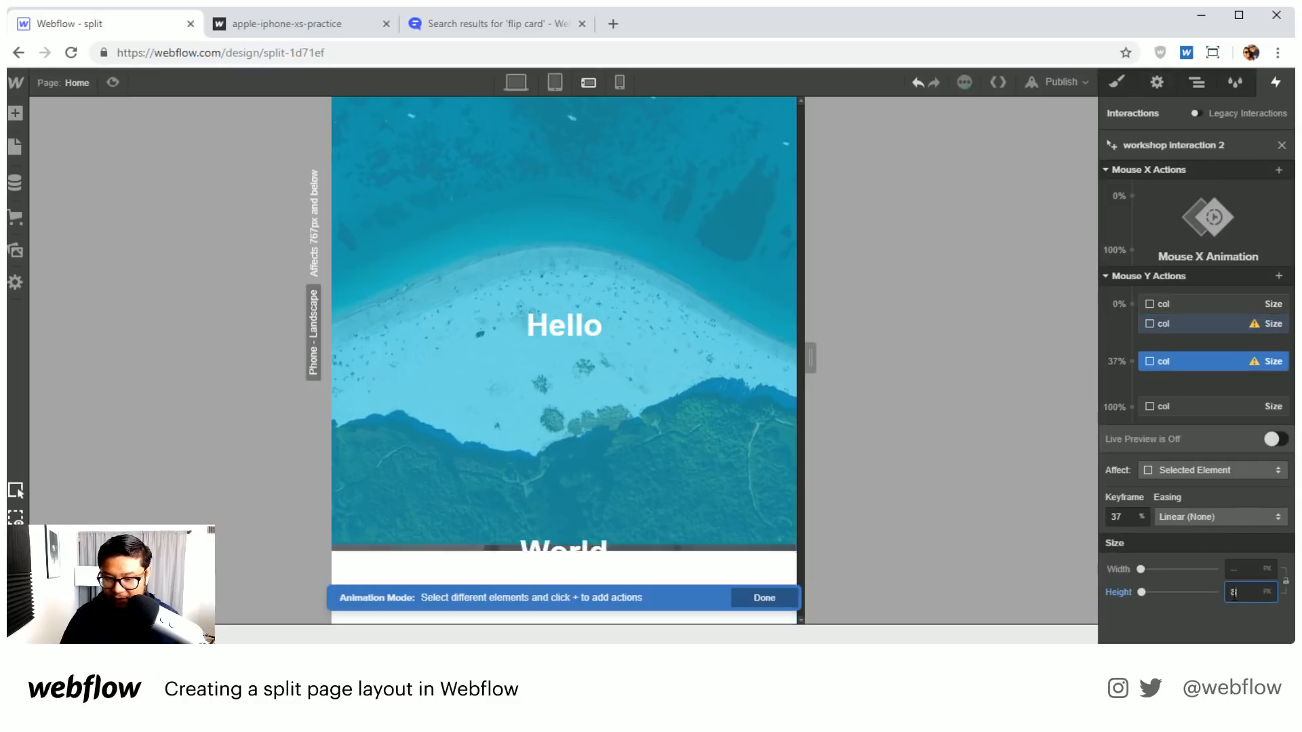
text(5%)
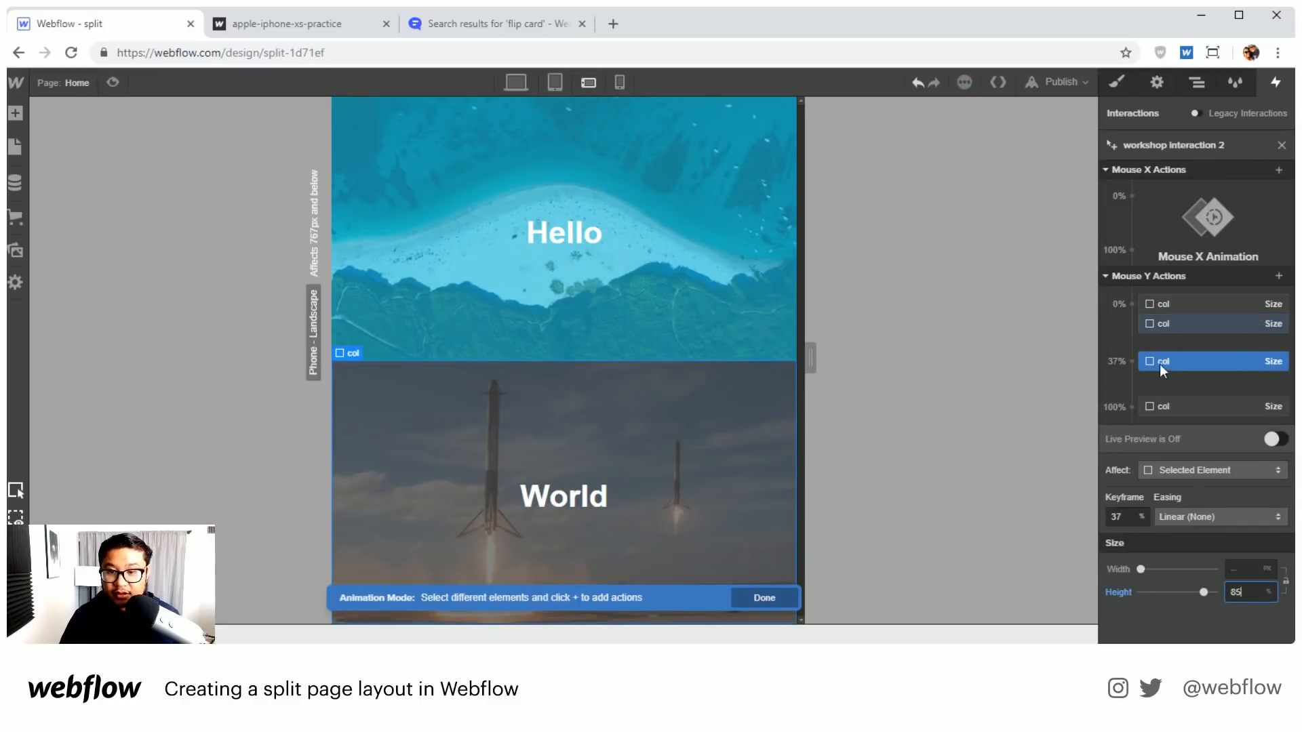
drag(1127, 518, 1100, 517)
text(100)
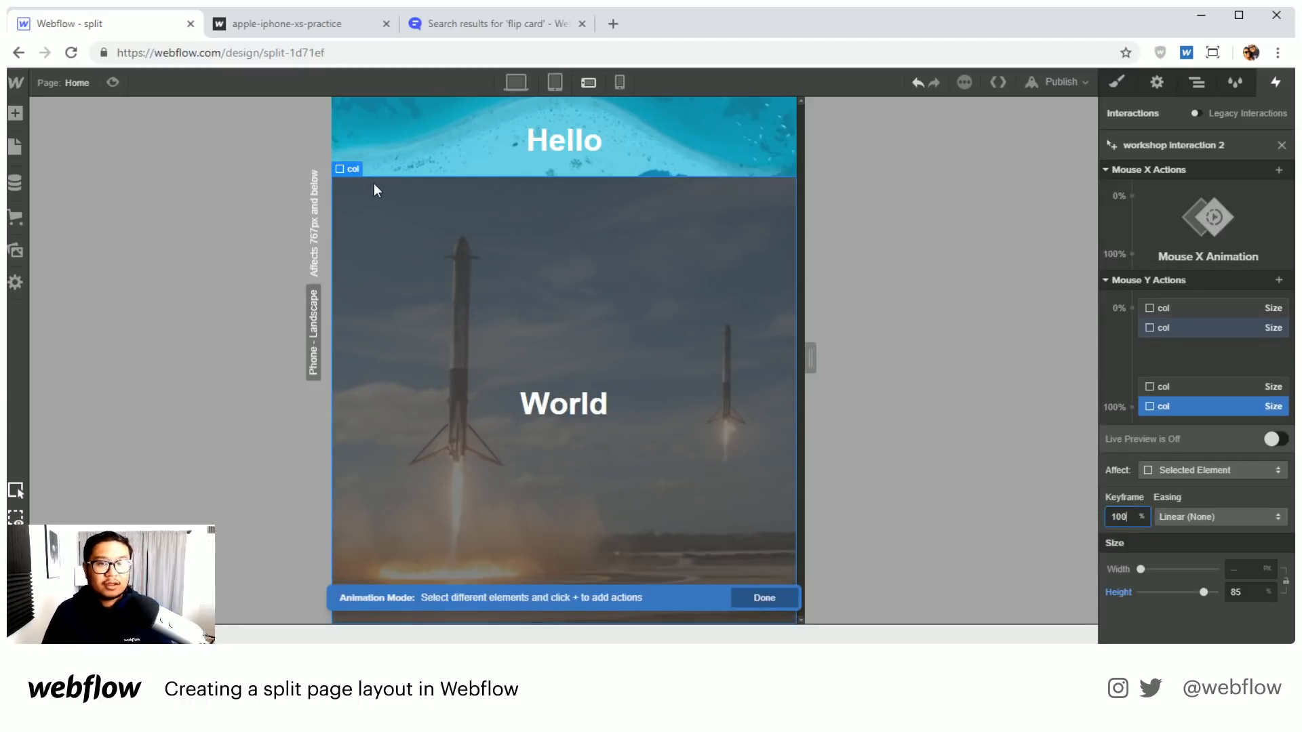
Step: Preview the Home page's mouse animation in phone landscape and tablet views, and return to the Designer
click(105, 83)
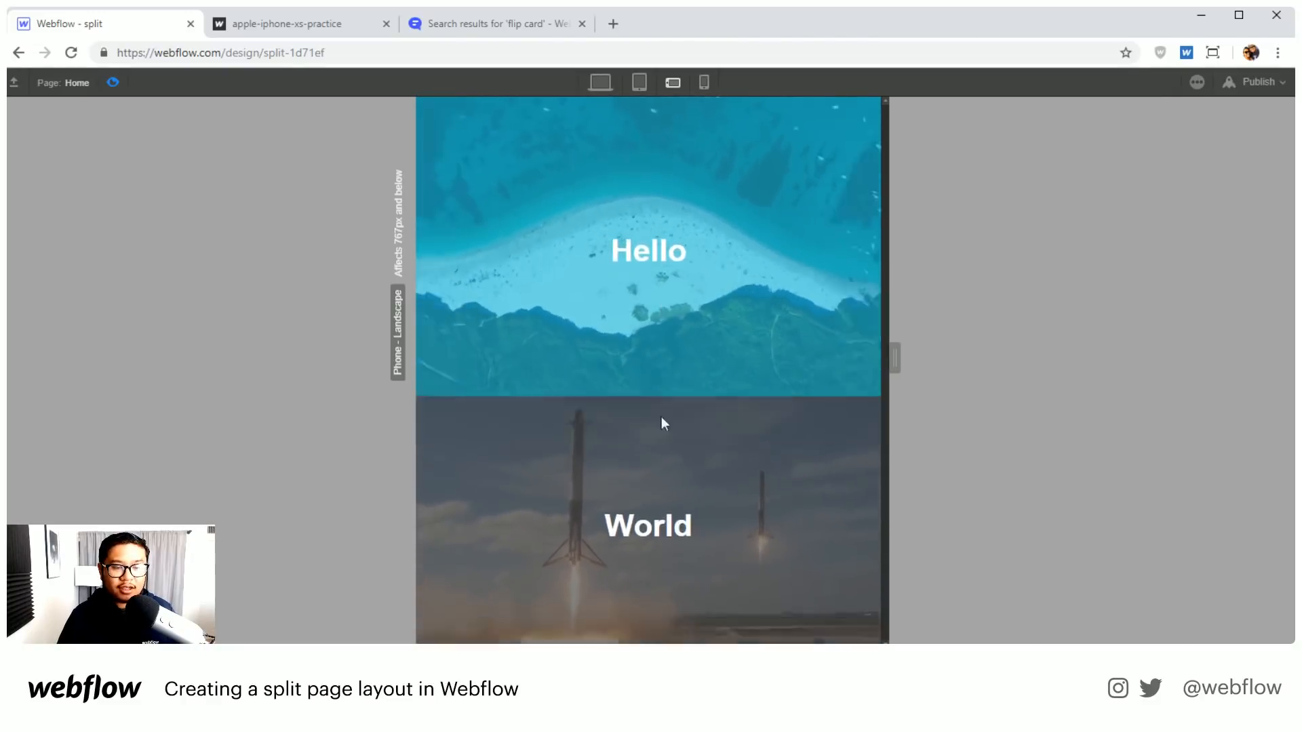
click(639, 82)
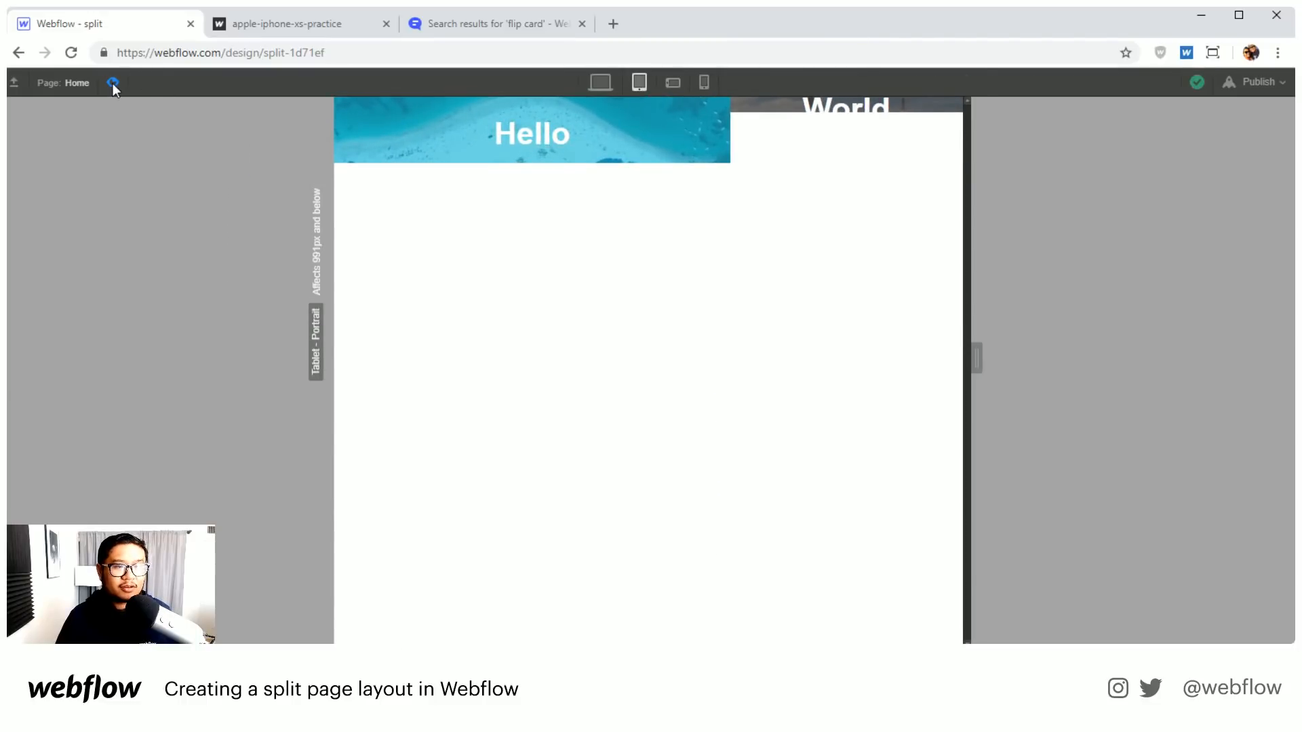
click(112, 83)
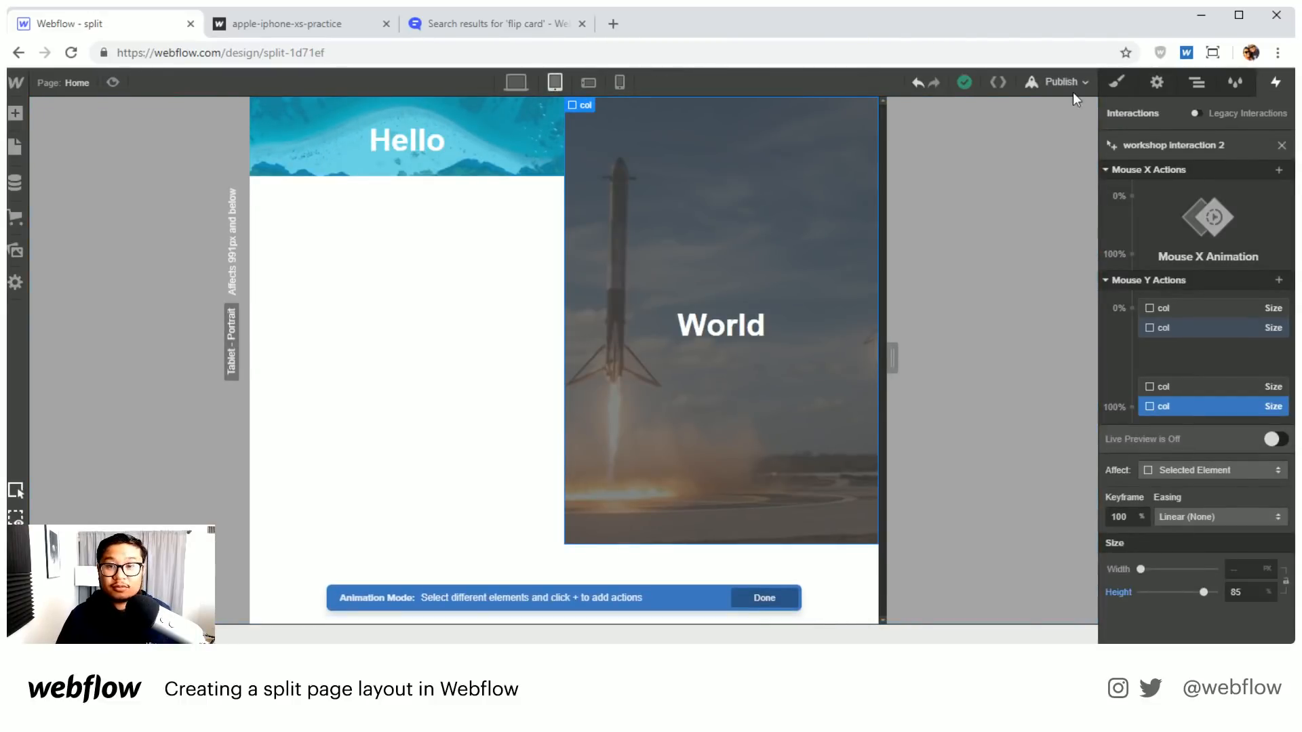
Step: Restrict the Section's "workshop interaction 2" mouse move trigger to phone landscape and phone portrait
click(1116, 84)
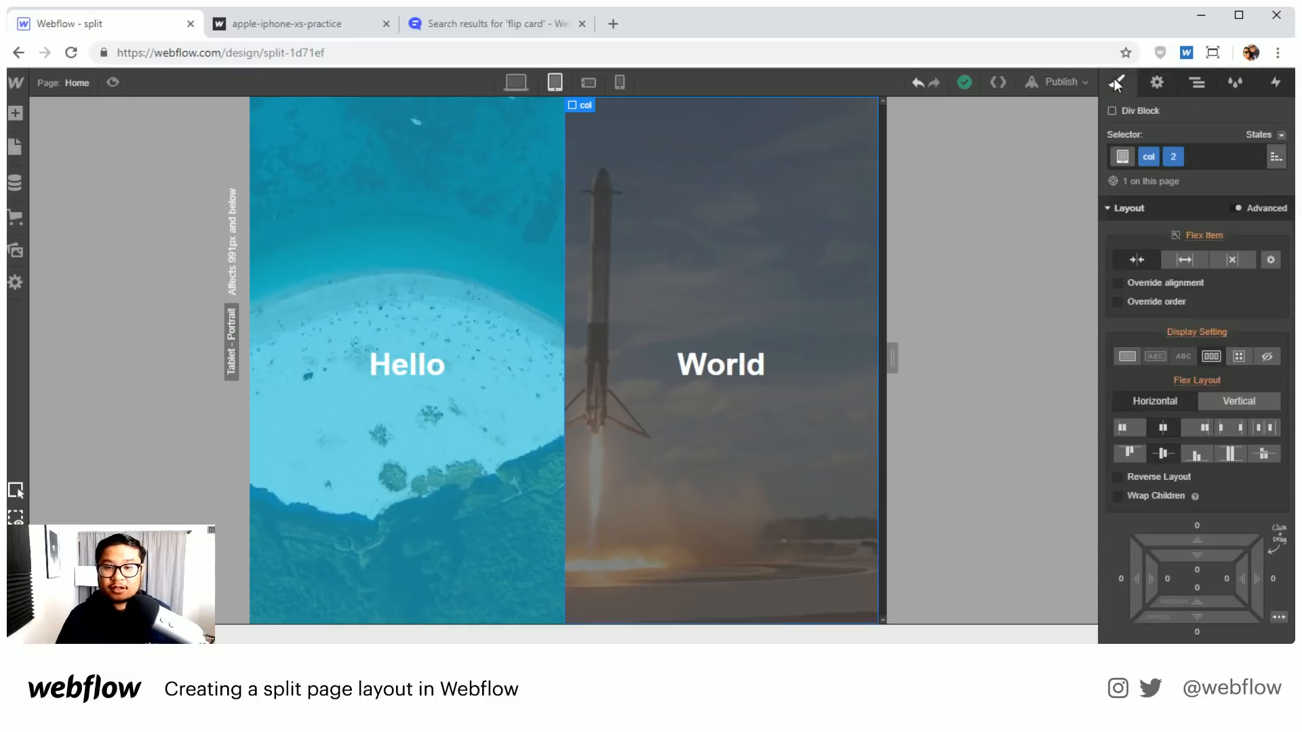
click(589, 83)
click(718, 184)
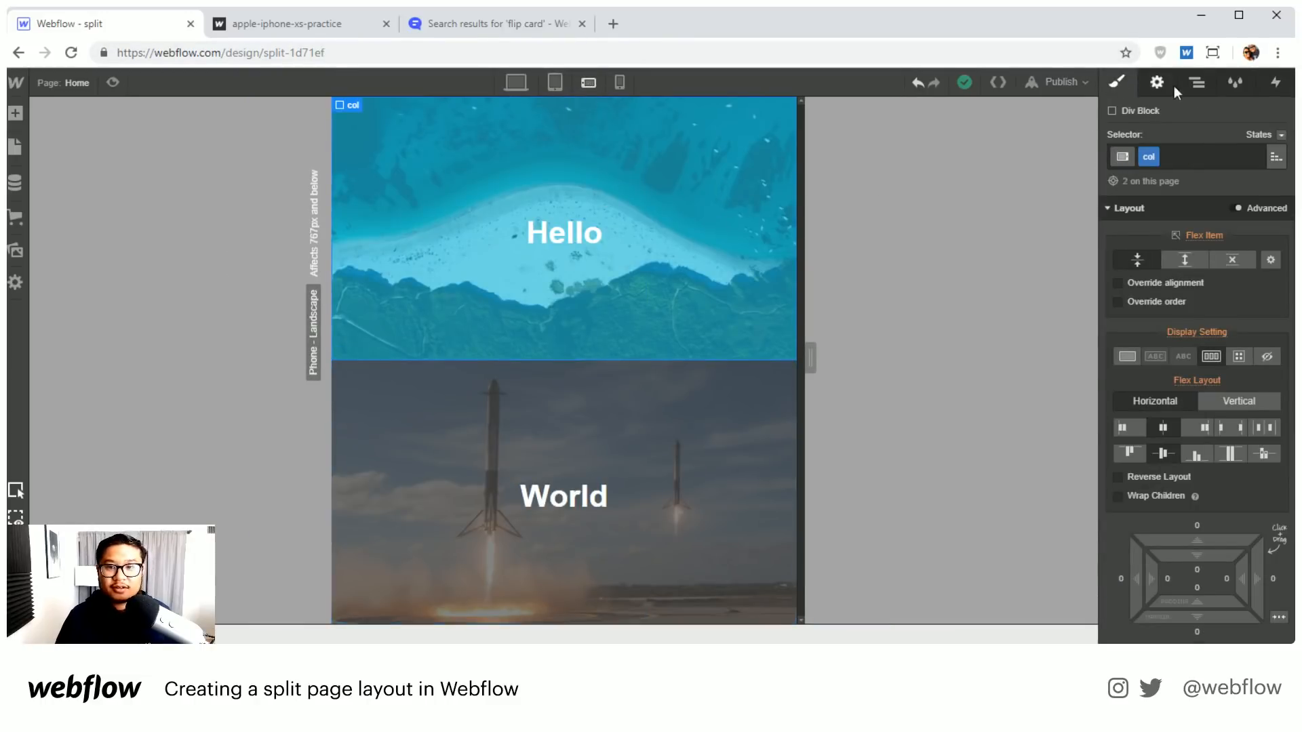
click(1197, 82)
click(1263, 80)
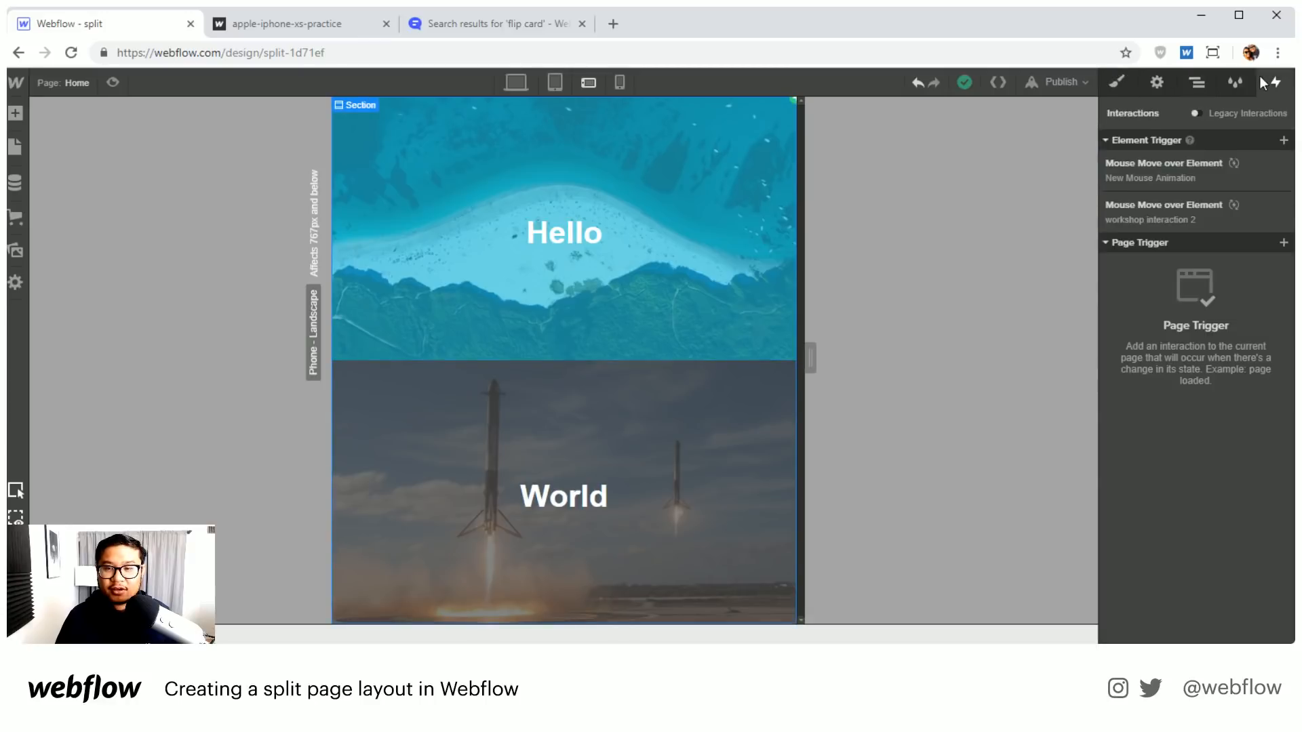
click(1191, 164)
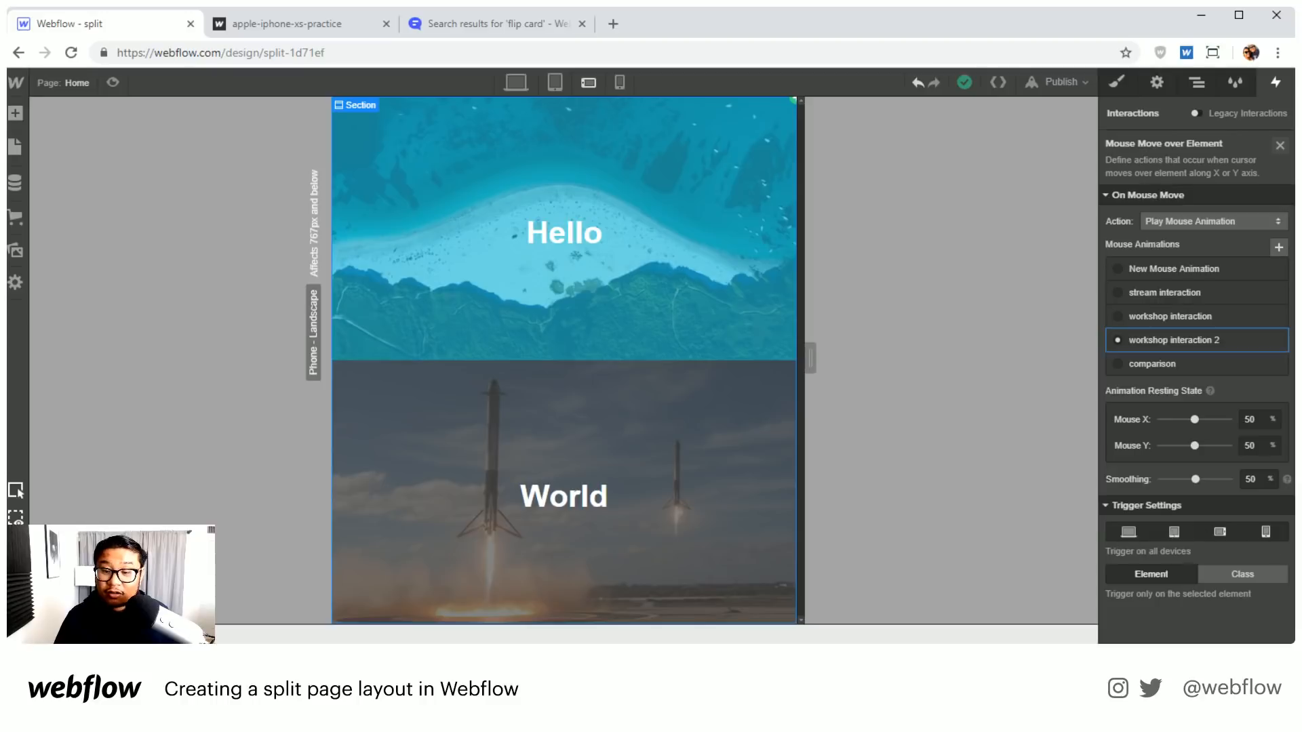
click(1176, 533)
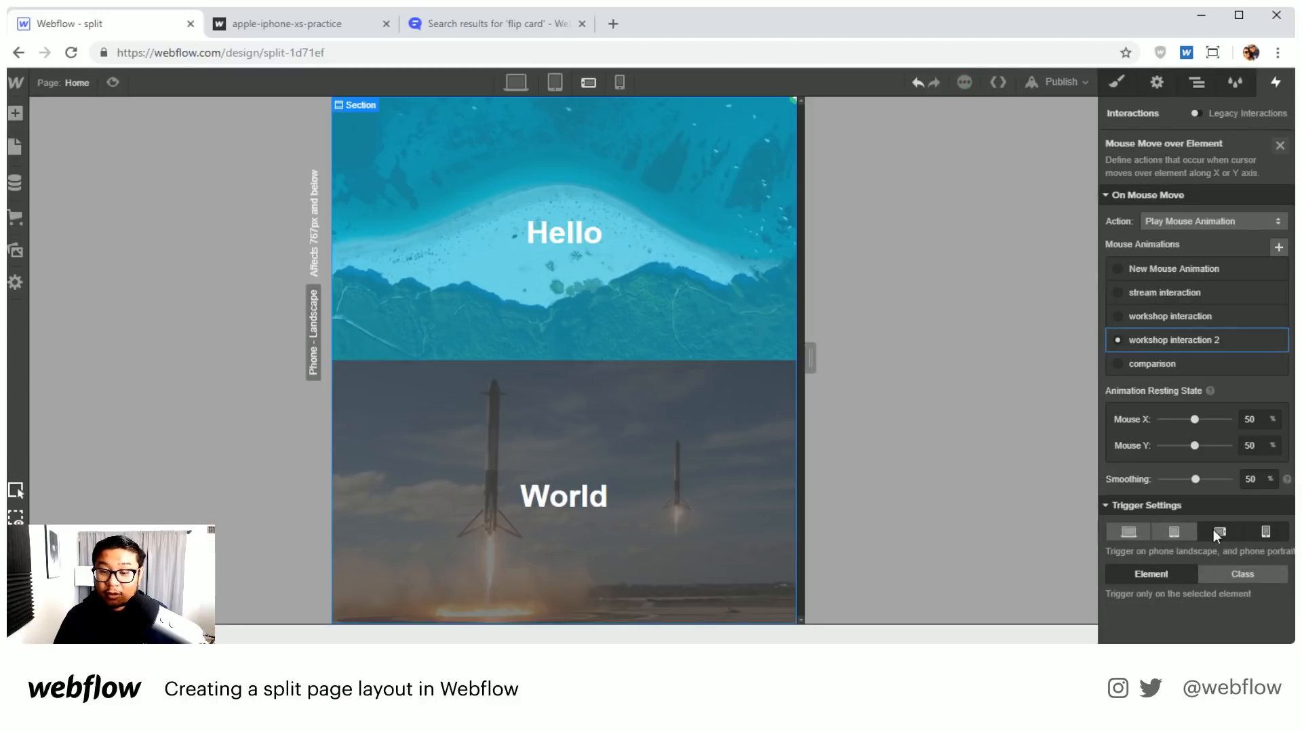
Step: Preview the Home page in phone landscape, phone portrait, tablet and desktop views to check the device-specific triggers
click(113, 83)
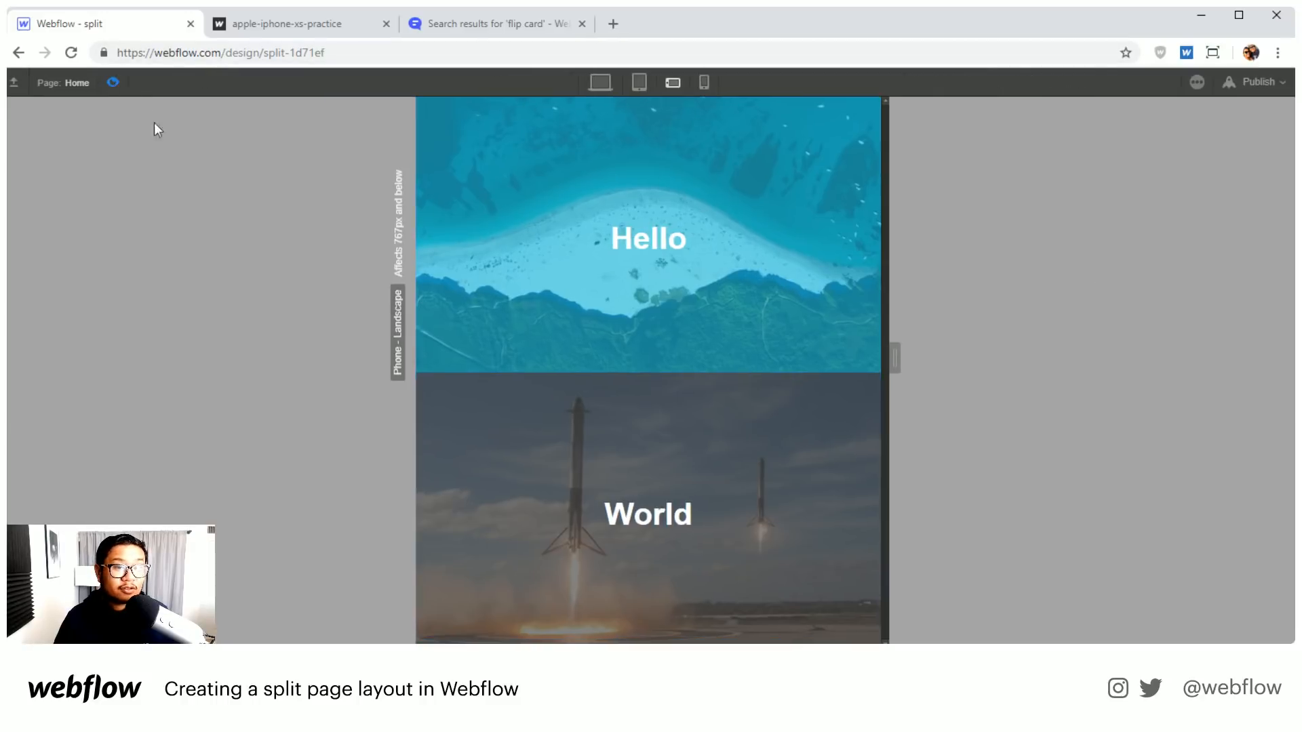
click(705, 82)
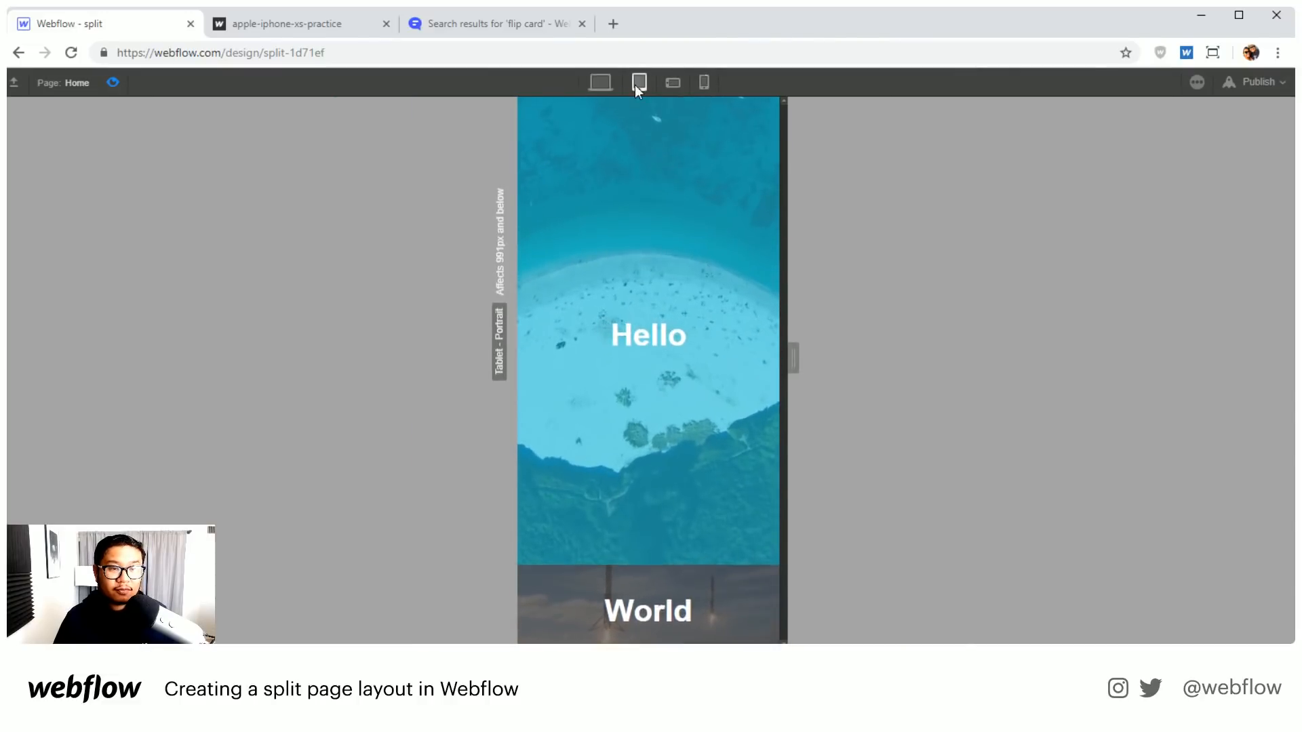
click(636, 83)
click(600, 82)
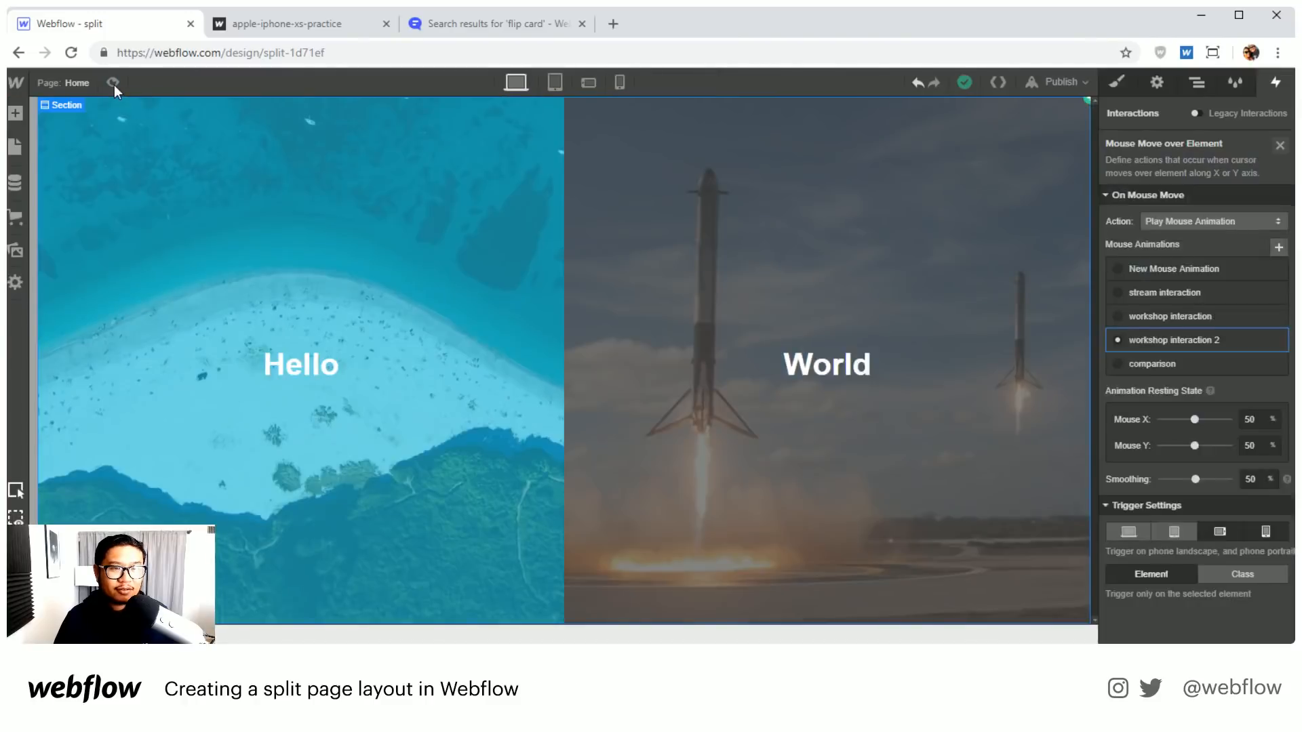
Step: Test the mouse animation again in the desktop, tablet and phone landscape previews, and return to the Designer
click(114, 84)
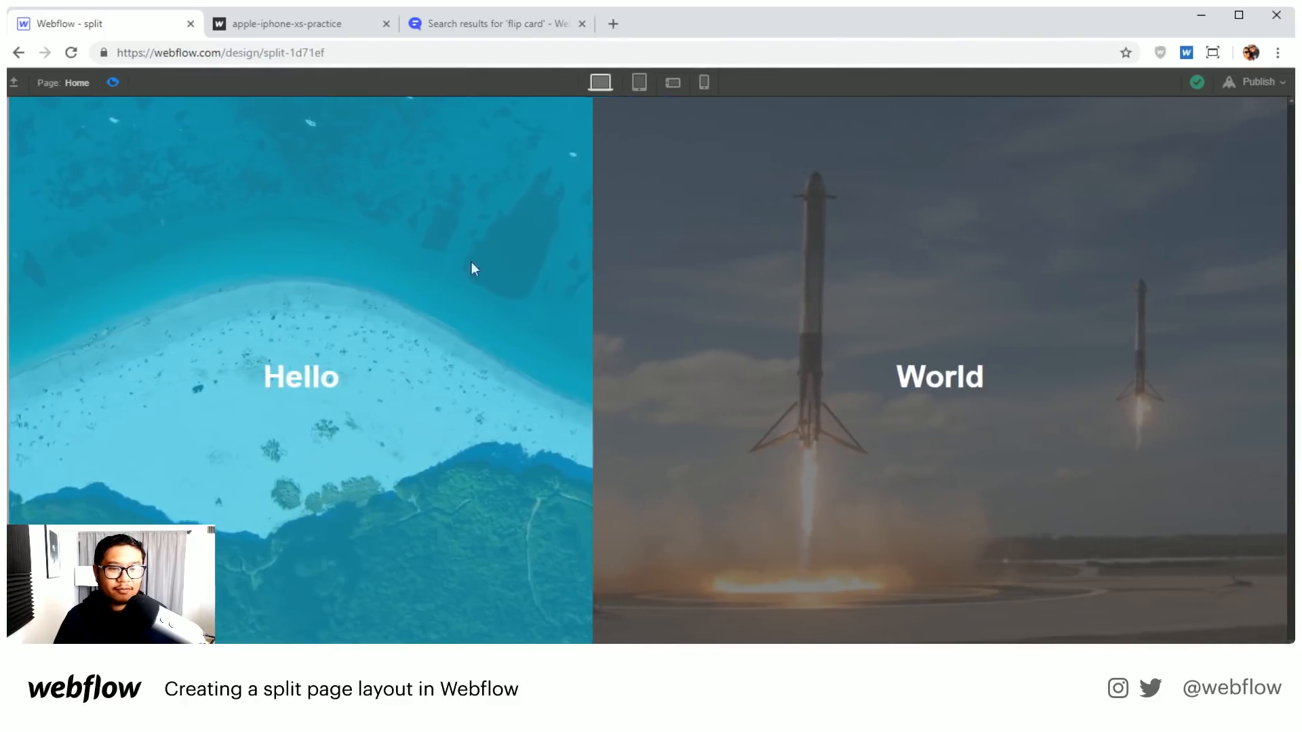
click(640, 82)
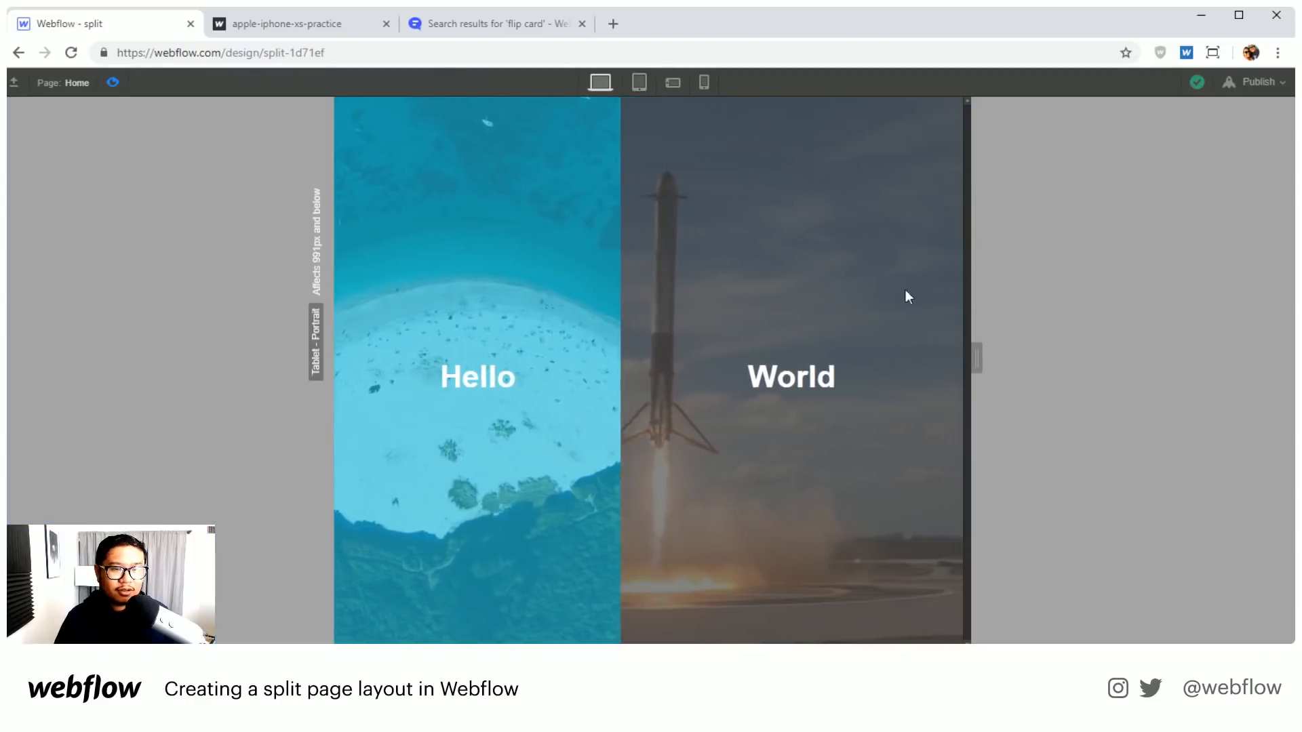
click(674, 82)
click(112, 83)
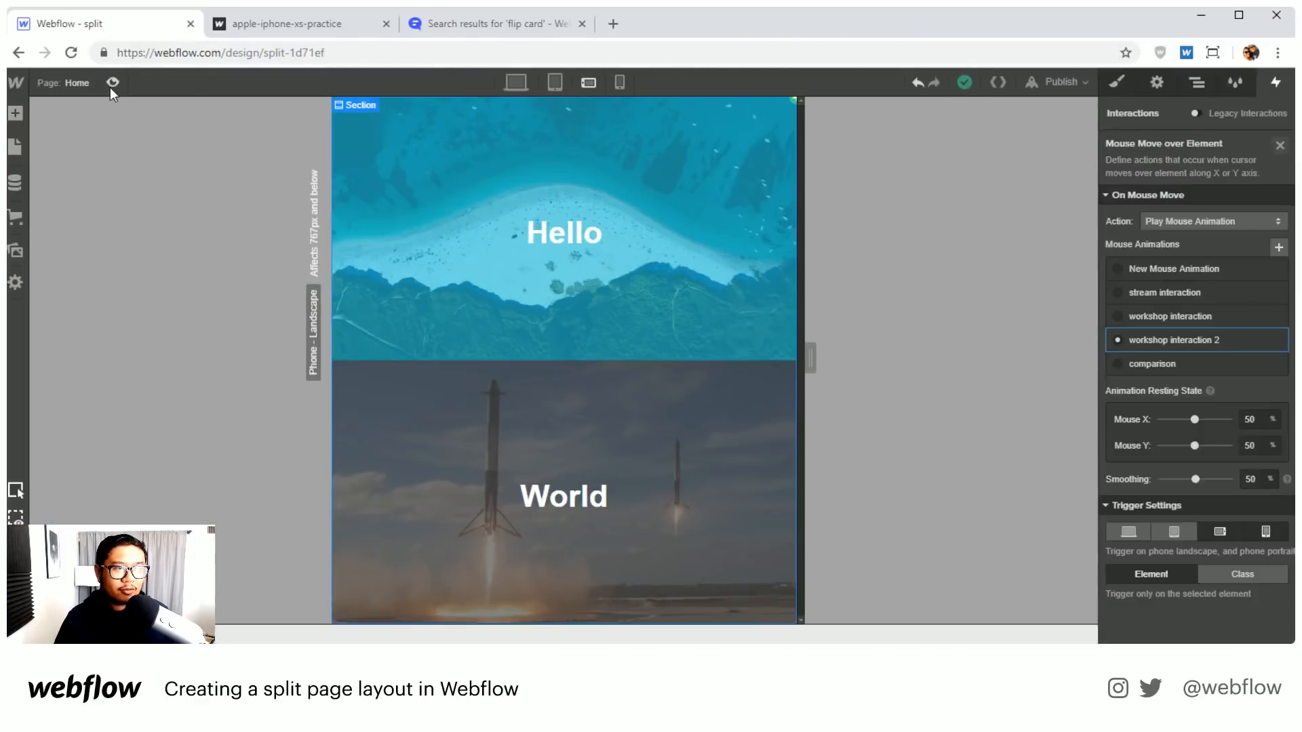
click(112, 84)
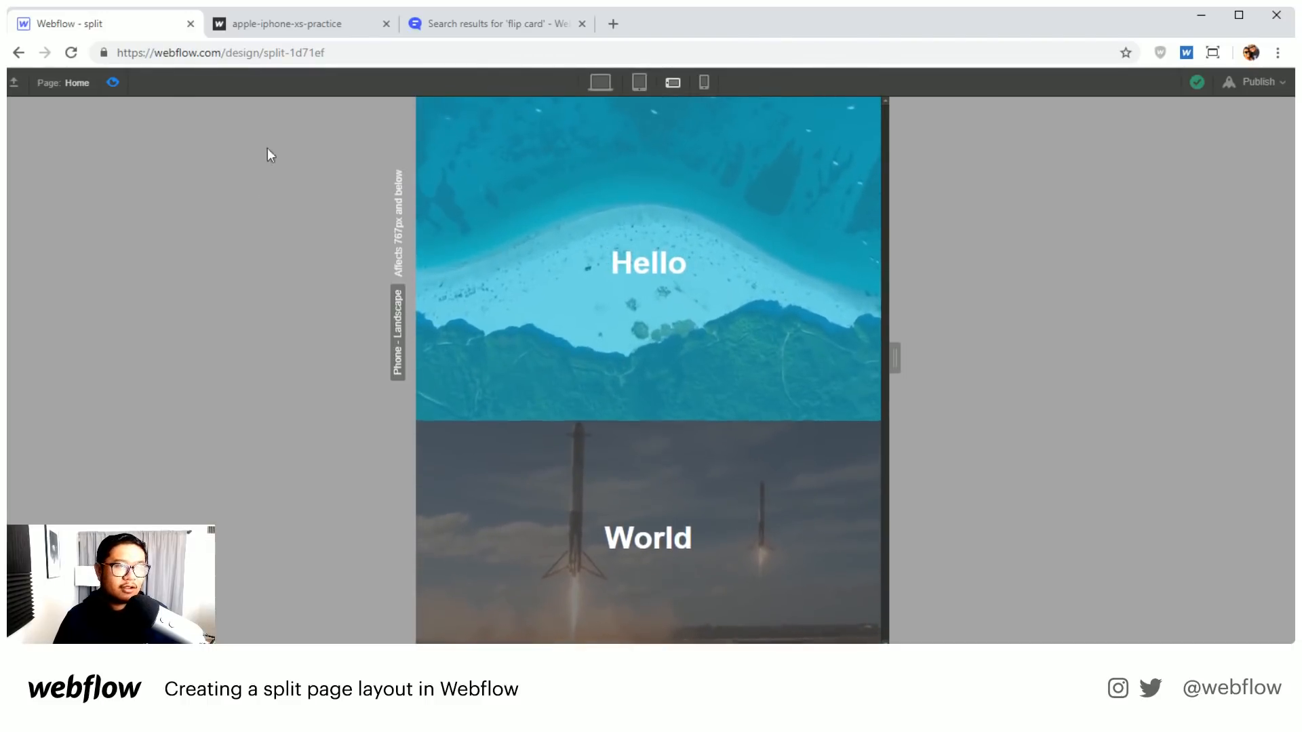
click(116, 81)
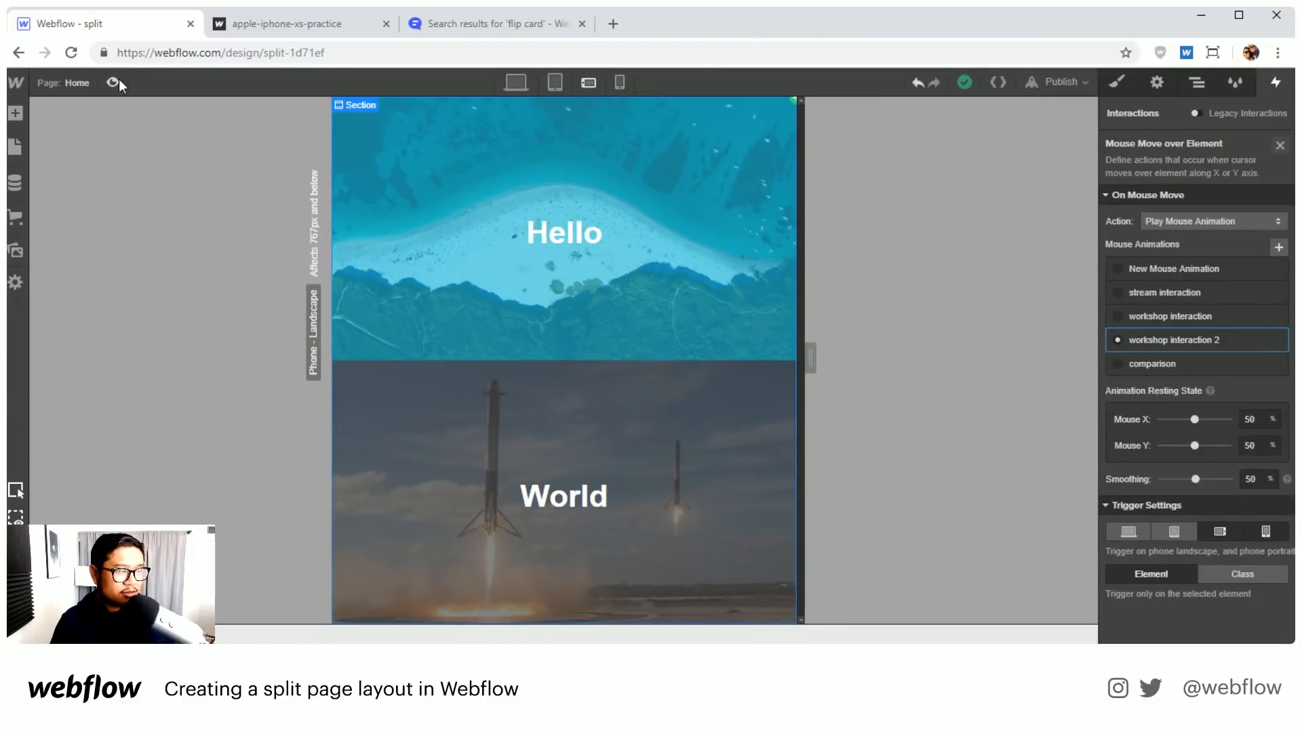